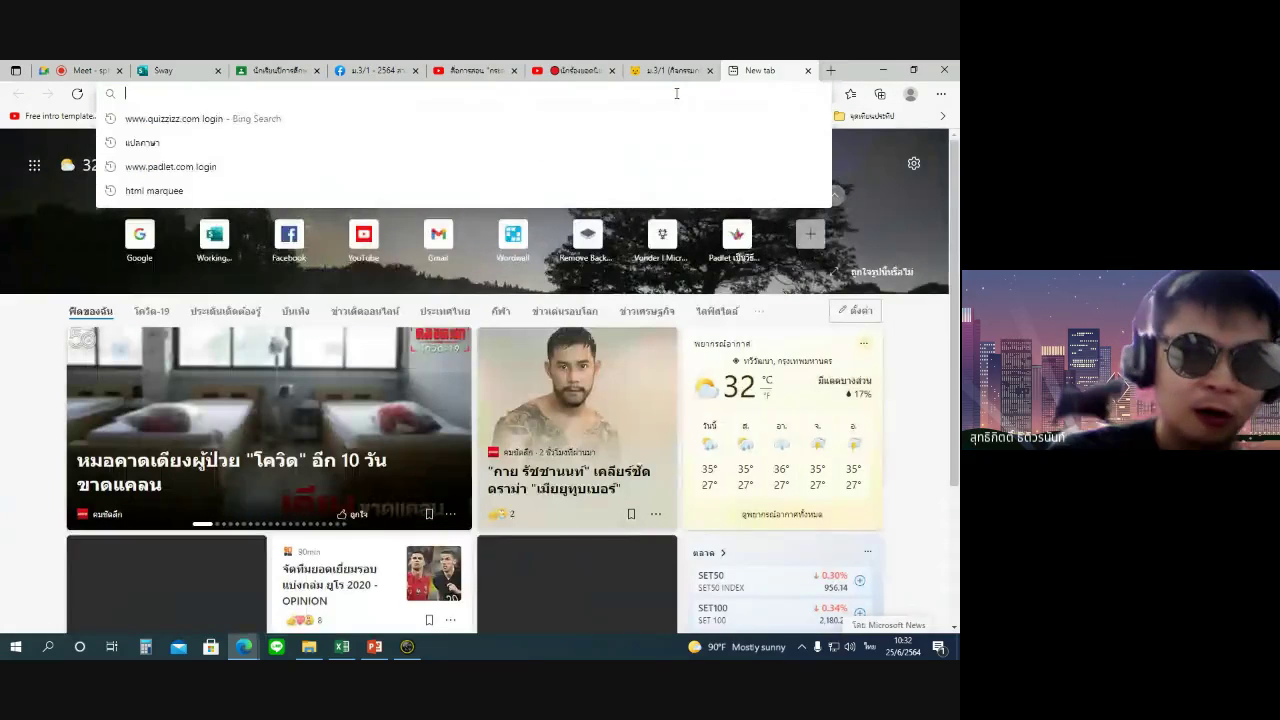
Step: Go to the Google home page and open Google Drive from the apps grid
text(ไไไ)
key(BackSpace)
key(BackSpace)
key(BackSpace)
key(grave)
text(www.)
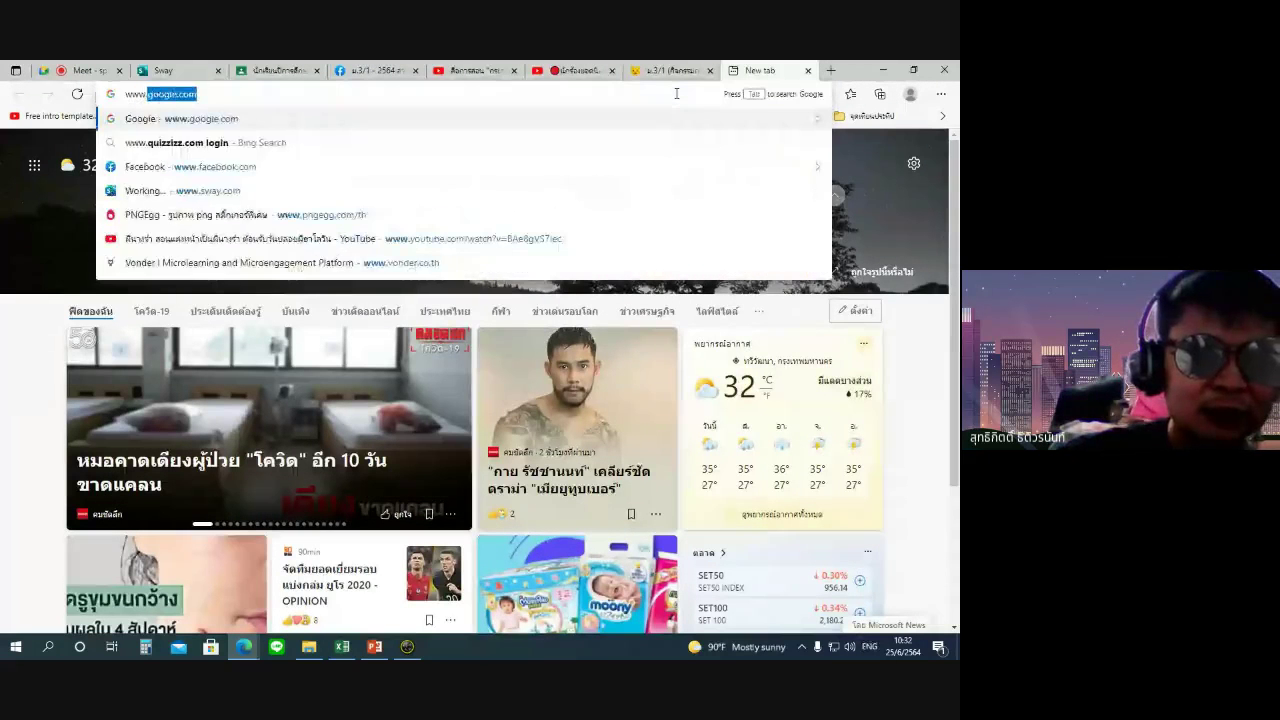
key(Return)
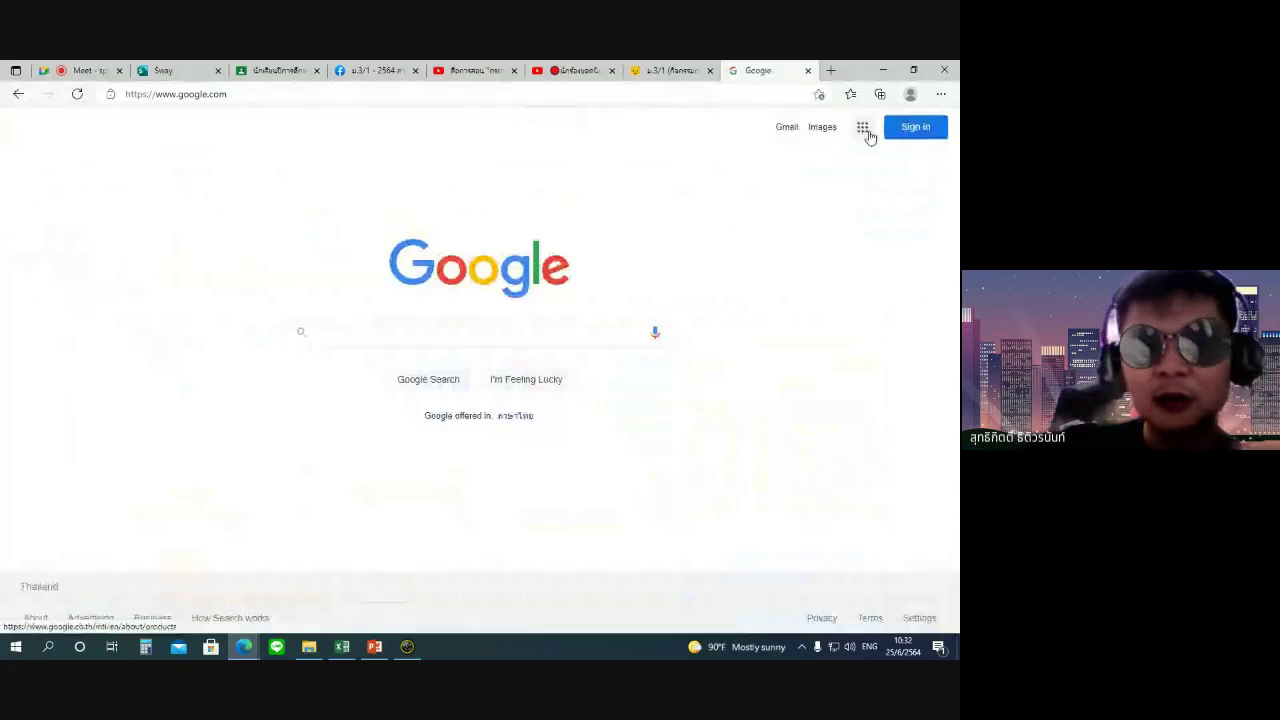
click(861, 129)
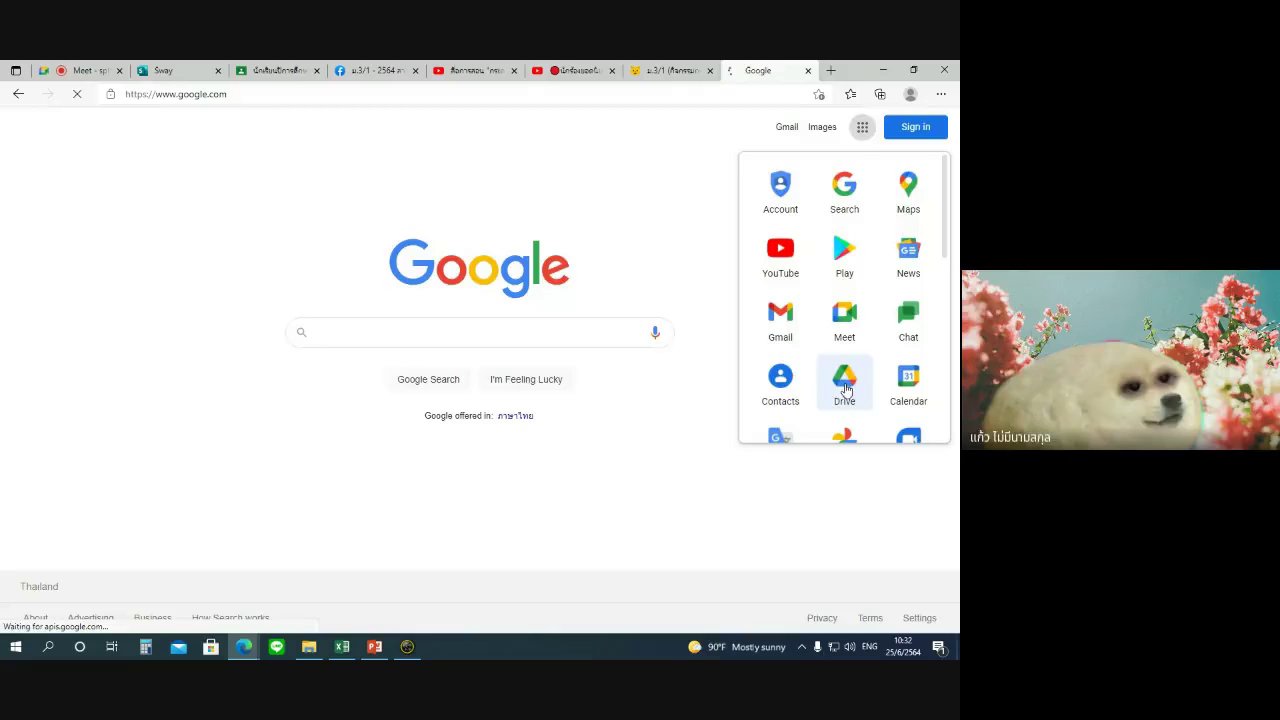
click(845, 388)
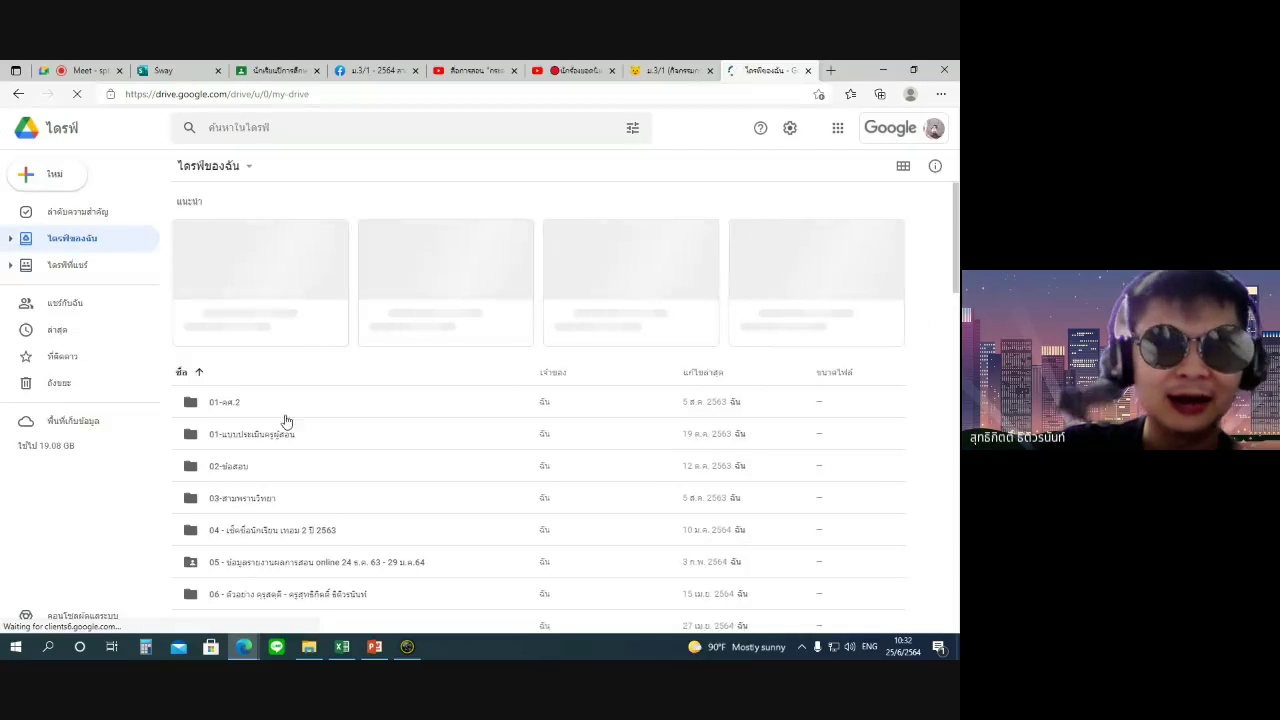
Step: Open 07 - เช็คชื่อ นร. online > 01 - ปีการศึกษา 2564 and launch the ม.3/1 response sheet
scroll(269, 478, down, 3)
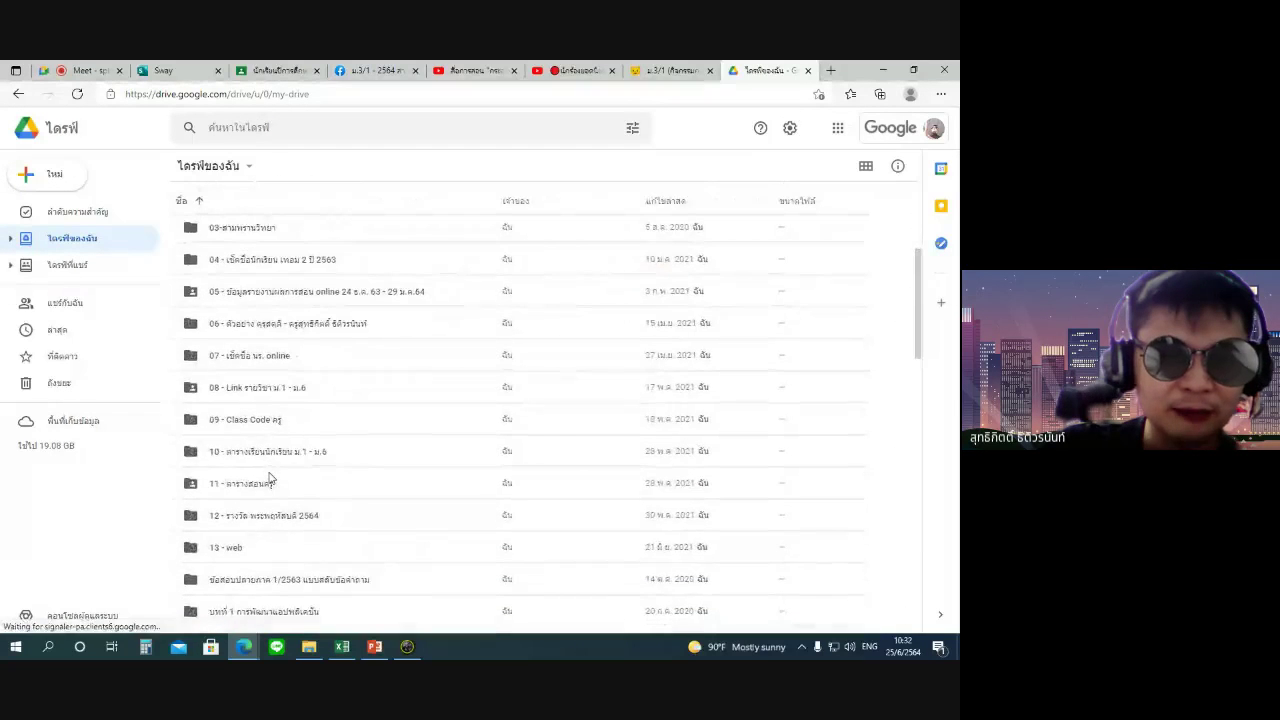
scroll(269, 478, down, 2)
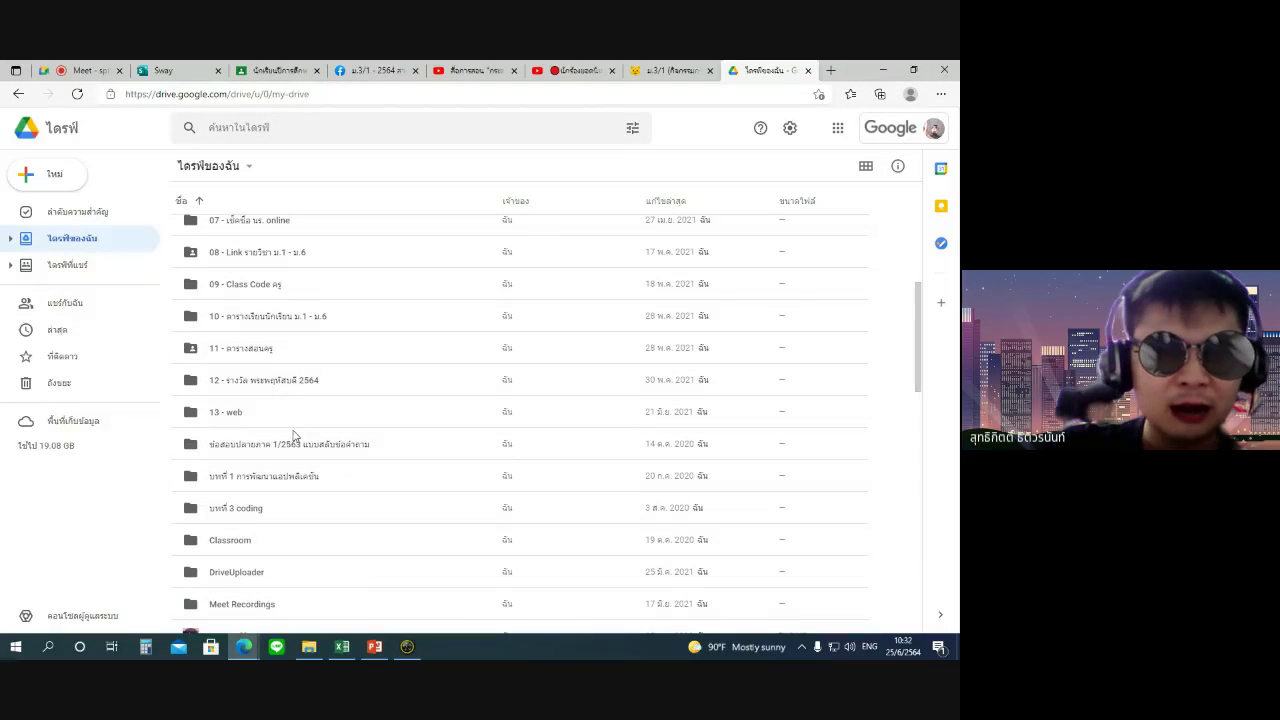
scroll(294, 435, up, 1)
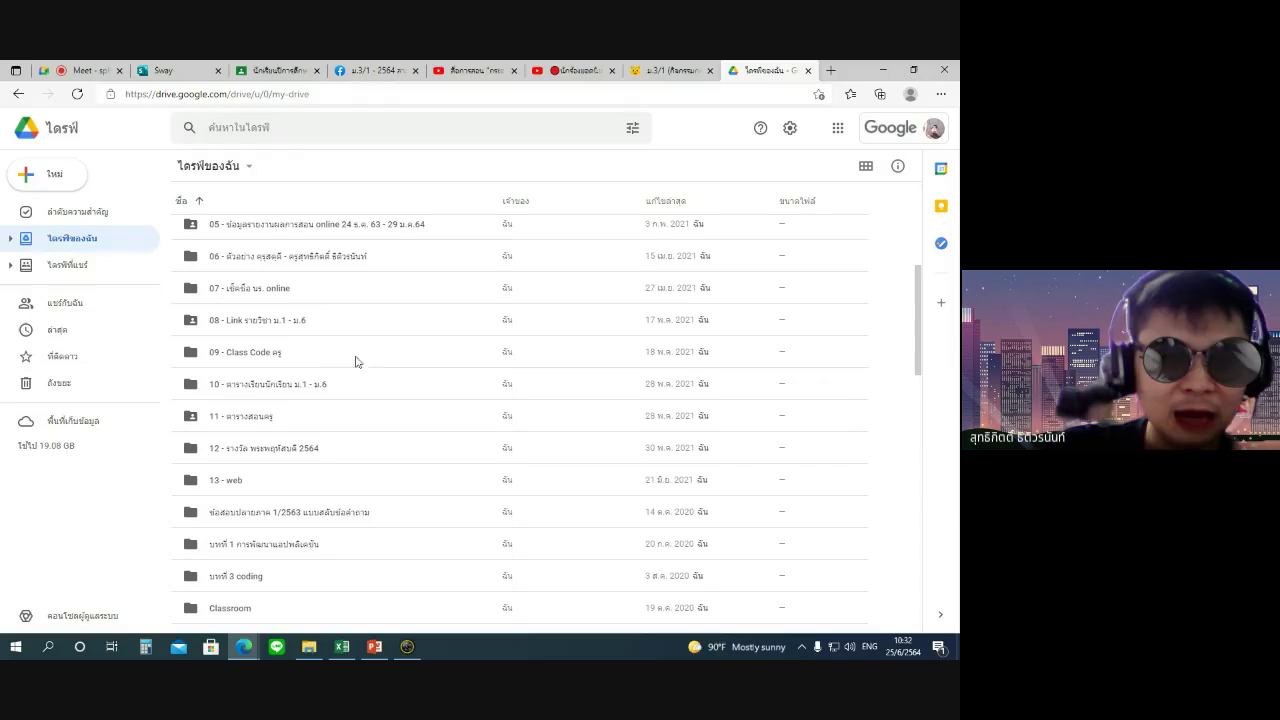
double_click(275, 290)
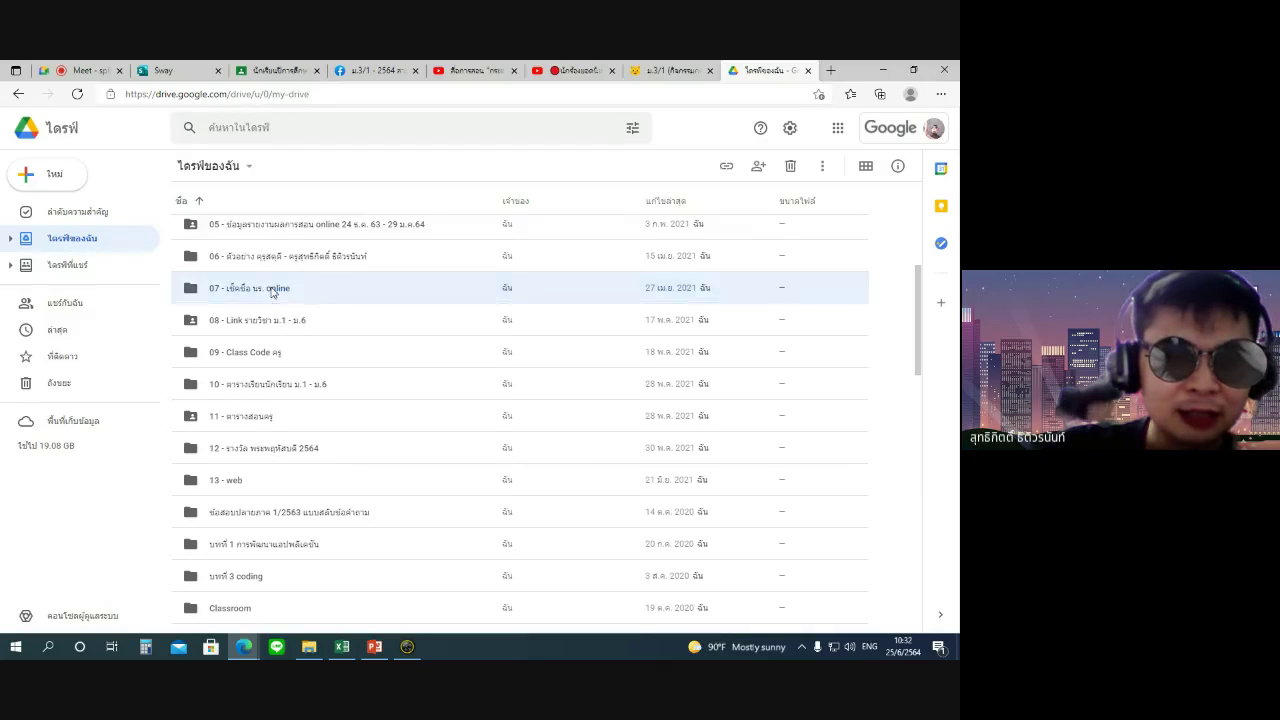
click(241, 232)
double_click(241, 232)
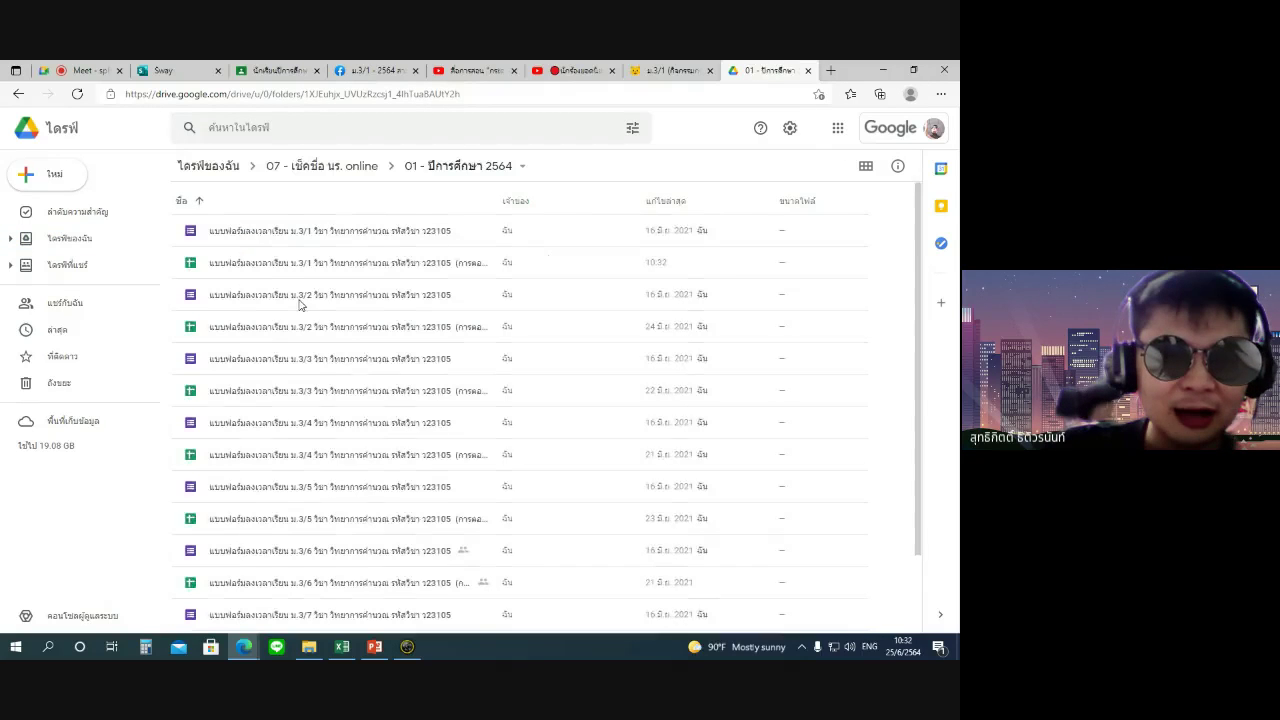
scroll(313, 465, down, 1)
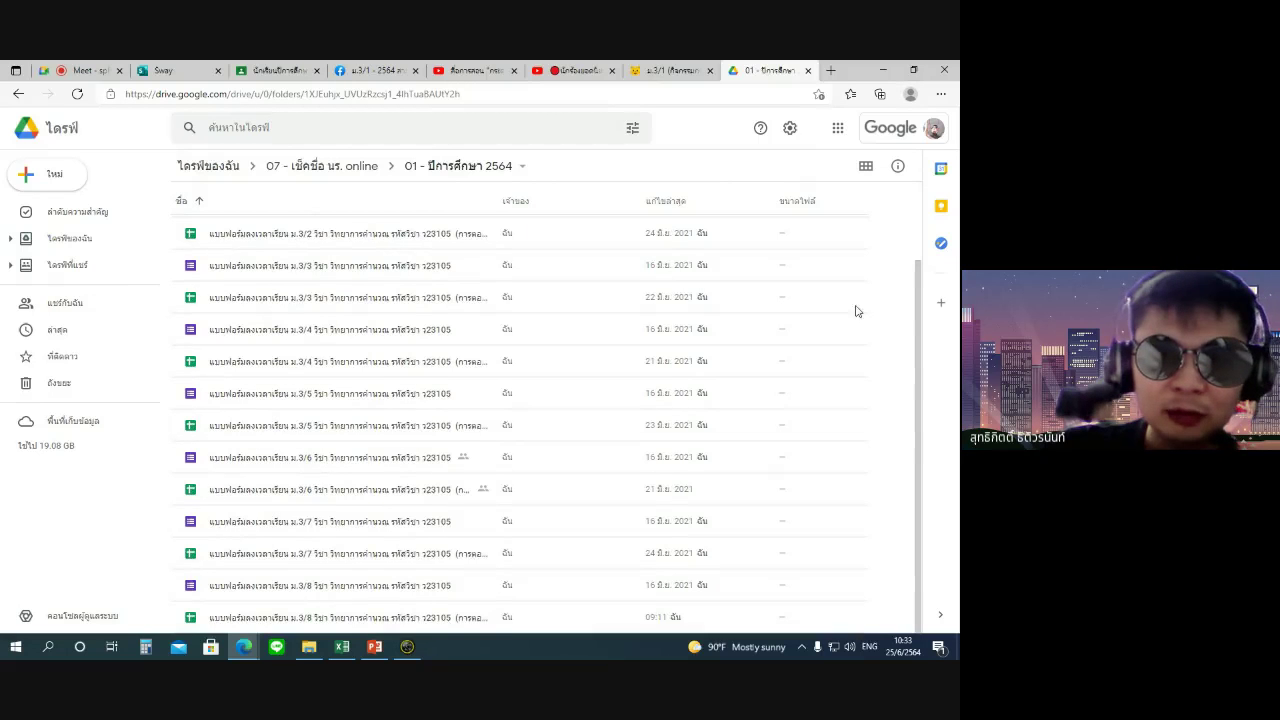
double_click(334, 266)
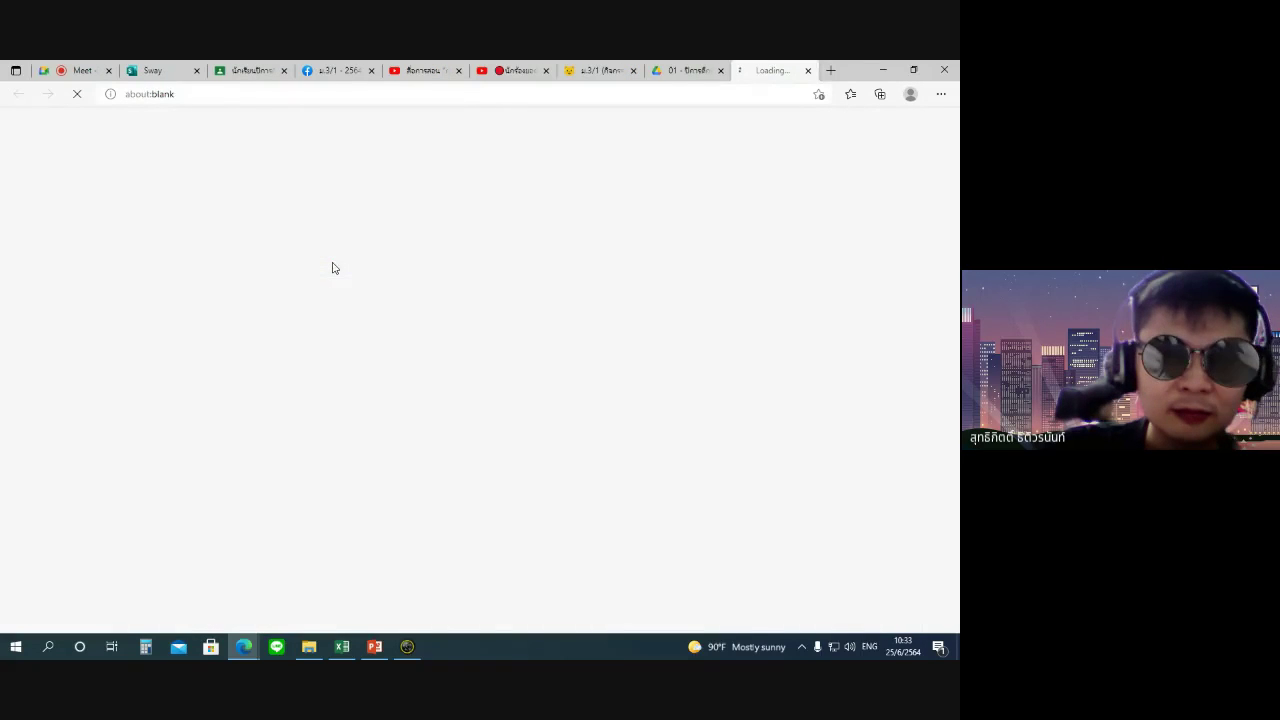
Step: Review the newest 25/6/2021 responses in rows 23–26, then select the older 18/6/2021 rows
click(720, 70)
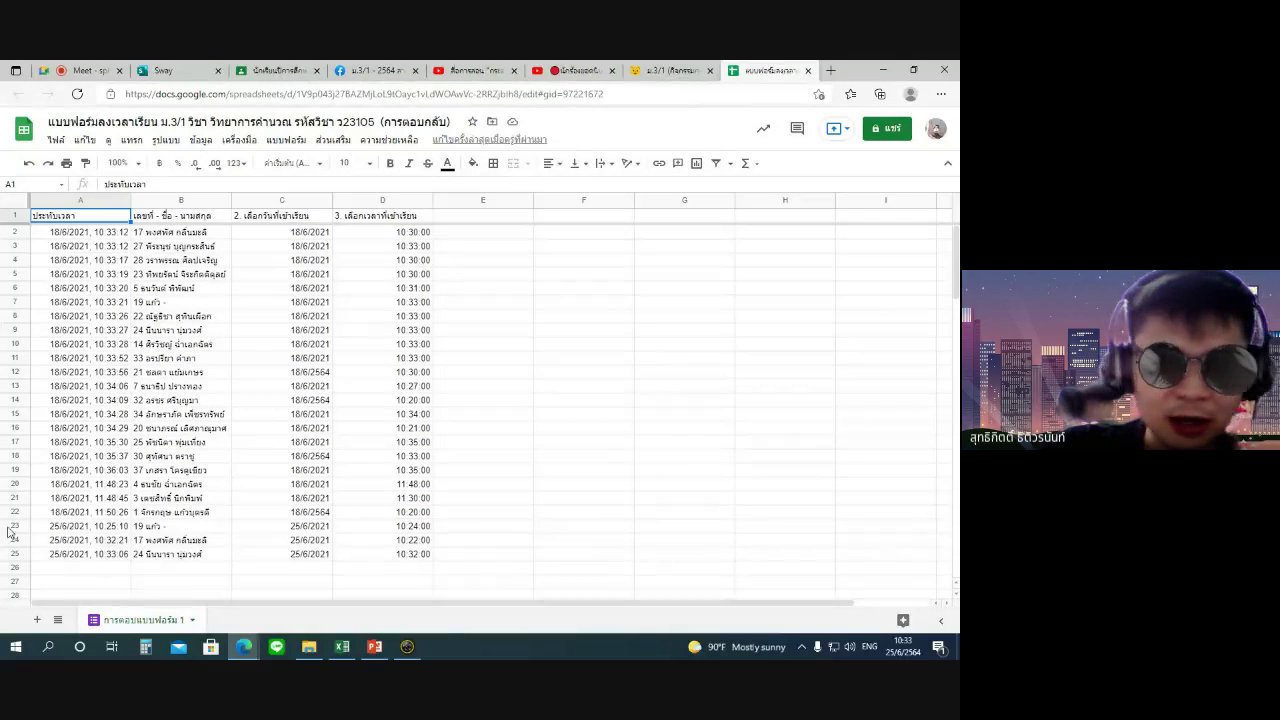
drag(17, 526, 18, 553)
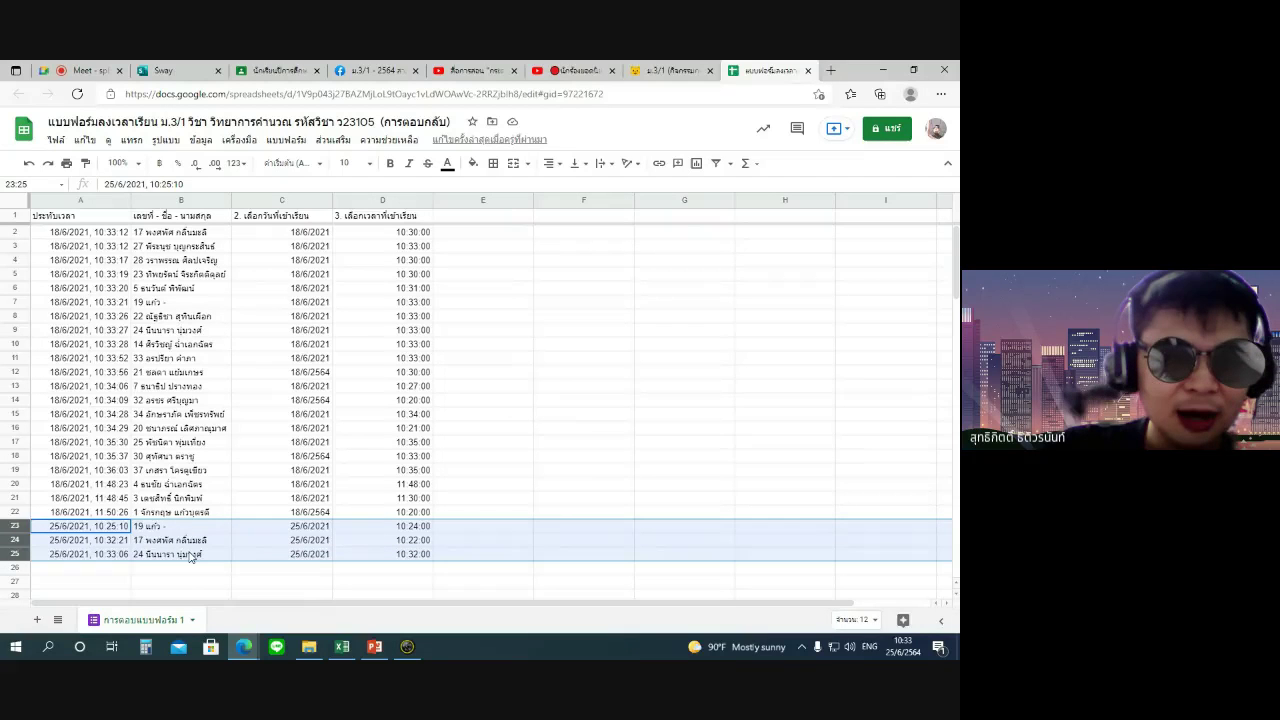
click(190, 556)
click(175, 541)
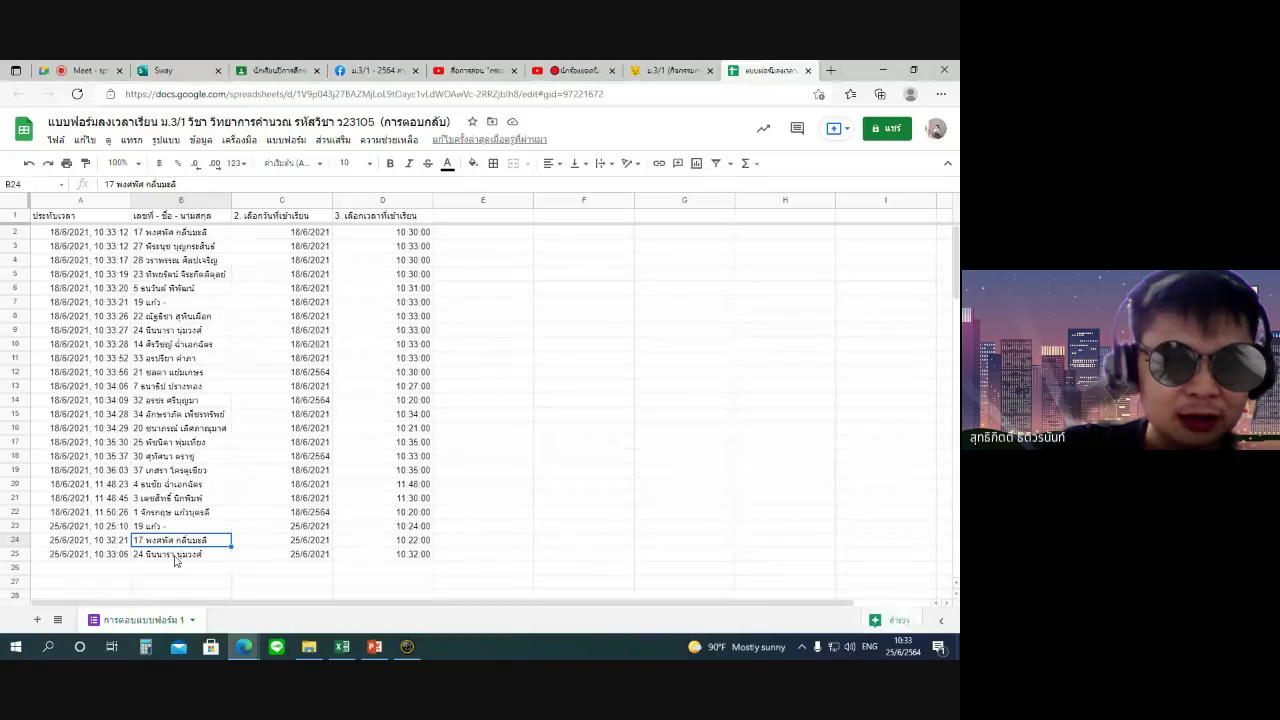
click(176, 556)
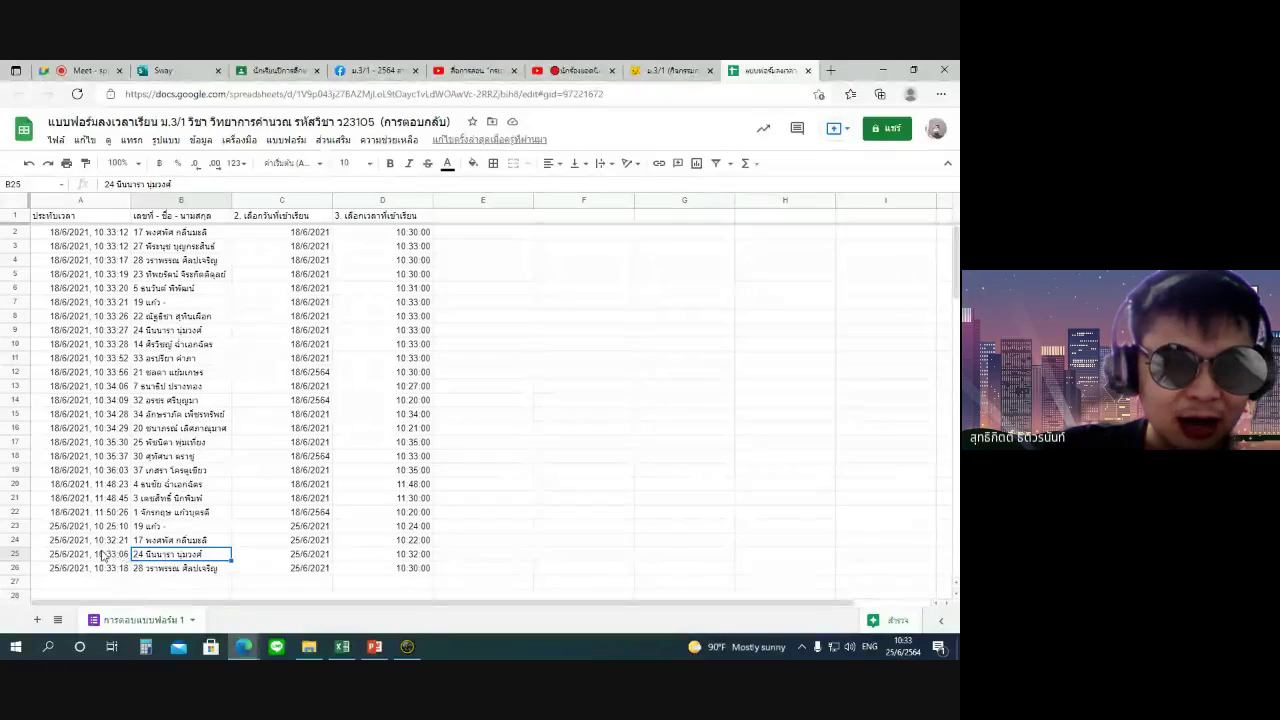
key(Down)
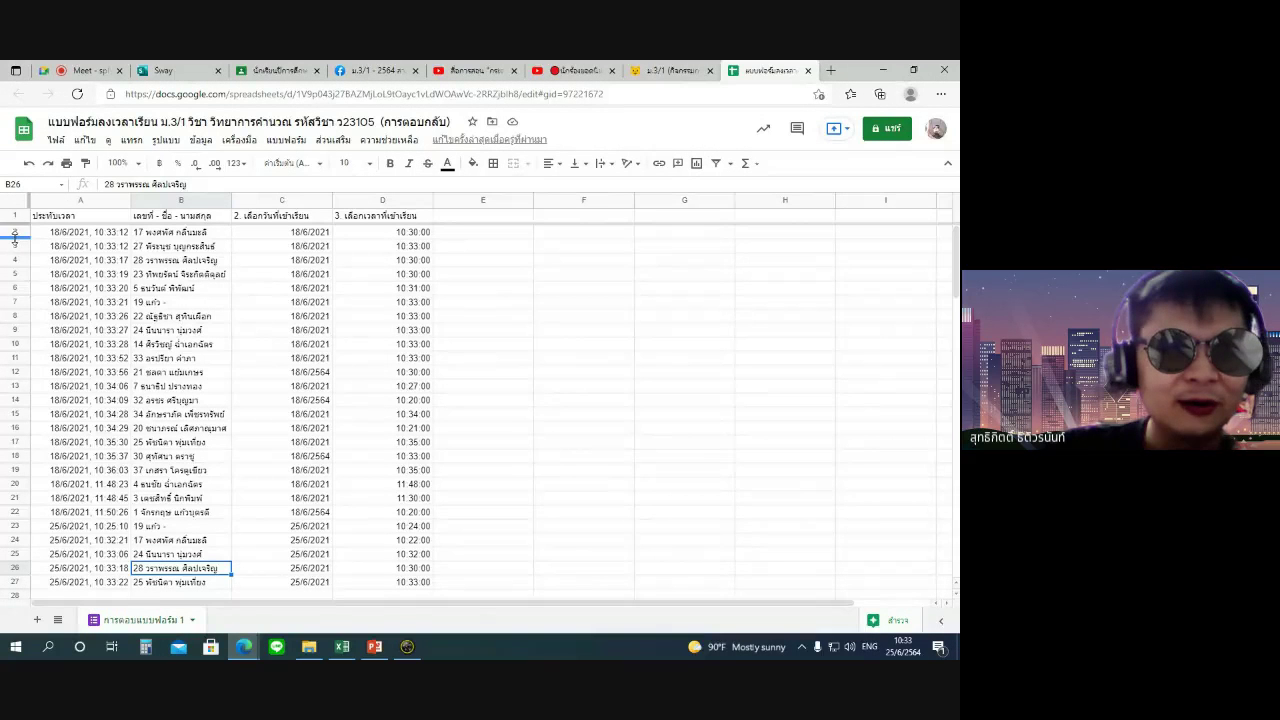
drag(16, 234, 43, 517)
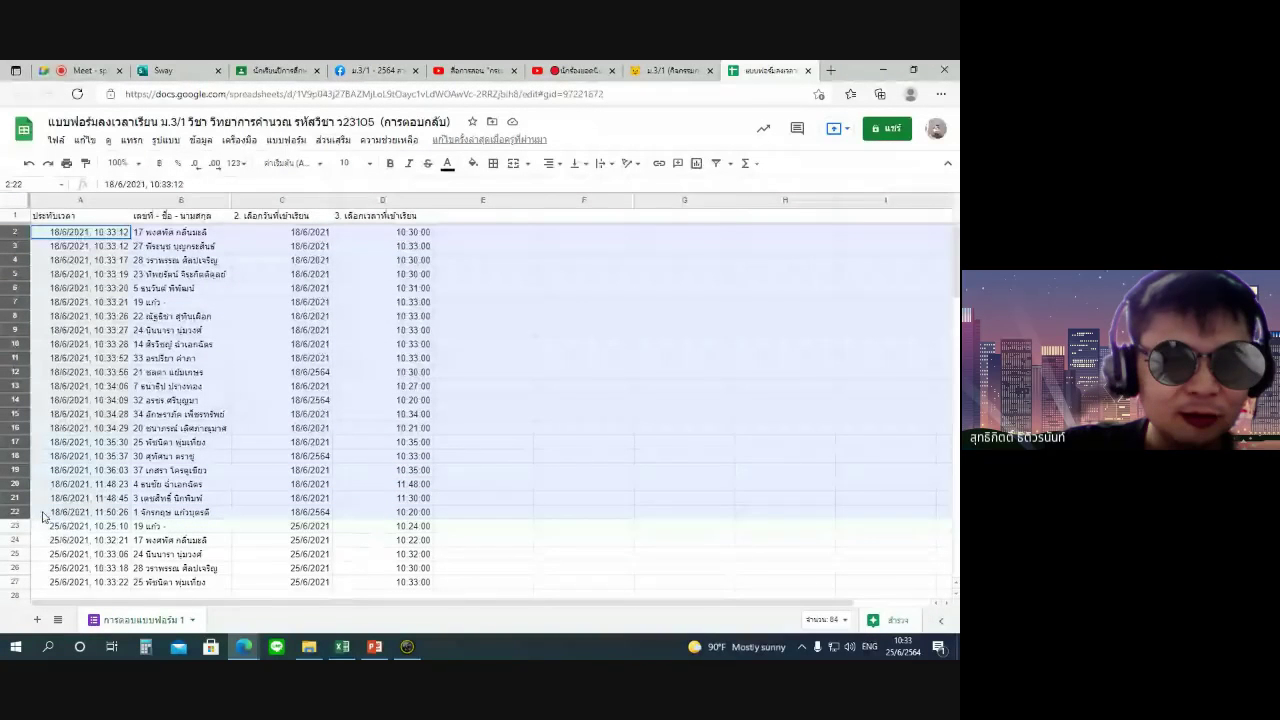
Step: Shade the 18/6/2021 response rows 2–22 light yellow
click(448, 164)
click(476, 165)
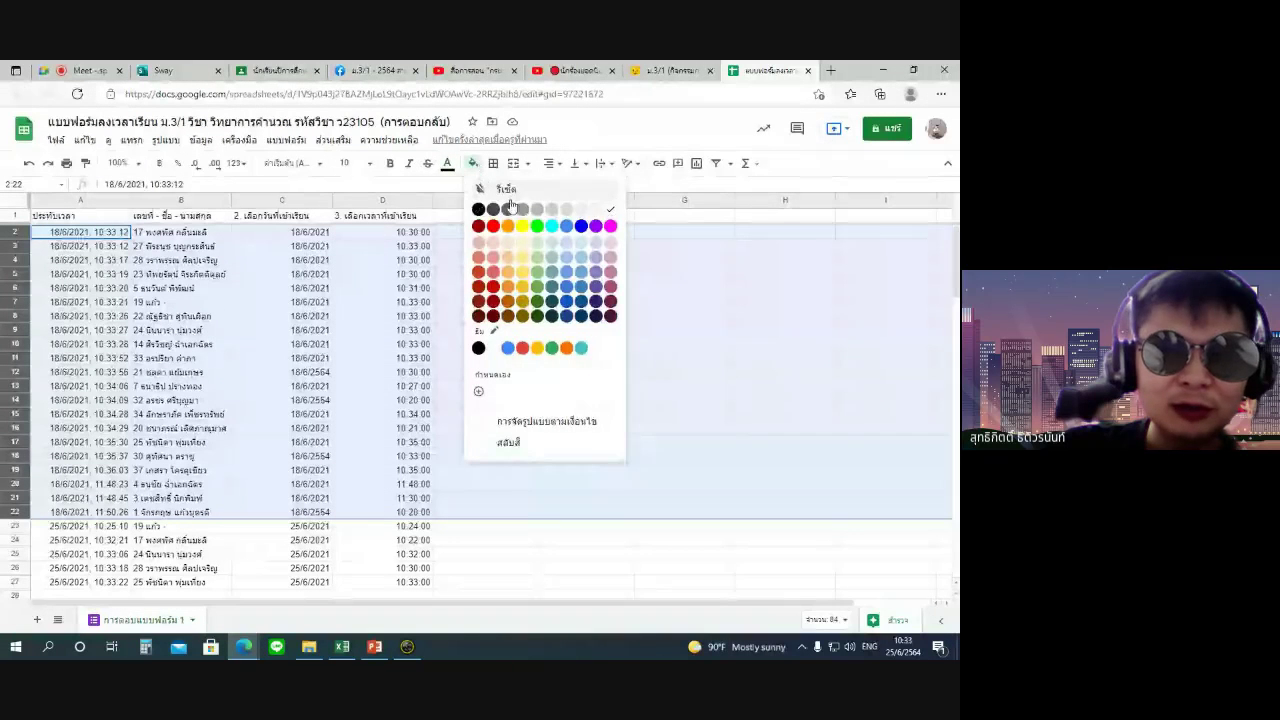
click(522, 257)
click(252, 390)
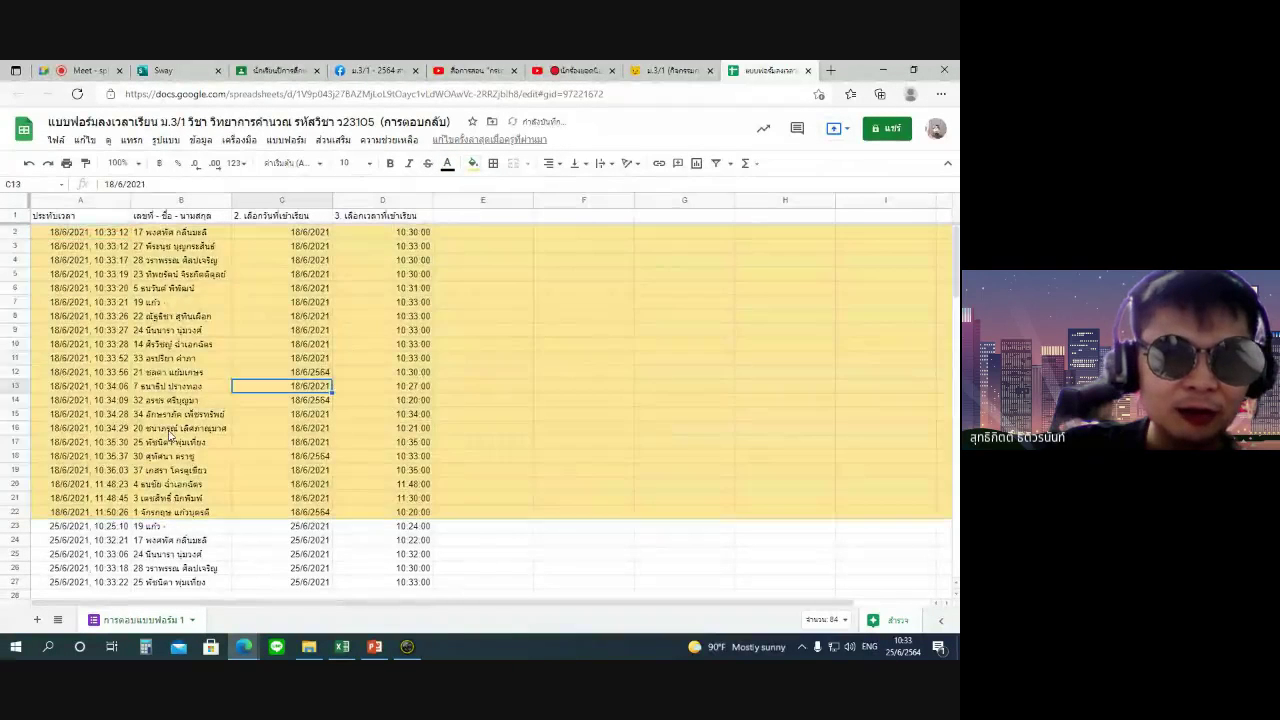
Step: Fill the 25/6/2021 response rows 23–27 green
scroll(170, 437, down, 2)
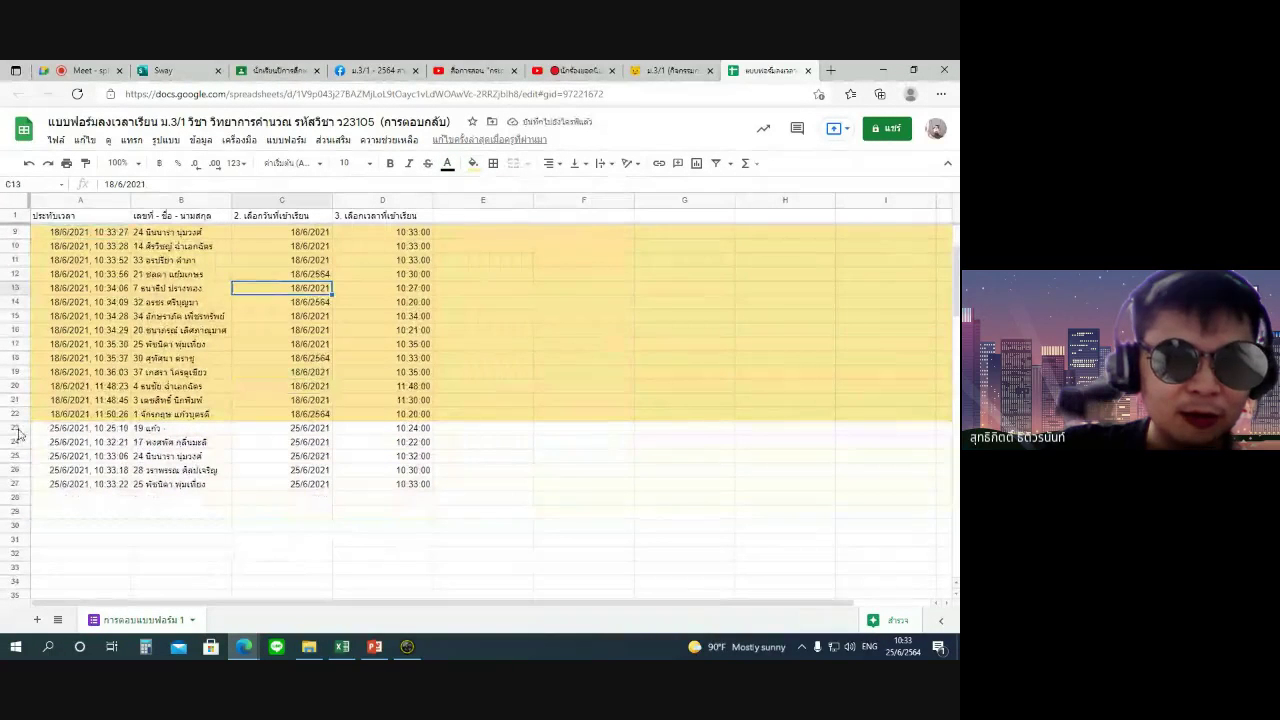
click(147, 430)
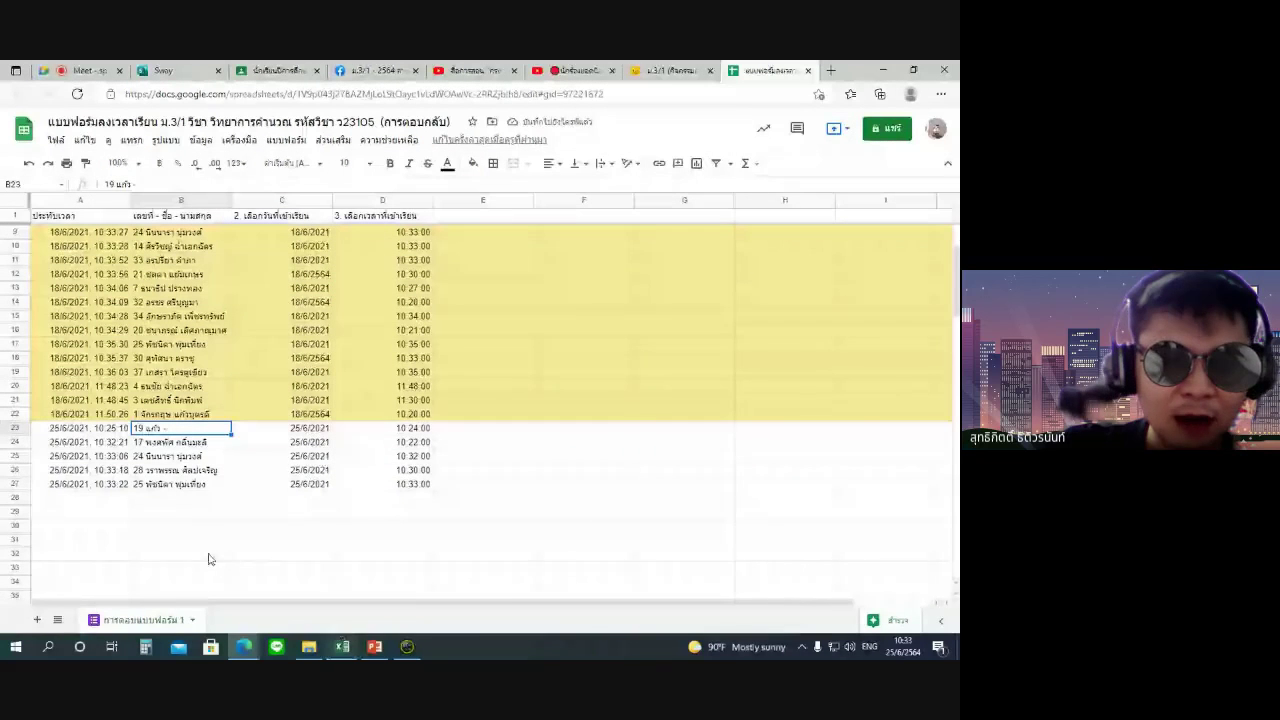
drag(17, 428, 20, 484)
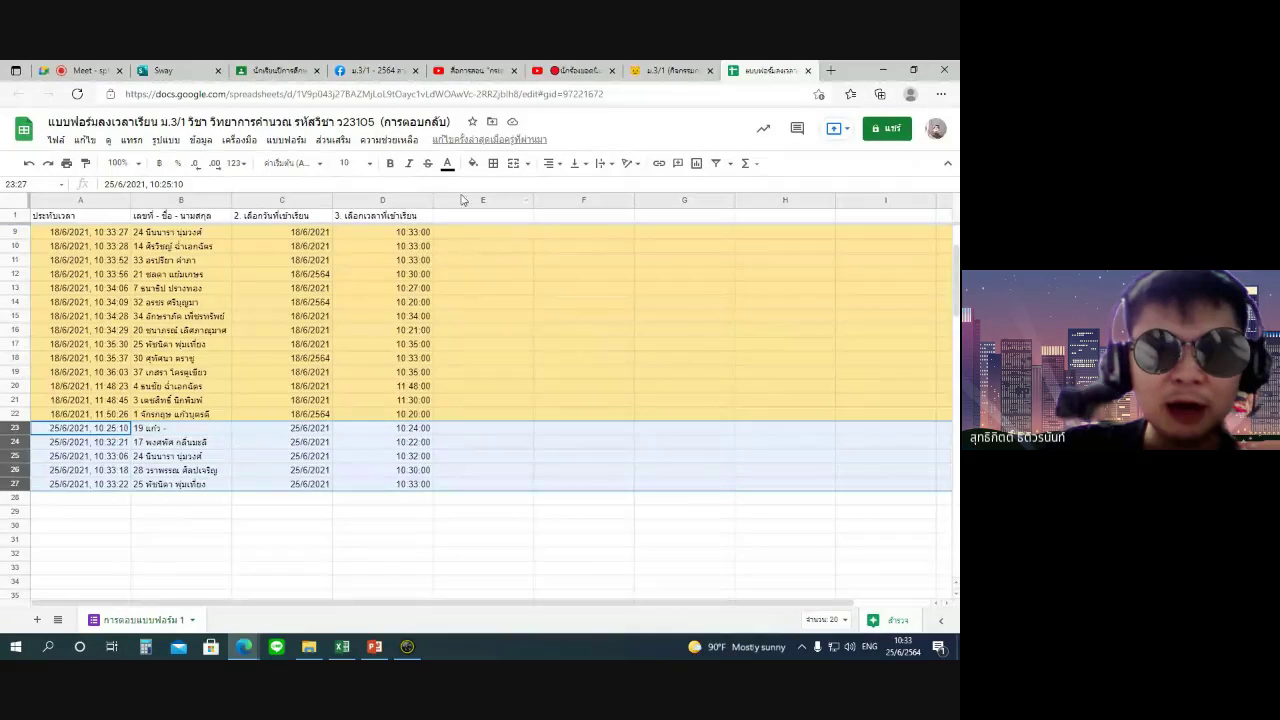
click(473, 163)
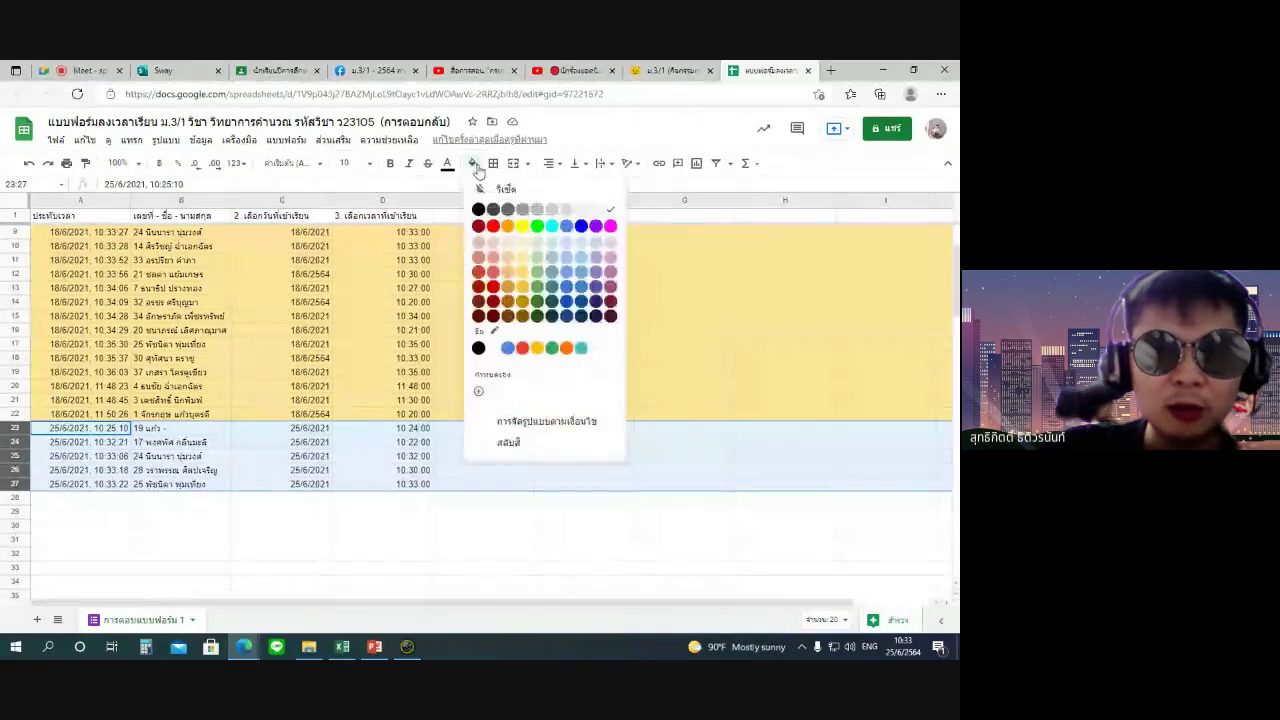
click(536, 273)
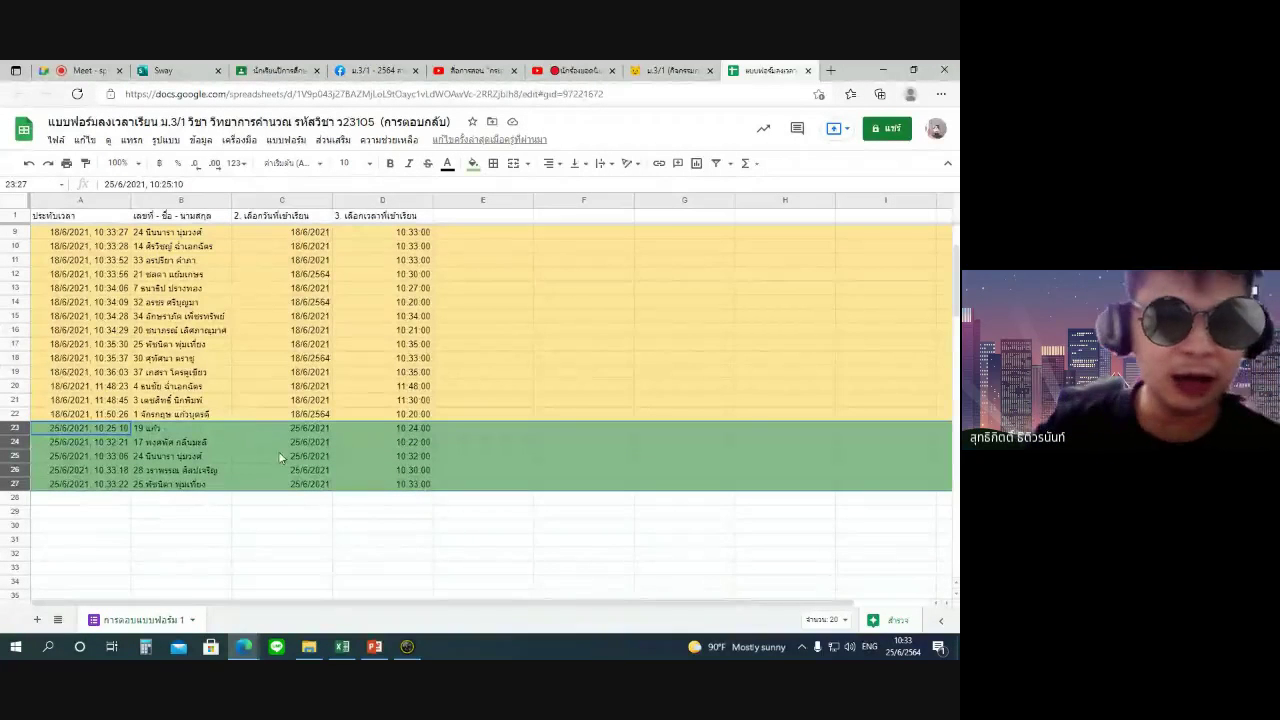
click(343, 648)
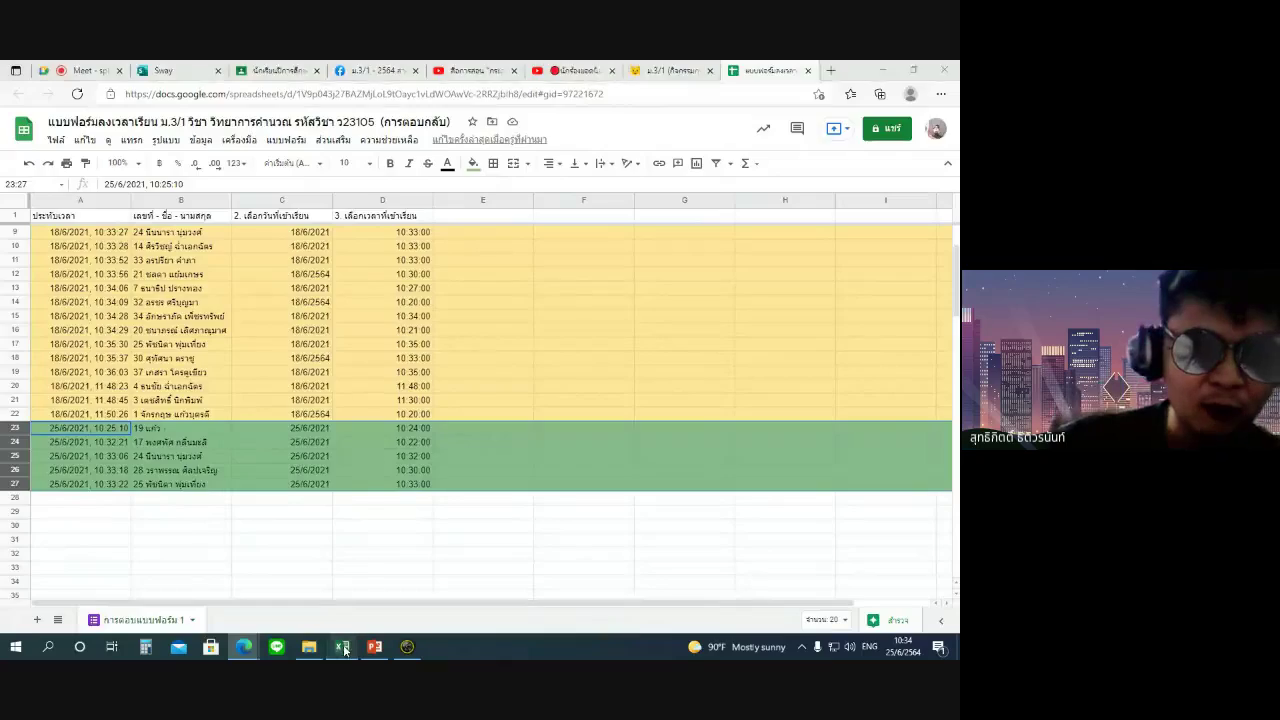
Step: Enter the date heading 25 มิ.ย. 64 in cell I4 of the Excel attendance sheet
scroll(365, 435, down, 10)
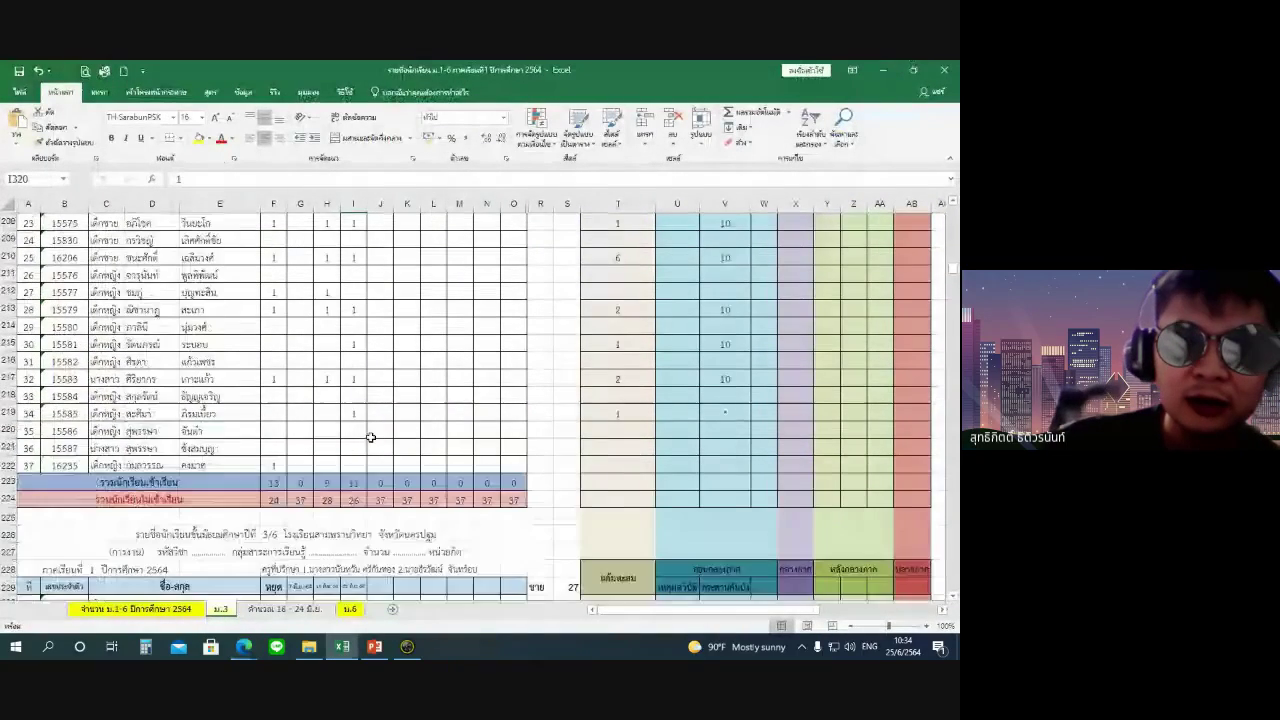
scroll(370, 437, up, 20)
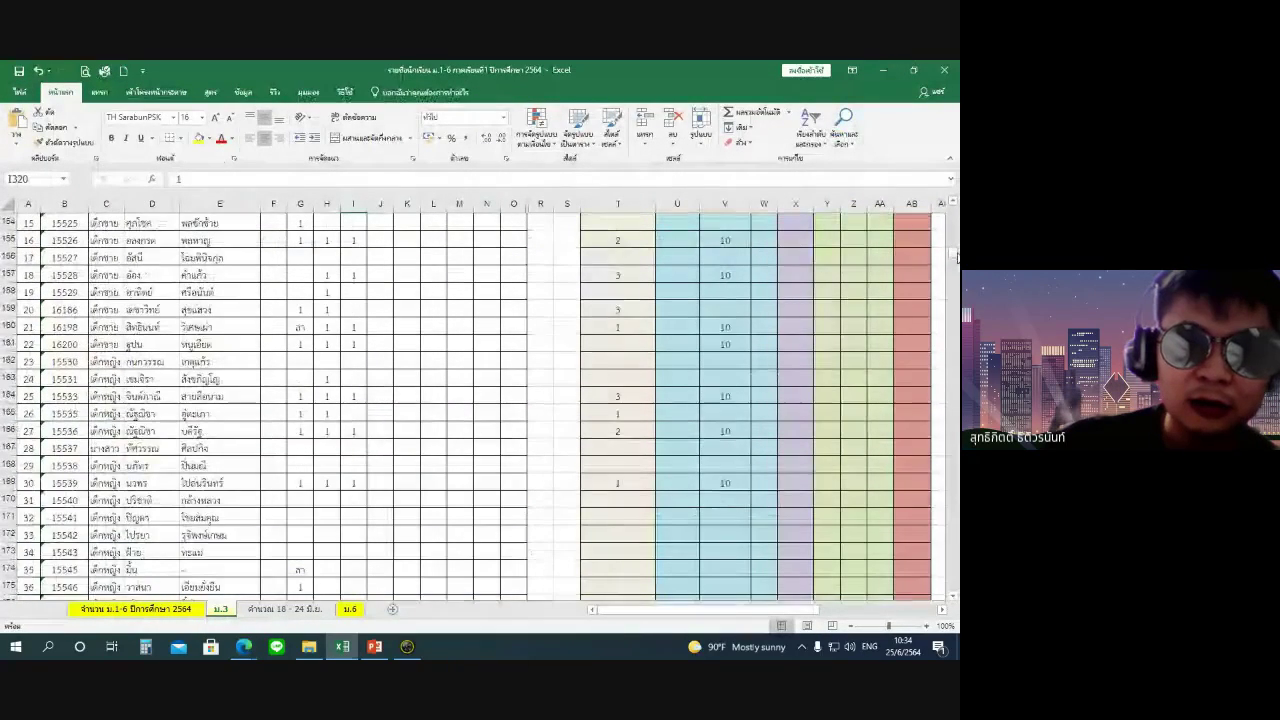
drag(958, 257, 958, 210)
click(358, 277)
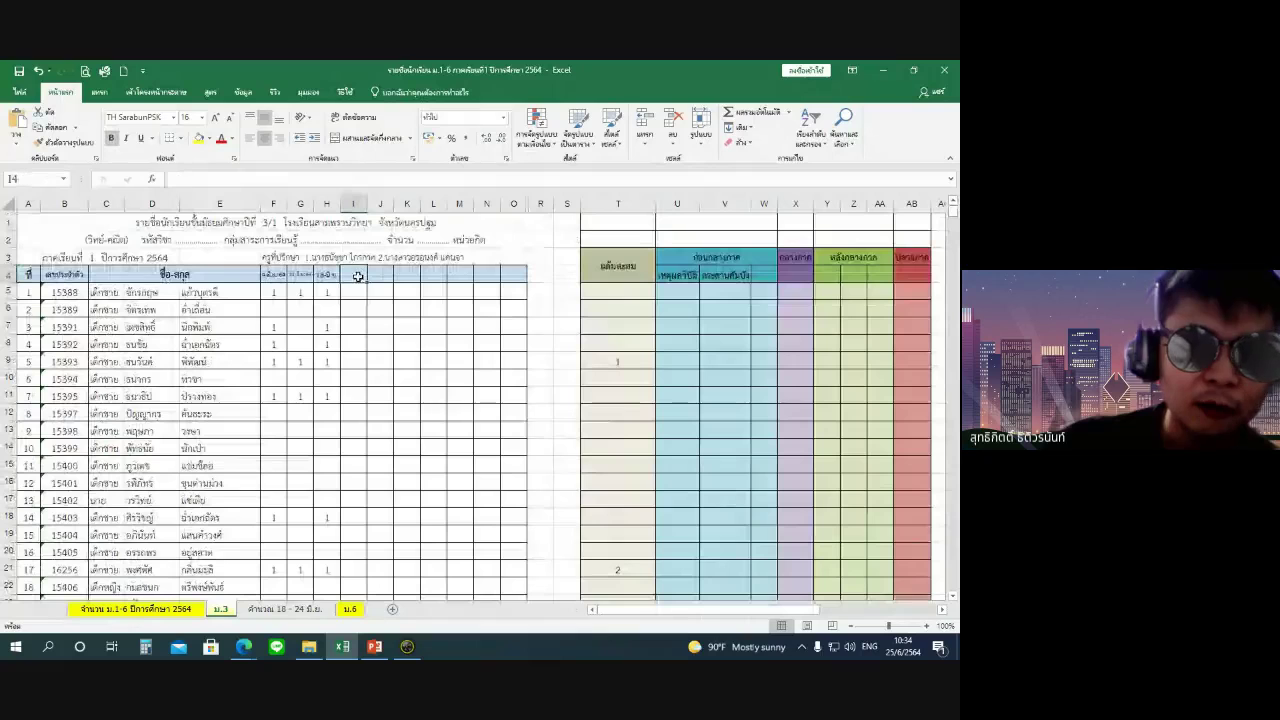
text(25)
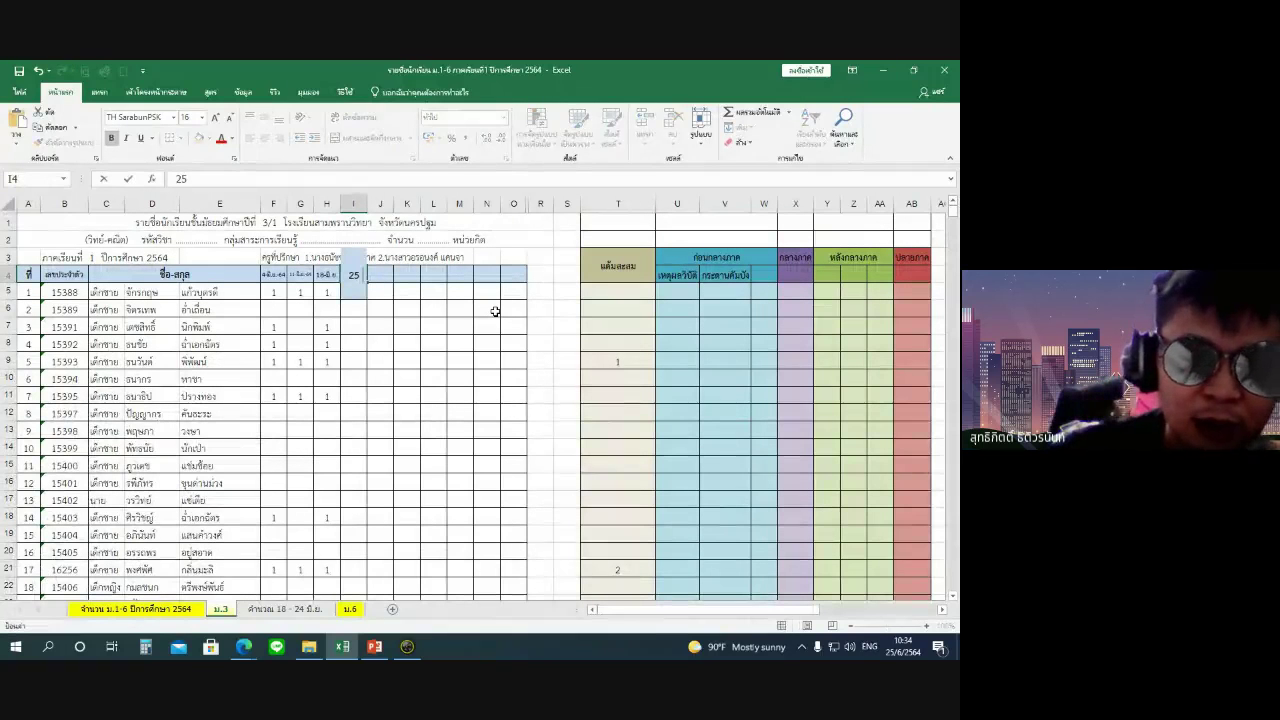
key(BackSpace)
key(BackSpace)
text(มิ.ย)
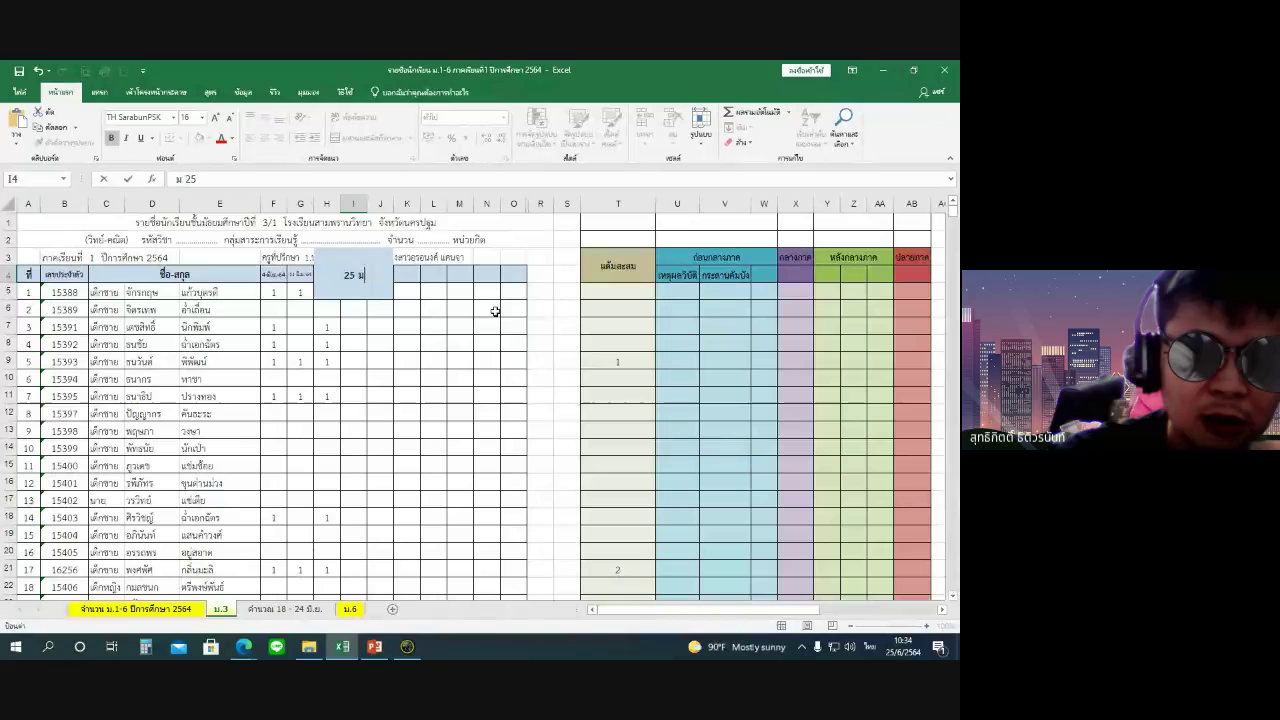
text(. 64)
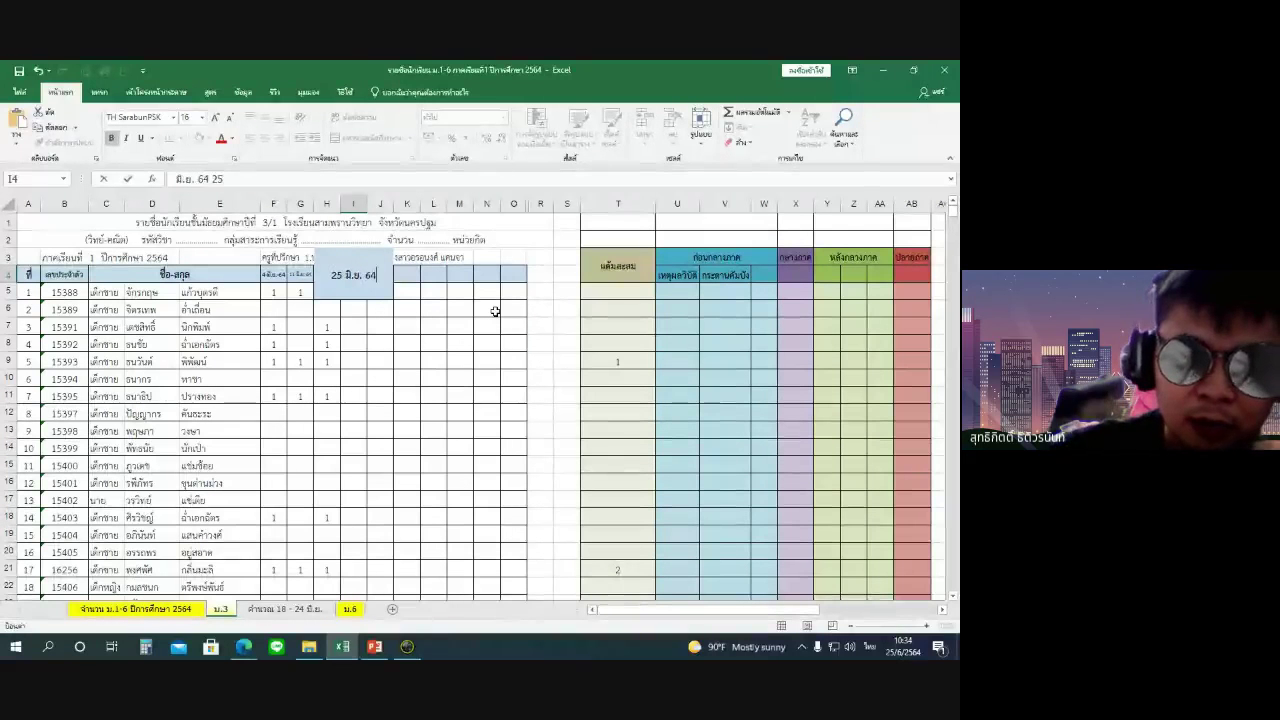
key(Return)
key(Up)
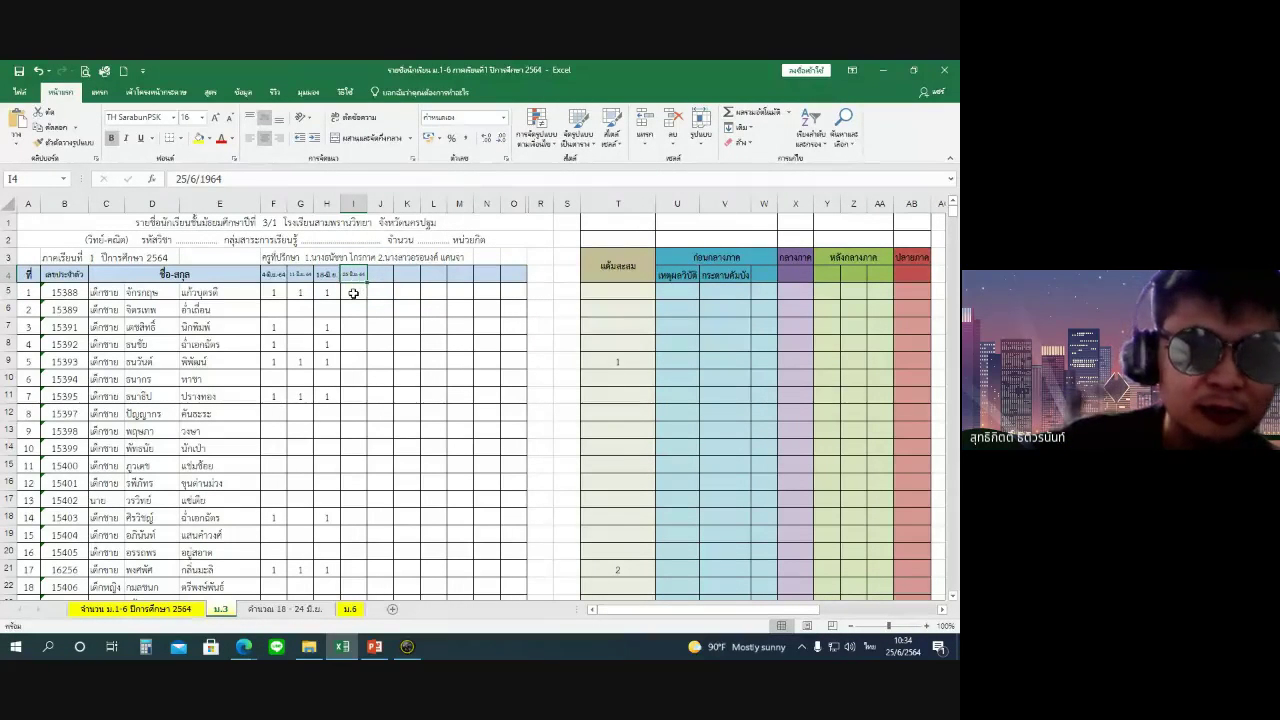
click(354, 292)
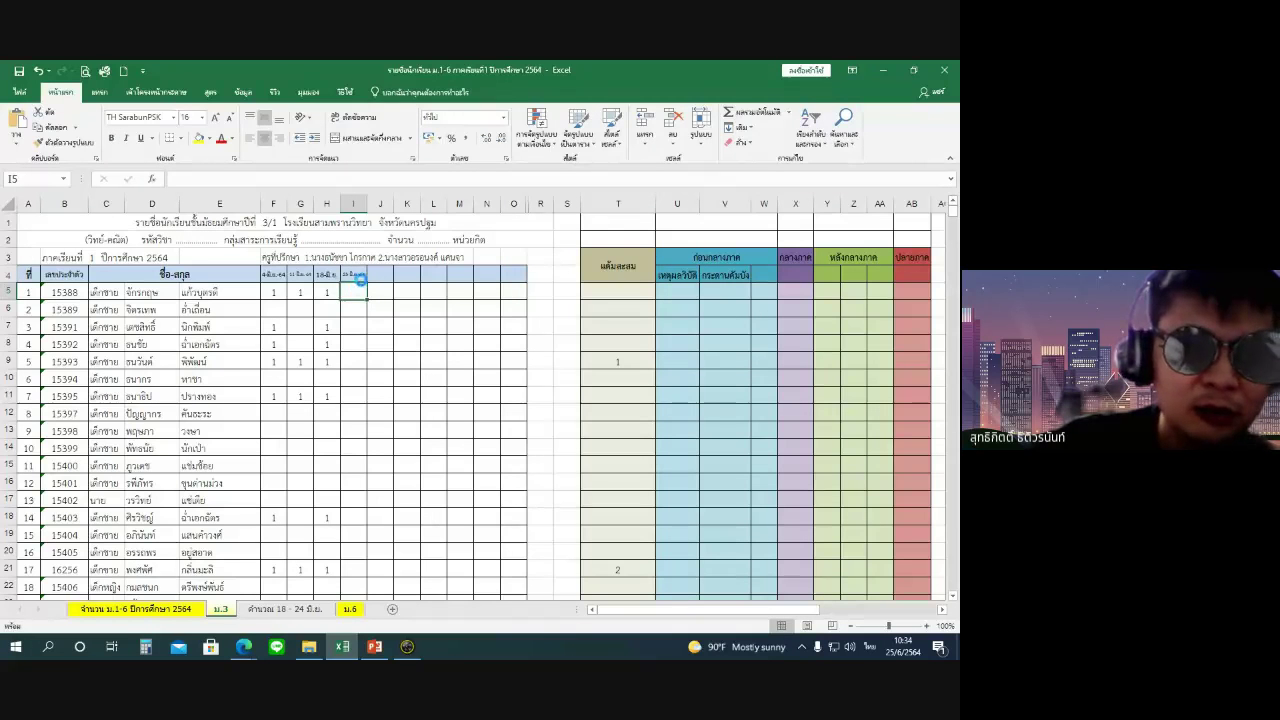
Step: Mark student 19 present with 1 in column I and set their total to 2
click(343, 648)
click(343, 648)
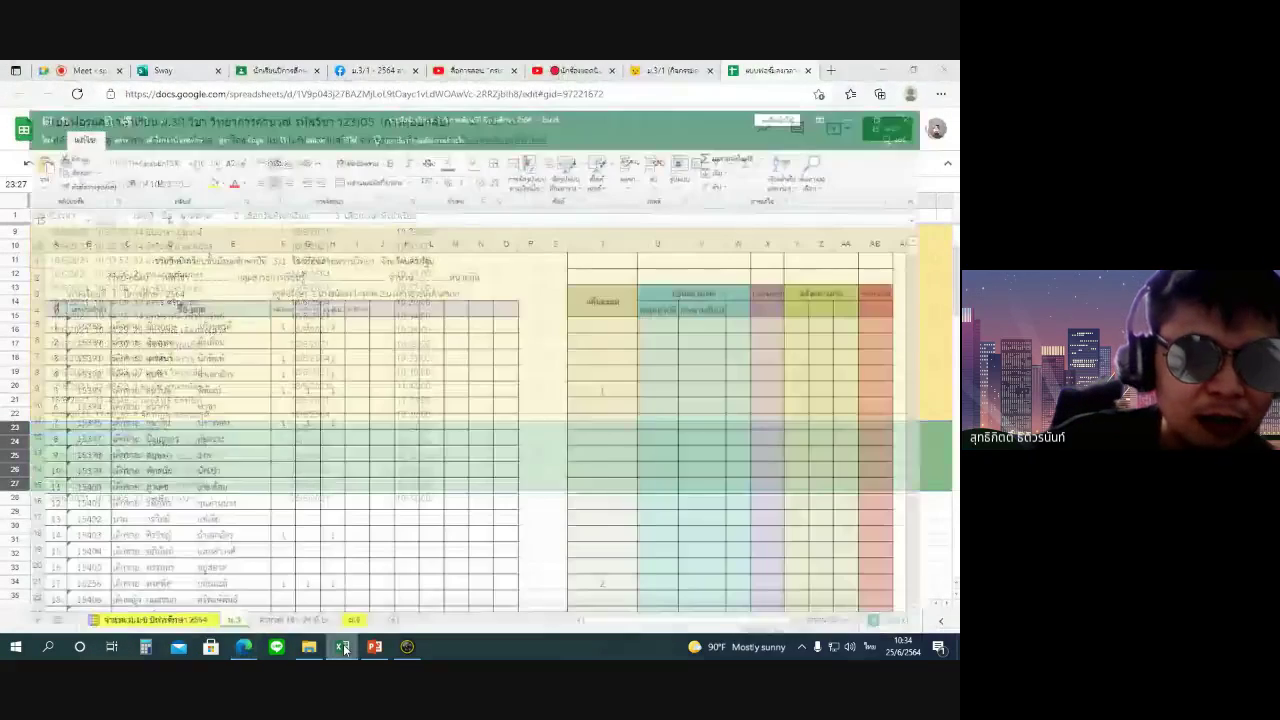
scroll(299, 487, down, 1)
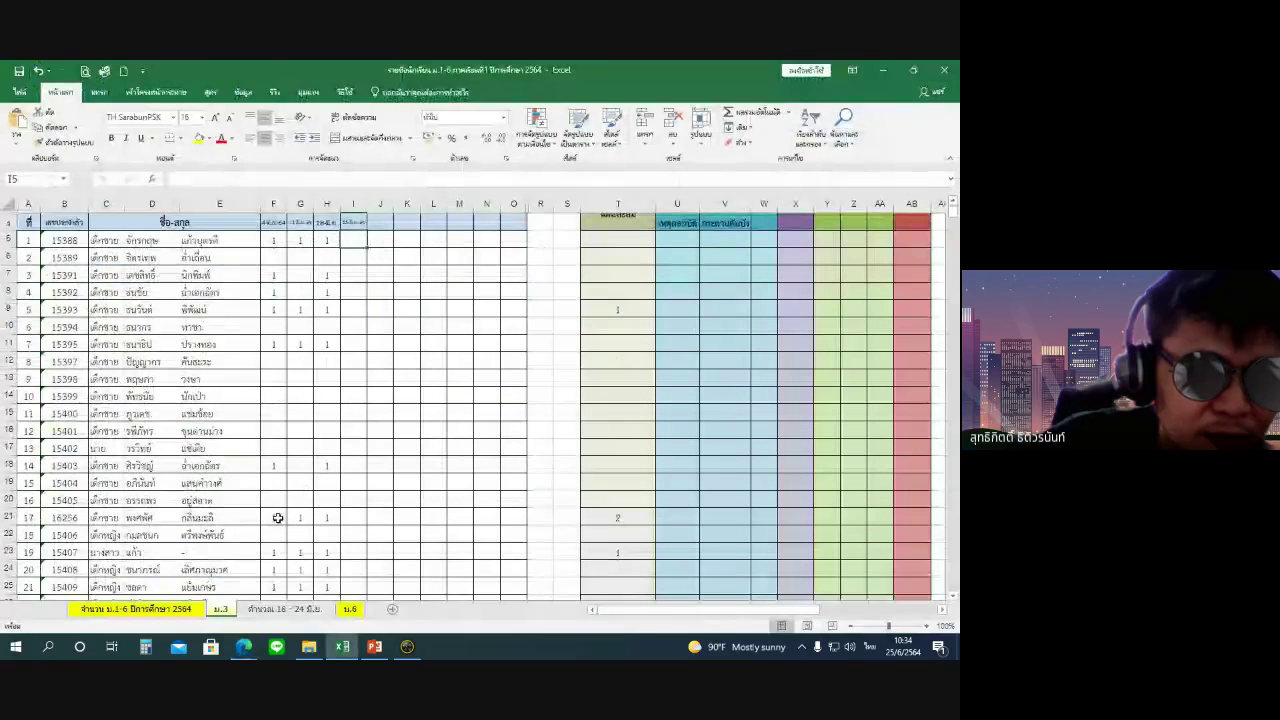
click(358, 552)
text(1)
key(Tab)
key(Right)
key(Right)
key(Right)
key(Right)
key(Right)
key(Right)
key(Right)
key(Right)
text(2)
key(Return)
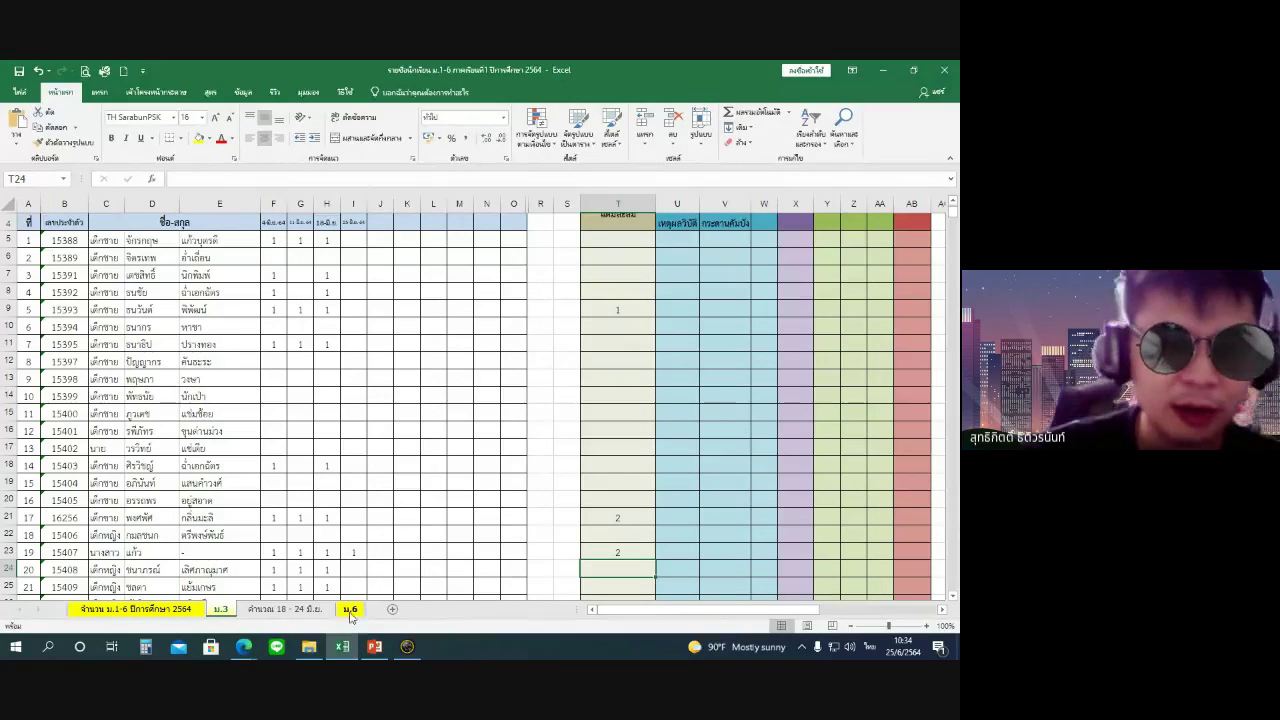
Step: Mark student 17 present with 1 and raise their column T total to 3
click(342, 647)
click(342, 647)
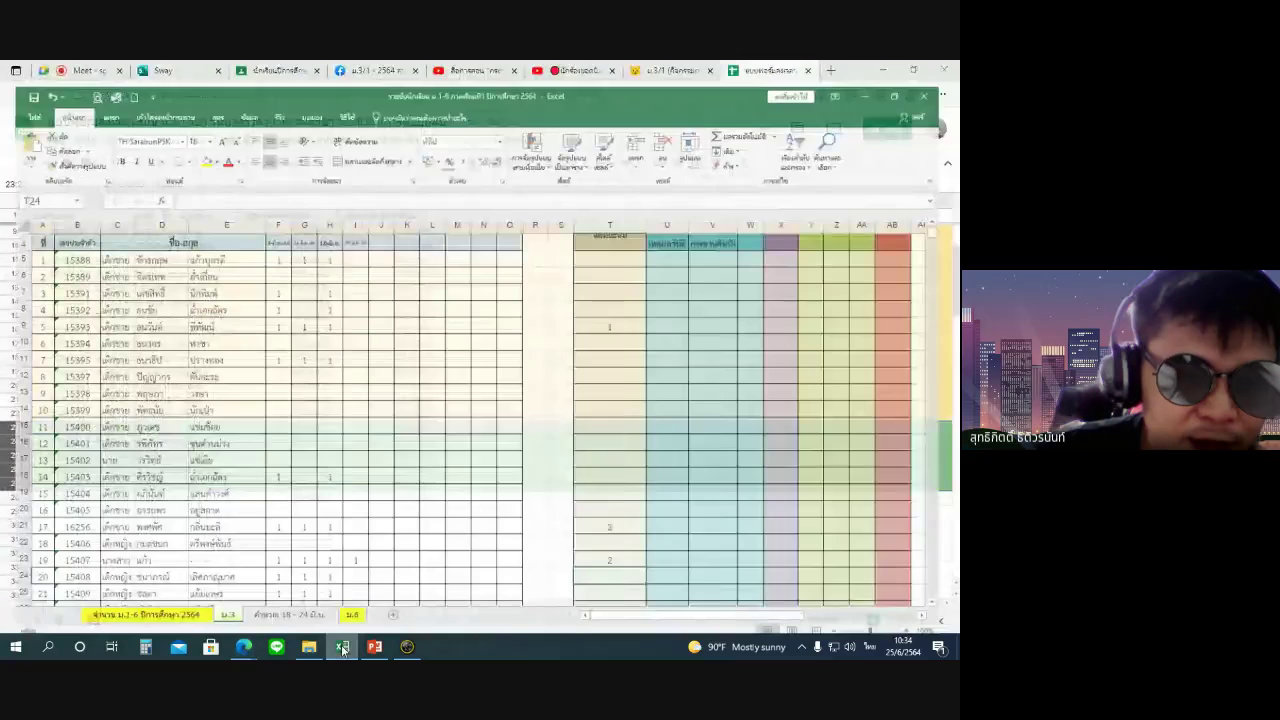
click(358, 518)
text(1)
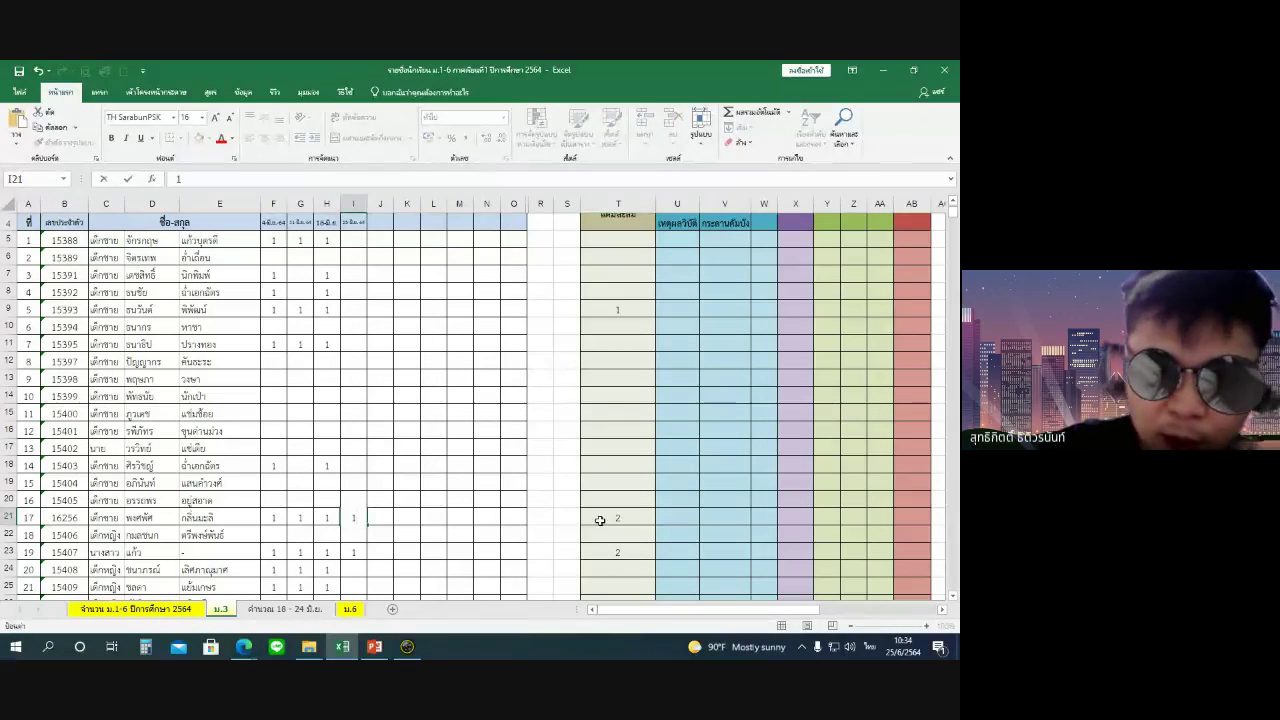
click(605, 519)
text(3)
key(Return)
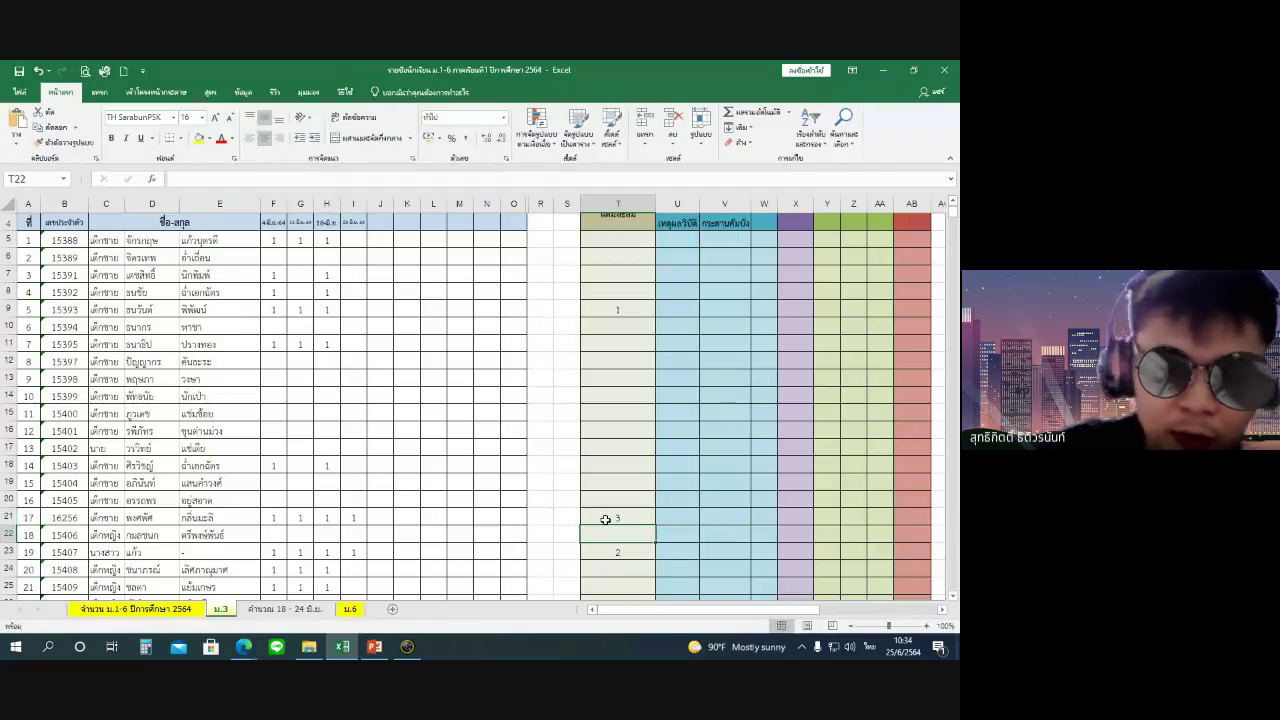
Step: After checking the responses, mark student 24 present with 1 and update their total
click(244, 647)
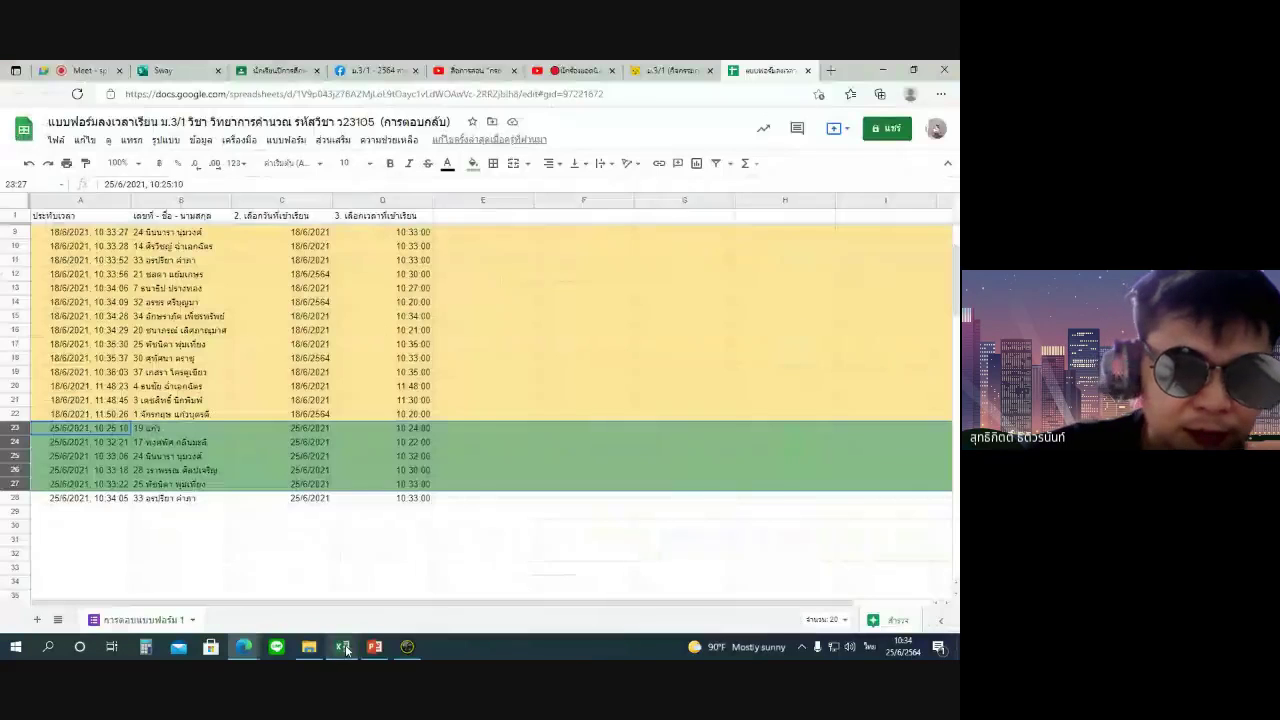
click(185, 457)
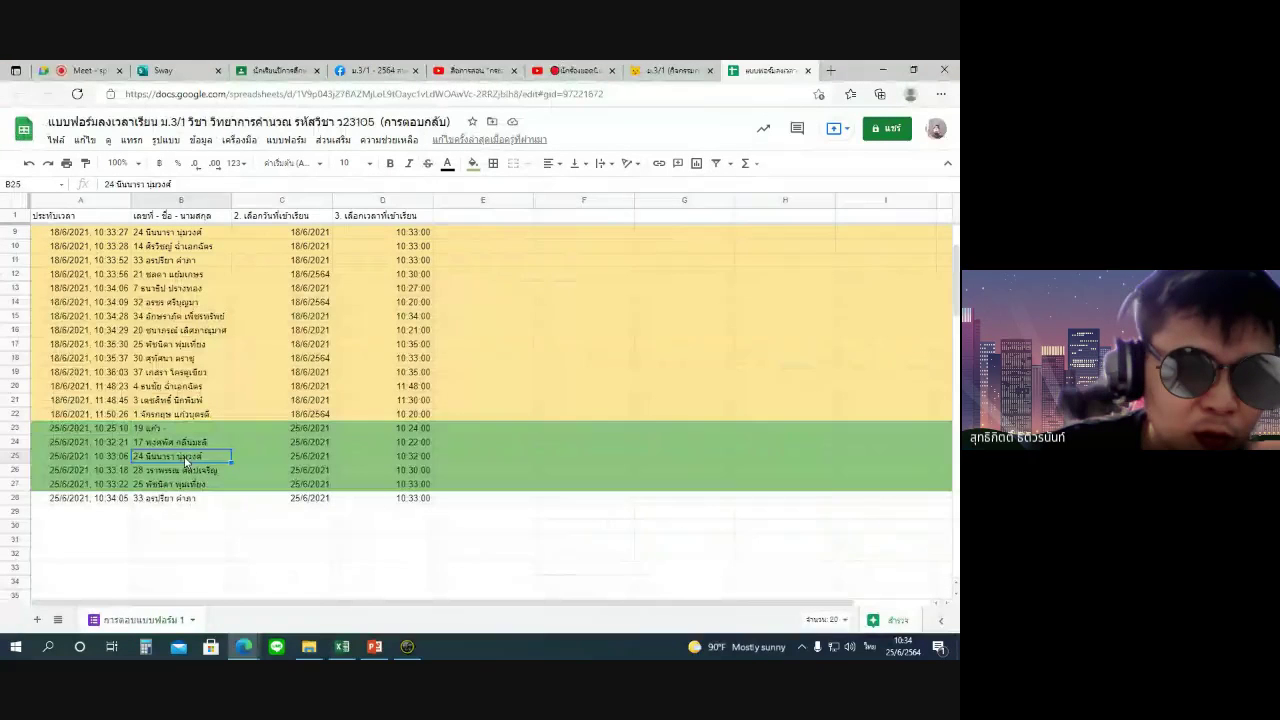
click(345, 648)
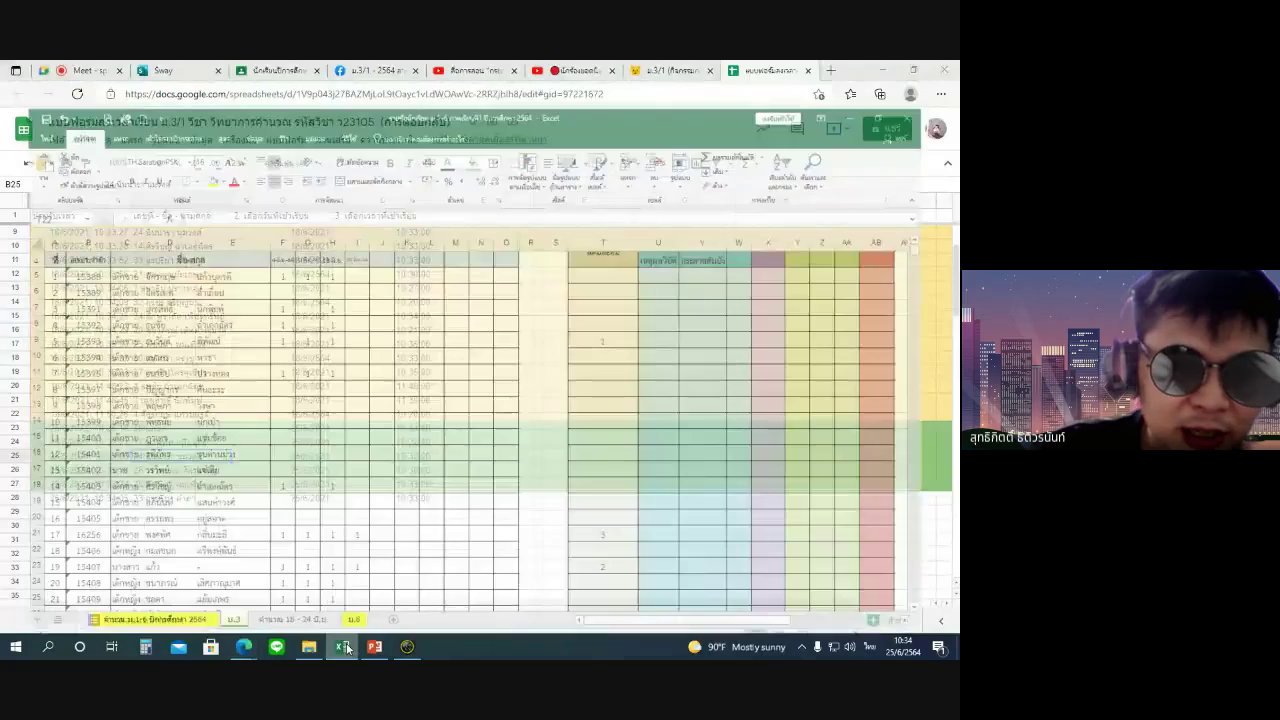
scroll(333, 547, down, 1)
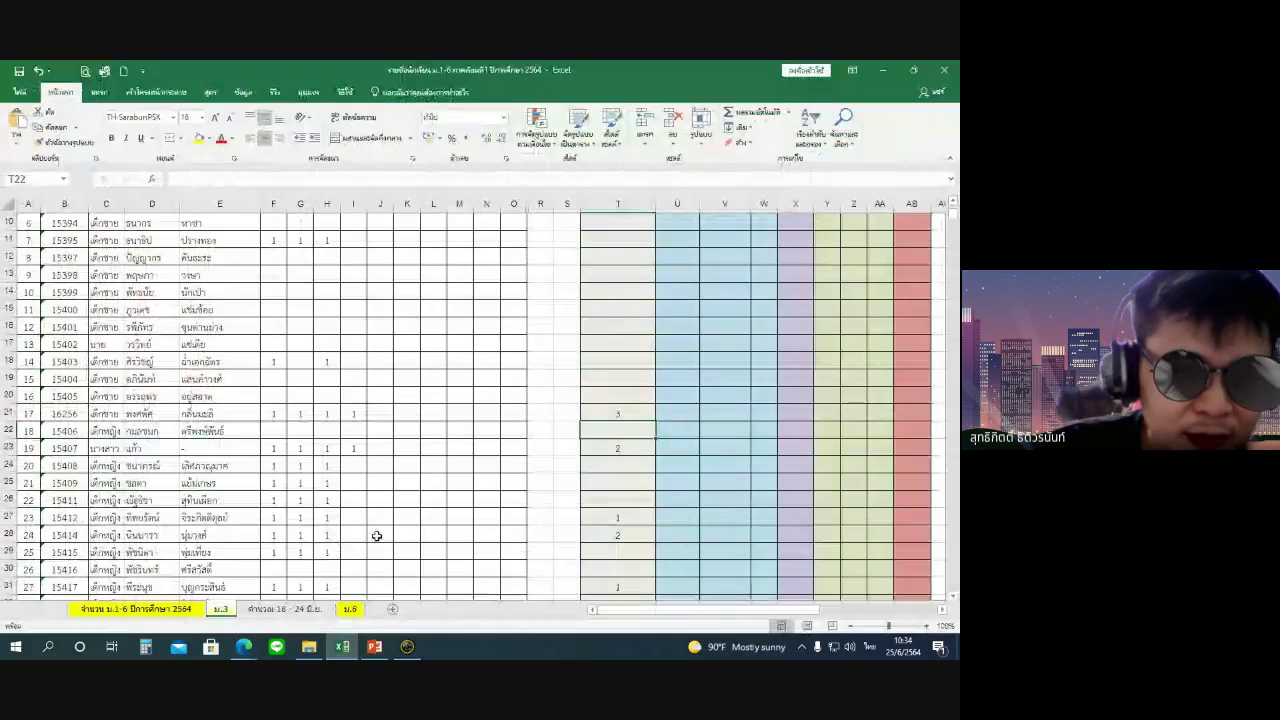
click(355, 534)
text(1)
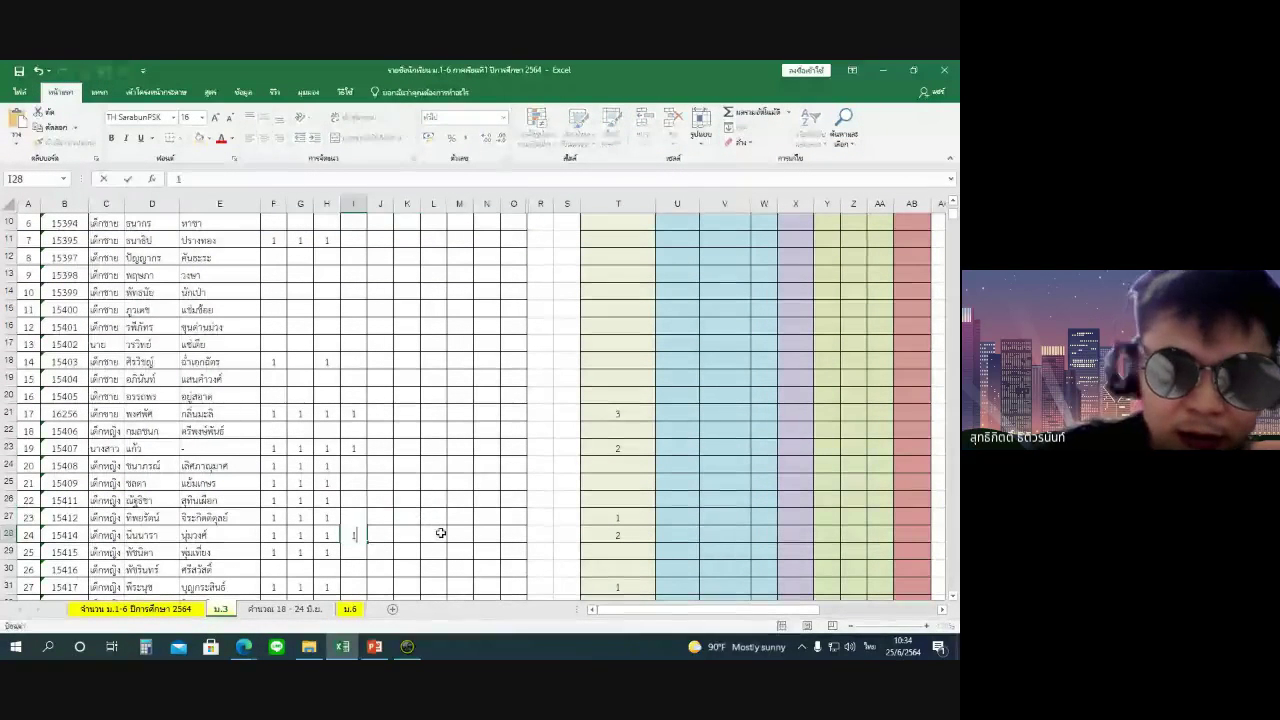
click(618, 537)
key(Return)
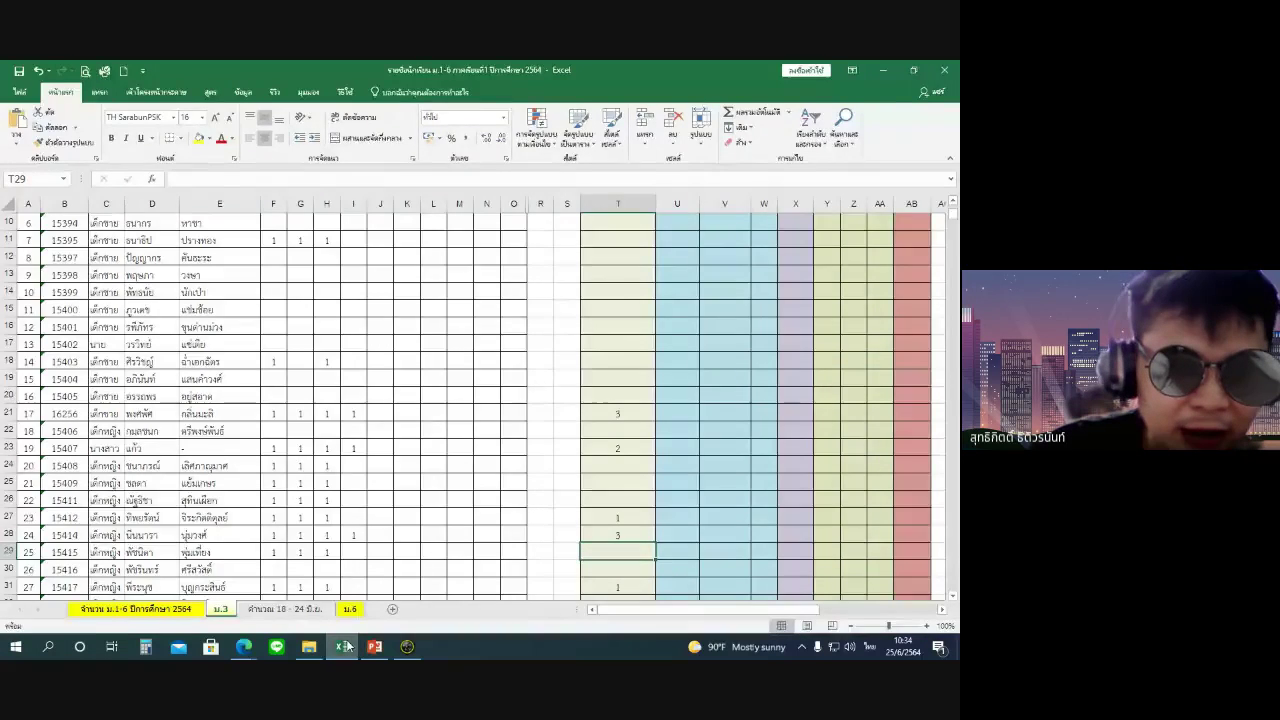
Step: Mark student 28 present with 1 and set their total to 3
click(344, 647)
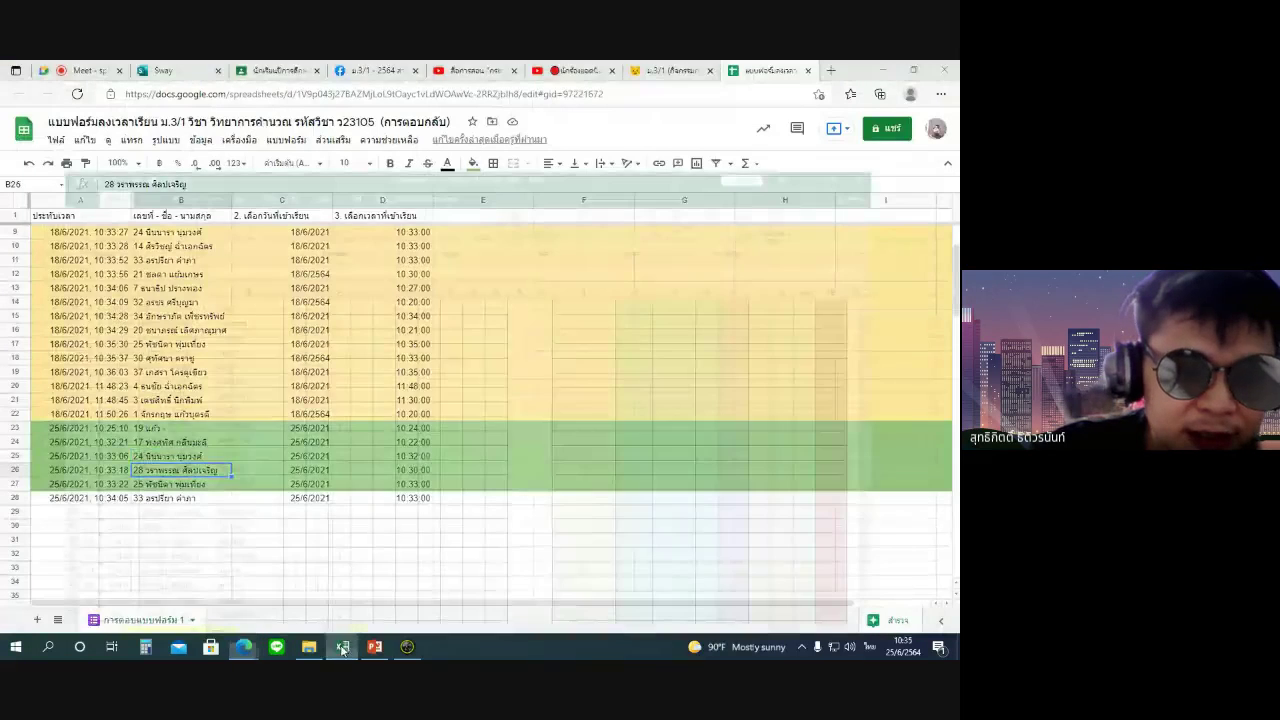
click(344, 647)
scroll(330, 540, up, 2)
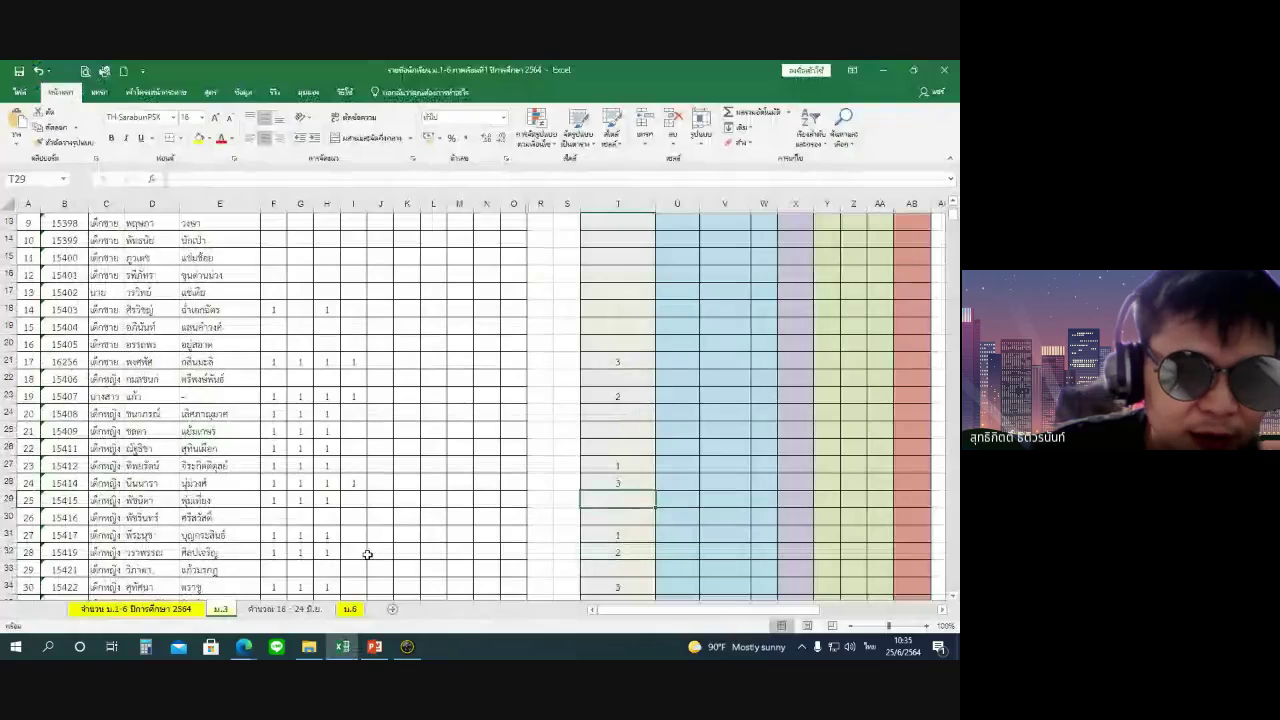
click(357, 554)
text(1)
key(Return)
key(Up)
key(Right)
key(Right)
key(Right)
key(Right)
key(Right)
key(Right)
key(Right)
key(Right)
key(Right)
key(Right)
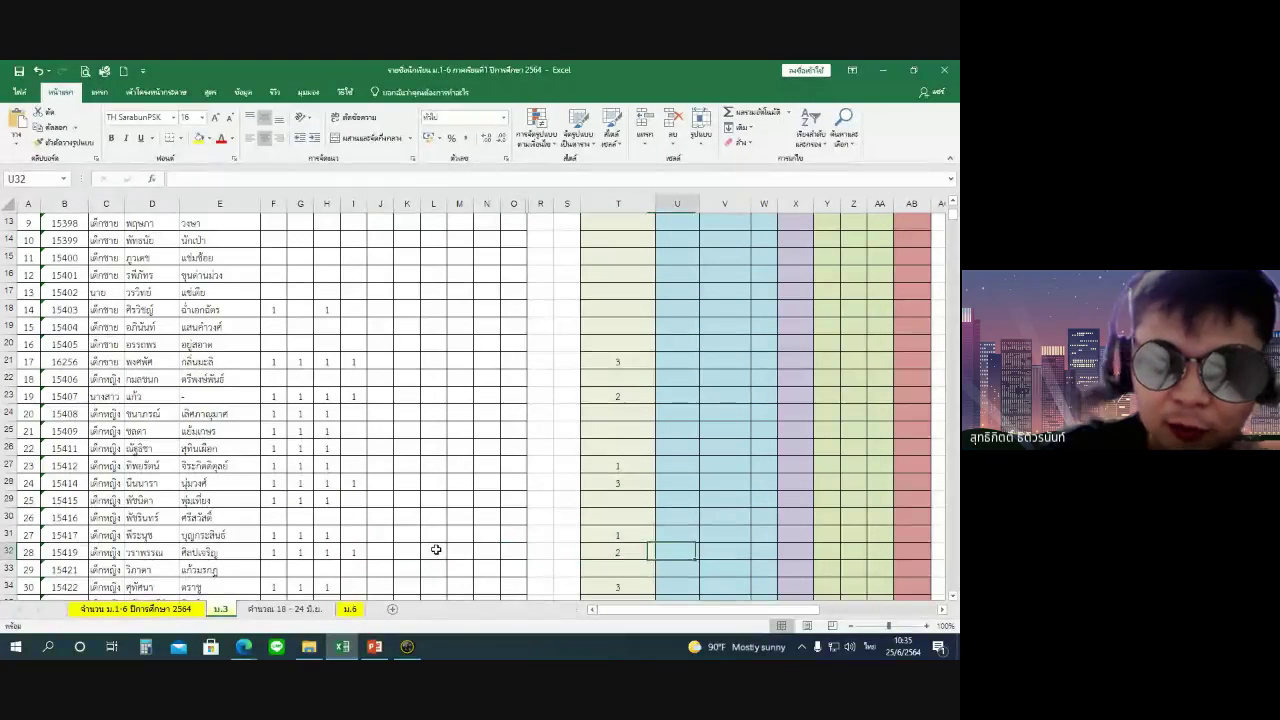
key(Left)
text(3)
key(Return)
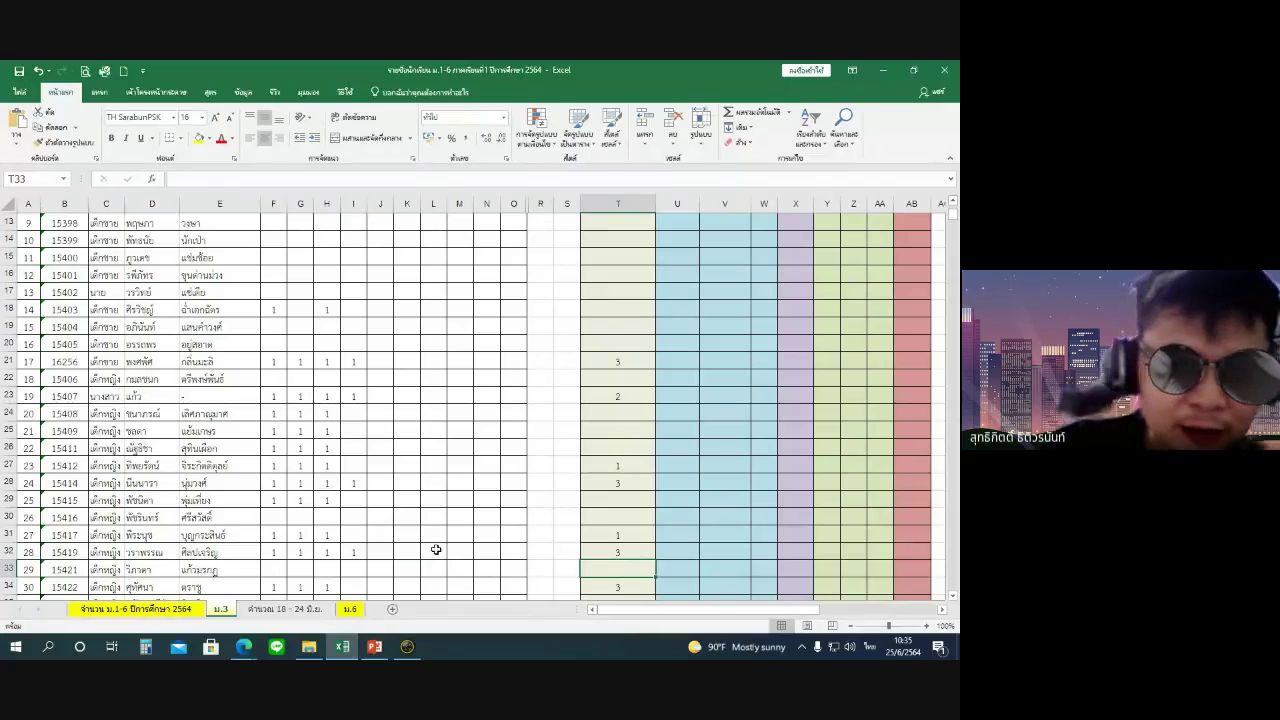
Step: Mark student 25 present with 1 and set their total to 1
click(244, 646)
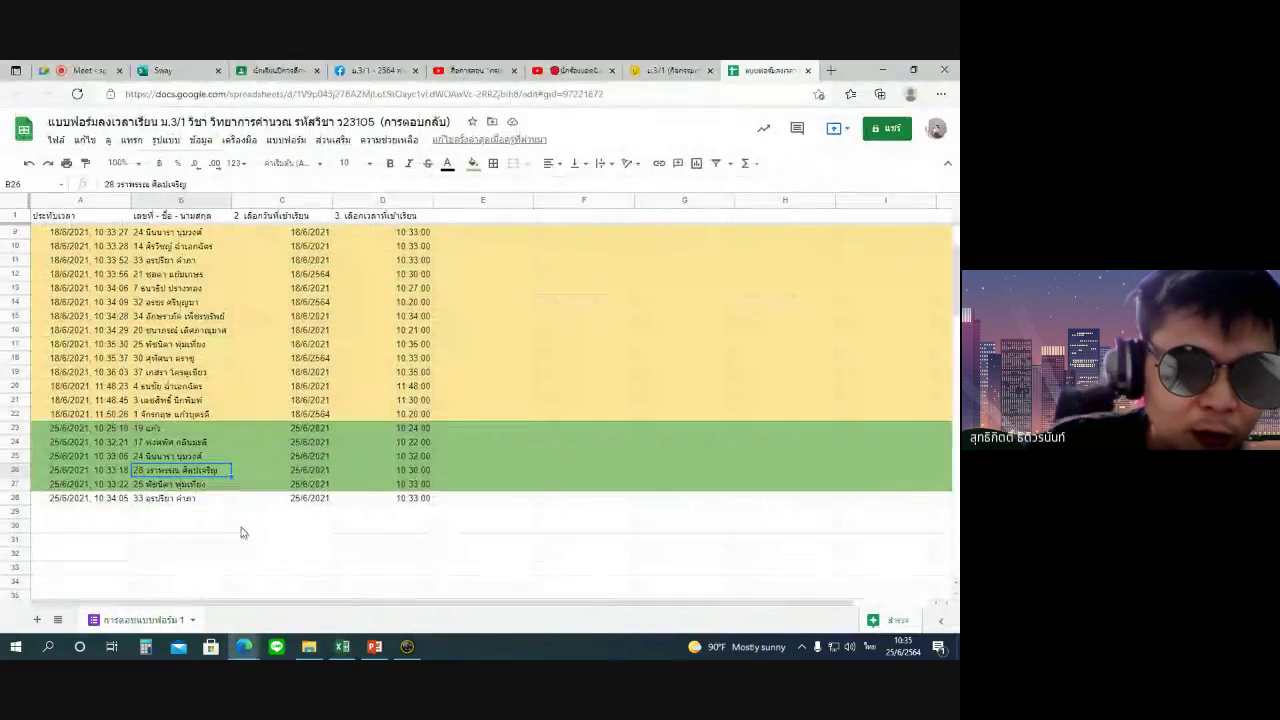
click(198, 488)
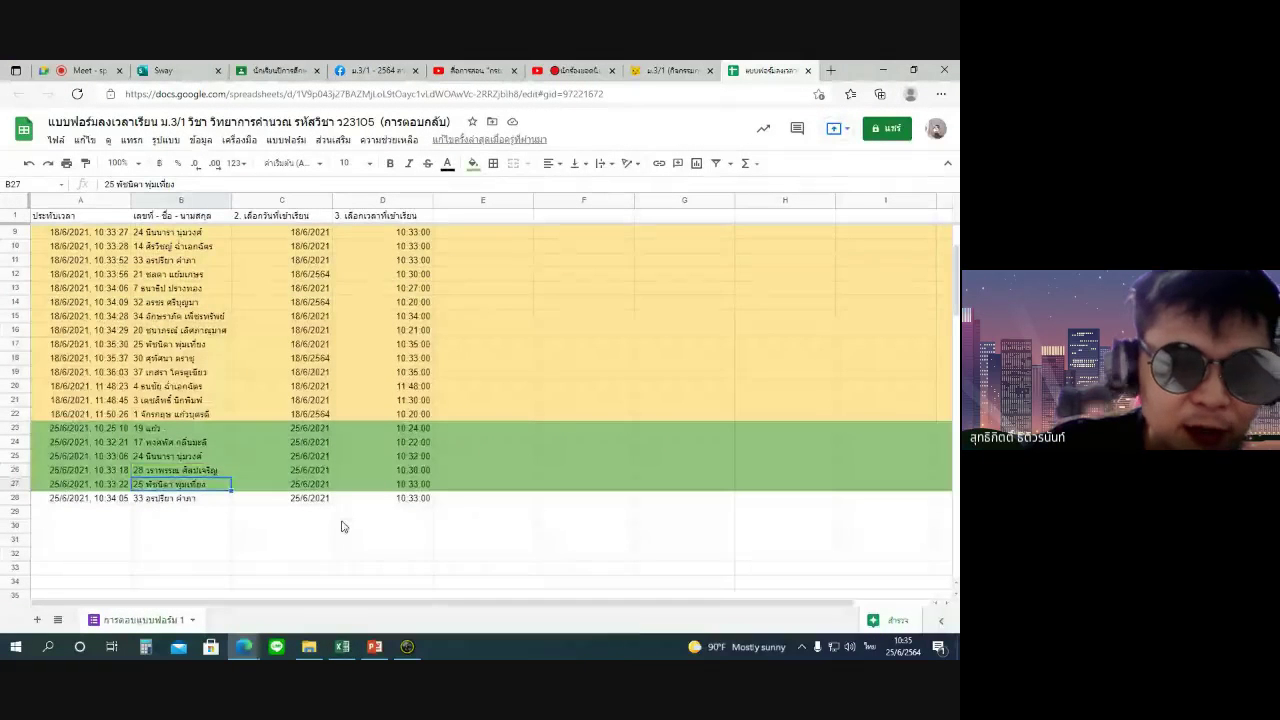
click(342, 646)
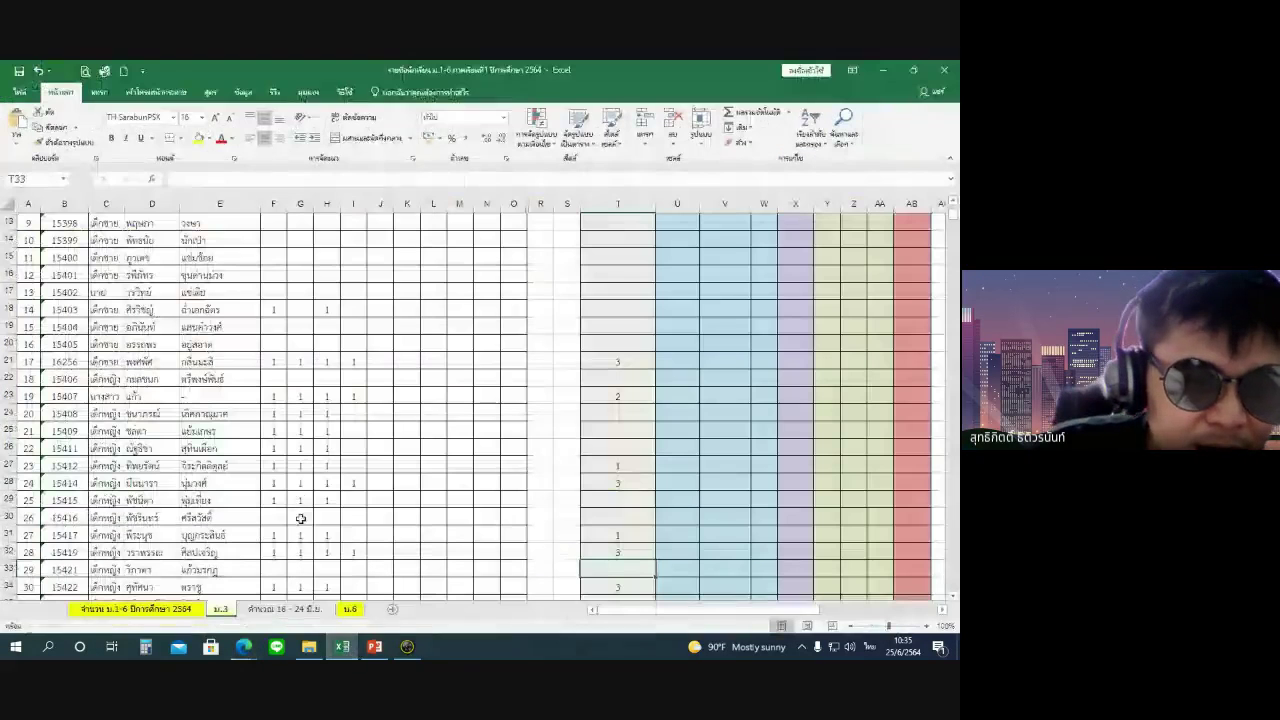
click(353, 500)
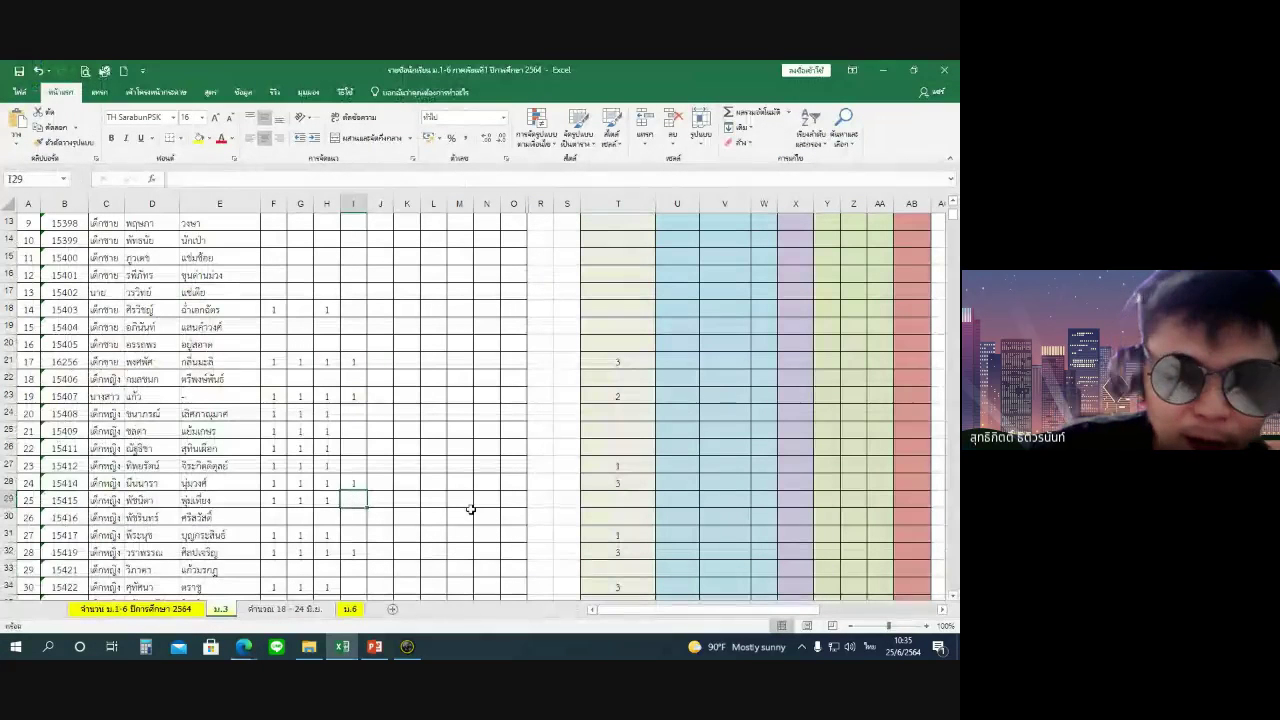
text(1)
key(Tab)
key(Tab)
key(Tab)
key(Tab)
key(Tab)
key(Tab)
key(Tab)
key(Tab)
key(Tab)
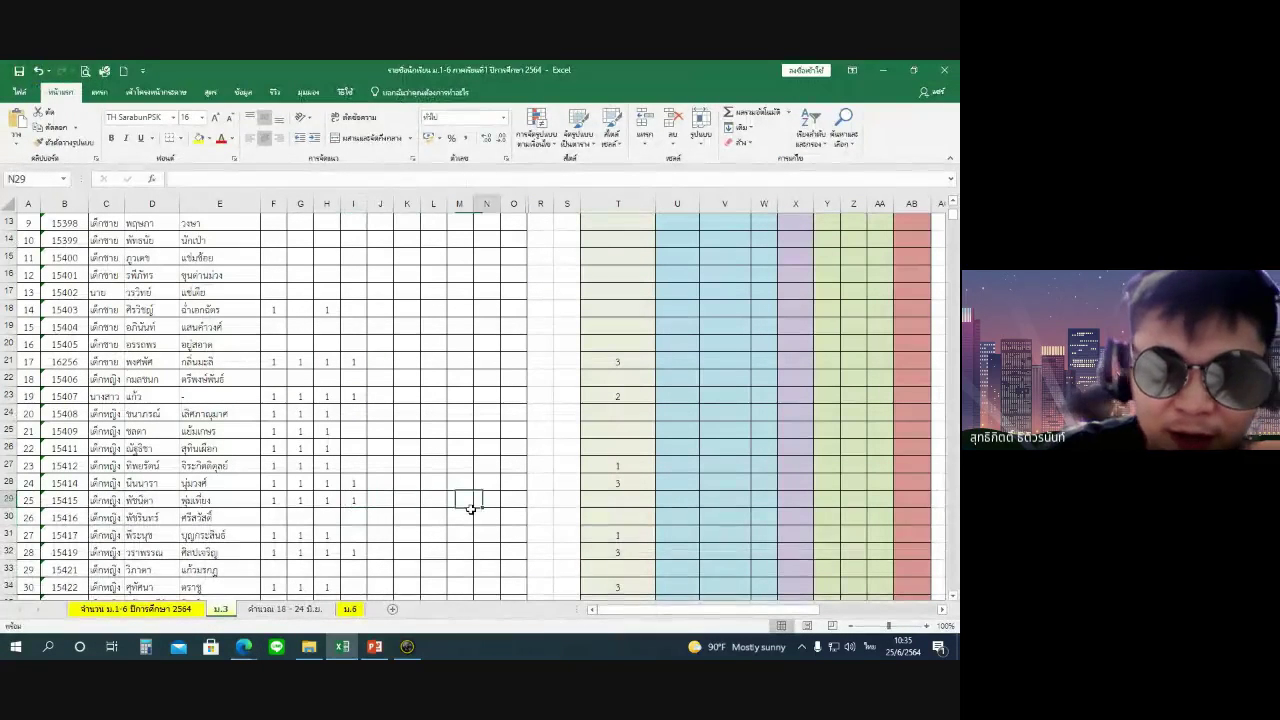
text(1)
key(Return)
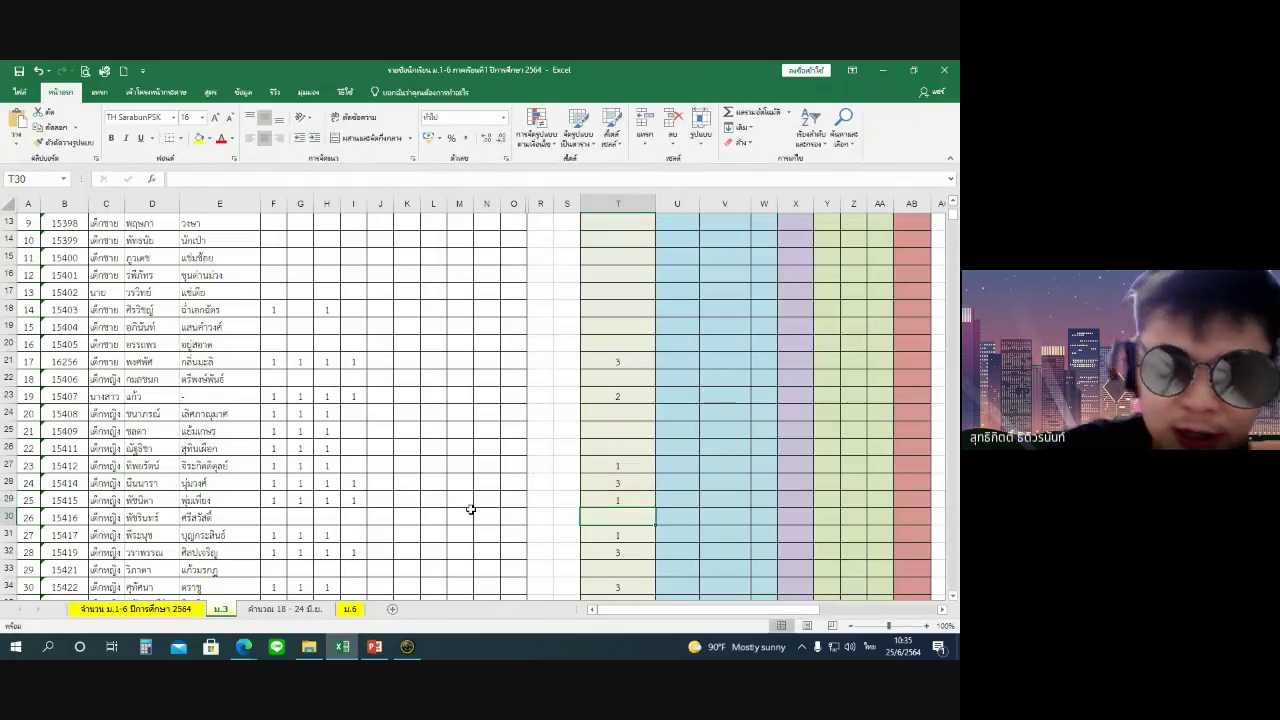
click(244, 646)
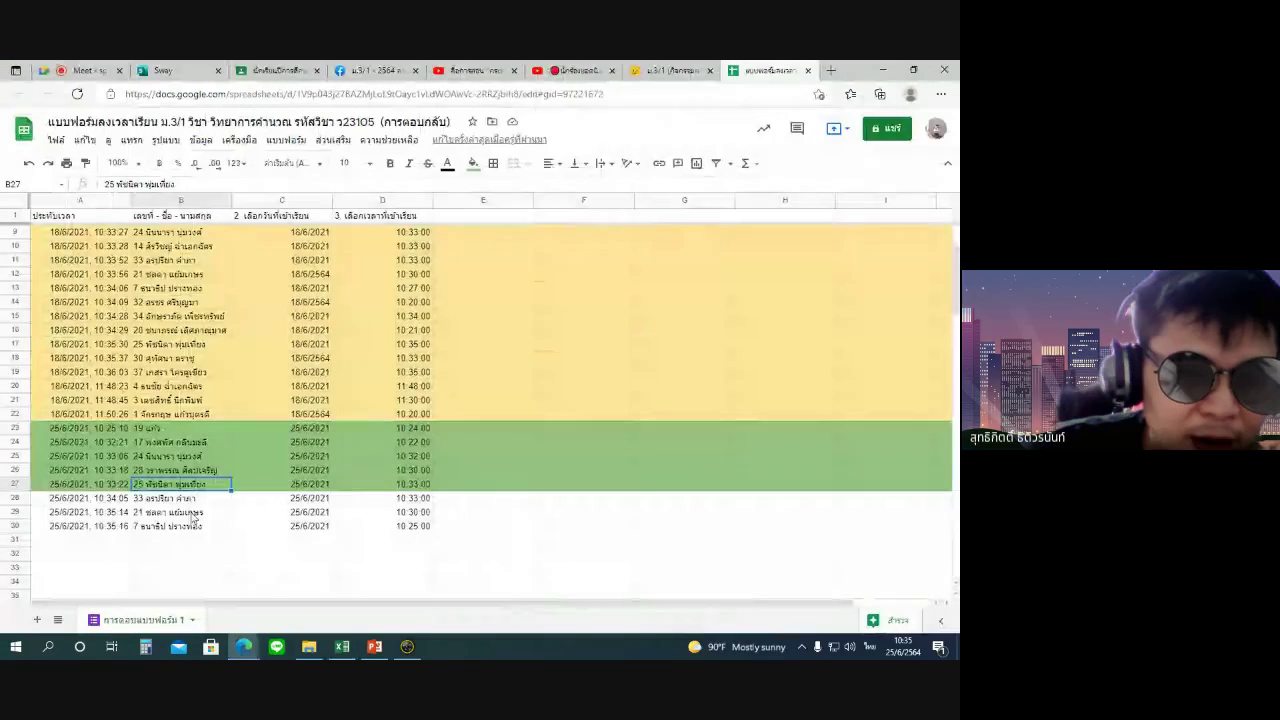
Step: Mark student 33 present with 1 and enter 1 in cell T37
click(342, 646)
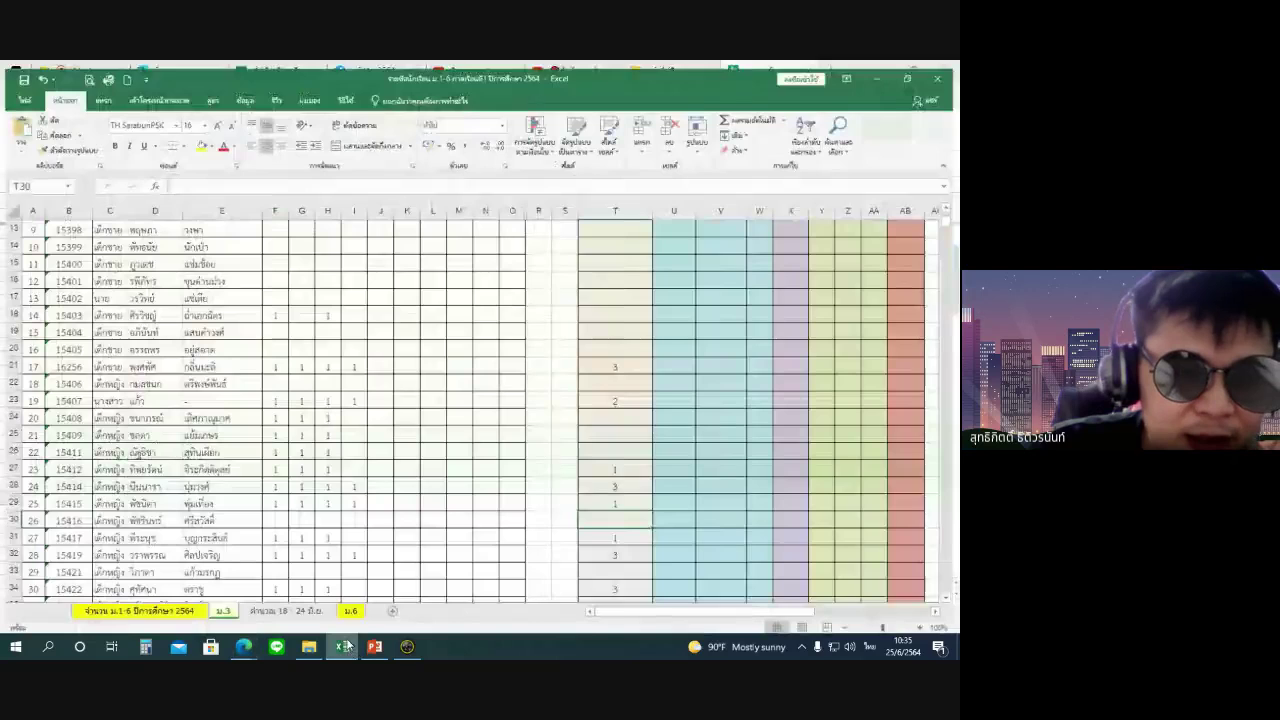
scroll(246, 558, down, 2)
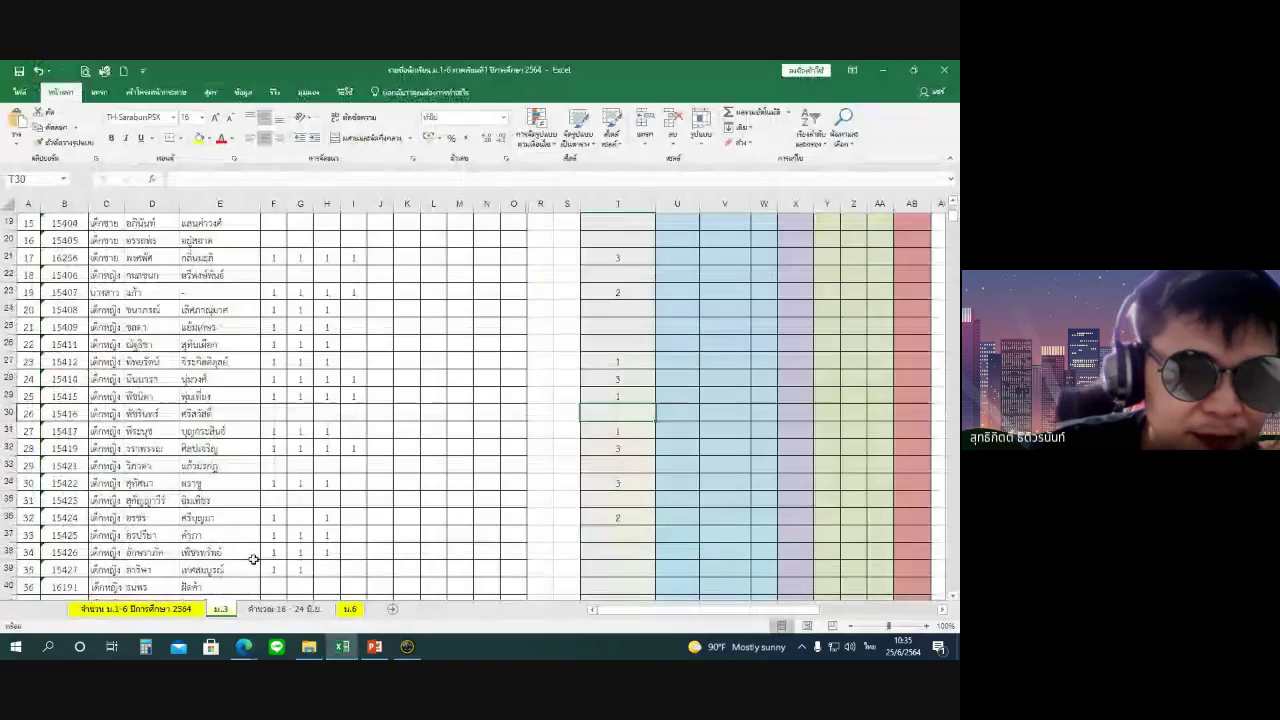
click(362, 533)
text(1)
key(Return)
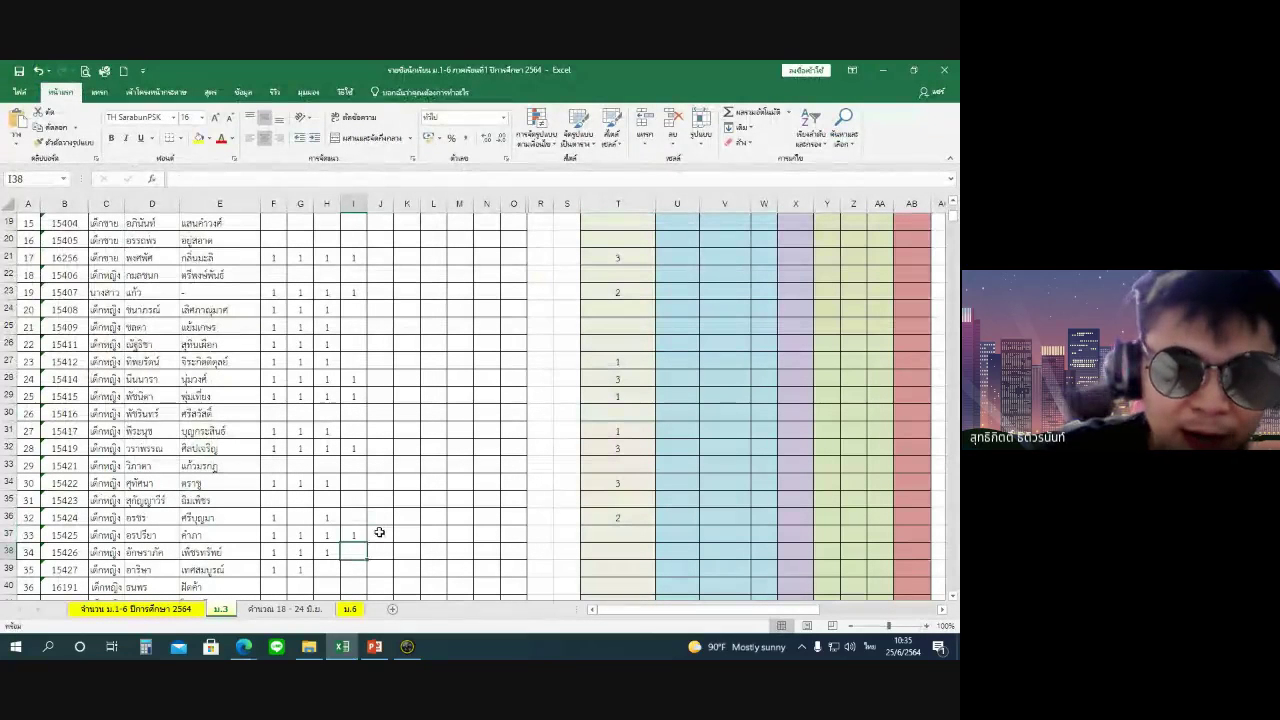
click(618, 534)
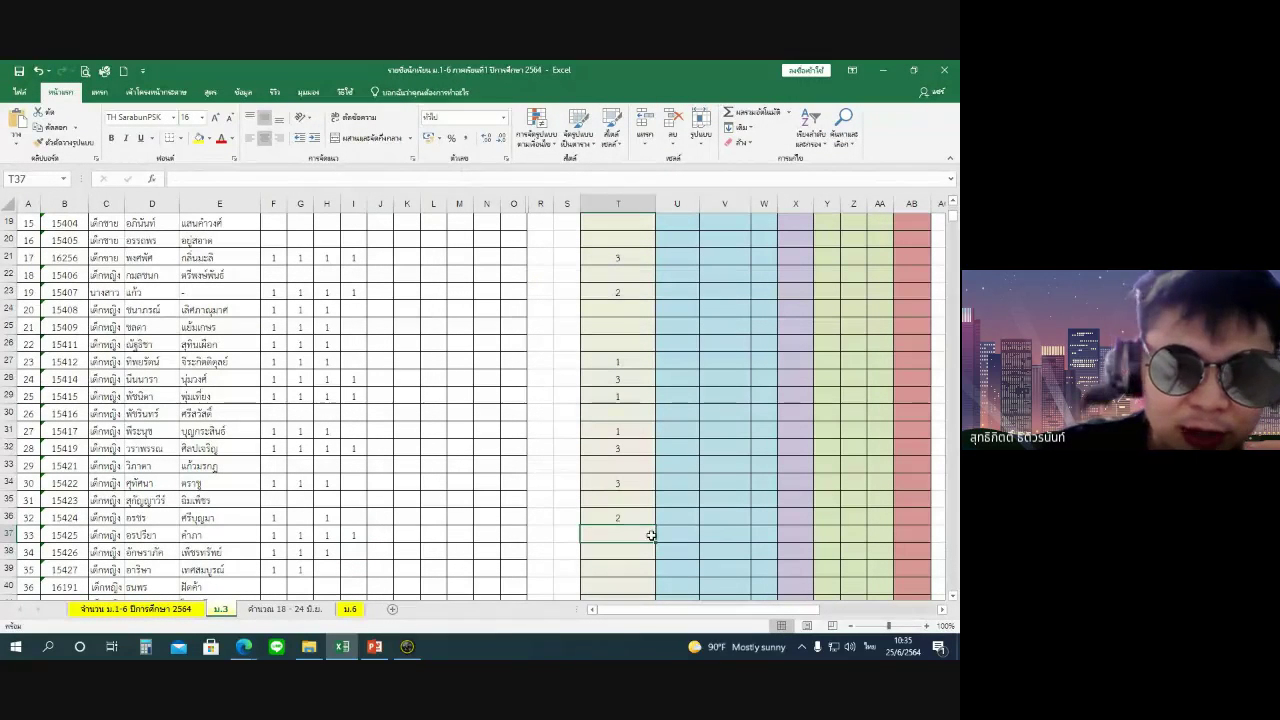
text(1)
key(Return)
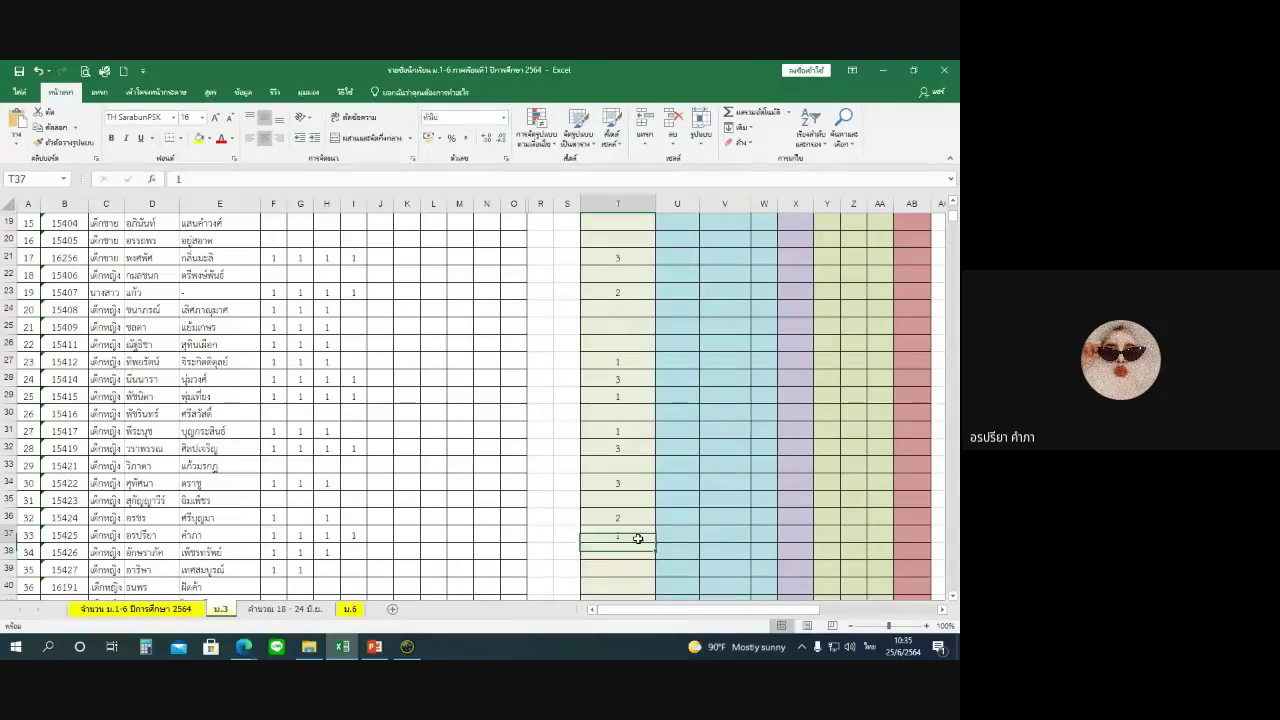
click(638, 539)
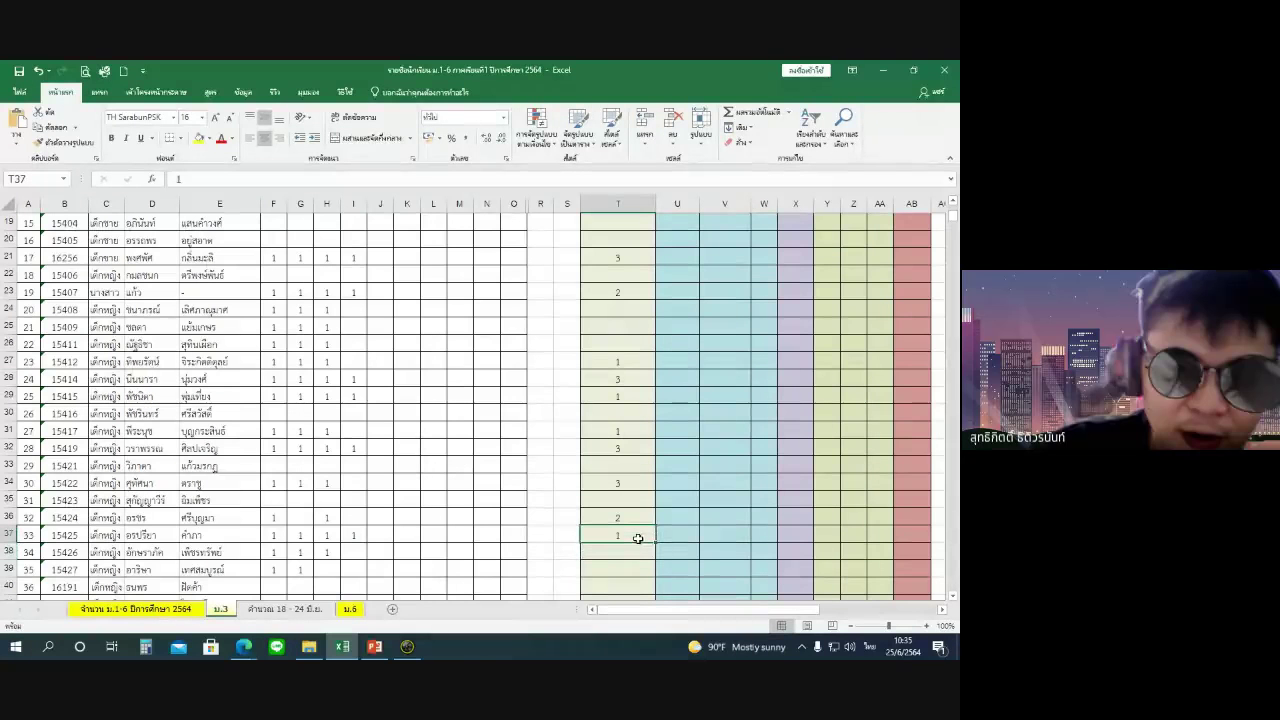
Step: Enter a 1 attendance mark in cell I25
click(352, 647)
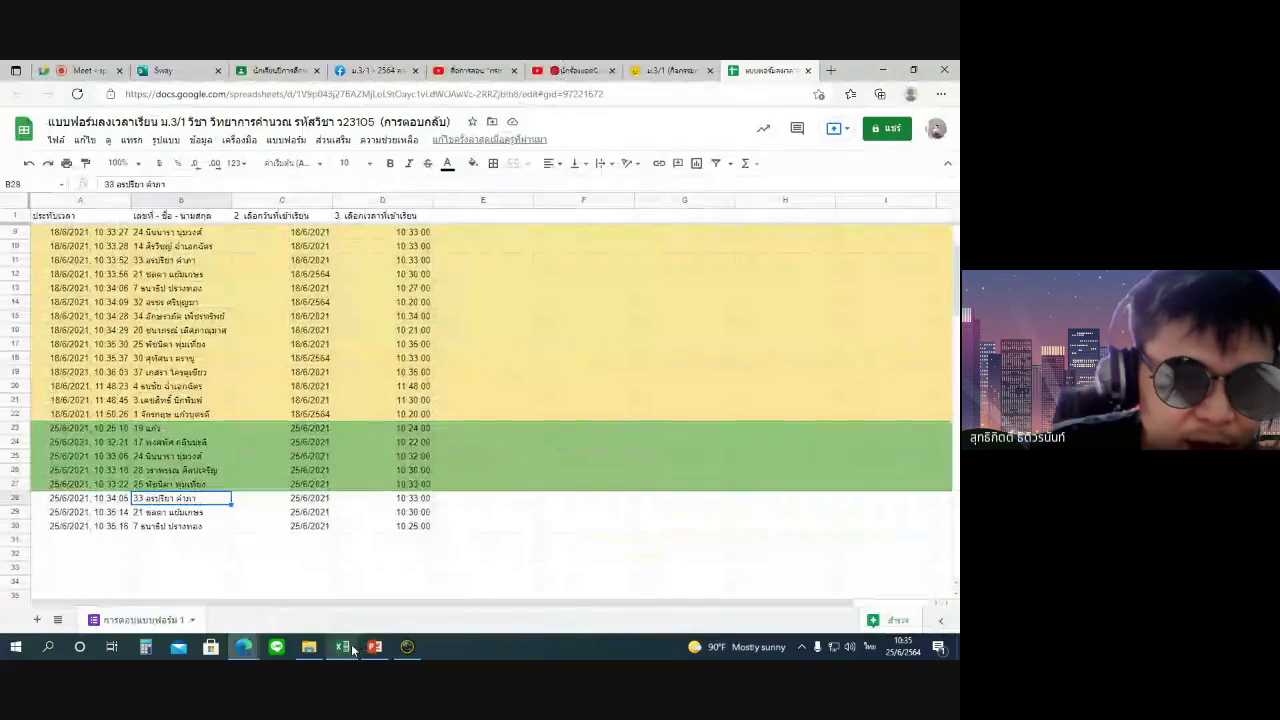
click(352, 647)
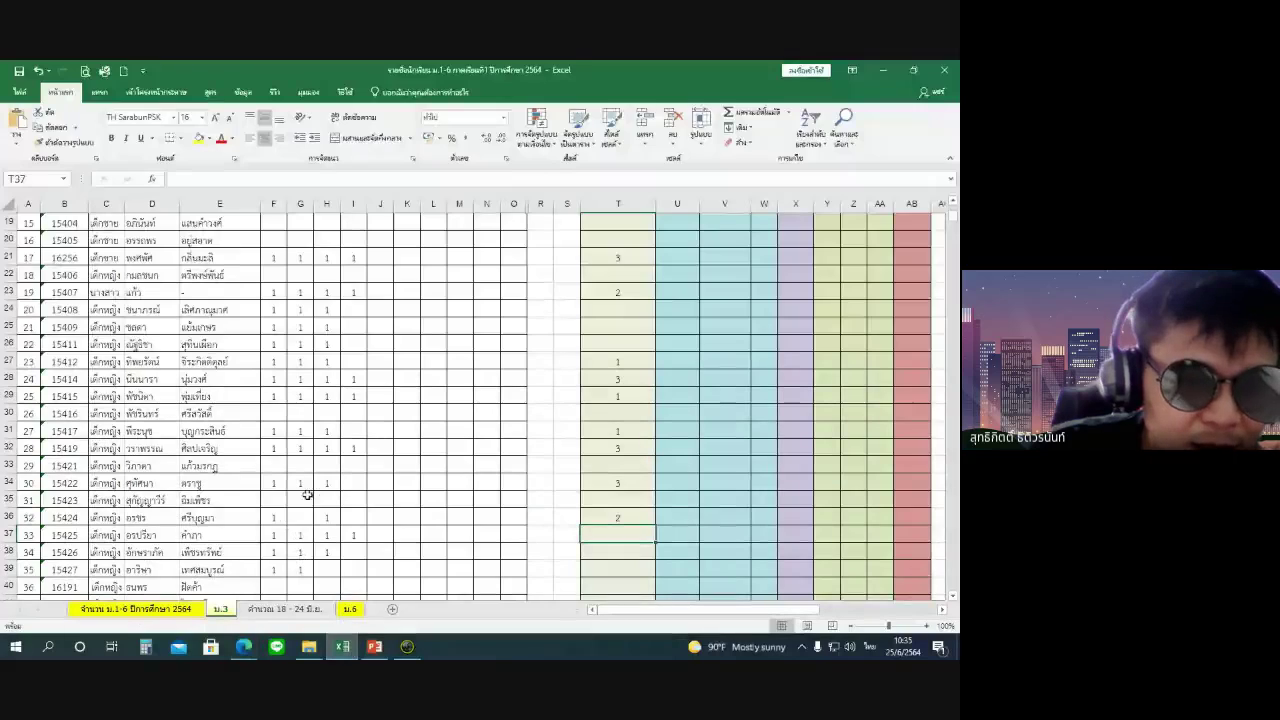
click(357, 328)
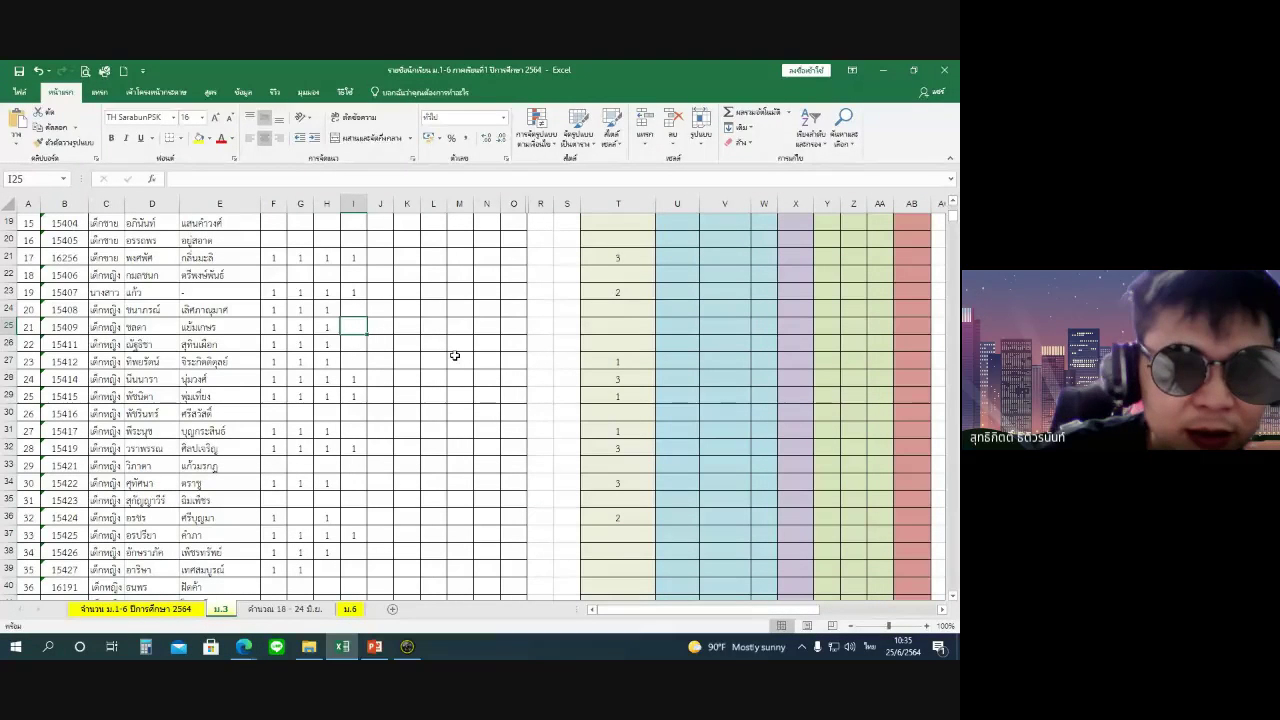
text(1)
key(Return)
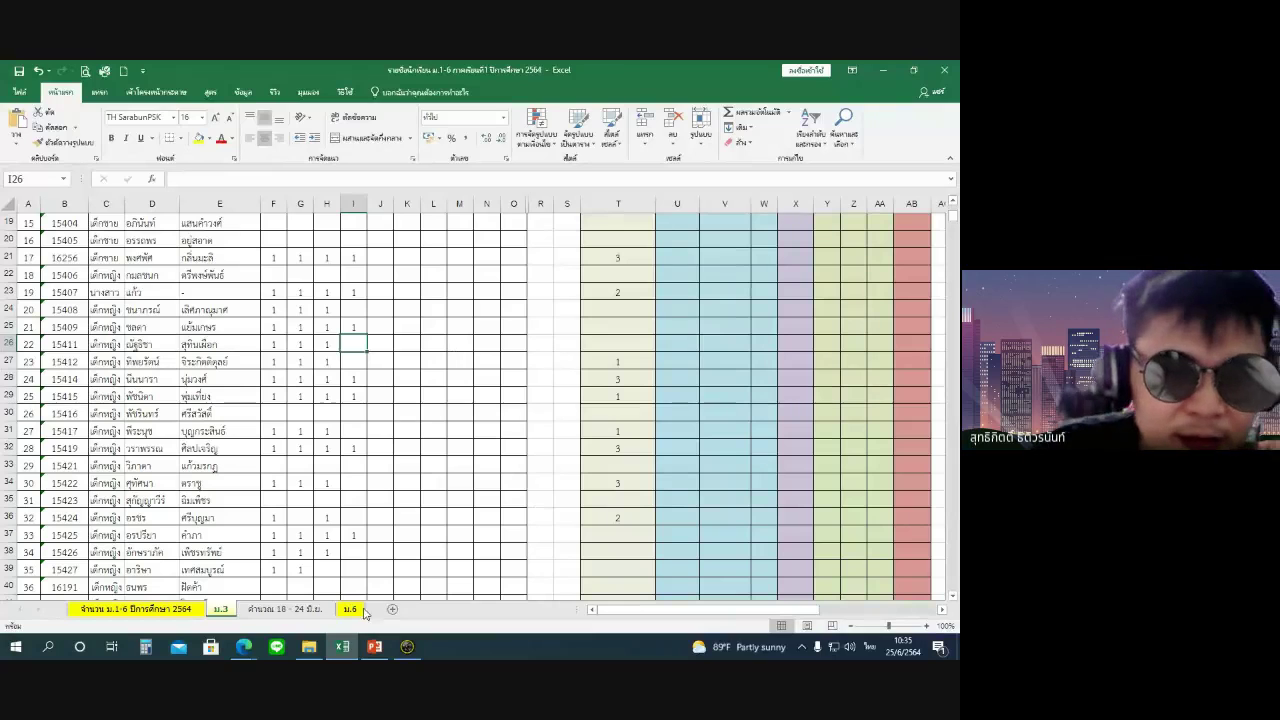
Step: Check the row 30 response and enter a 1 mark in cell I11
click(244, 646)
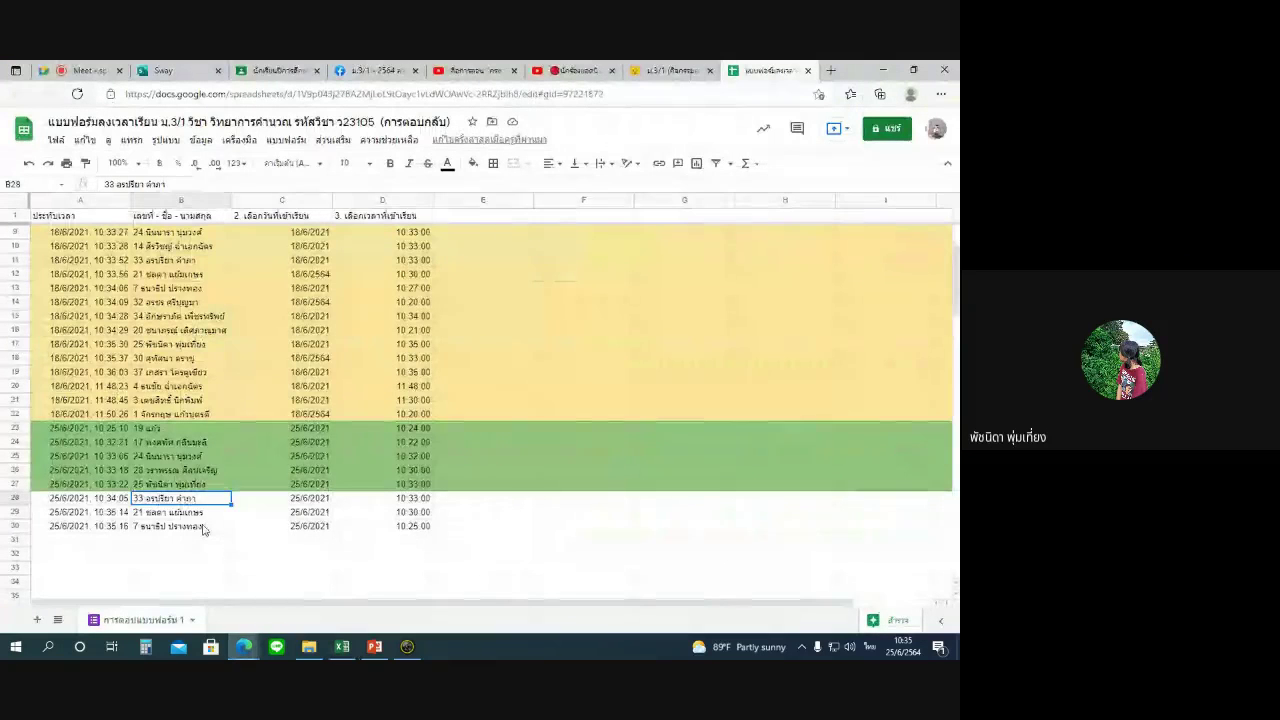
click(204, 527)
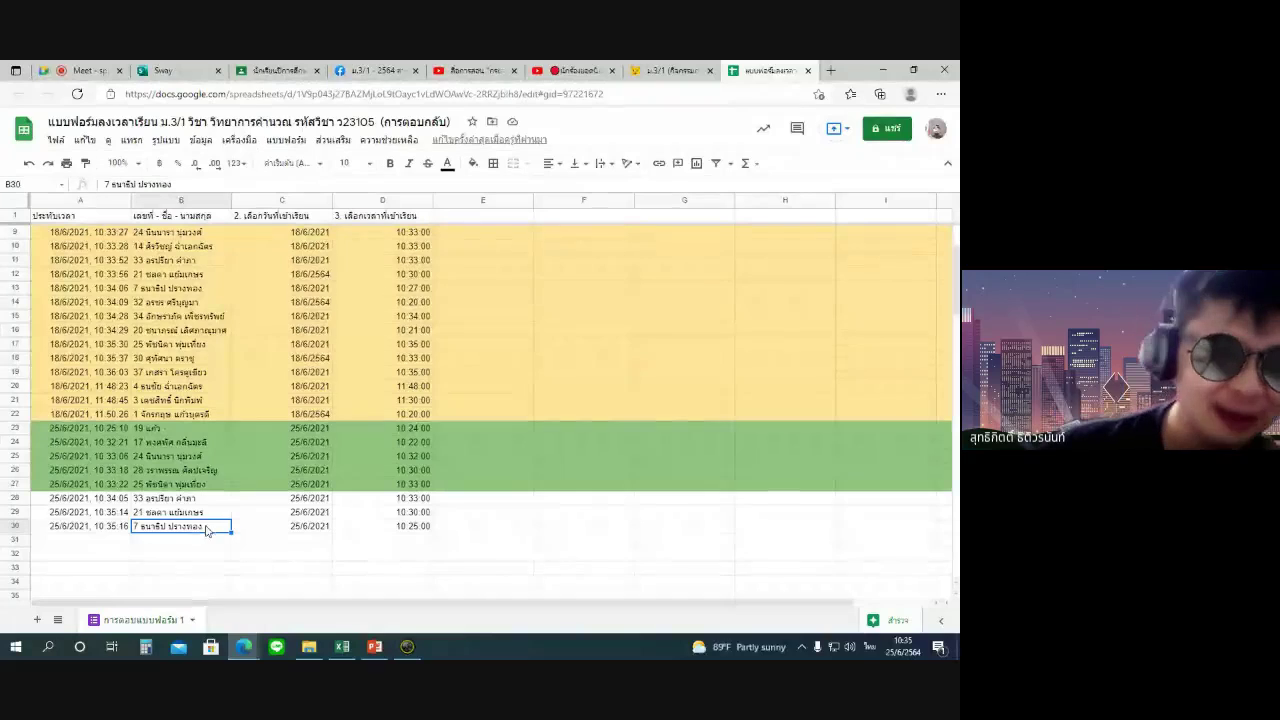
mouse_move(344, 651)
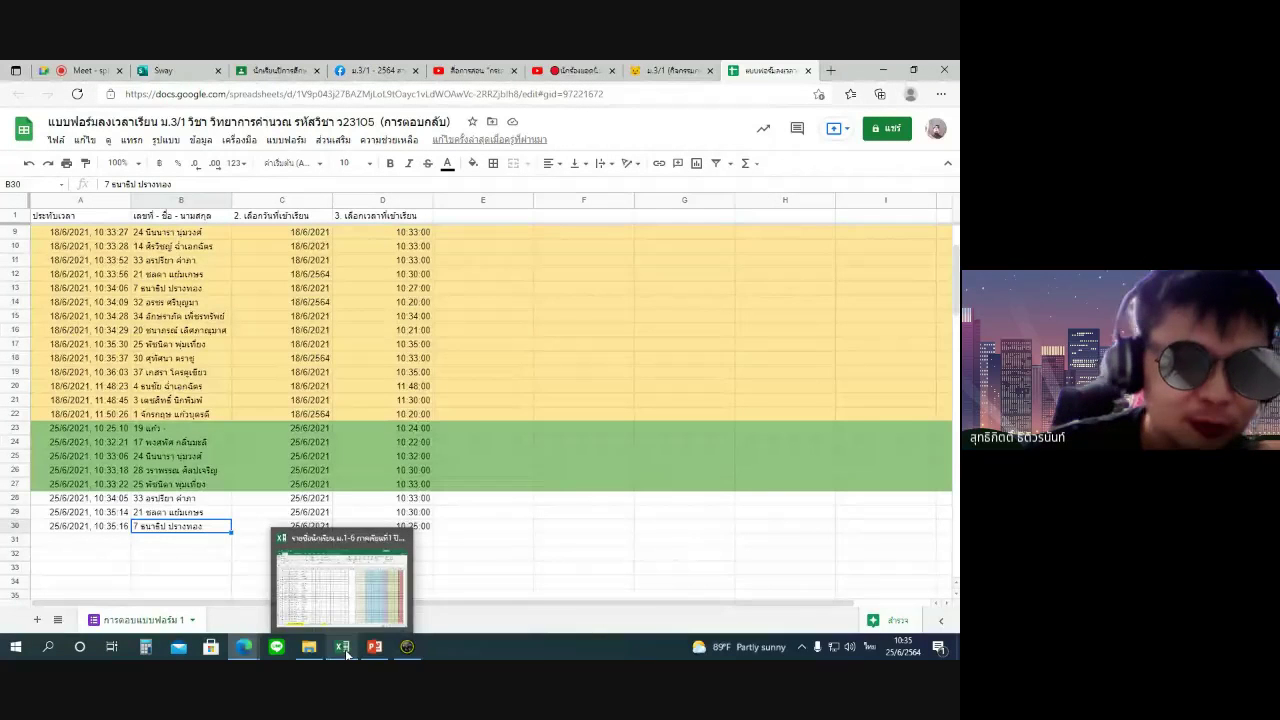
click(344, 651)
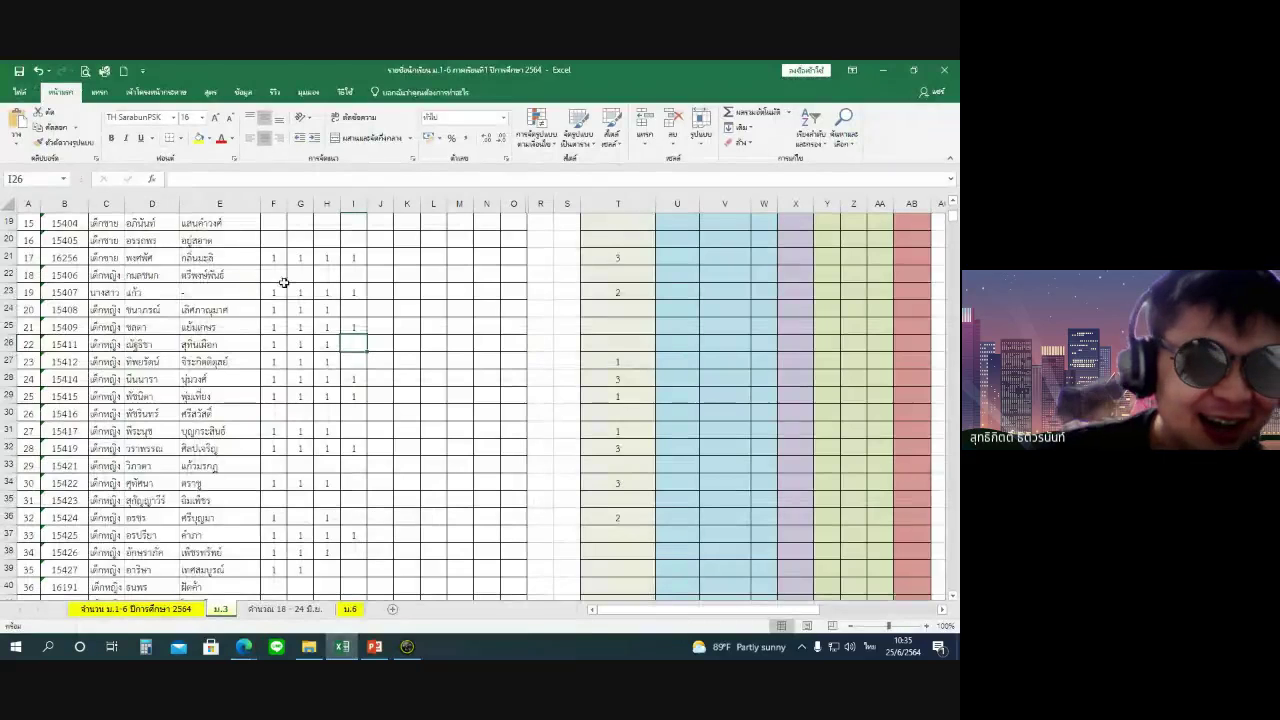
scroll(289, 283, down, 2)
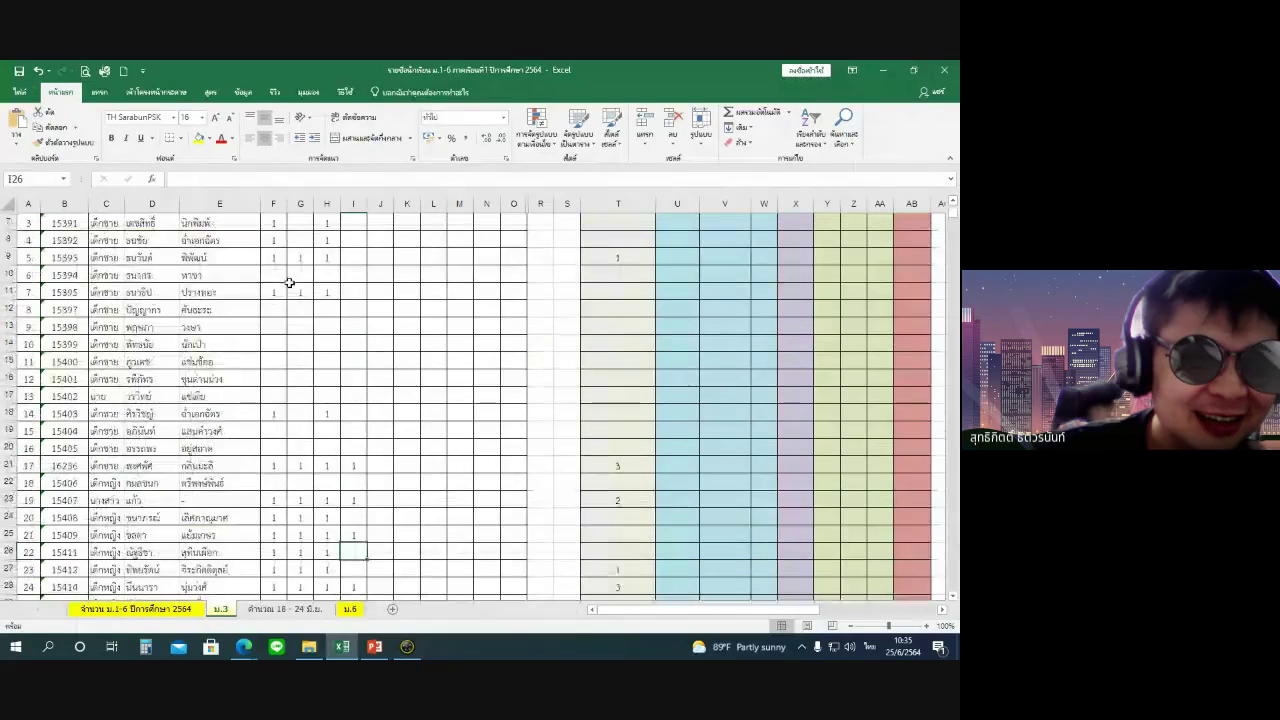
click(352, 290)
scroll(414, 320, up, 2)
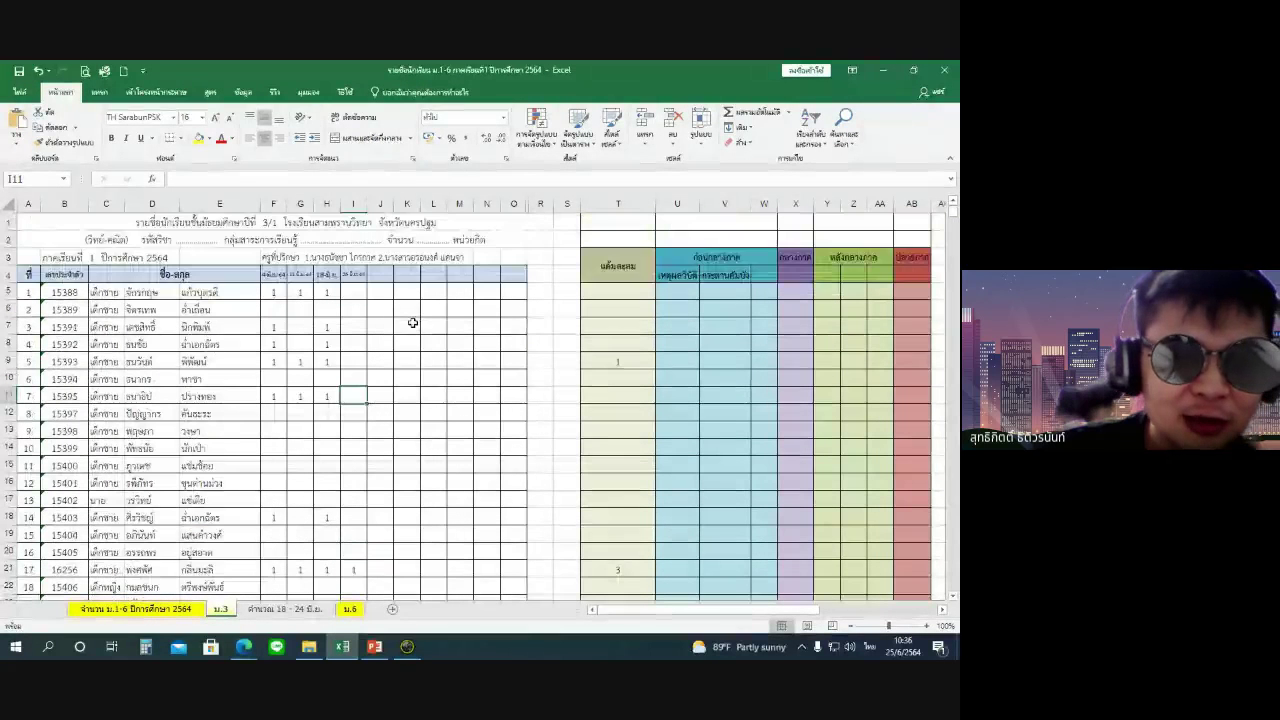
text(1)
key(Return)
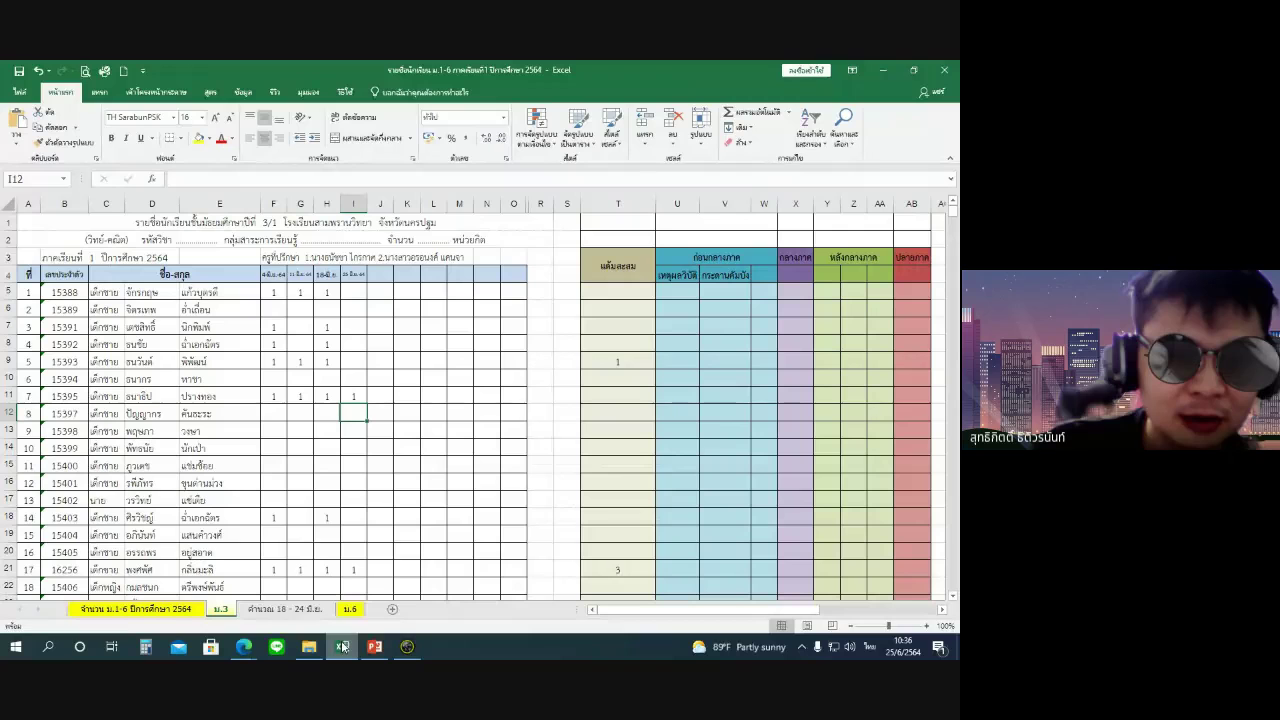
Step: Check responses in rows 28 and 31 and enter a 1 mark in cell I27
mouse_move(343, 647)
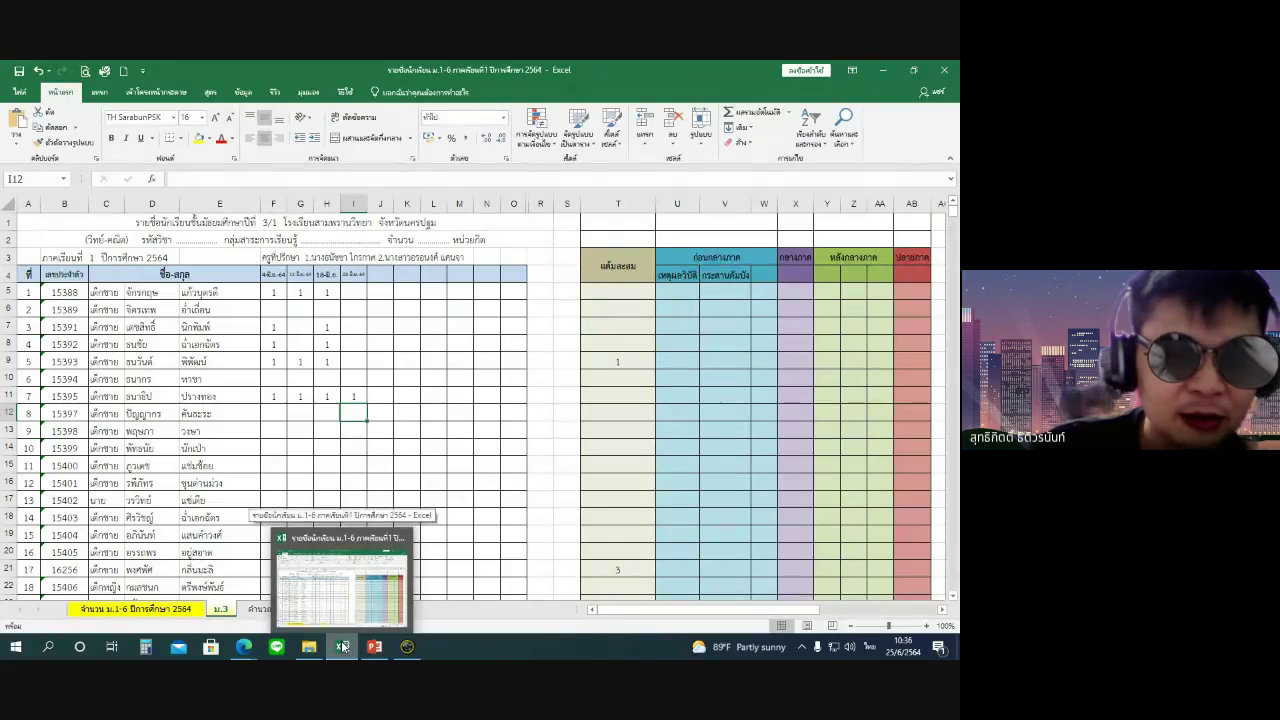
click(343, 647)
click(200, 555)
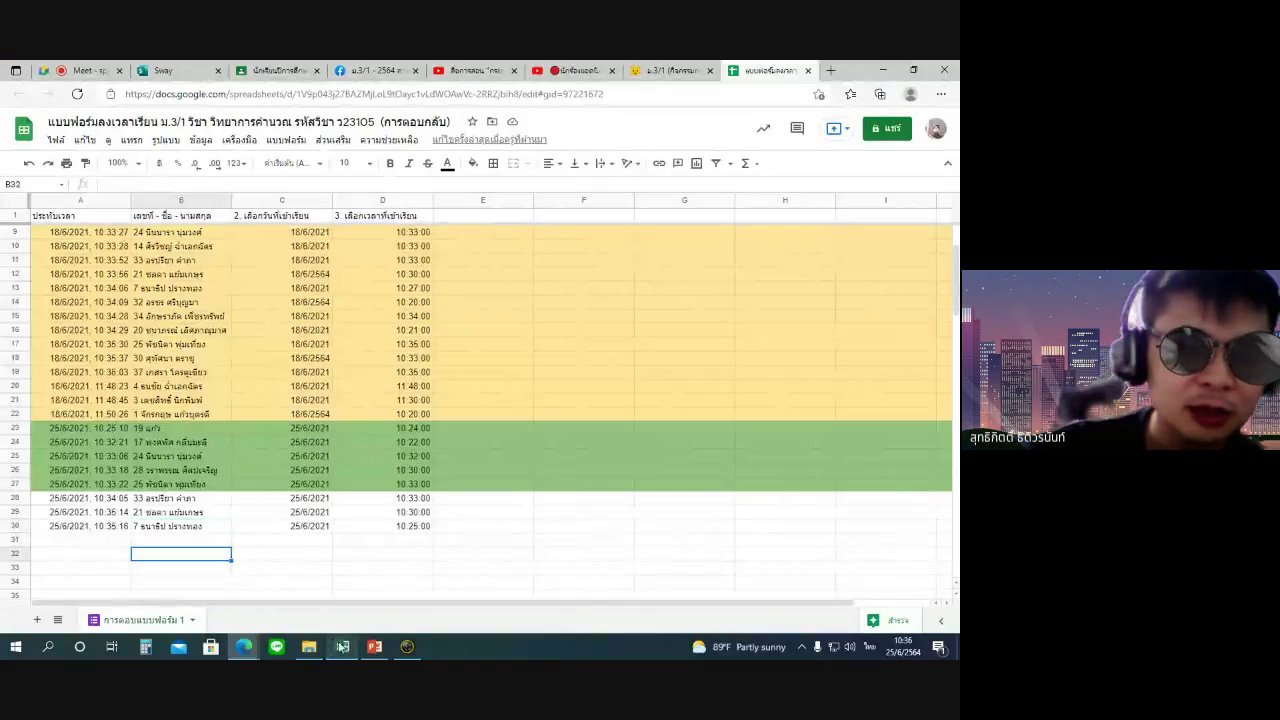
mouse_move(343, 647)
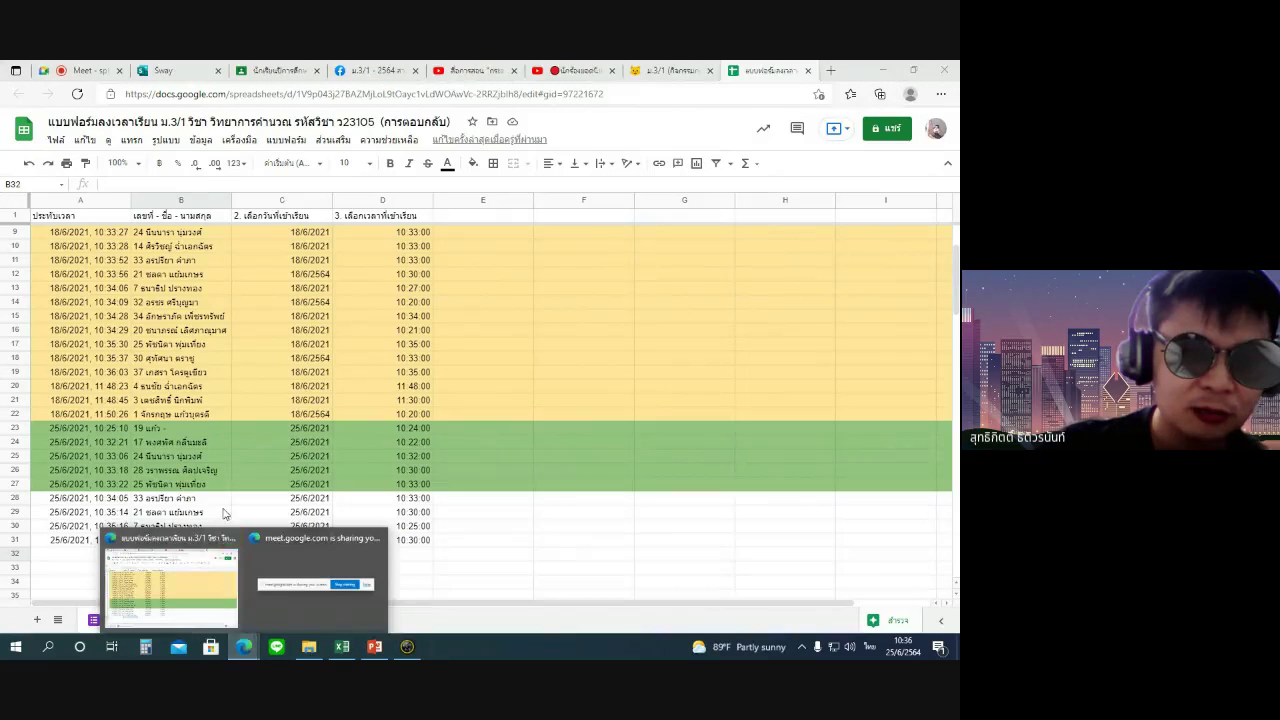
click(210, 502)
click(186, 542)
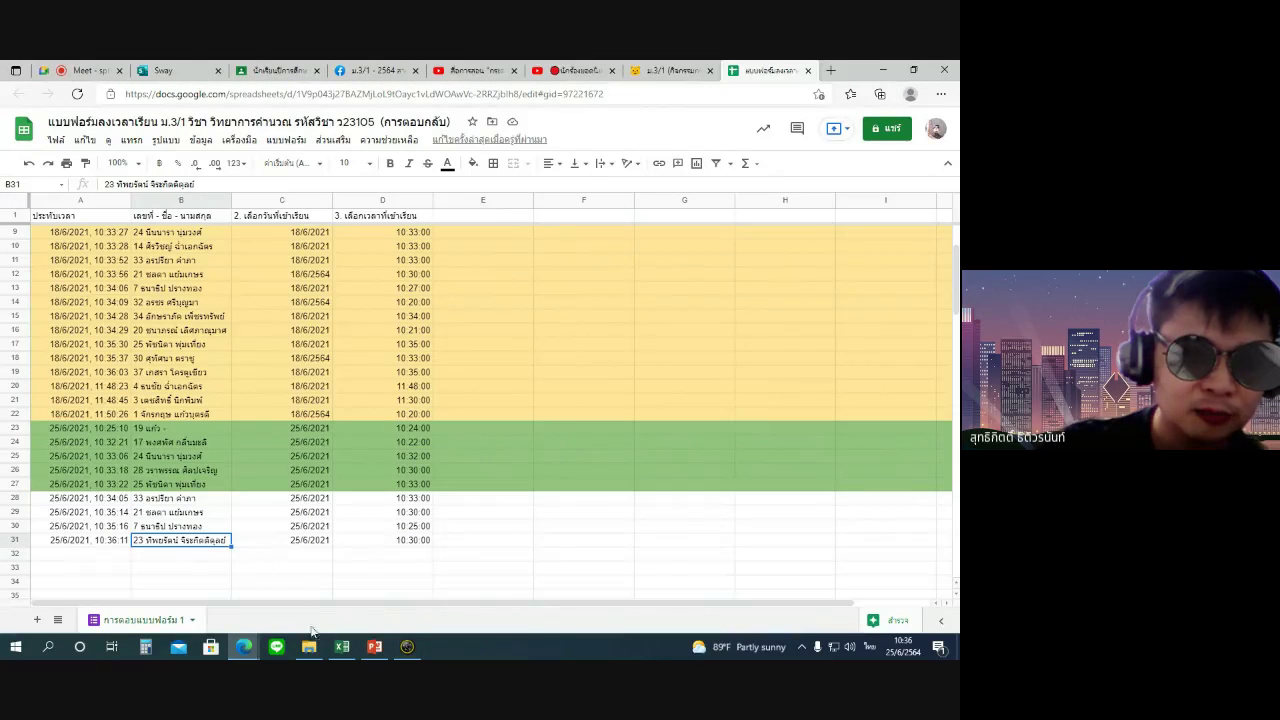
click(342, 647)
scroll(359, 541, down, 5)
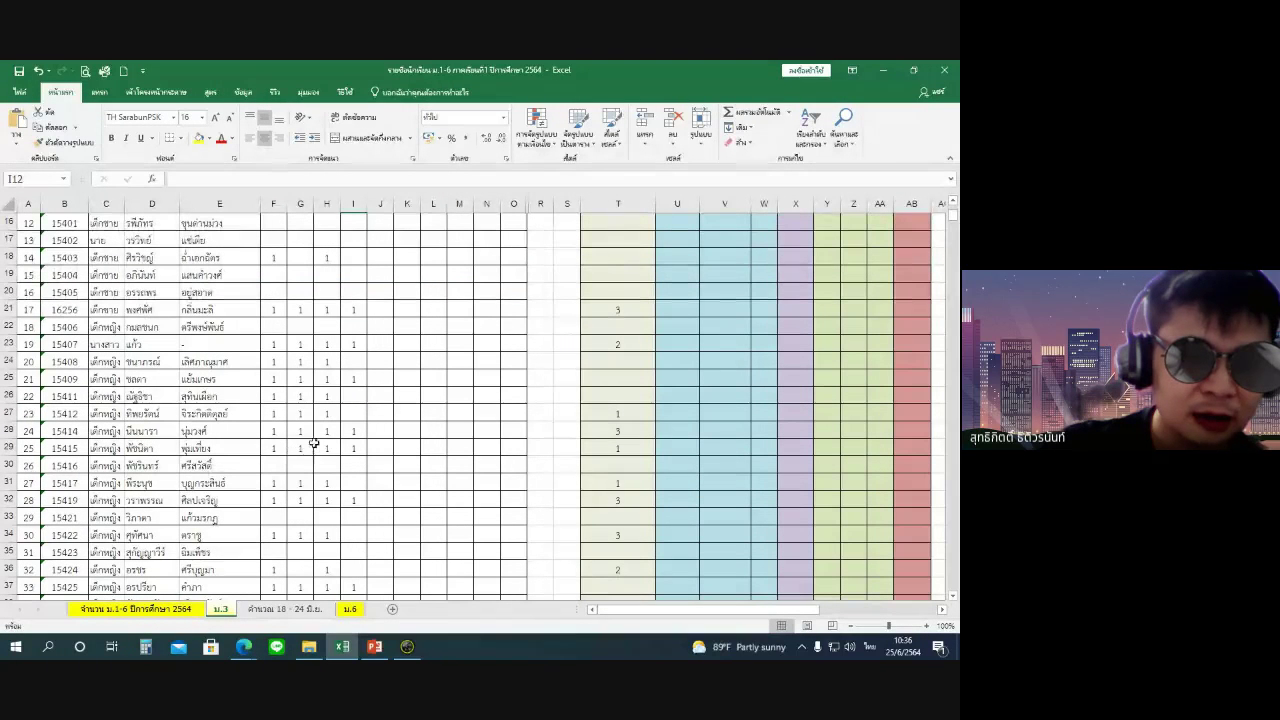
click(348, 415)
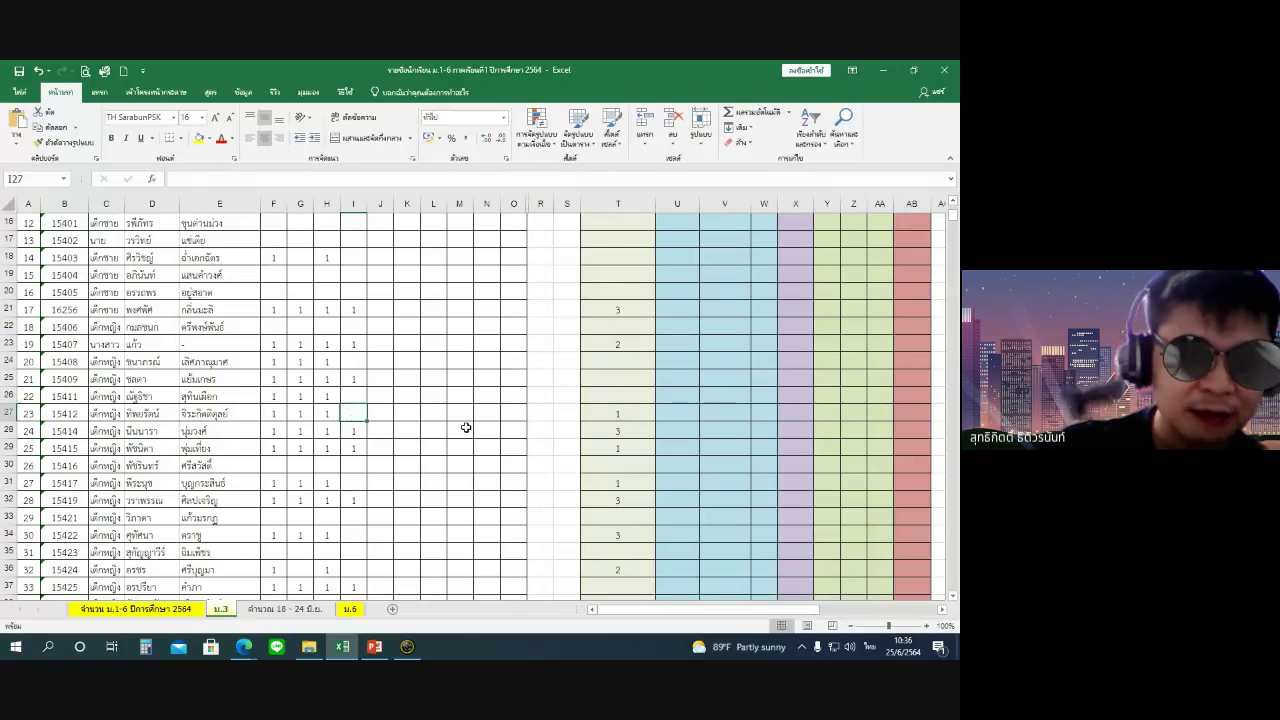
text(1)
key(Return)
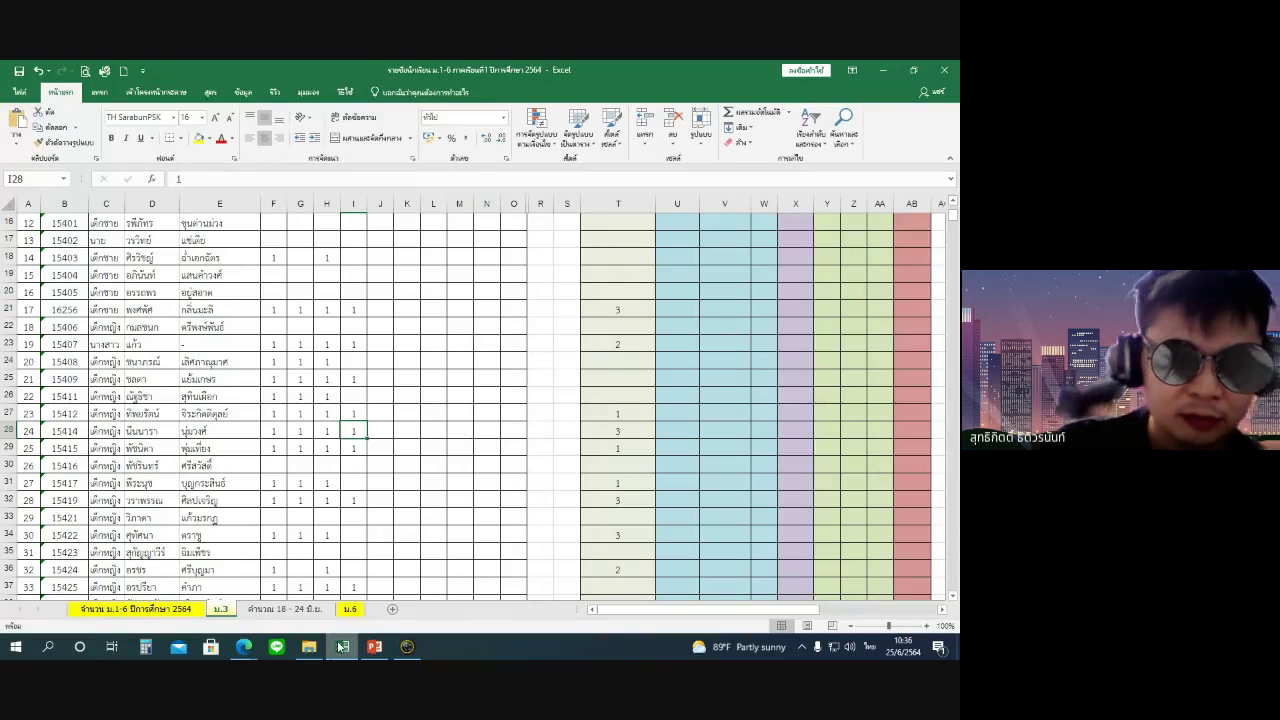
Step: Fill response rows 28–31 green in Google Sheets
click(244, 646)
drag(16, 498, 18, 540)
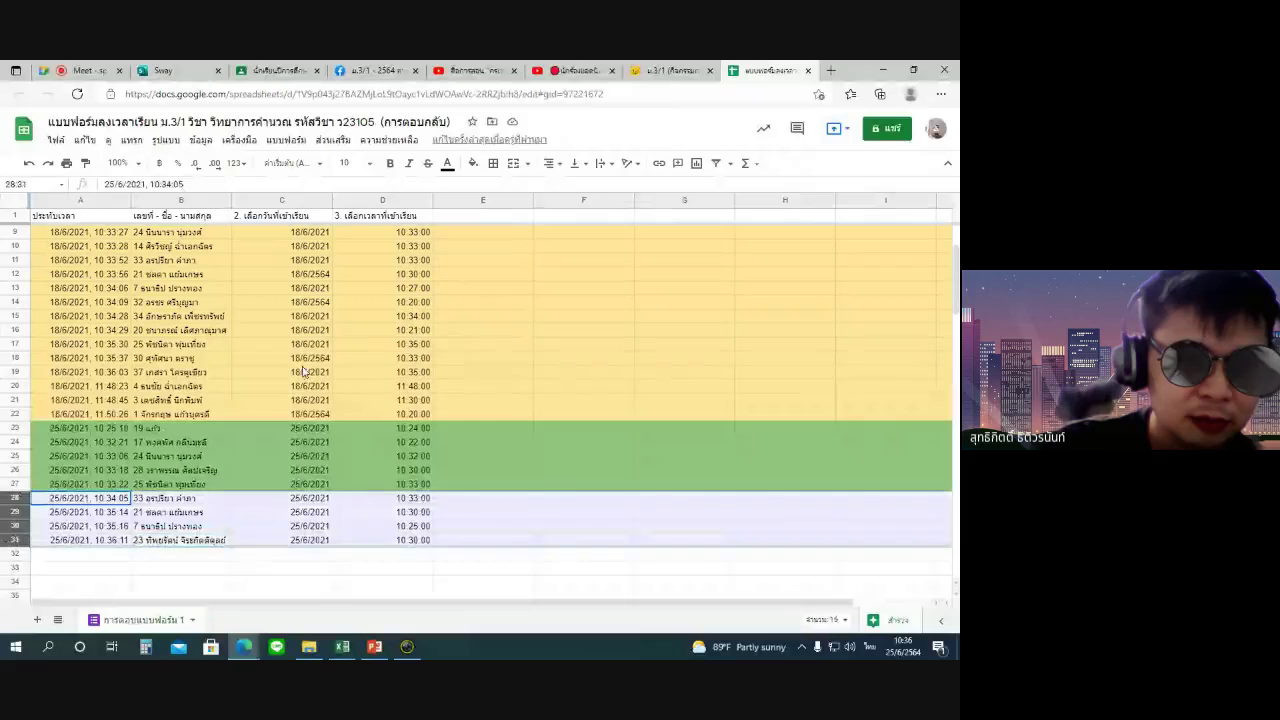
click(473, 163)
click(539, 273)
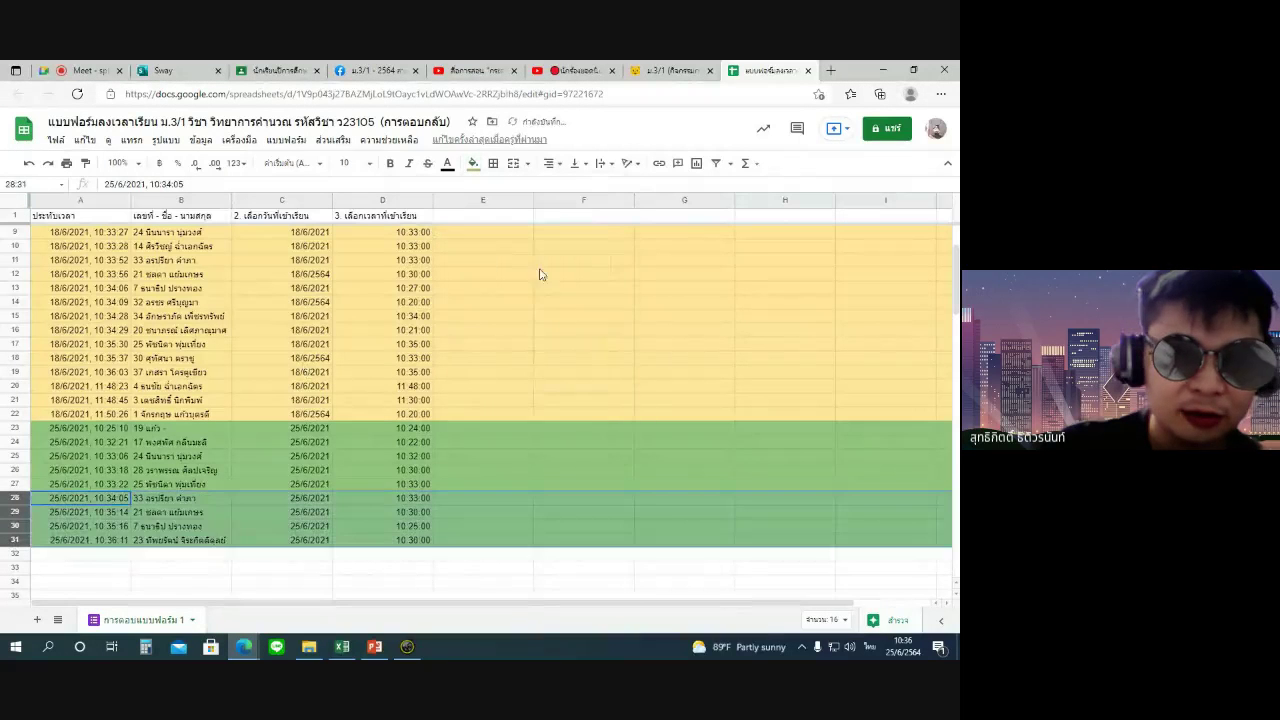
click(378, 503)
click(191, 560)
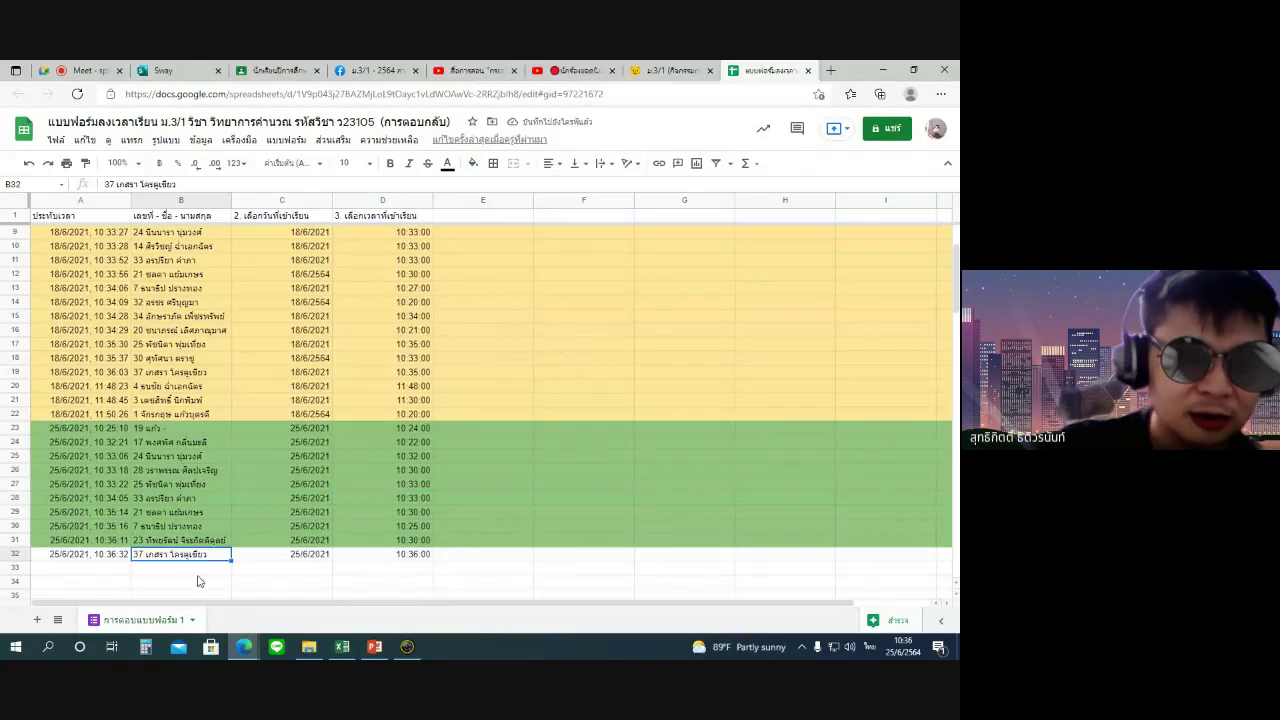
mouse_move(342, 647)
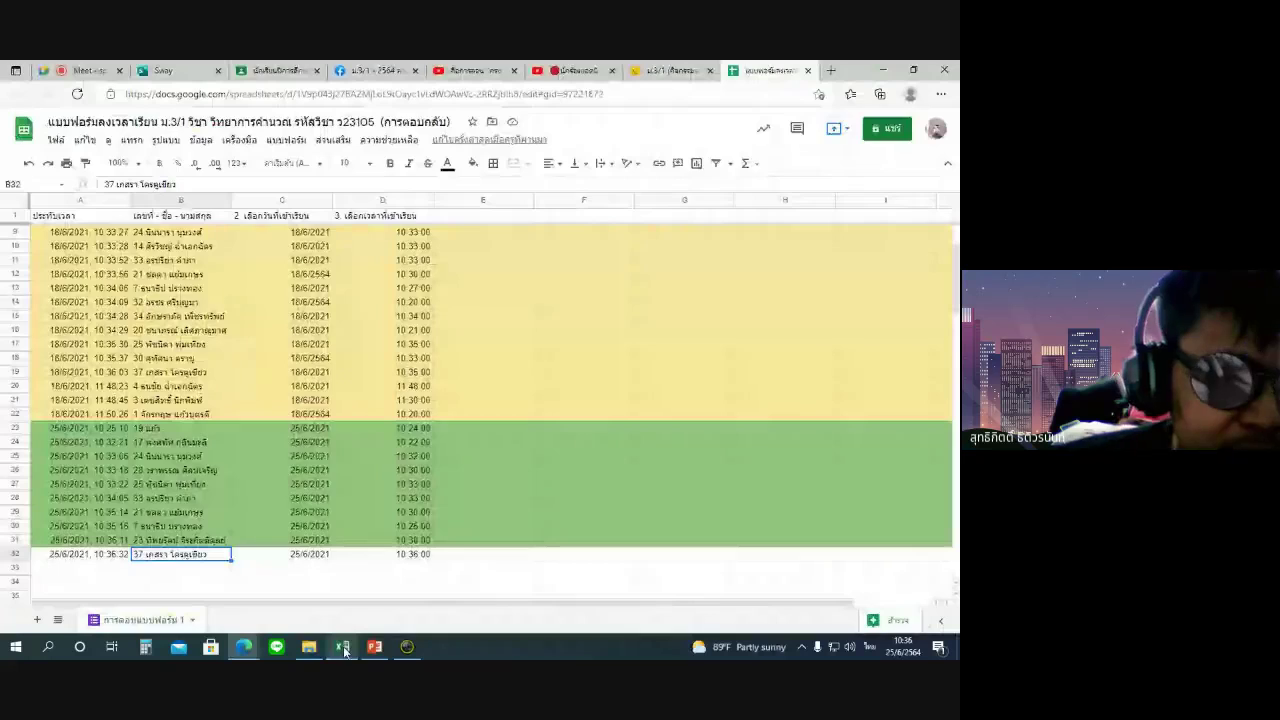
Step: Mark a 1 in cell I41 of the Excel attendance sheet
click(342, 647)
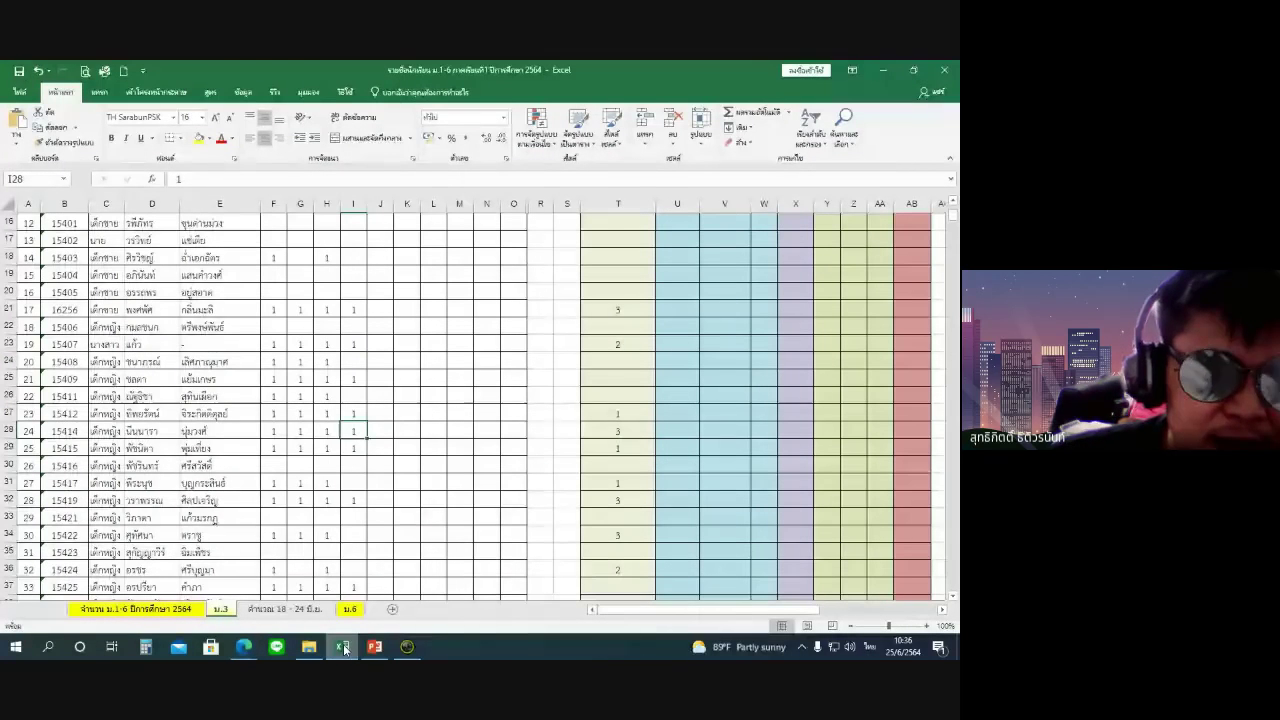
scroll(336, 530, down, 5)
click(348, 497)
text(1)
key(Return)
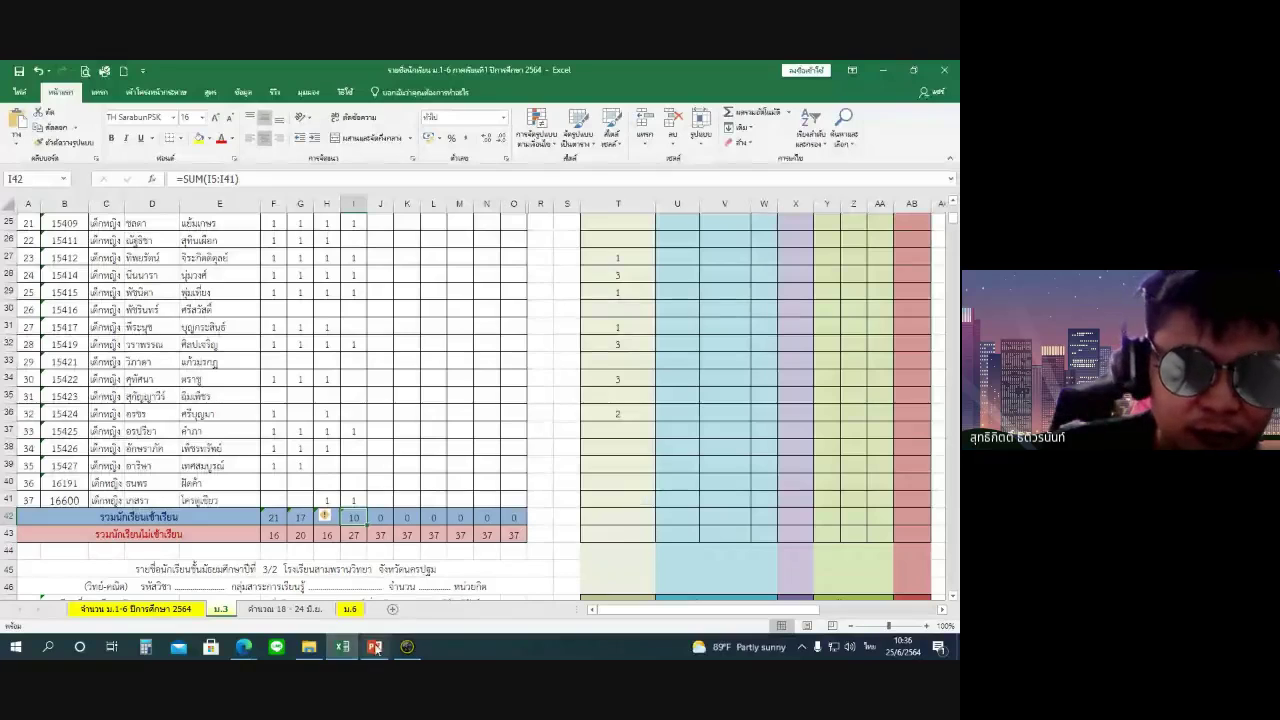
Step: Check the form responses, then enter a 1 in cell I38
click(243, 646)
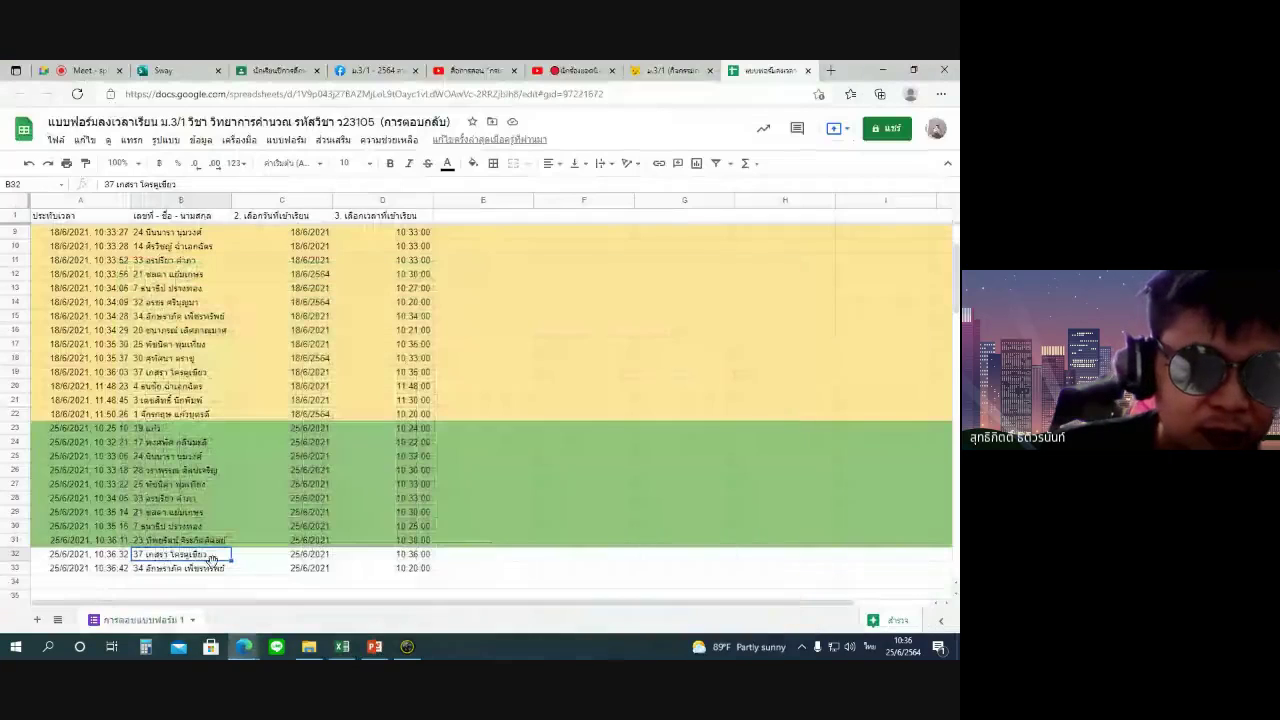
click(345, 648)
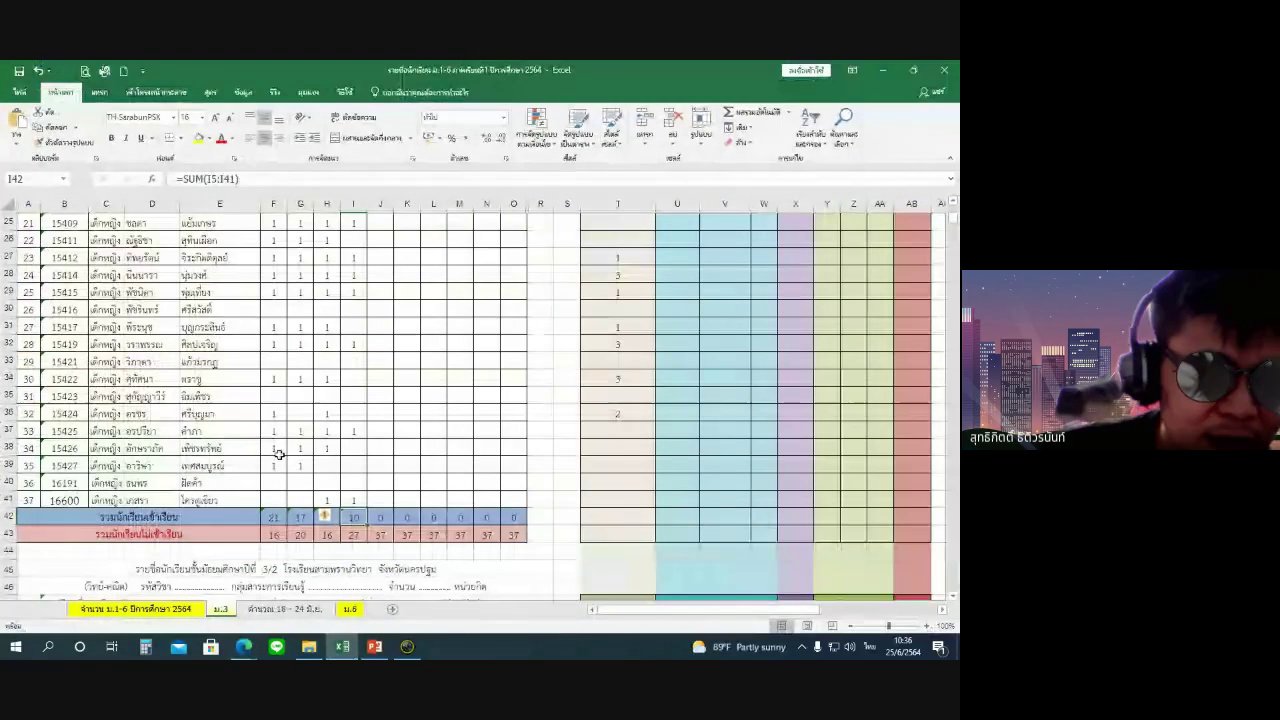
click(350, 449)
text(1)
key(Return)
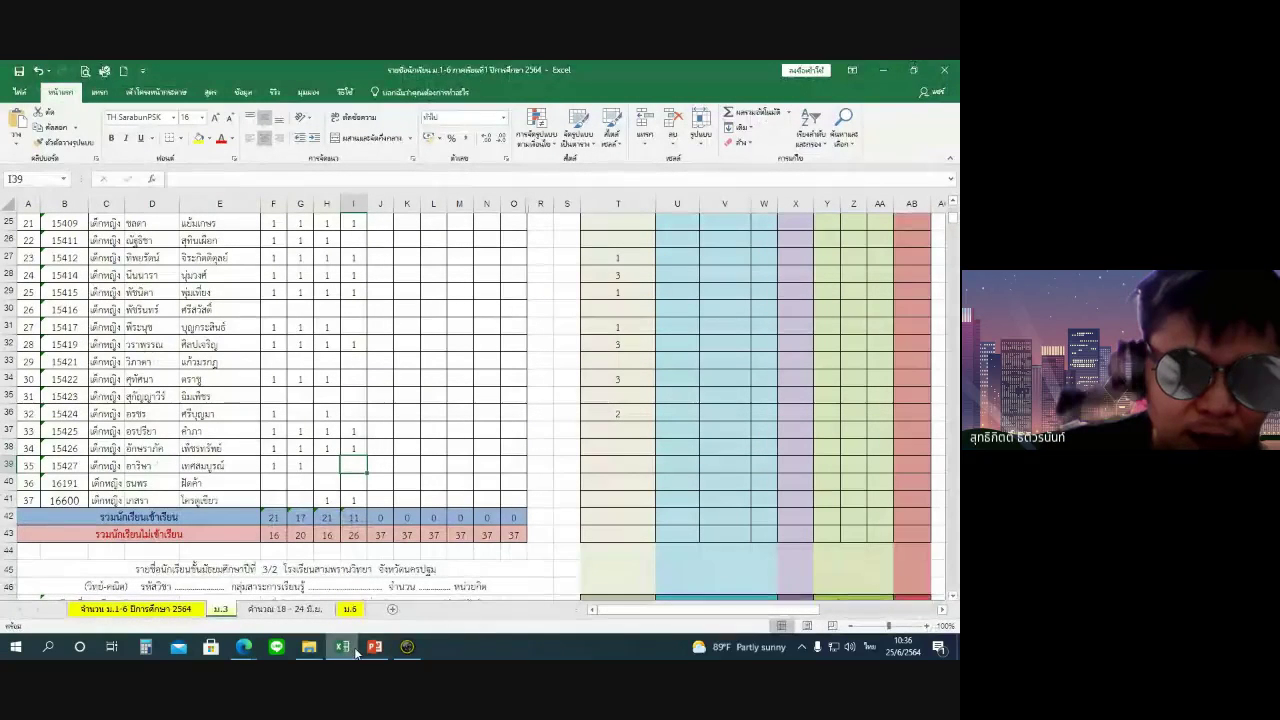
Step: Check the response in row 34, then record a 1 in cell I9
click(244, 647)
scroll(175, 560, down, 1)
click(172, 556)
click(352, 650)
scroll(354, 377, up, 7)
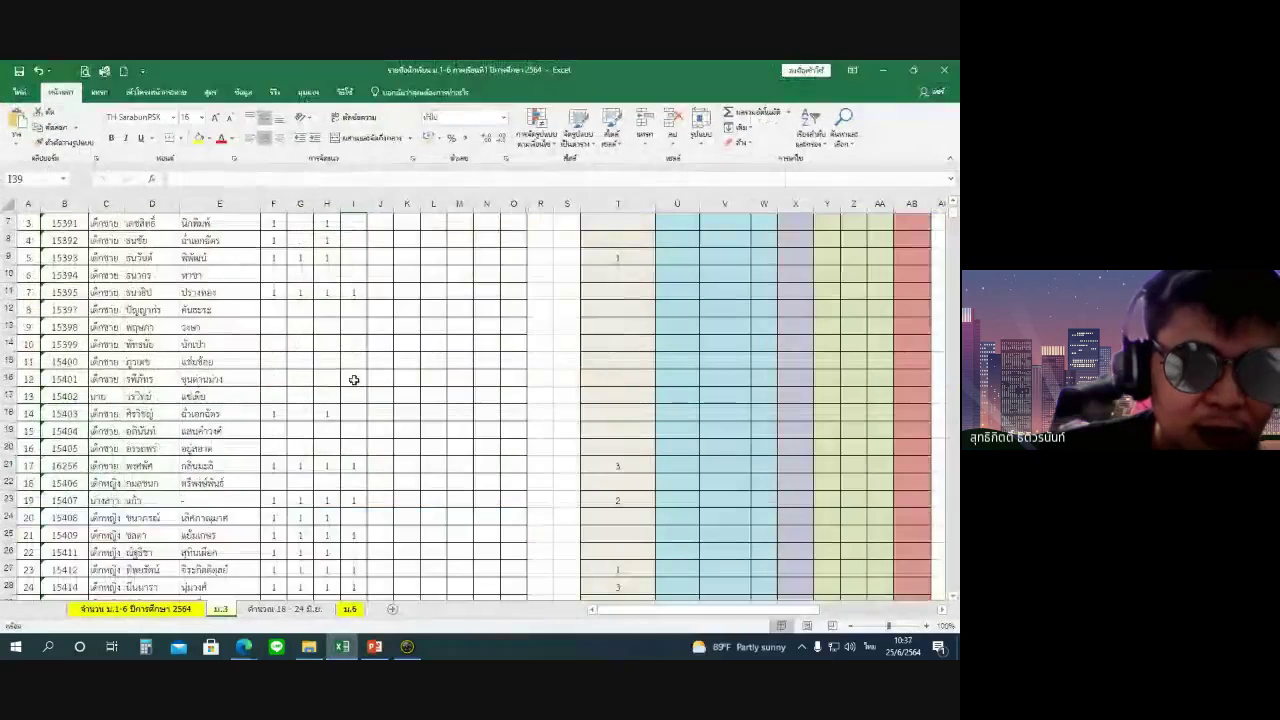
click(354, 362)
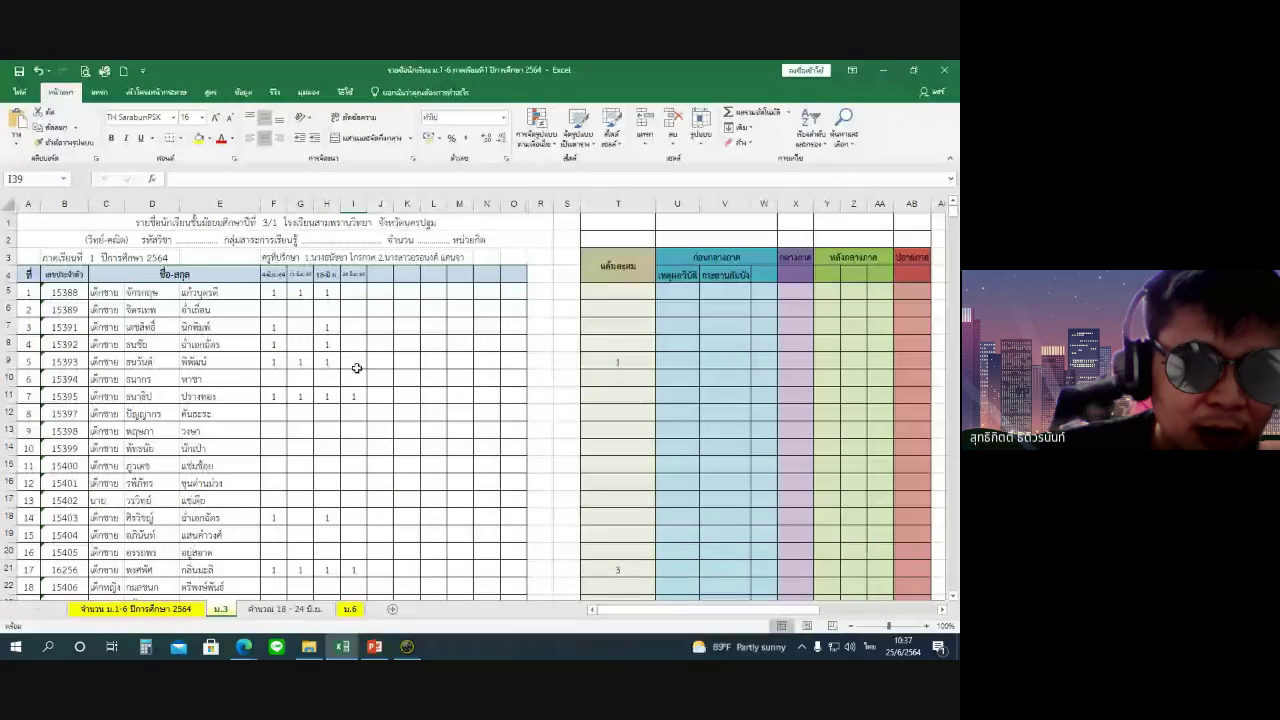
text(1)
key(Return)
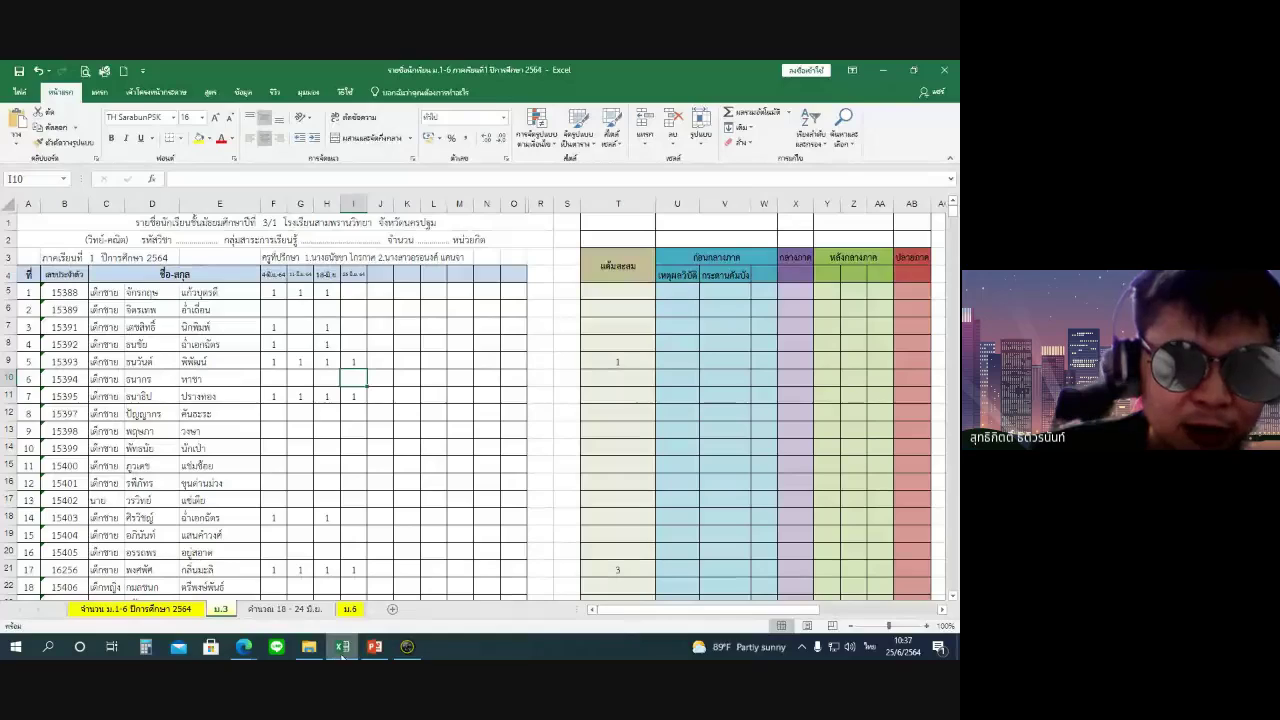
Step: Record a 1 in cell I20, then select response rows 32–36 in Google Sheets
click(342, 648)
scroll(277, 583, down, 1)
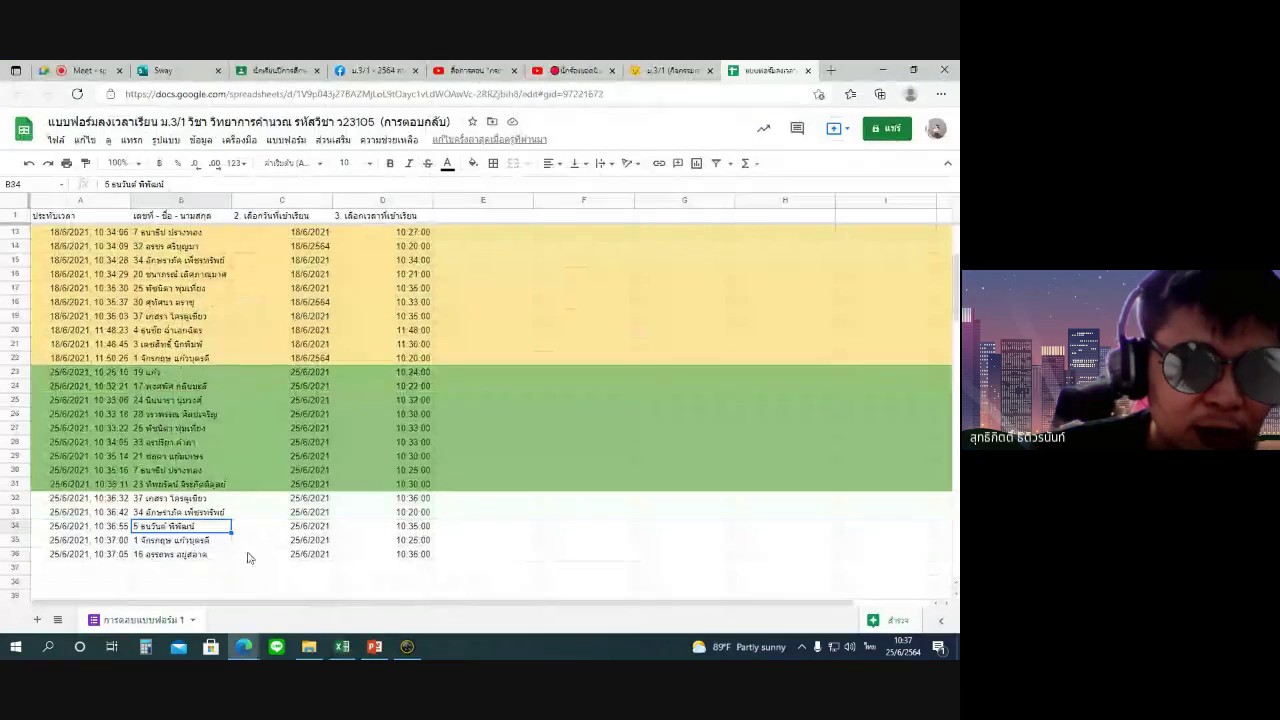
click(342, 647)
click(358, 305)
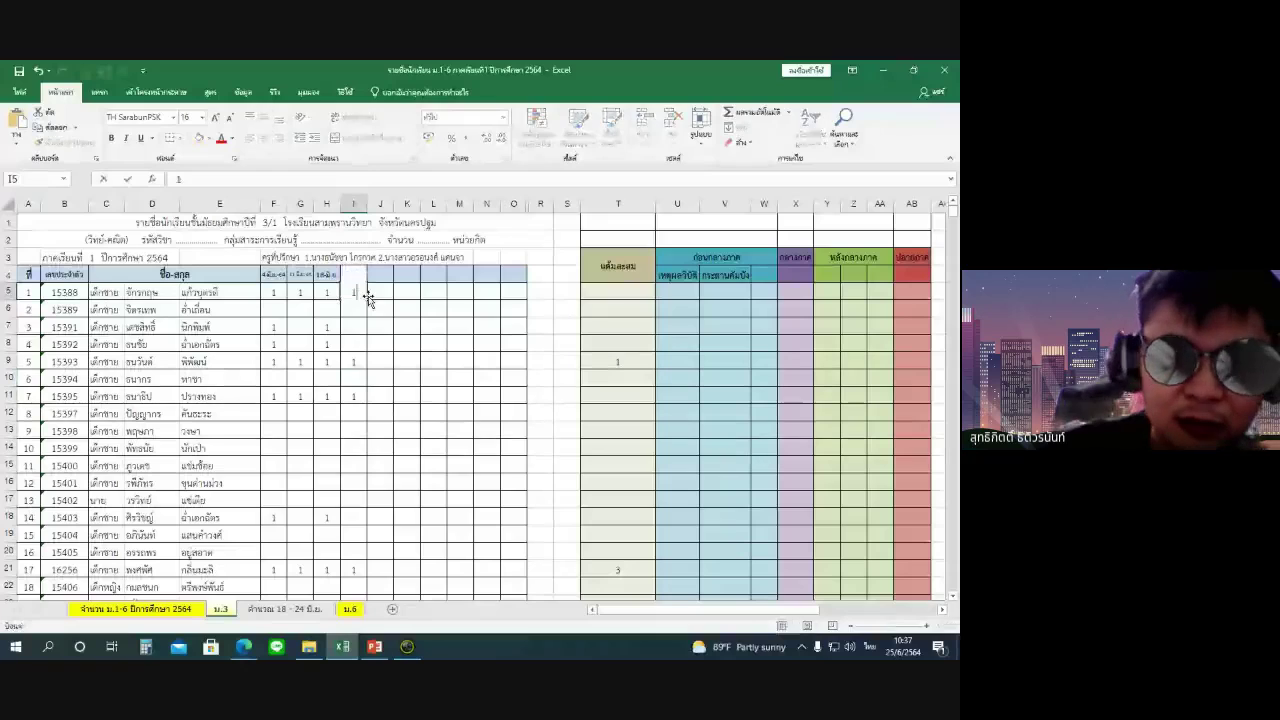
click(342, 647)
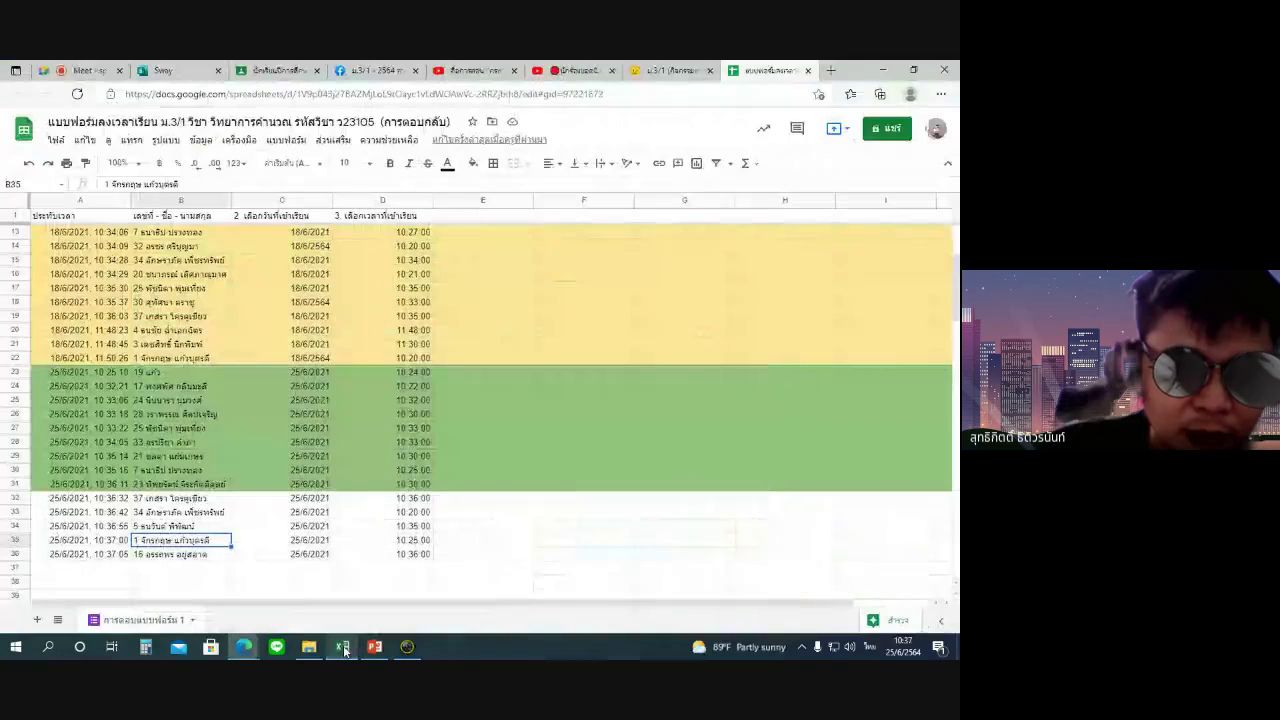
click(342, 647)
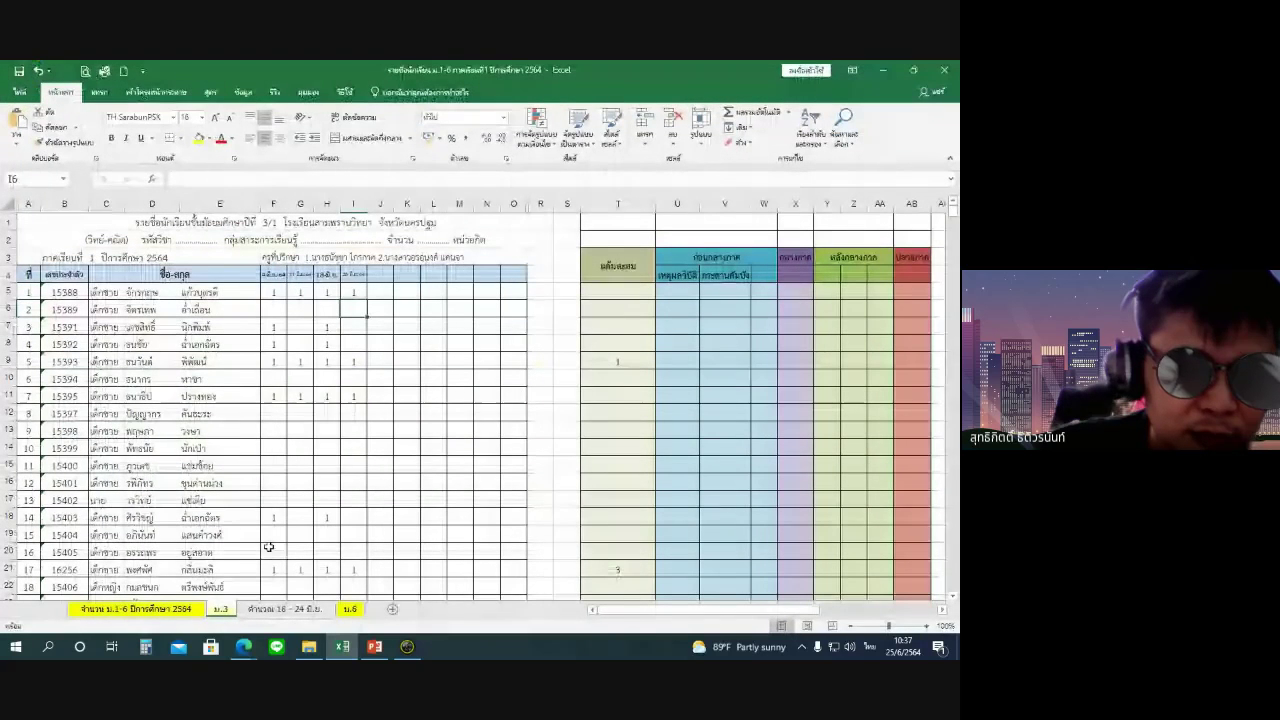
click(358, 552)
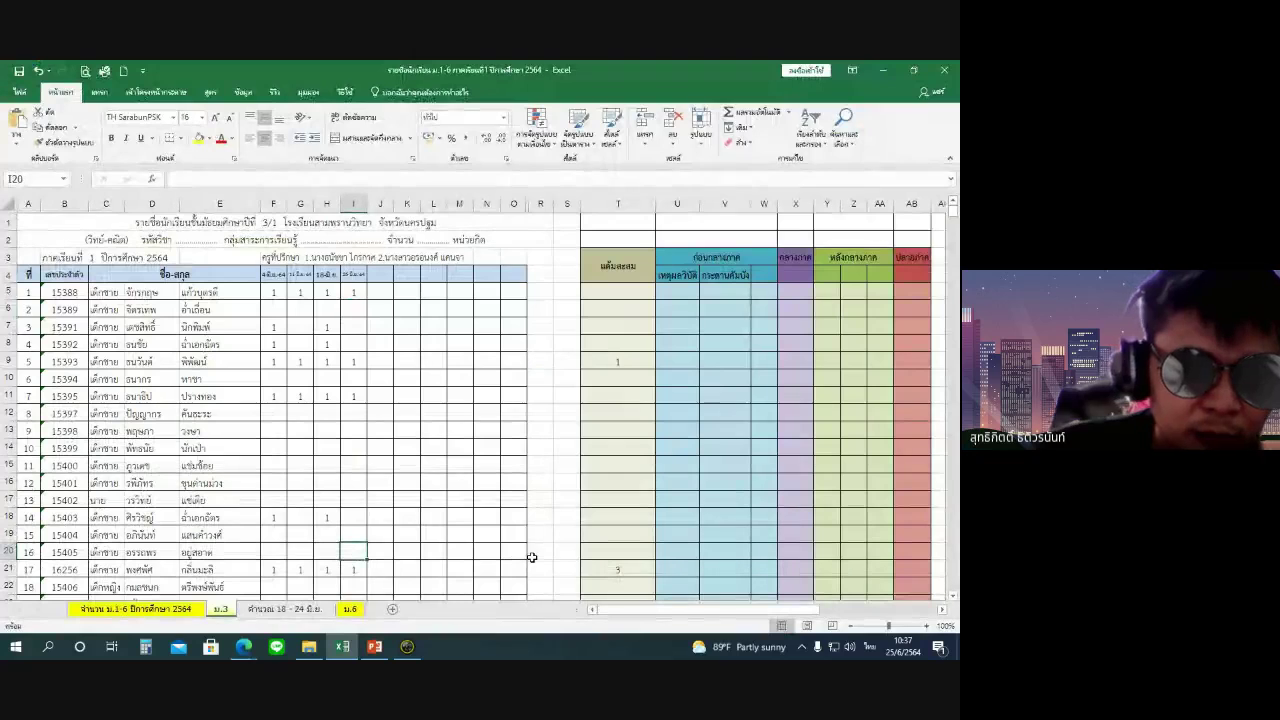
text(1)
key(Return)
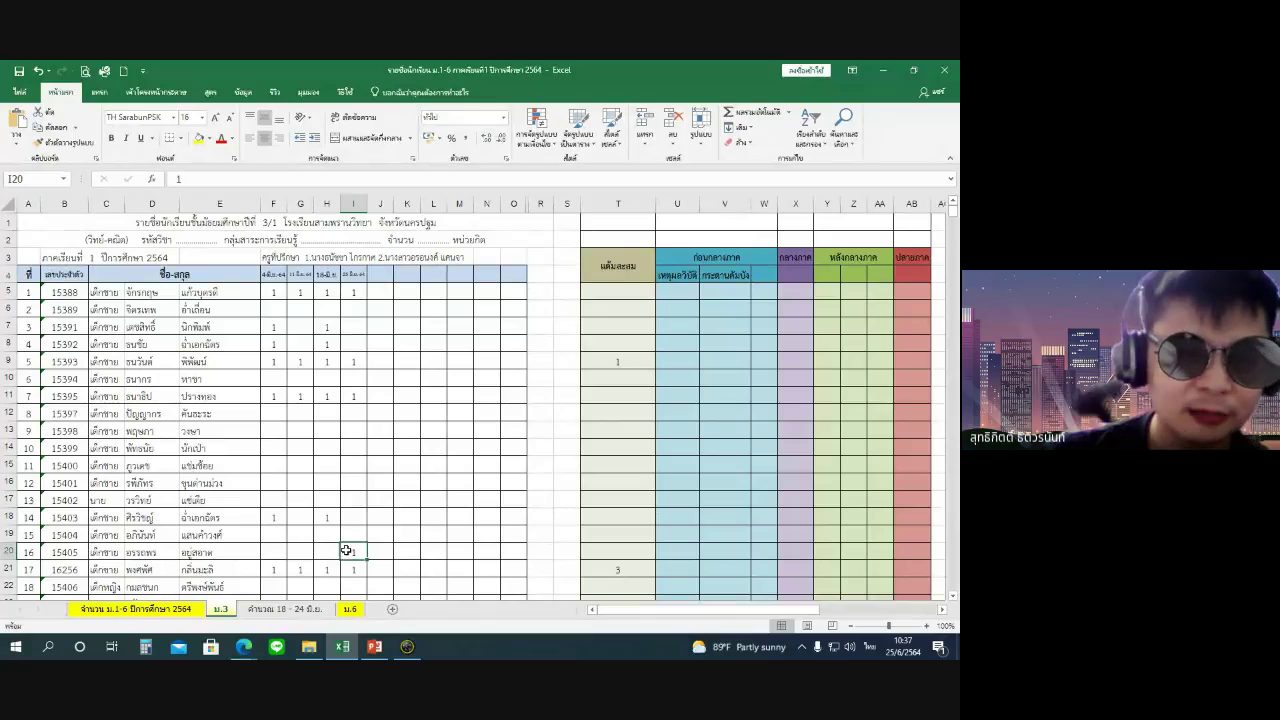
click(244, 646)
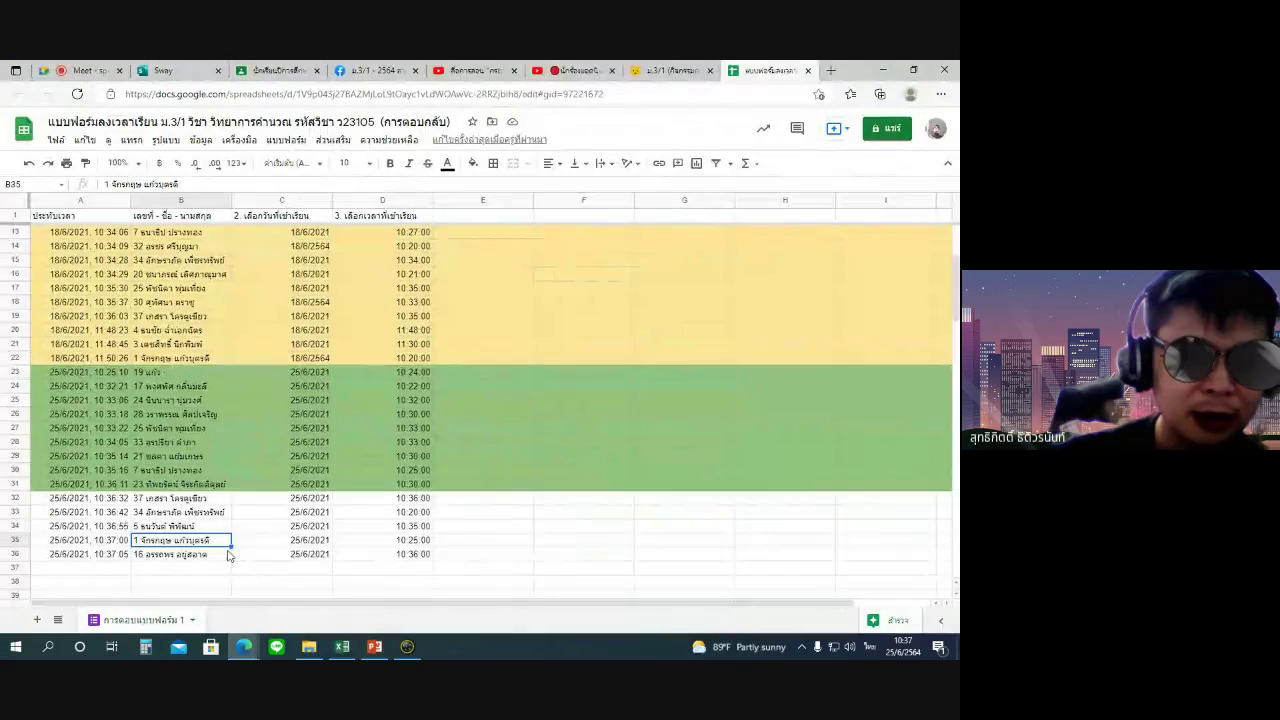
drag(37, 502, 38, 563)
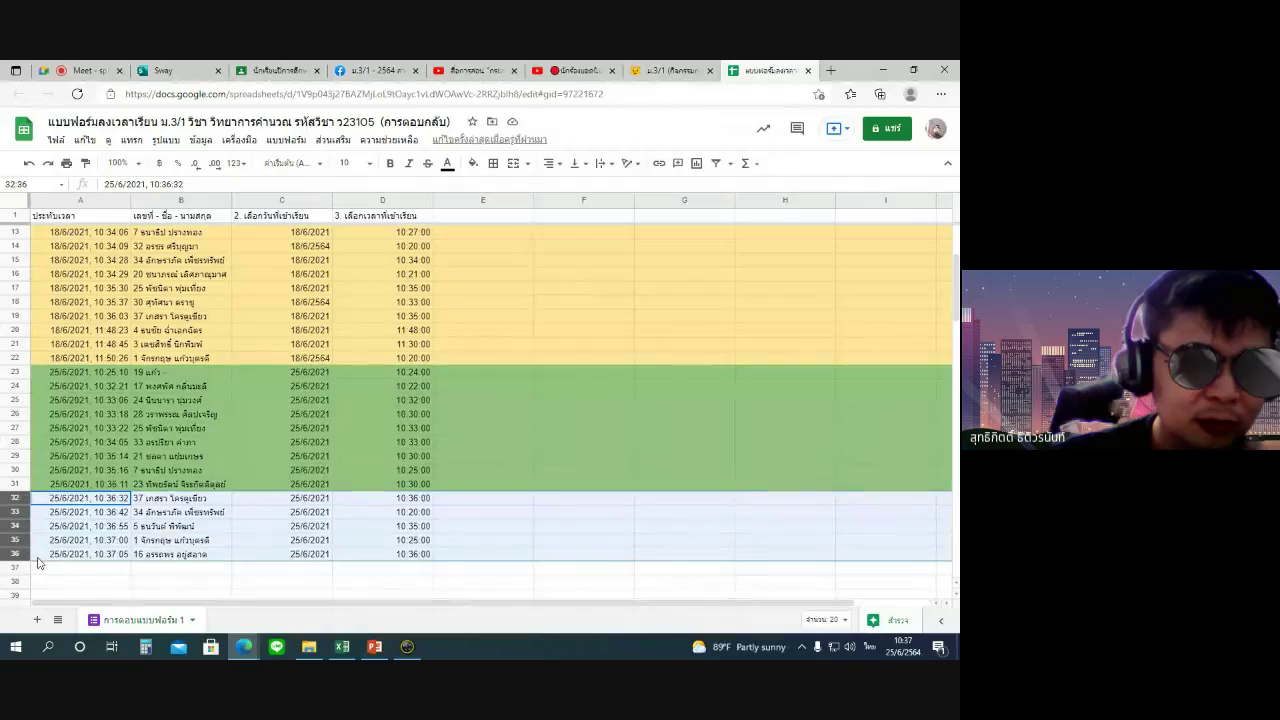
Step: Fill response rows 32–36 with the same green as the other 25/6/2021 rows
click(474, 165)
click(537, 272)
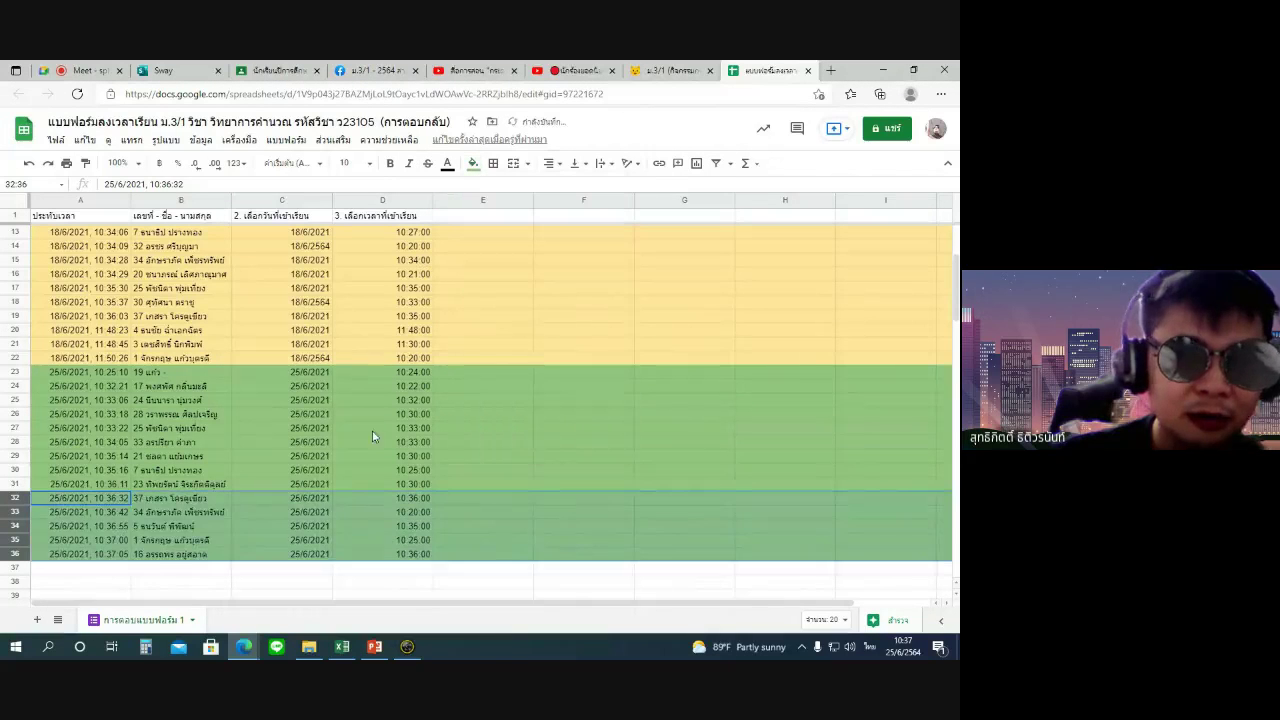
click(294, 502)
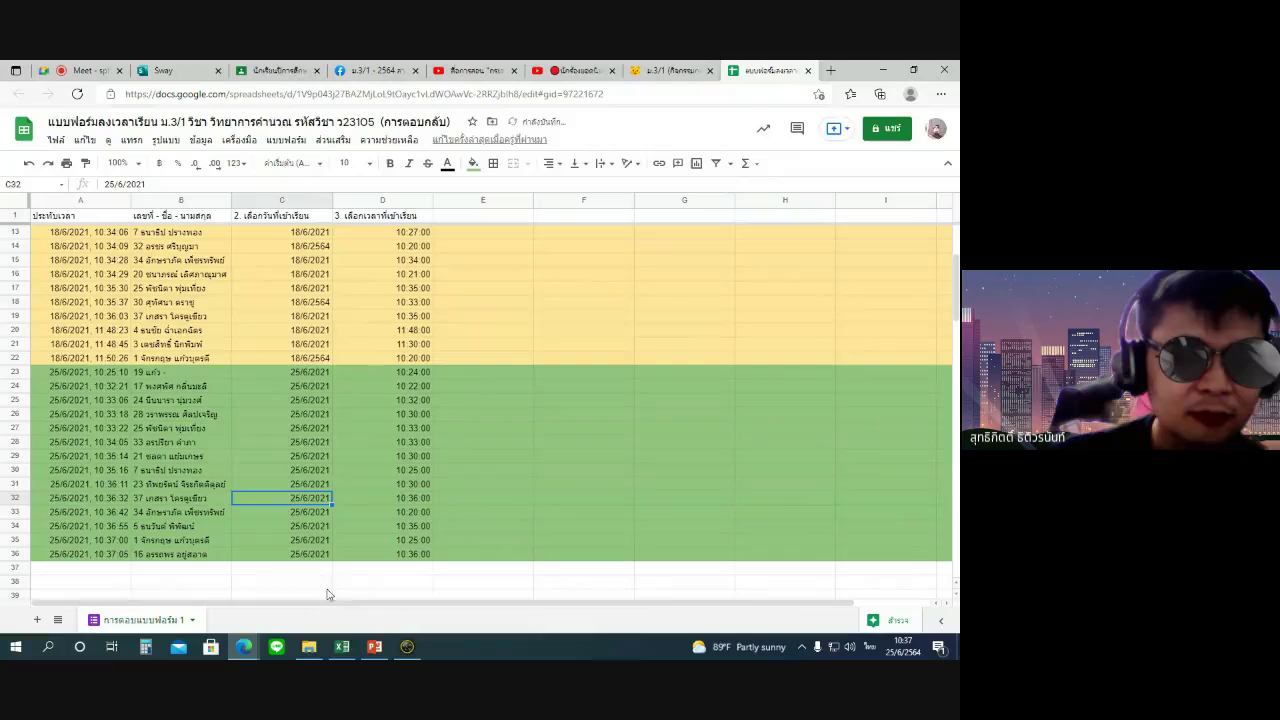
Step: Glance at cell V5 in the Excel attendance sheet, then return to the responses
click(342, 647)
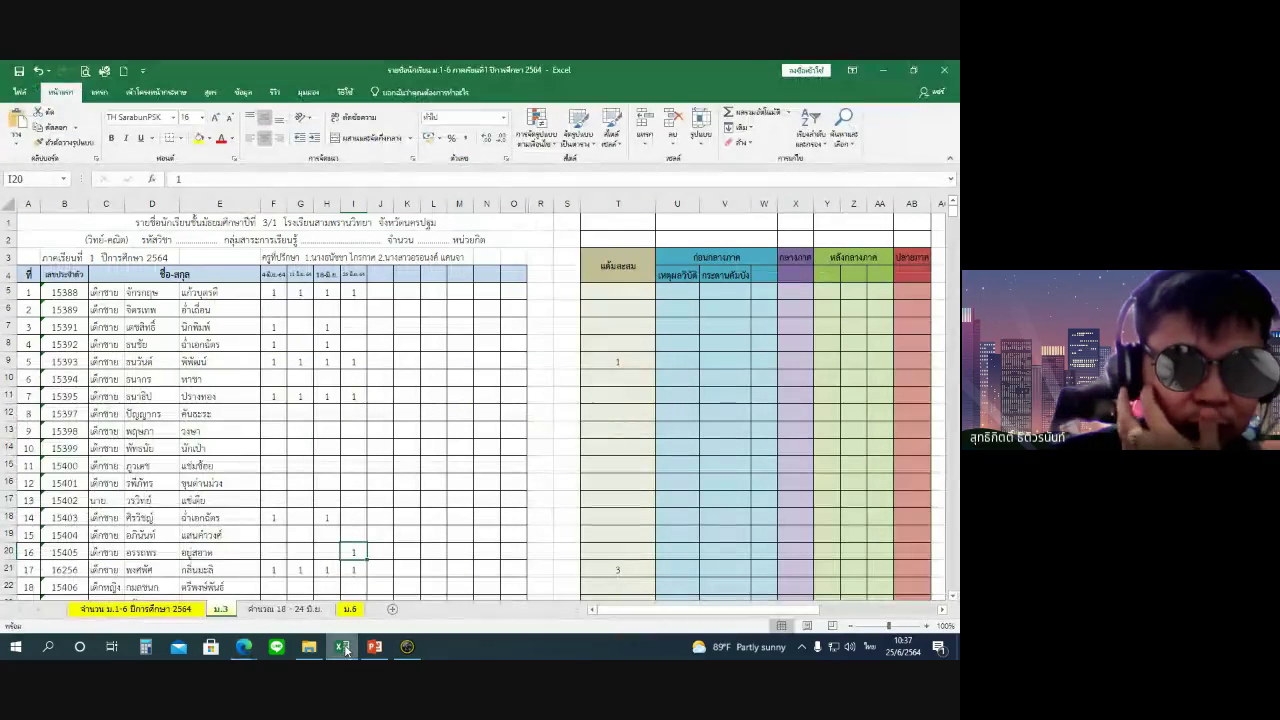
click(735, 293)
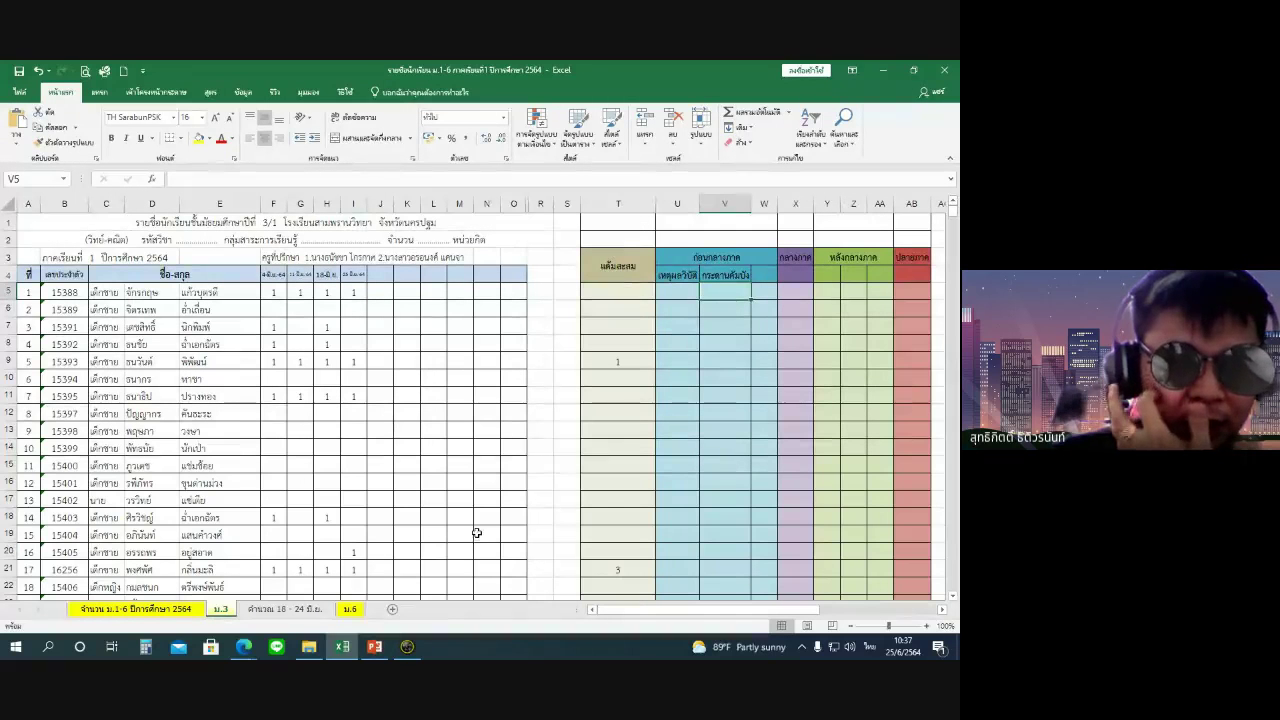
click(244, 647)
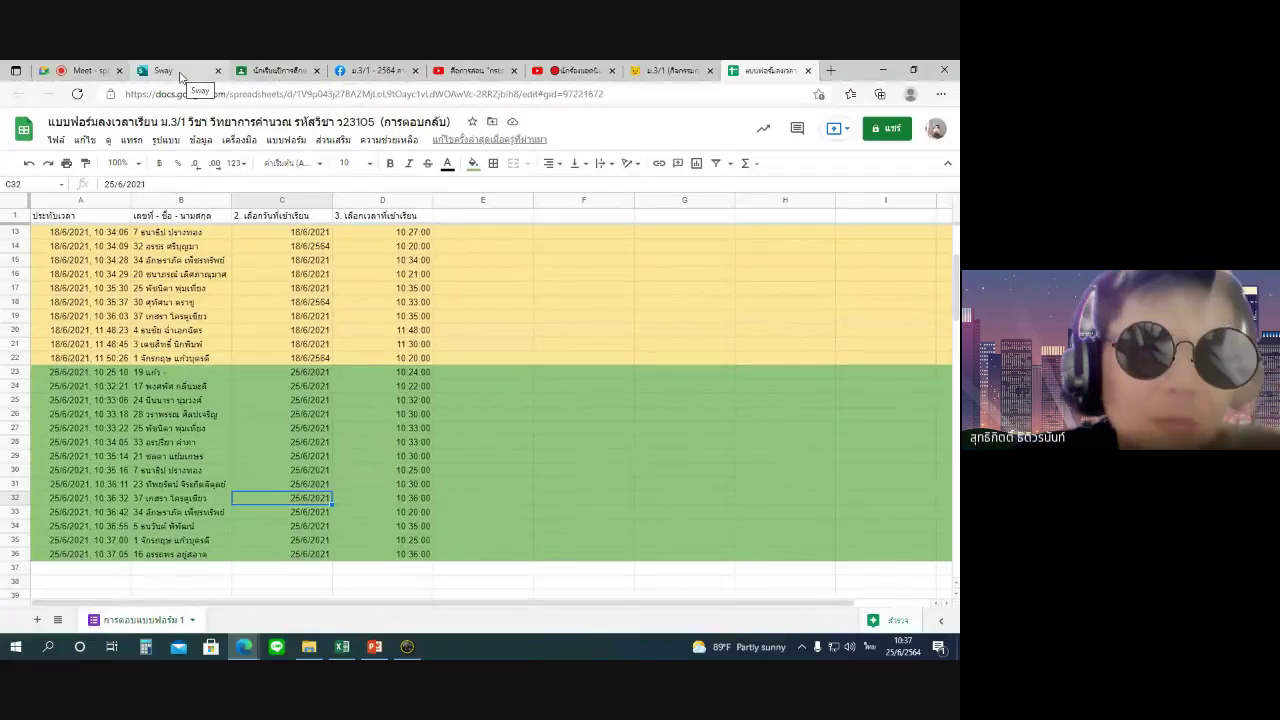
Step: Scroll through the class Sway page's teaching cards
click(181, 76)
scroll(430, 265, down, 3)
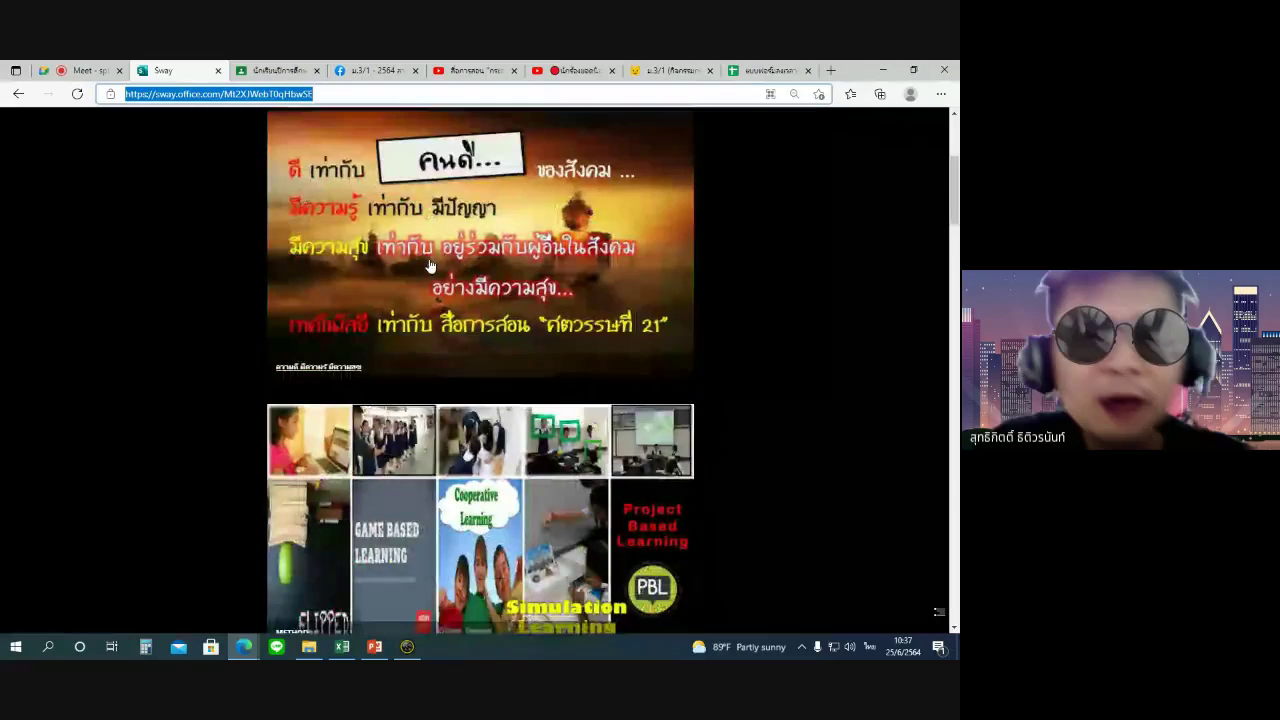
scroll(430, 265, down, 2)
scroll(429, 277, down, 3)
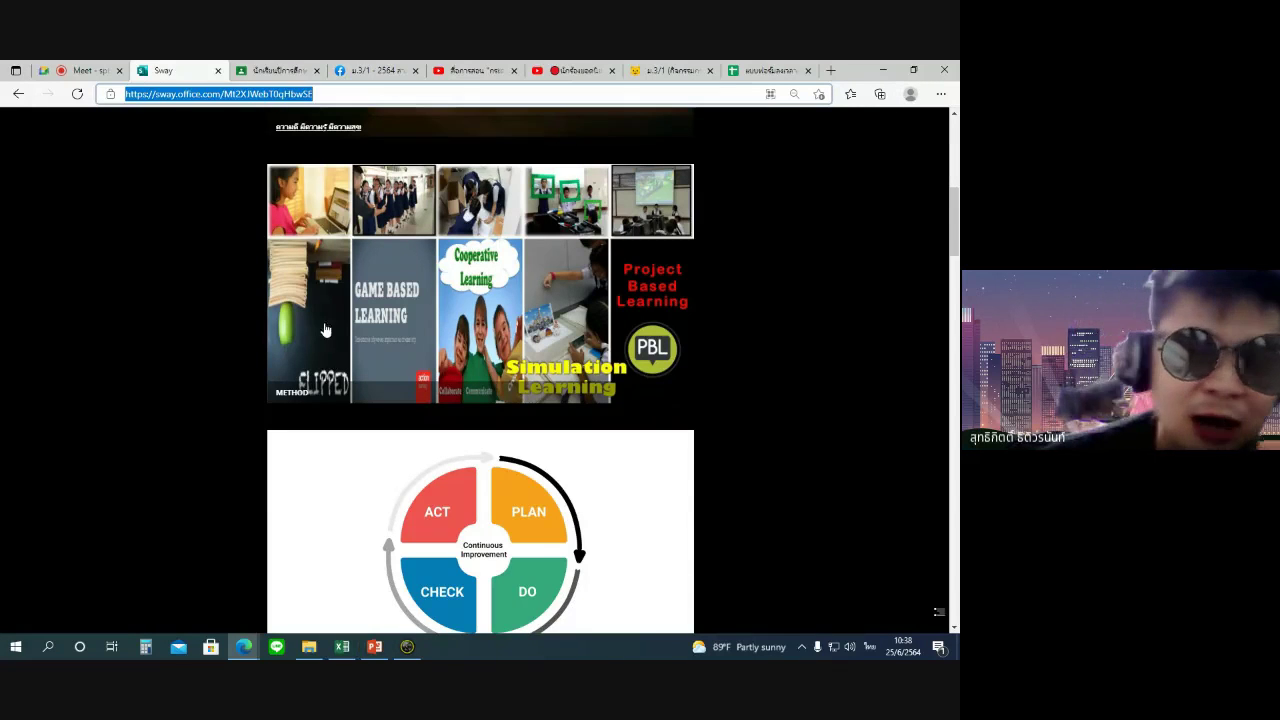
click(340, 649)
click(338, 652)
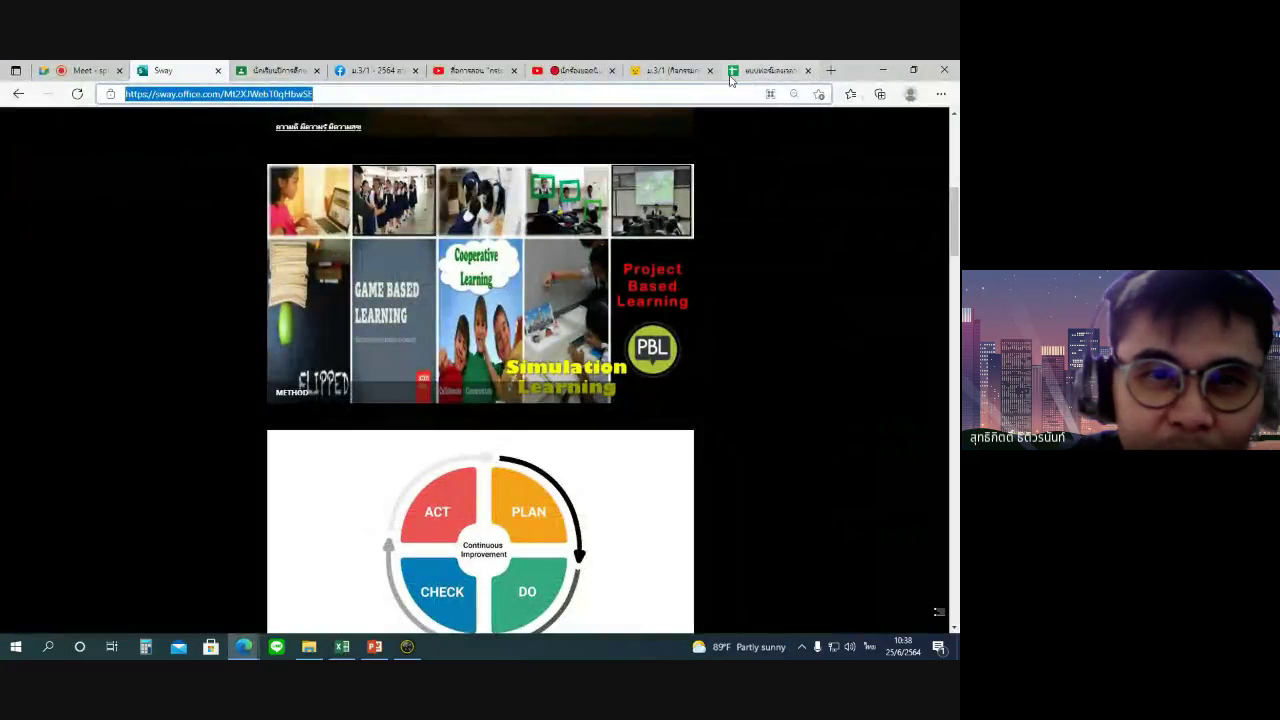
Step: Move the Google Sheets tab to third position and keep scrolling the Sway page
drag(731, 80, 283, 80)
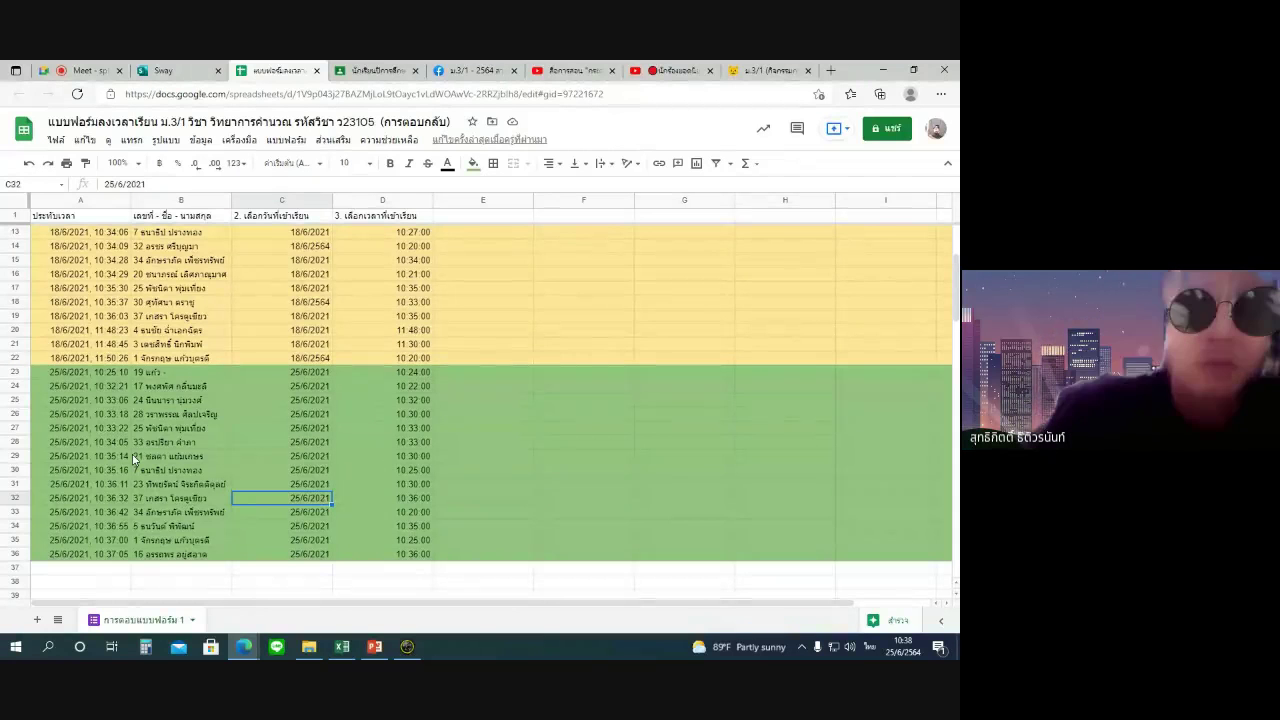
click(172, 72)
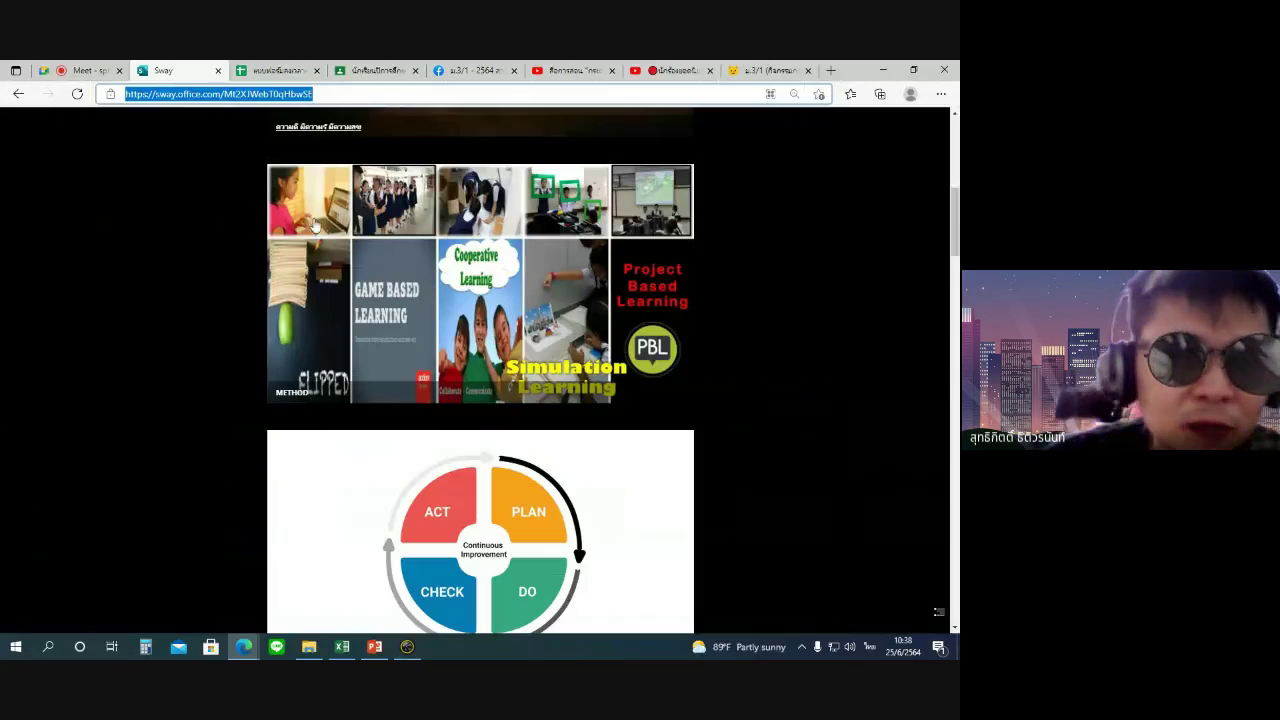
scroll(321, 230, down, 4)
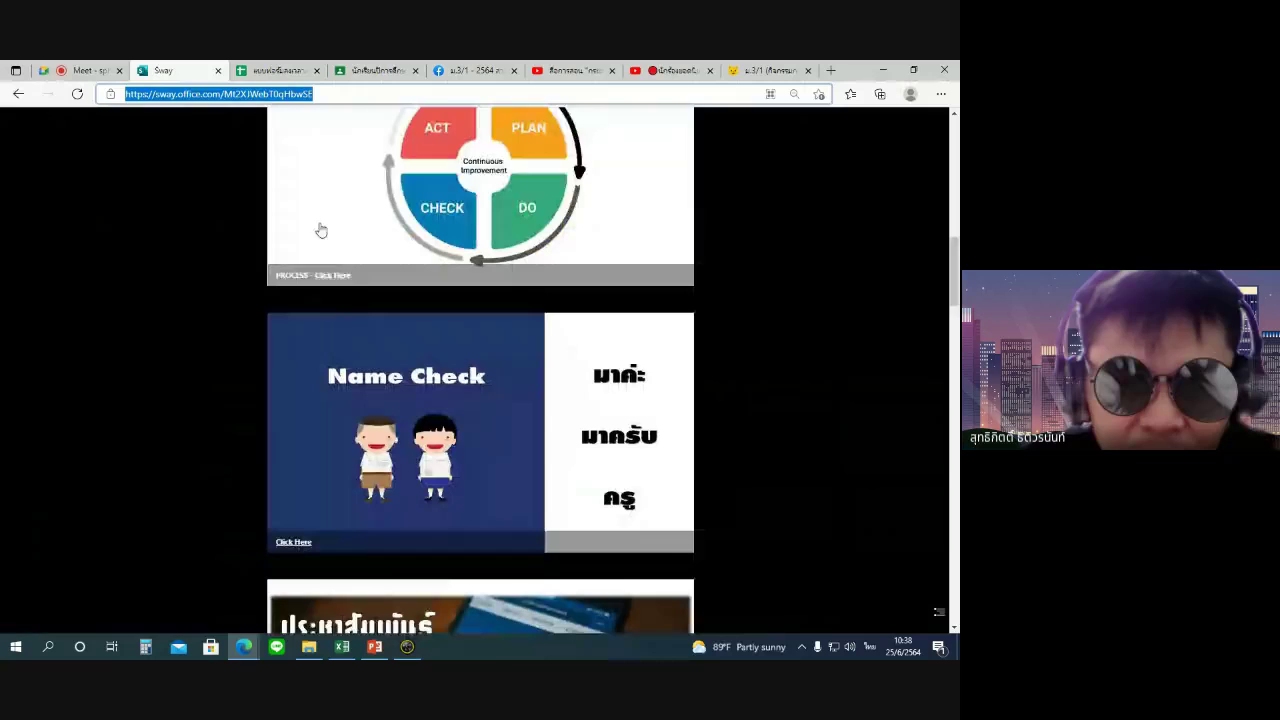
scroll(321, 230, down, 1)
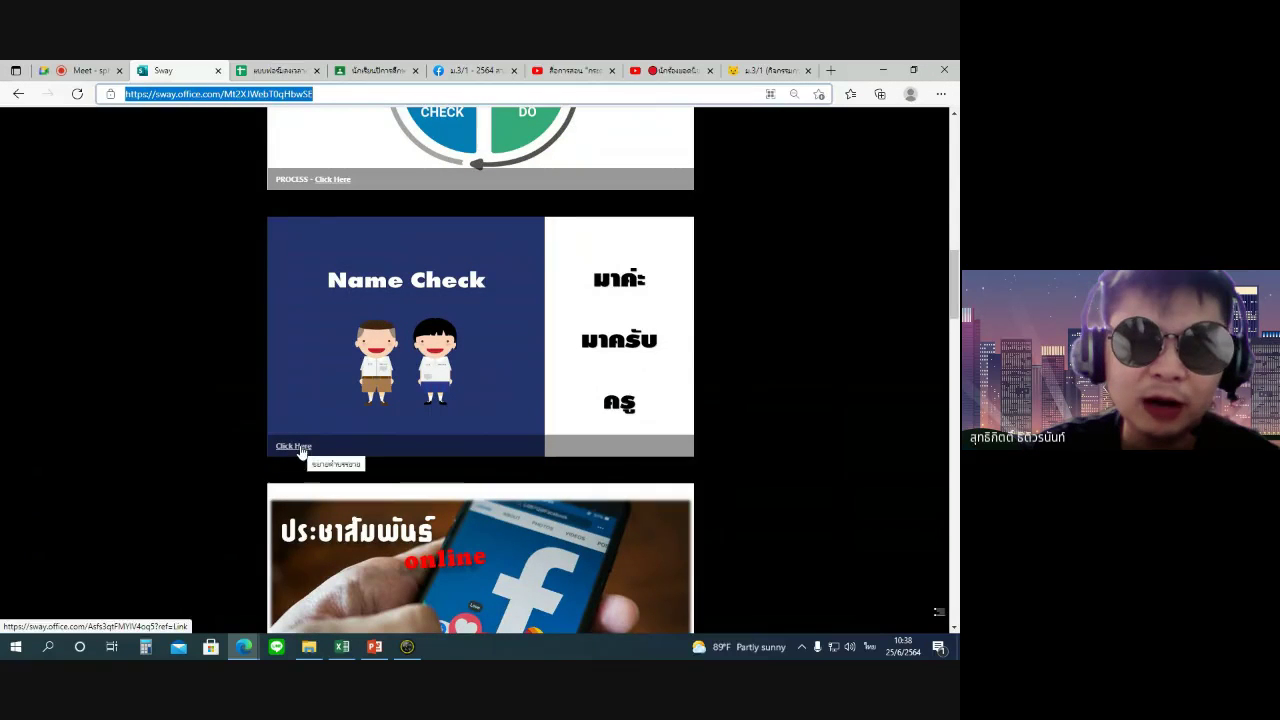
scroll(422, 443, down, 2)
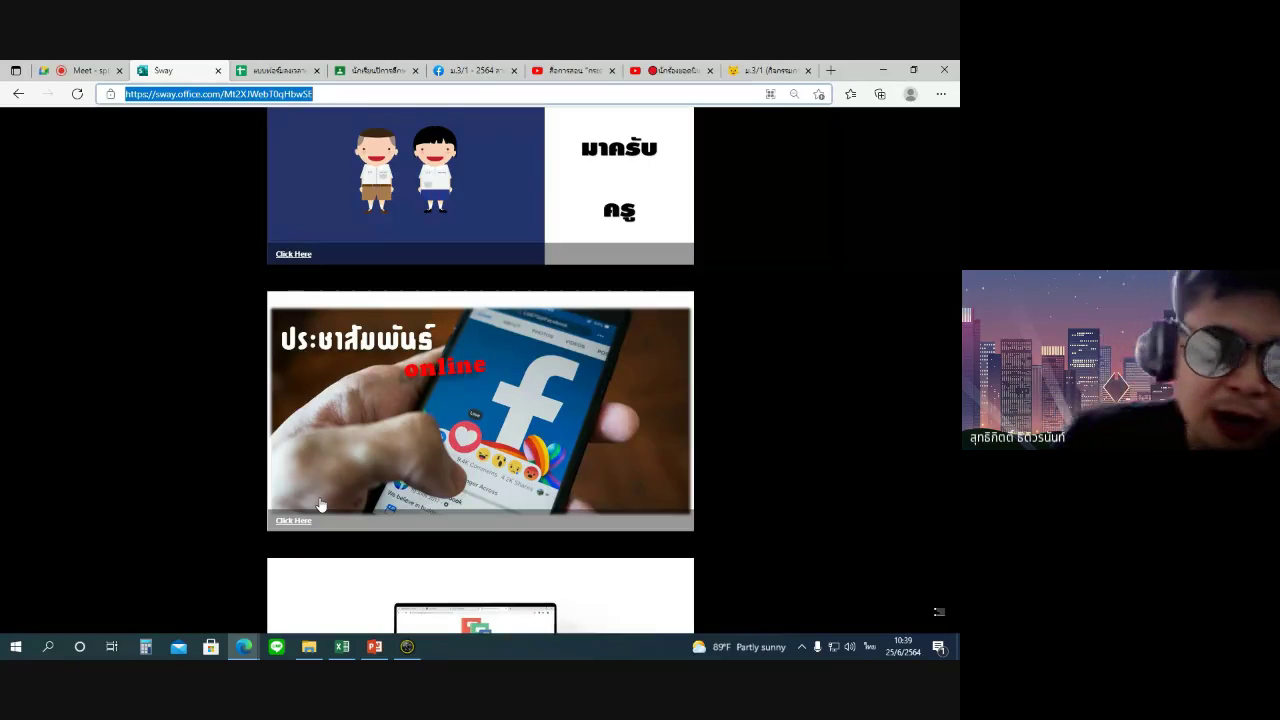
scroll(320, 505, down, 3)
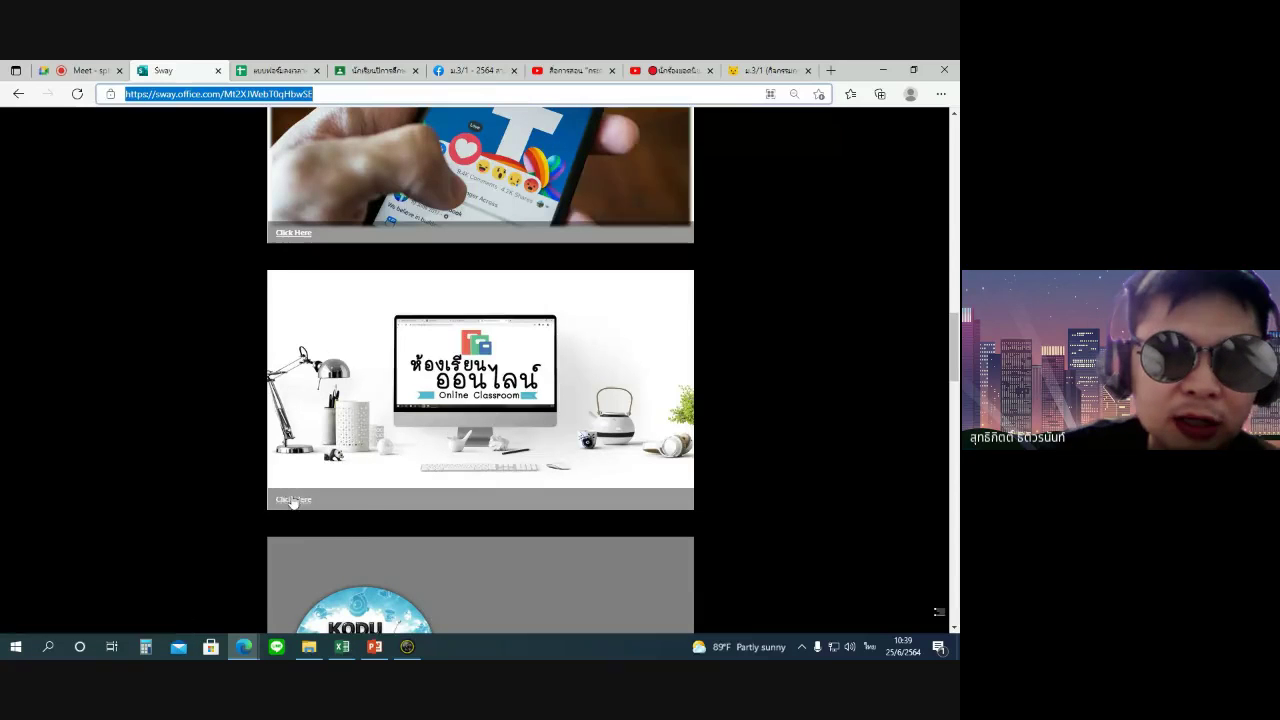
Step: Scroll the ม.3/1 class People list, then show the Classwork (งานของชั้นเรียน) topics
click(375, 70)
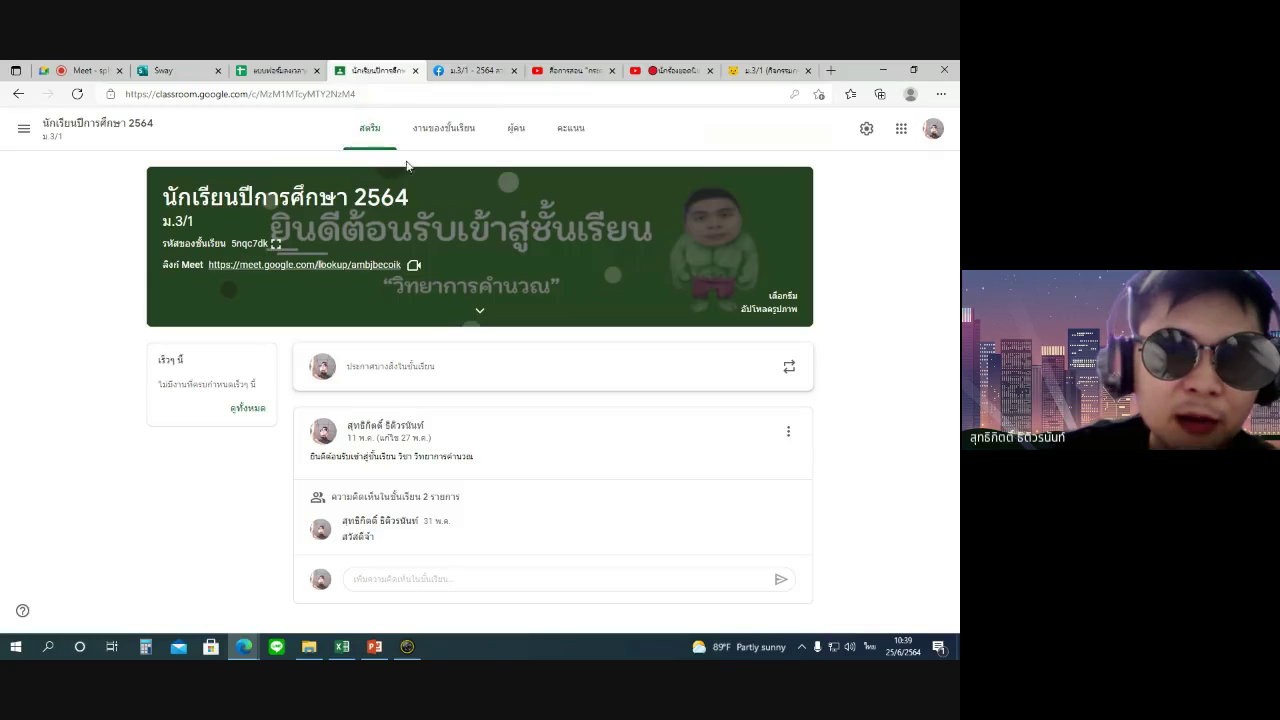
click(187, 71)
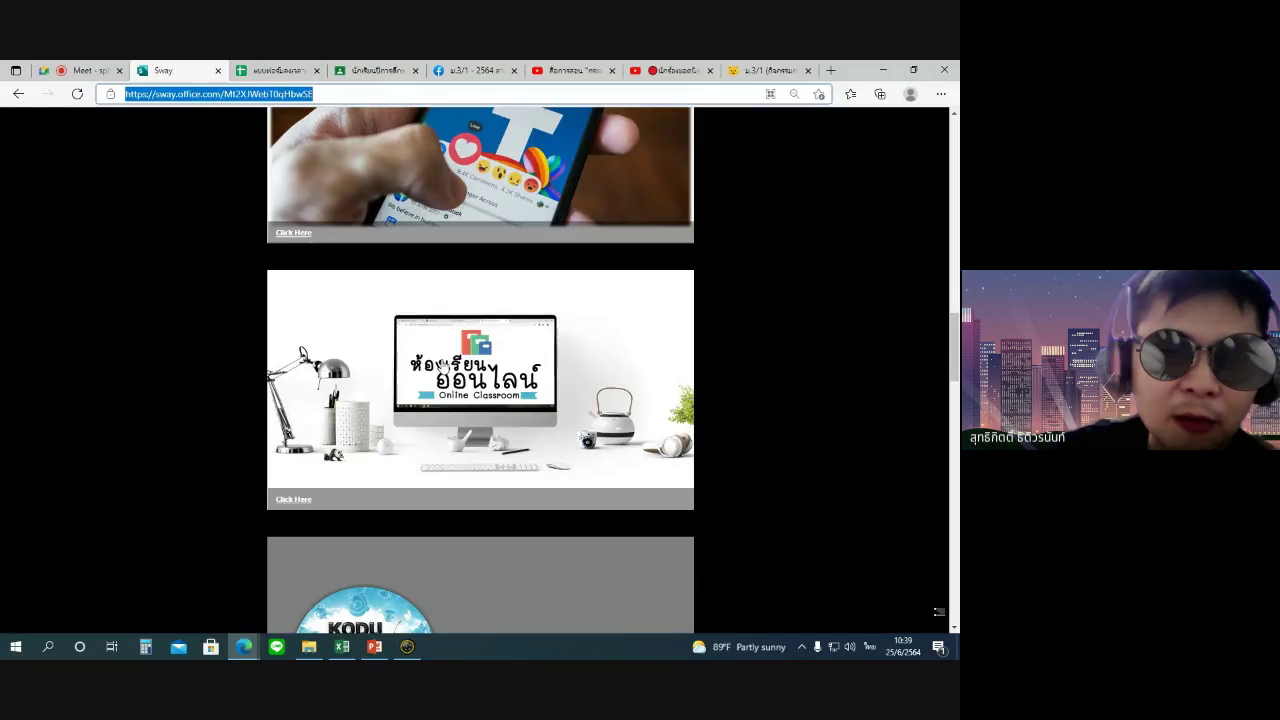
click(371, 71)
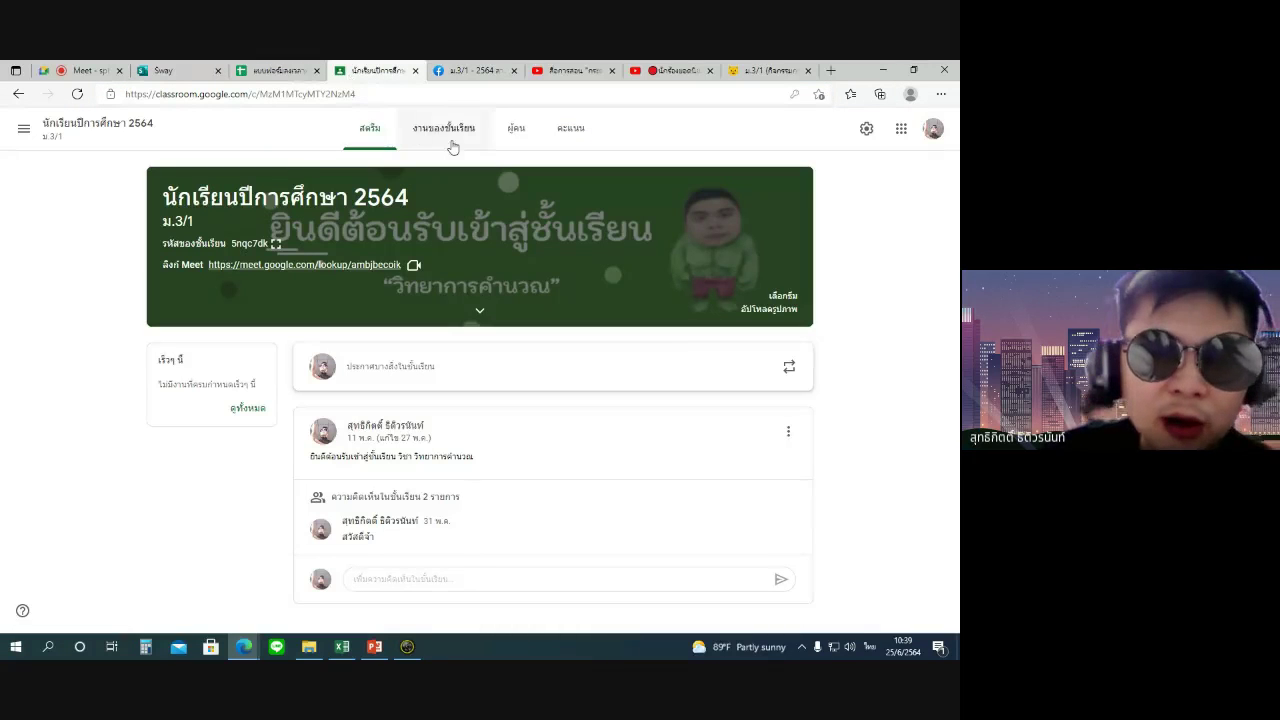
click(516, 130)
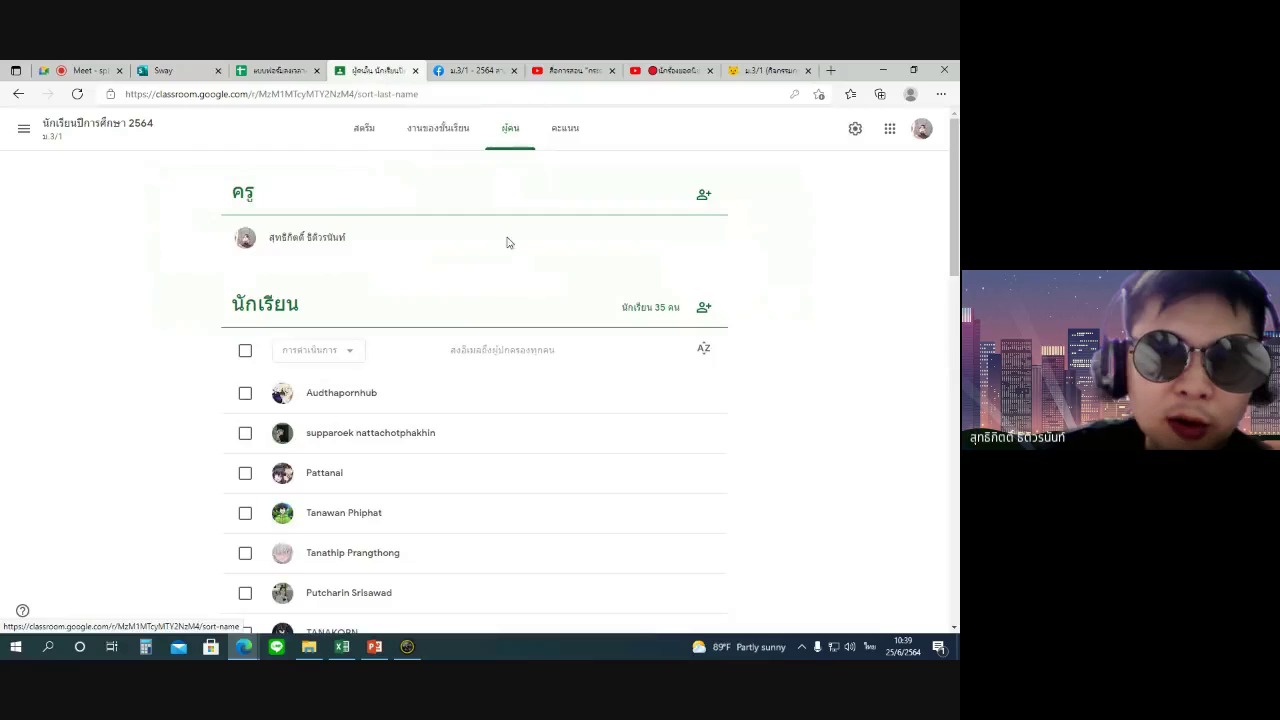
scroll(486, 357, down, 2)
scroll(487, 360, down, 10)
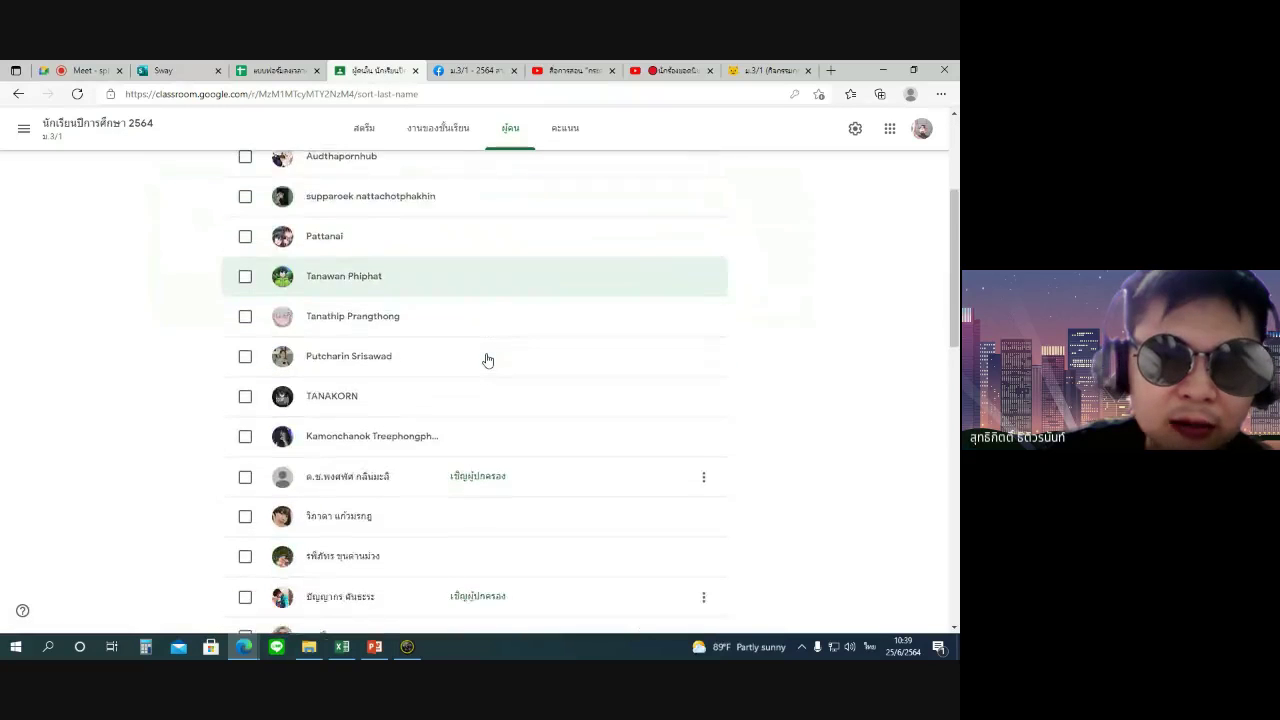
scroll(487, 360, down, 4)
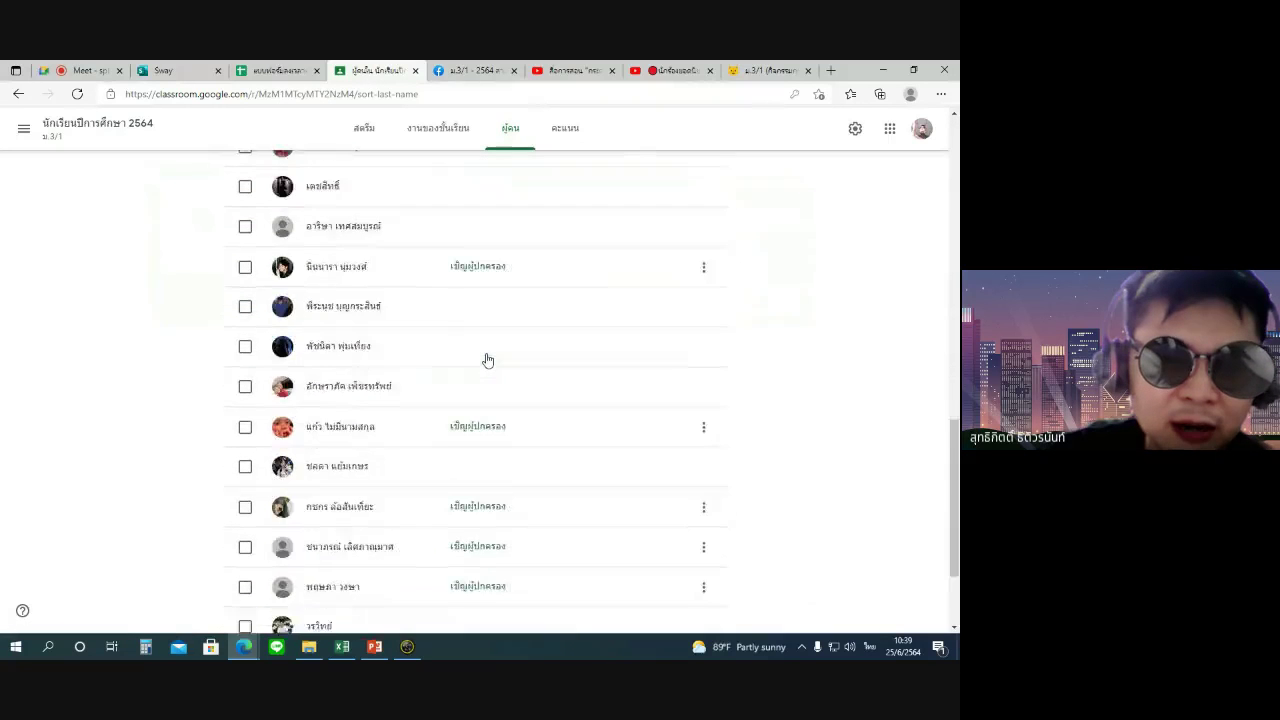
scroll(488, 360, up, 15)
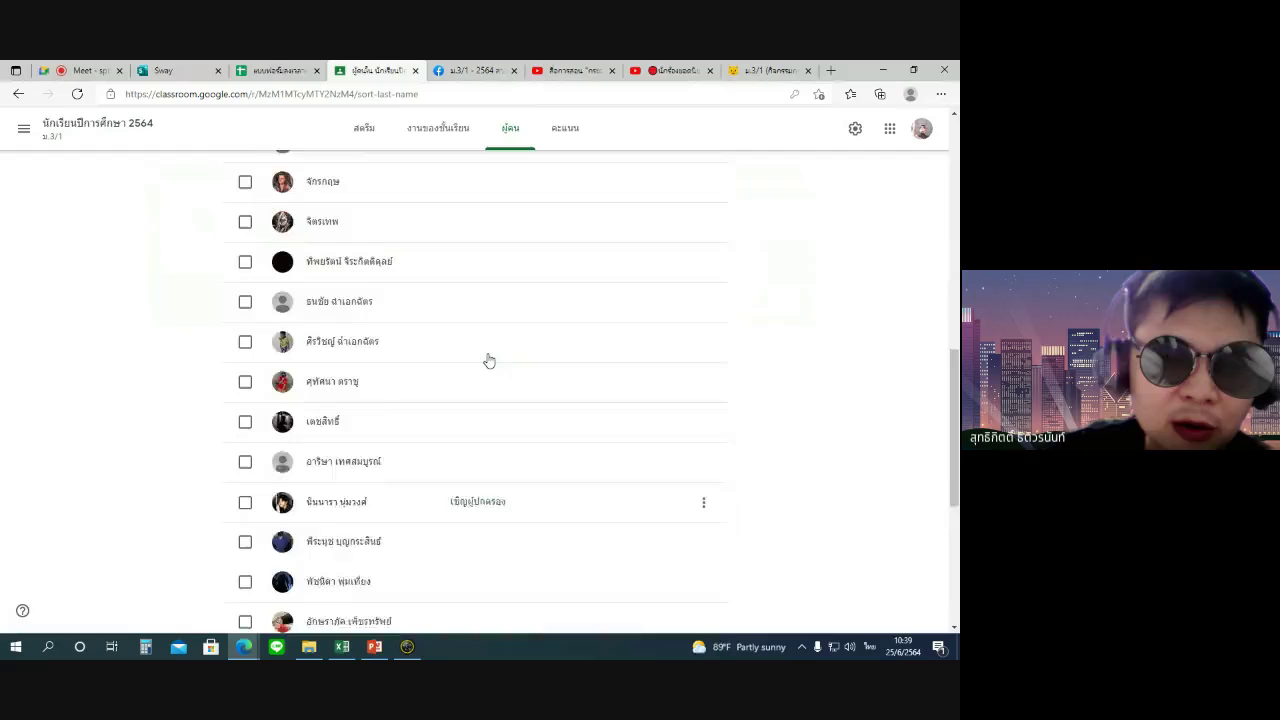
click(438, 130)
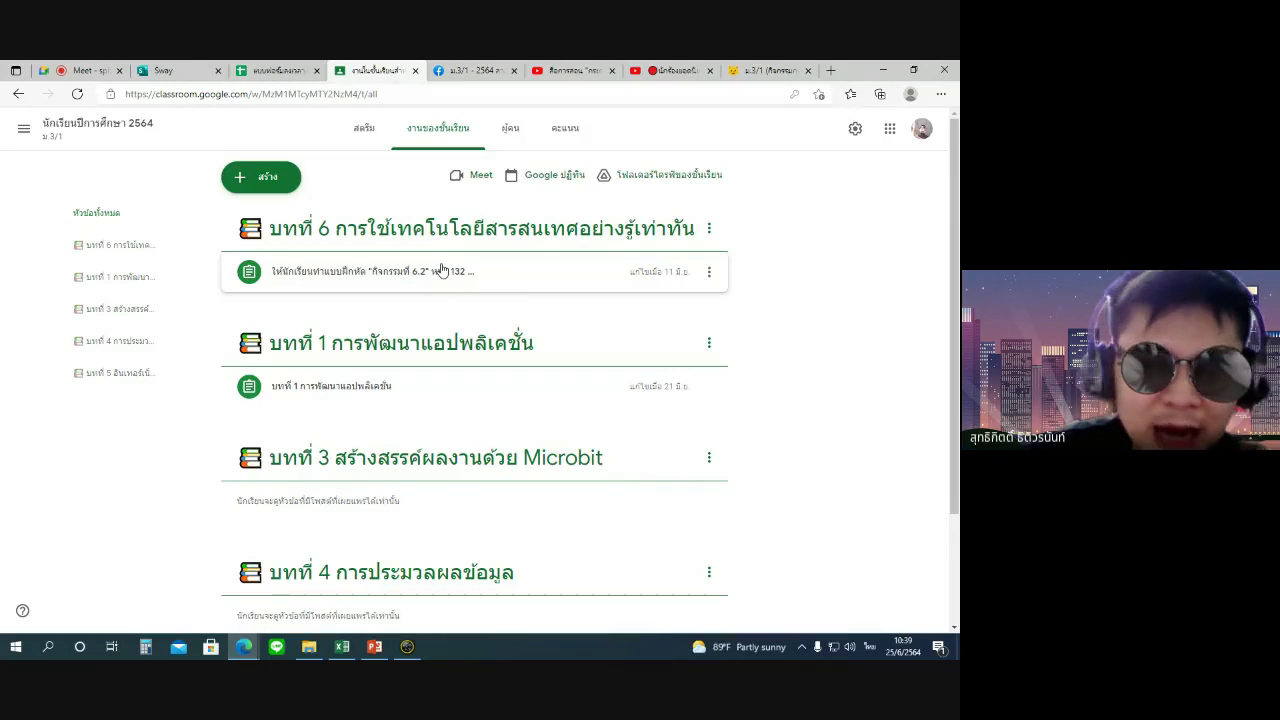
Step: Expand กิจกรรมที่ 6.2 to see 10 handed in of 25 assigned, then bring up Excel
click(433, 276)
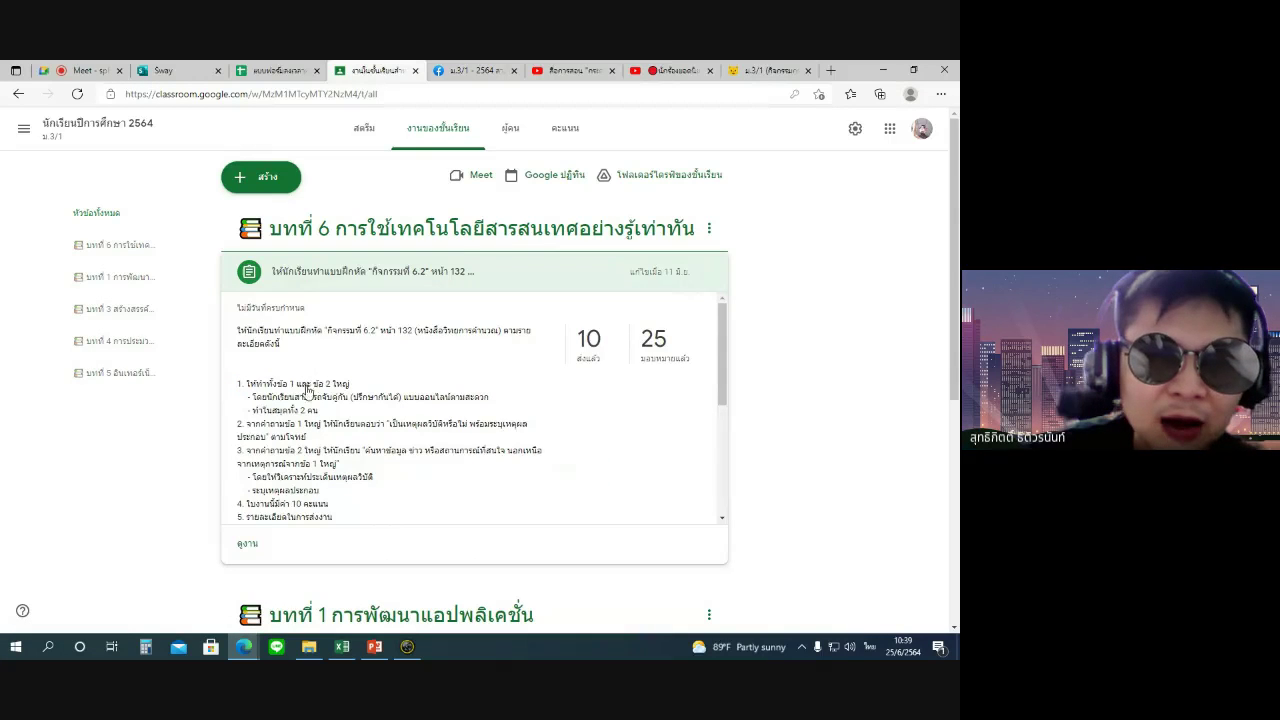
scroll(307, 391, down, 1)
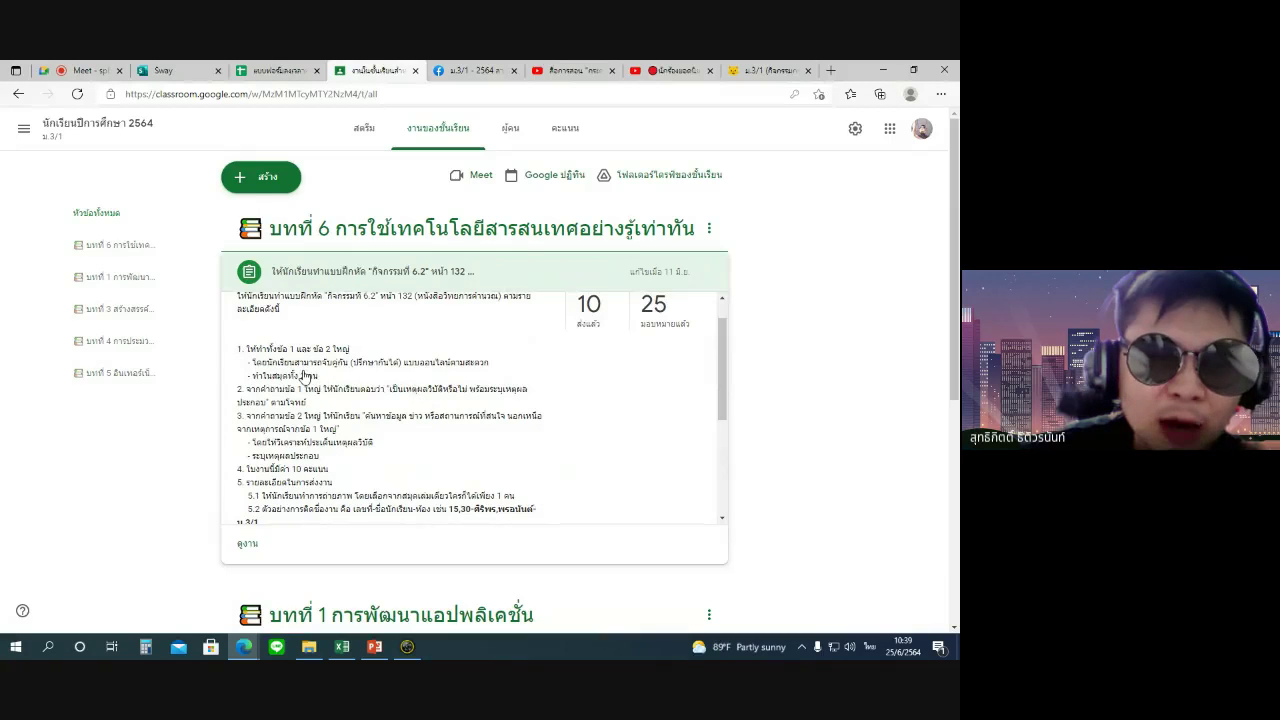
scroll(575, 372, up, 1)
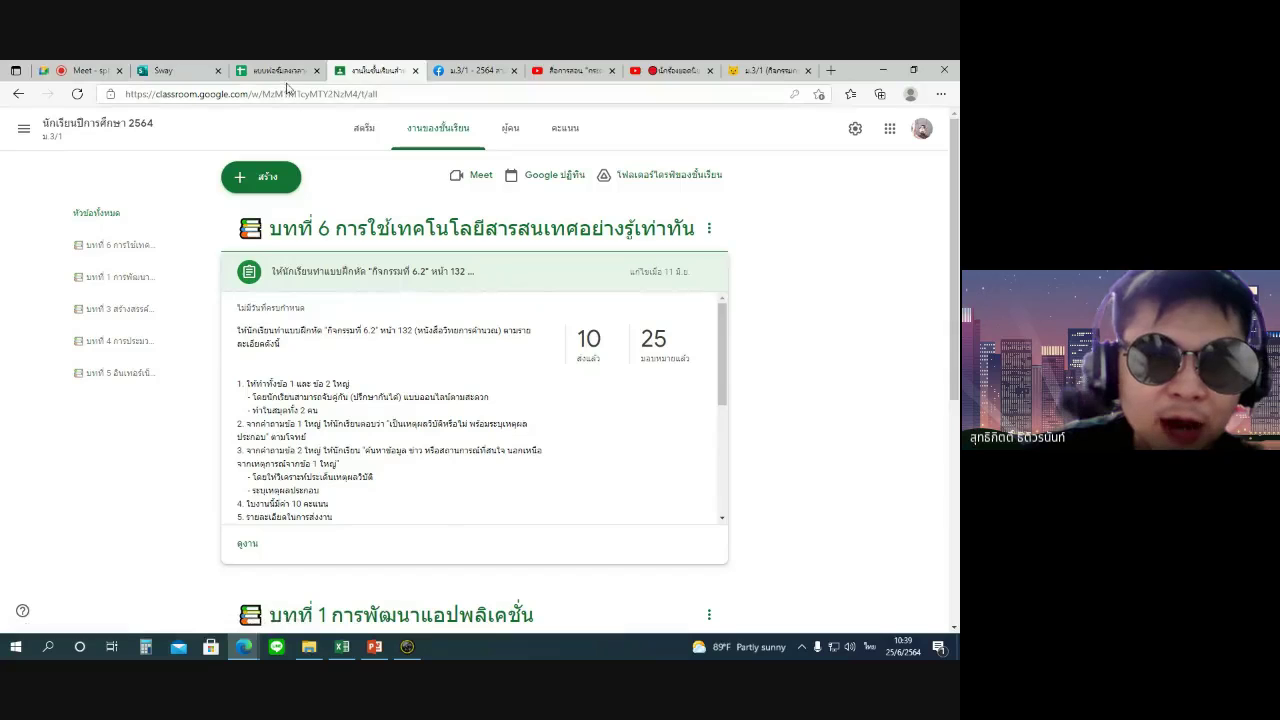
click(342, 646)
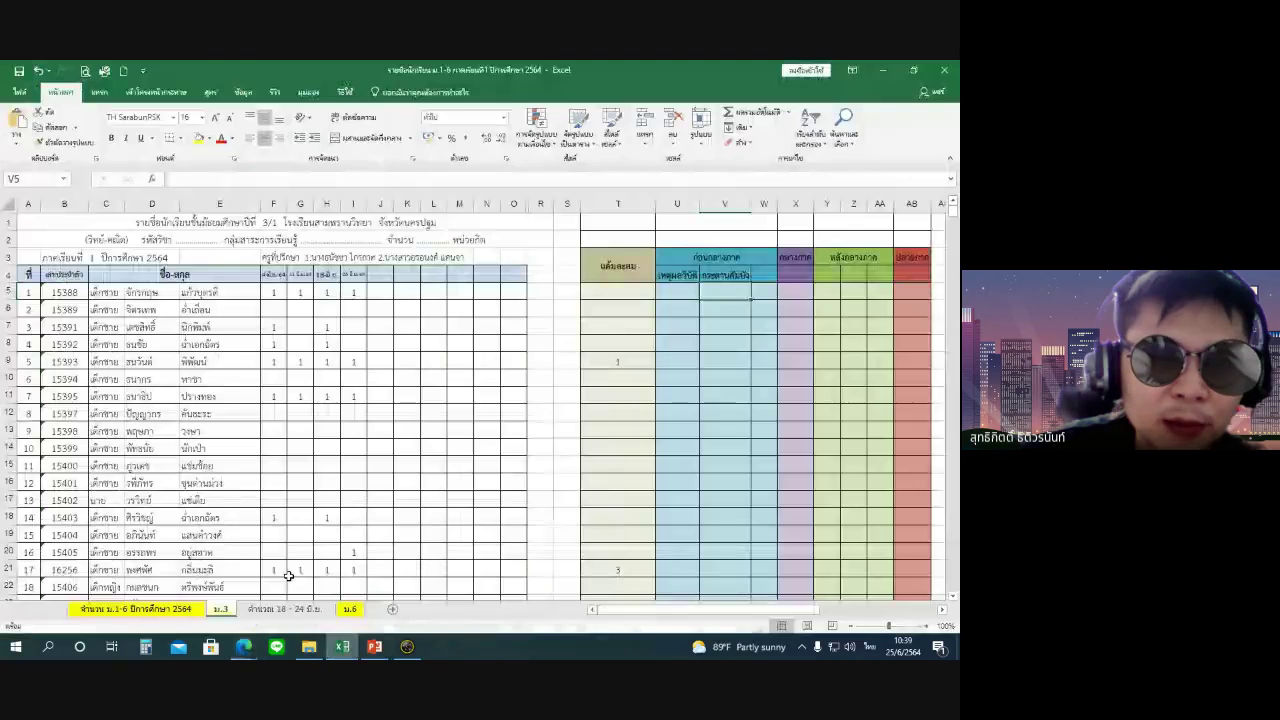
Step: Scroll to the totals row showing 14 present and 23 absent on 25 มิ.ย. 64
scroll(230, 485, down, 7)
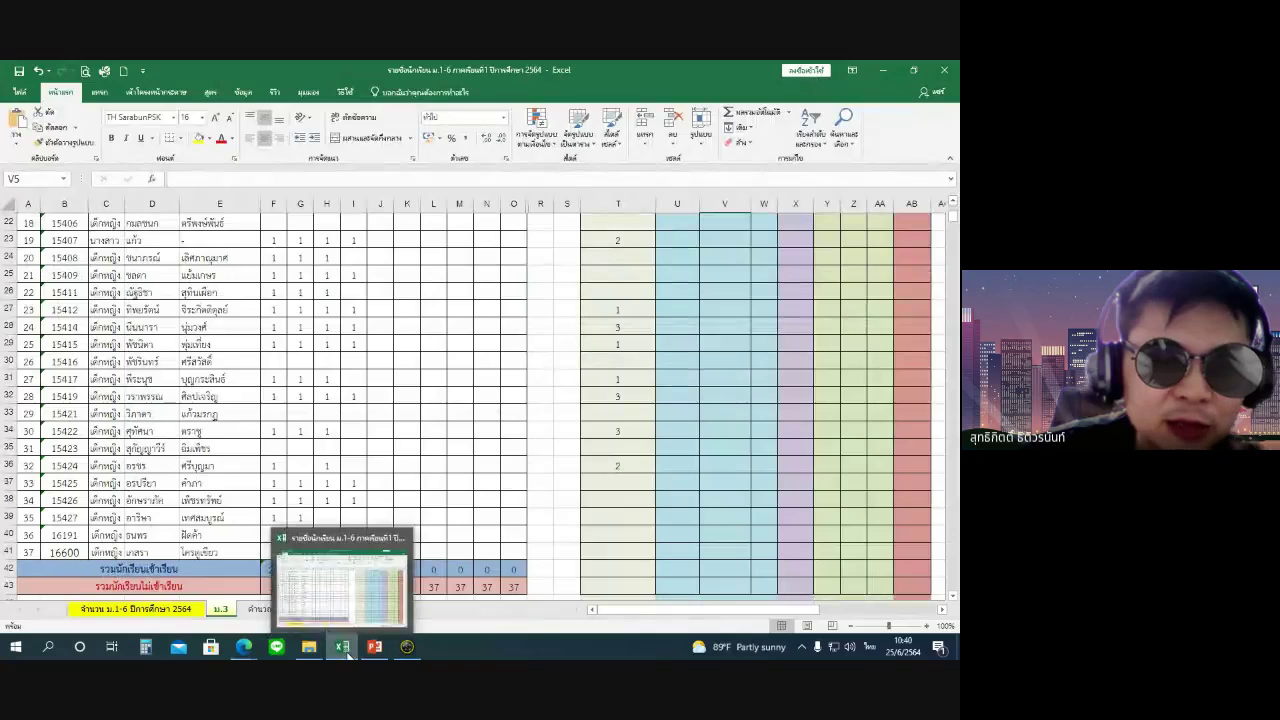
click(344, 648)
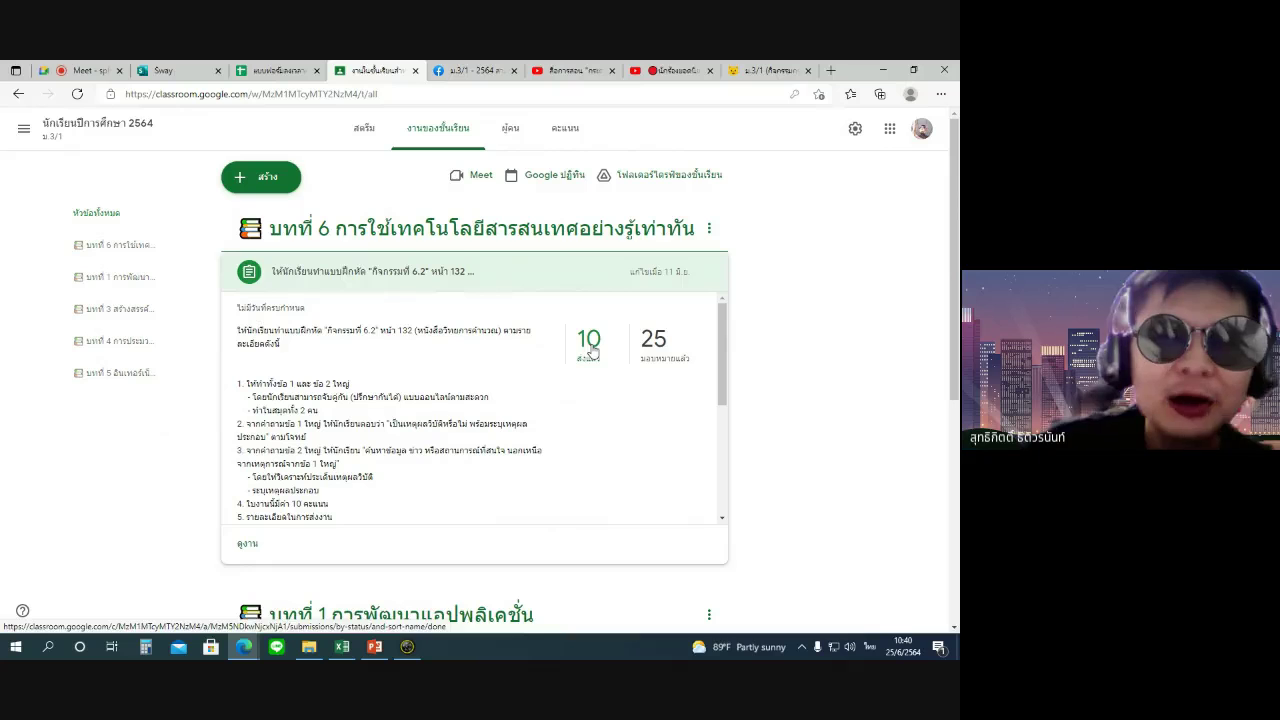
Step: Read the Chapter 6 instructions down to its Sway, e-book, video and PDF attachments
scroll(575, 418, down, 2)
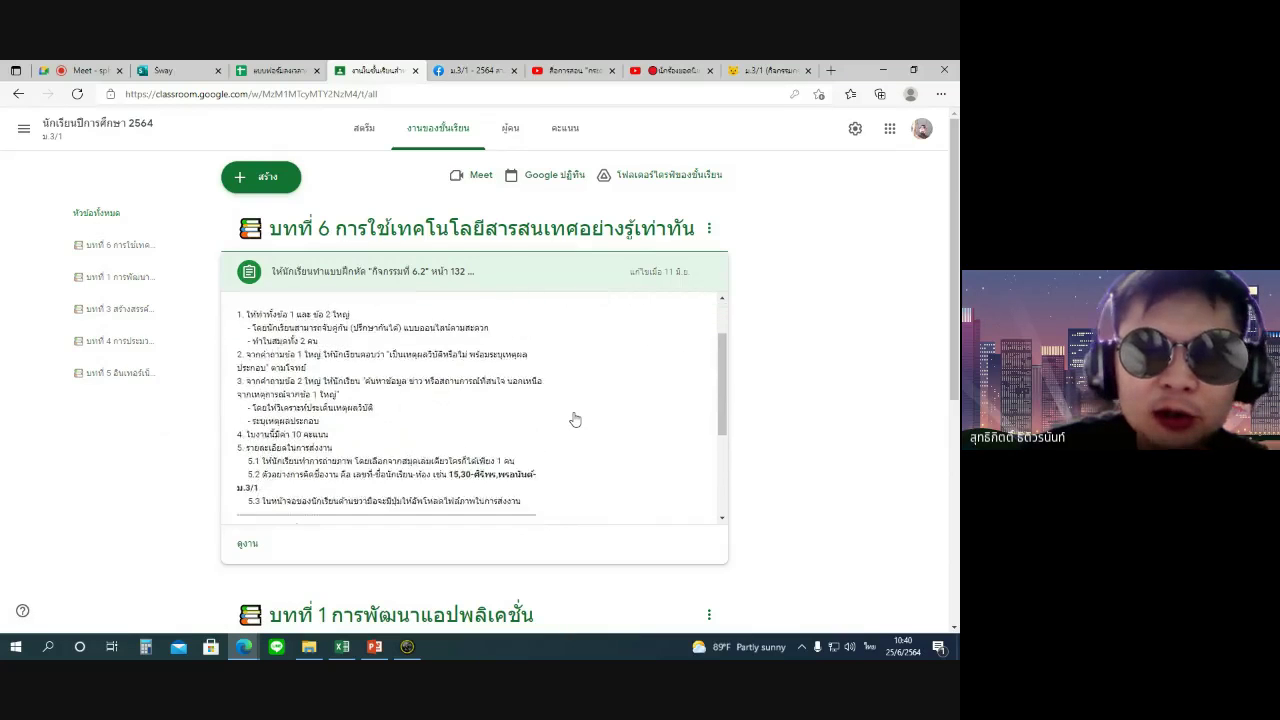
scroll(575, 418, down, 2)
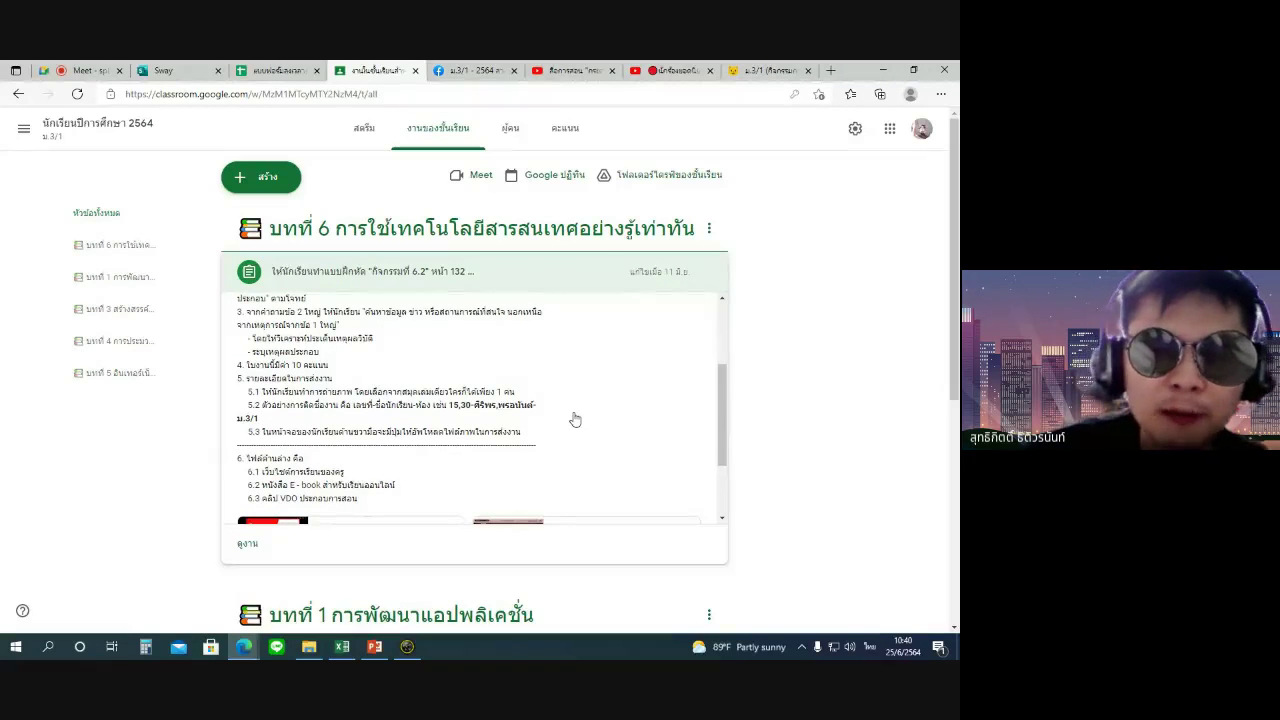
scroll(575, 418, down, 2)
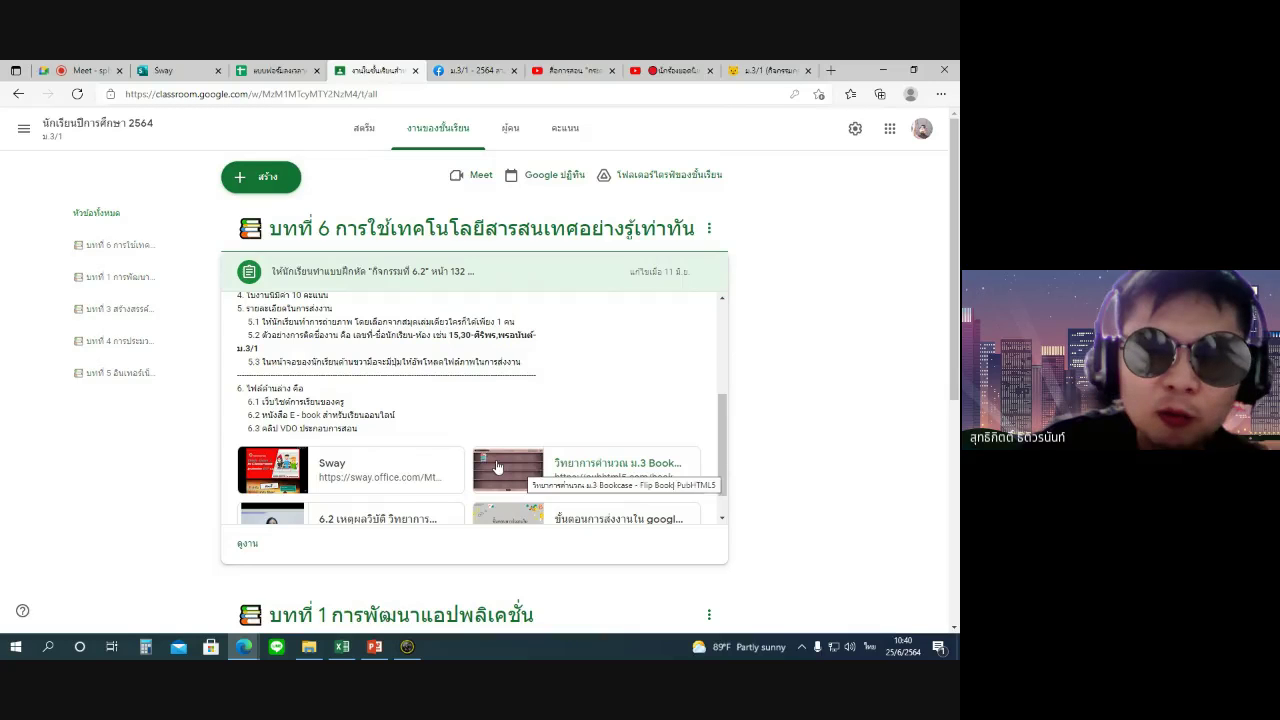
scroll(499, 463, down, 1)
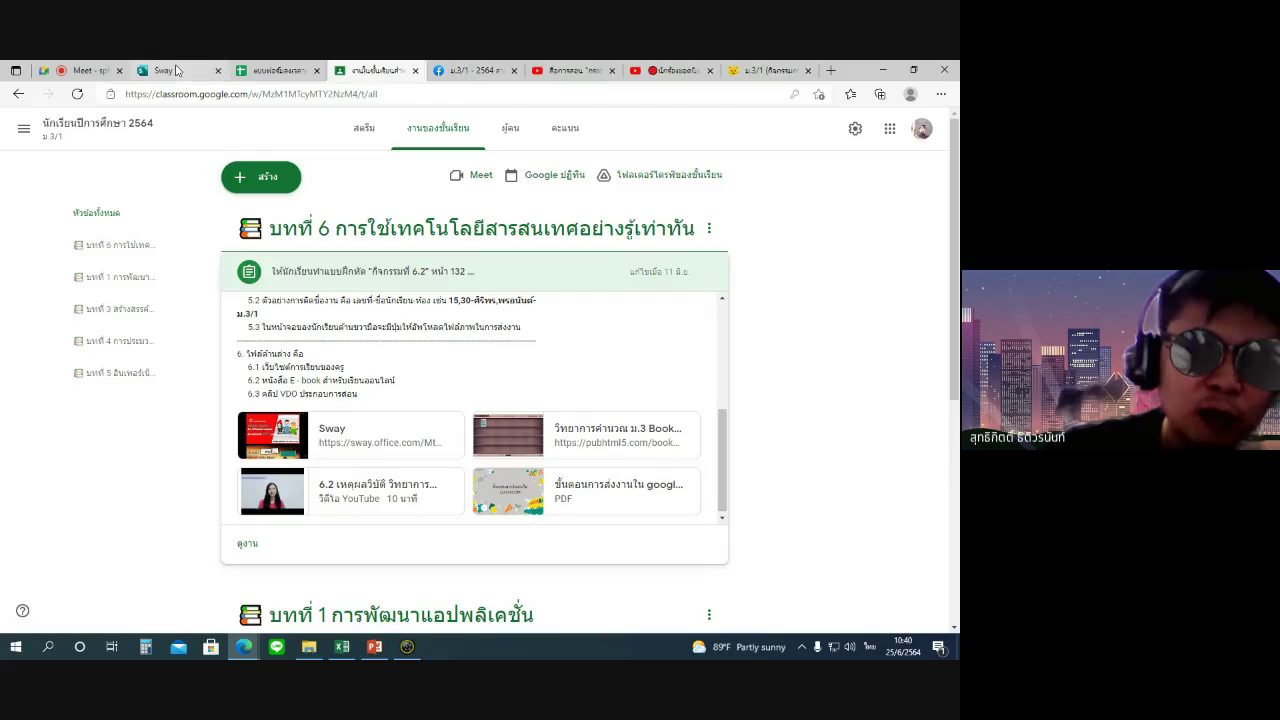
click(170, 70)
Step: Scroll the Sway page down to the Kodu Game Lab 3D, M.Tam Channel and ทบทวนบทเรียน cards
scroll(409, 298, down, 1)
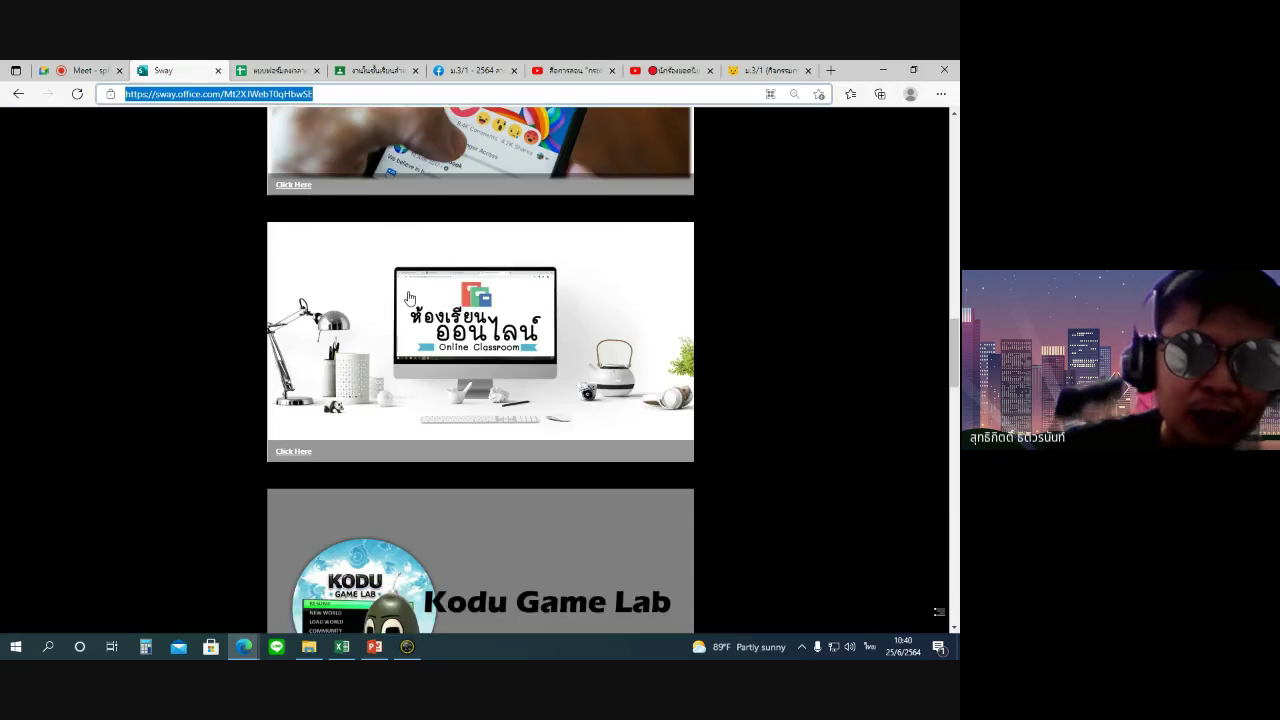
scroll(411, 298, down, 10)
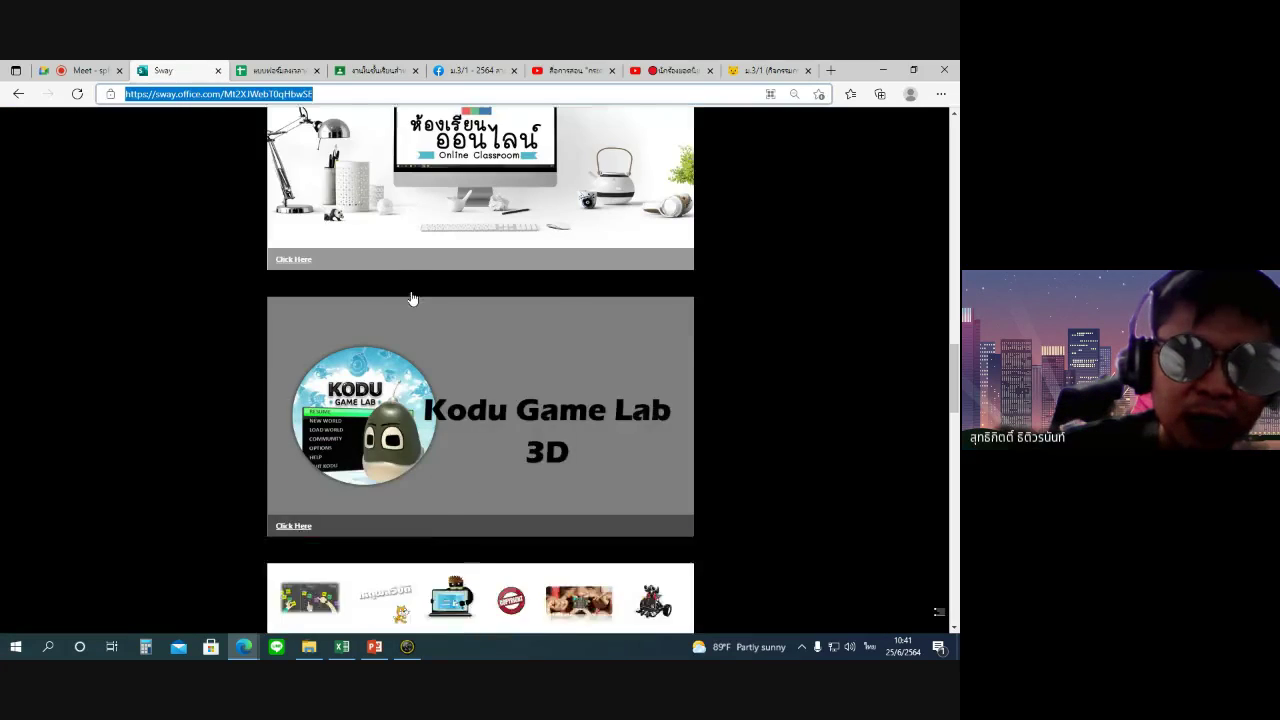
scroll(411, 298, down, 12)
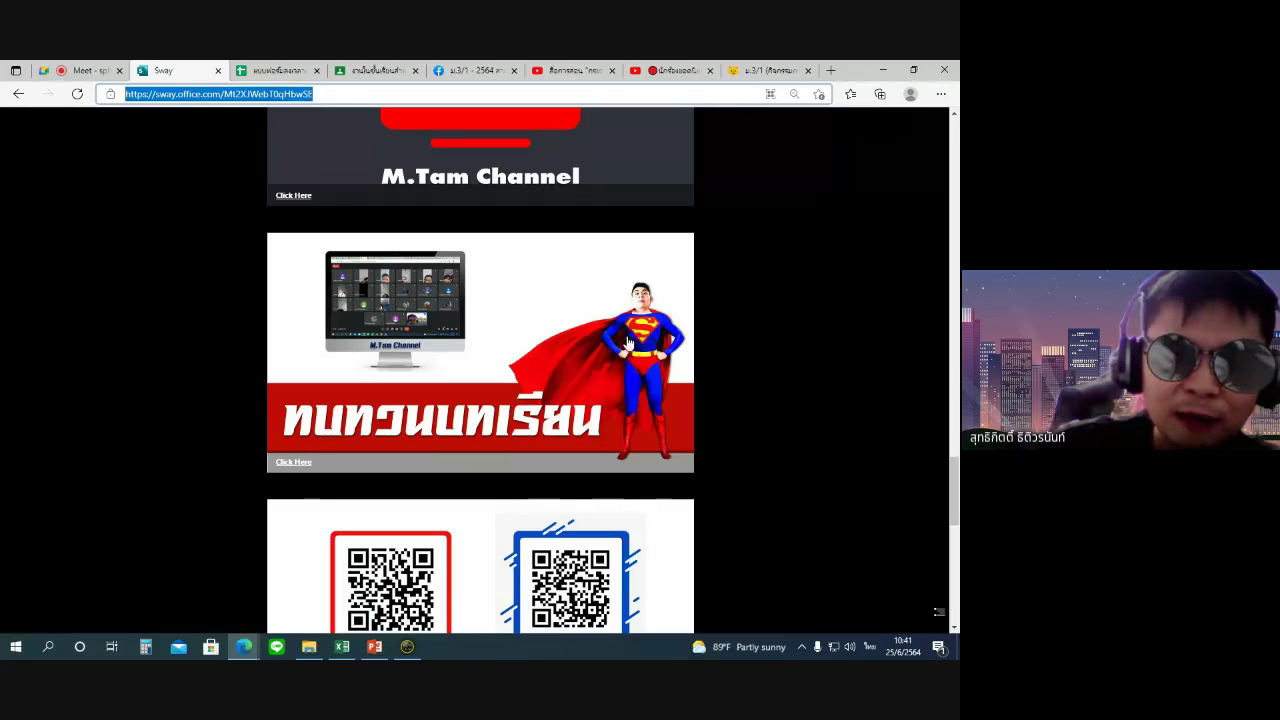
Step: Open the lesson-review Sway and play it to show its dated class links
click(292, 463)
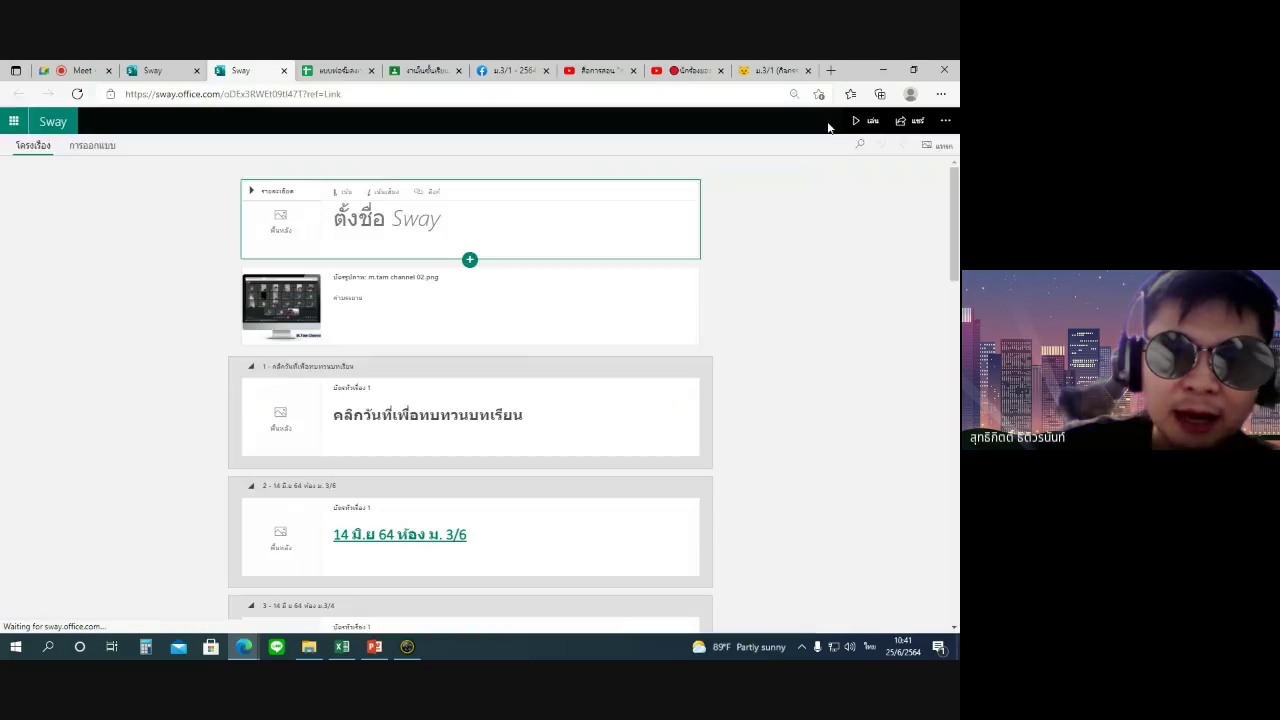
click(857, 125)
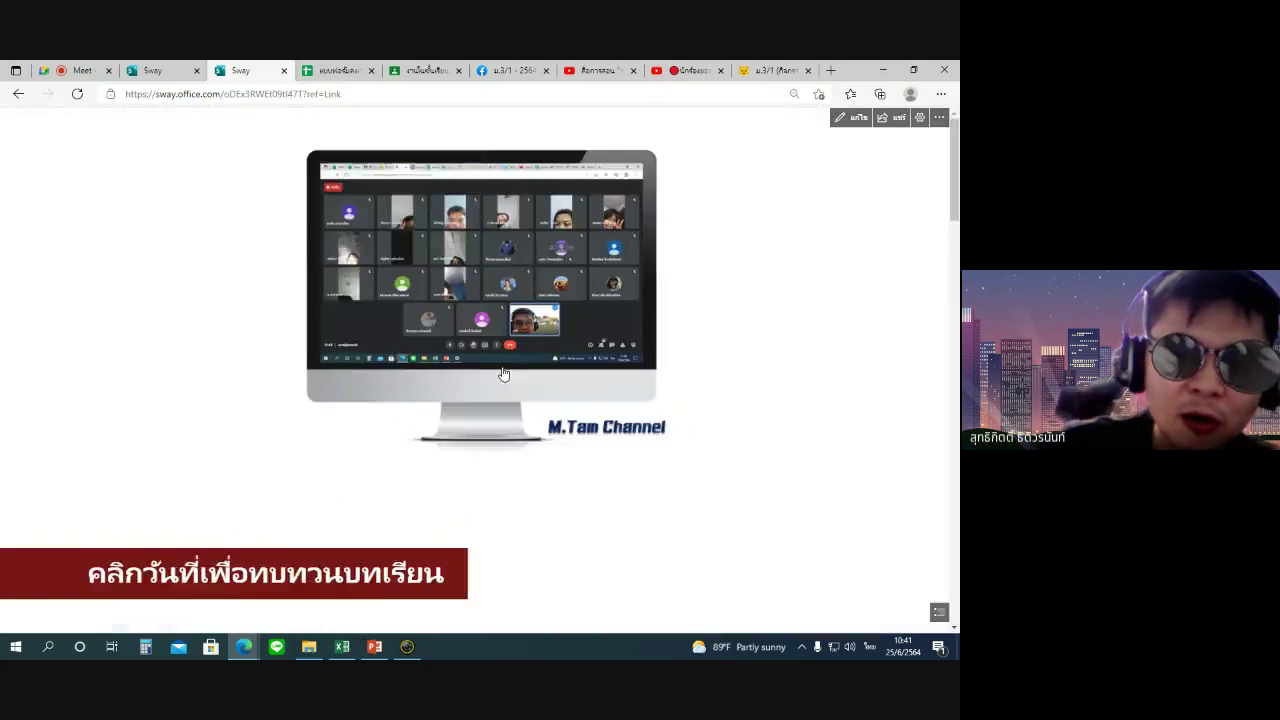
scroll(502, 372, down, 3)
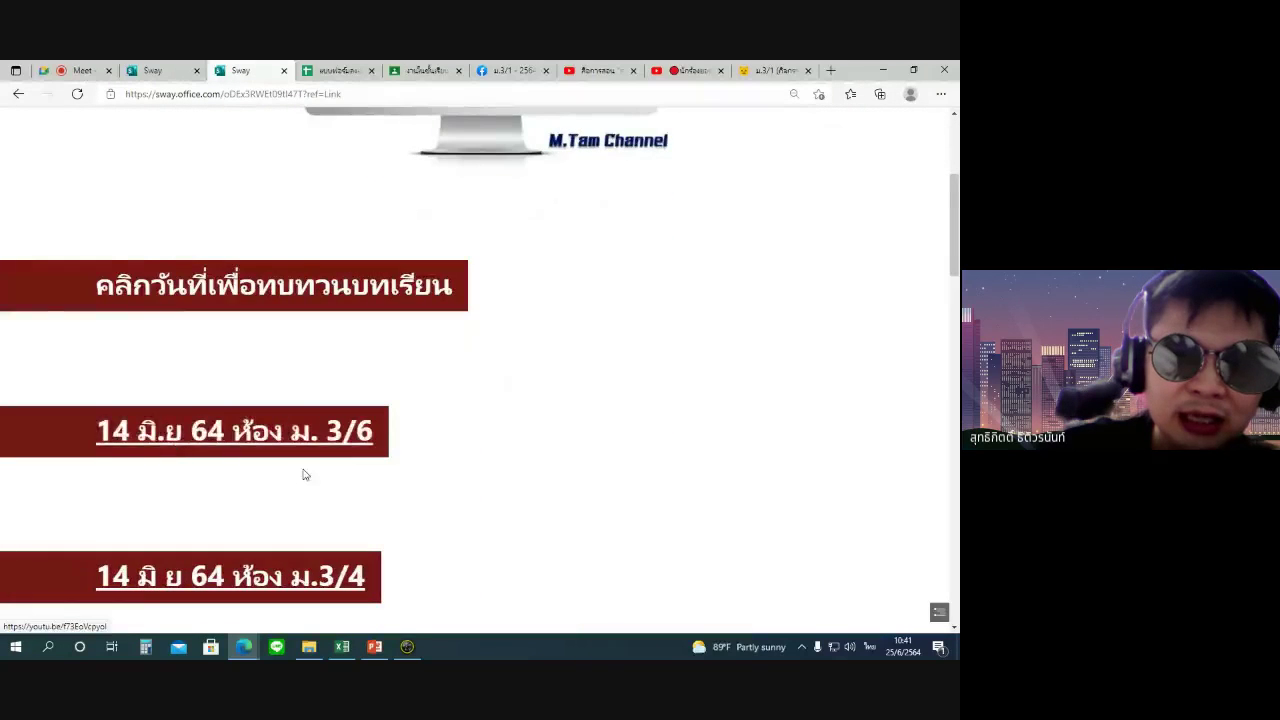
scroll(305, 475, down, 3)
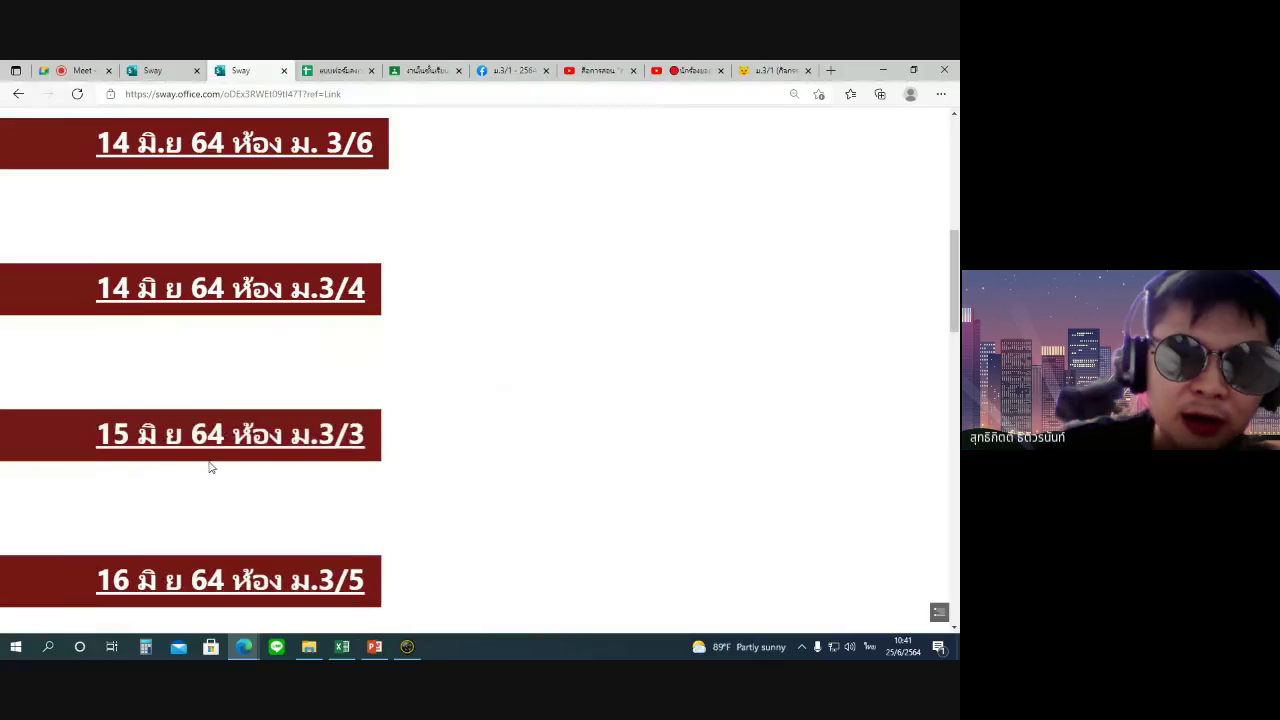
scroll(277, 530, down, 2)
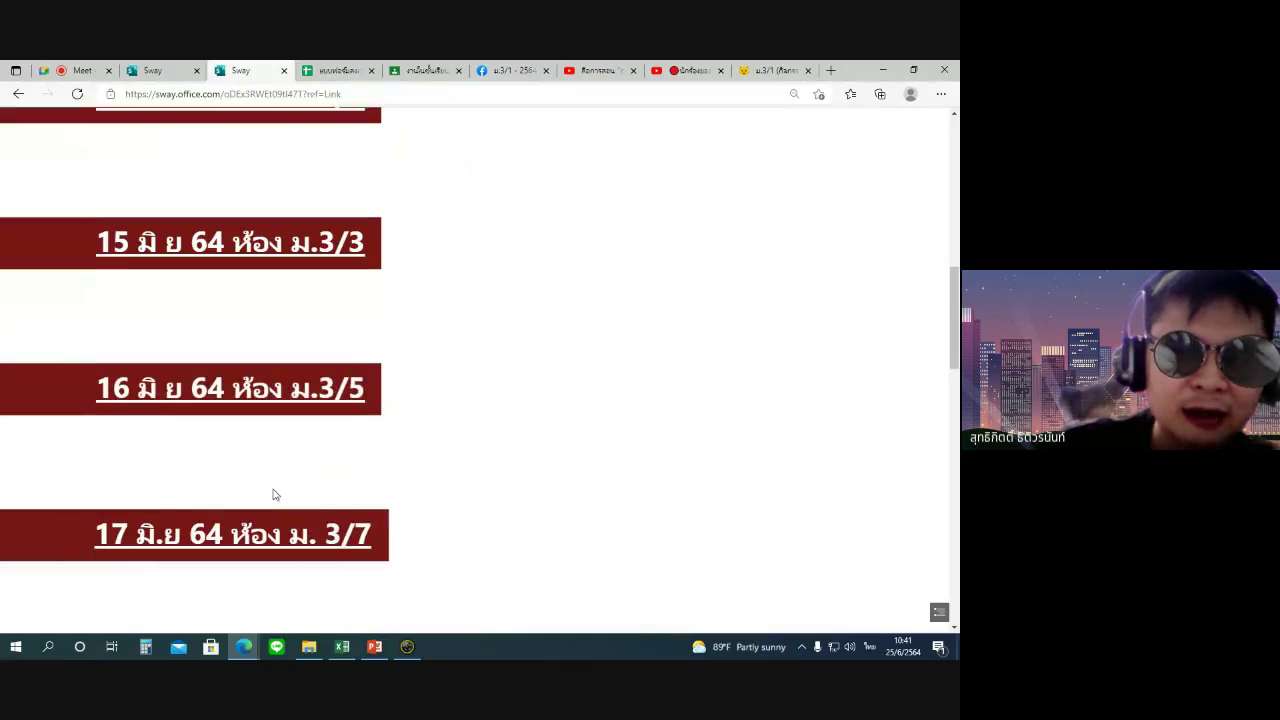
click(75, 70)
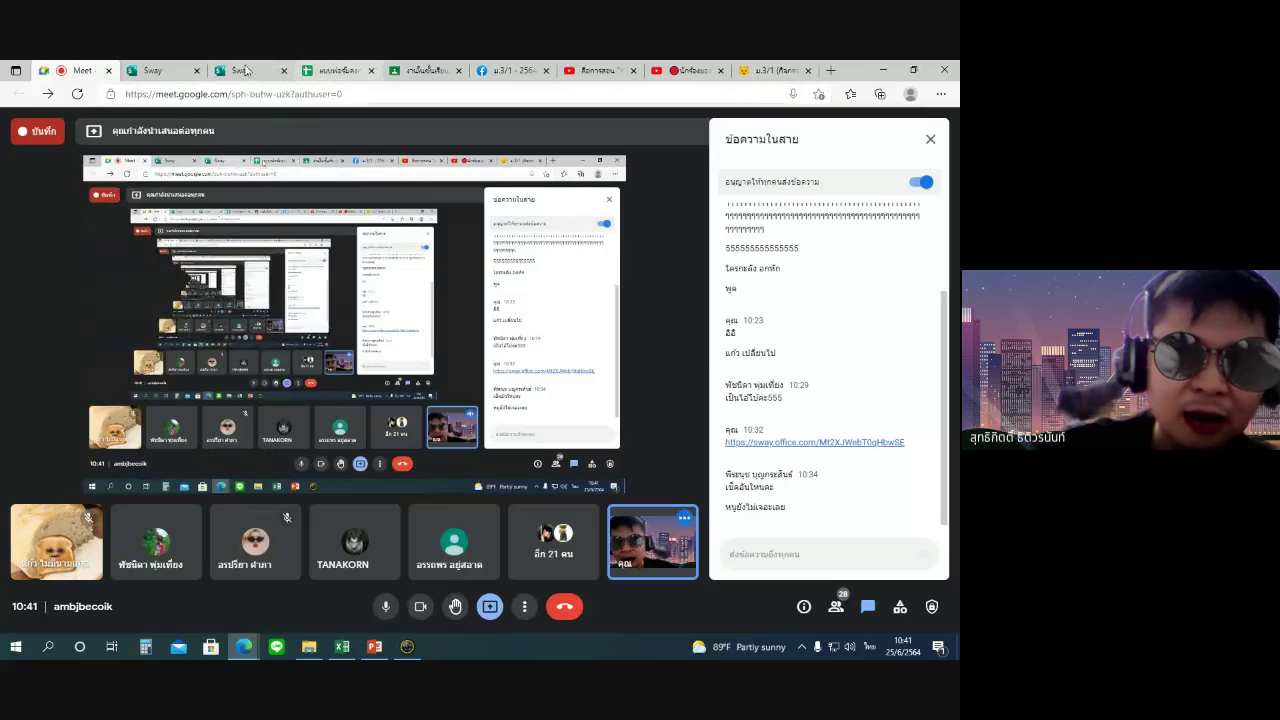
click(240, 70)
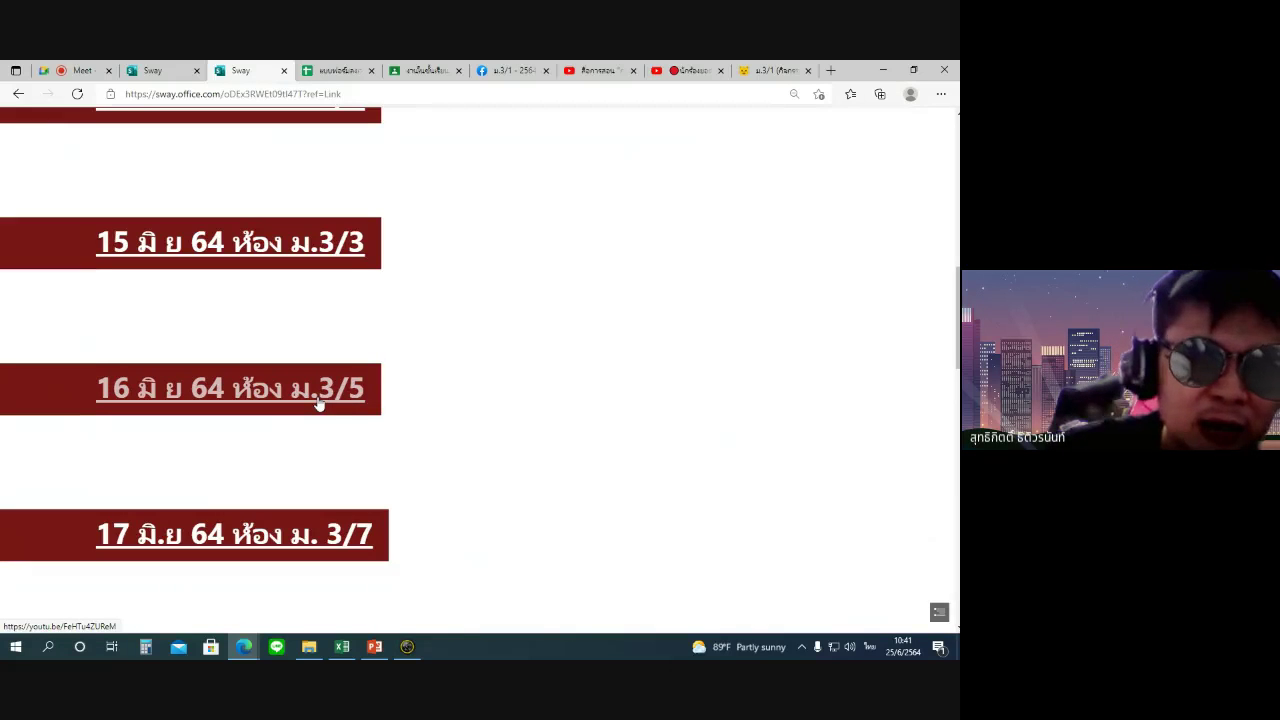
scroll(252, 525, down, 1)
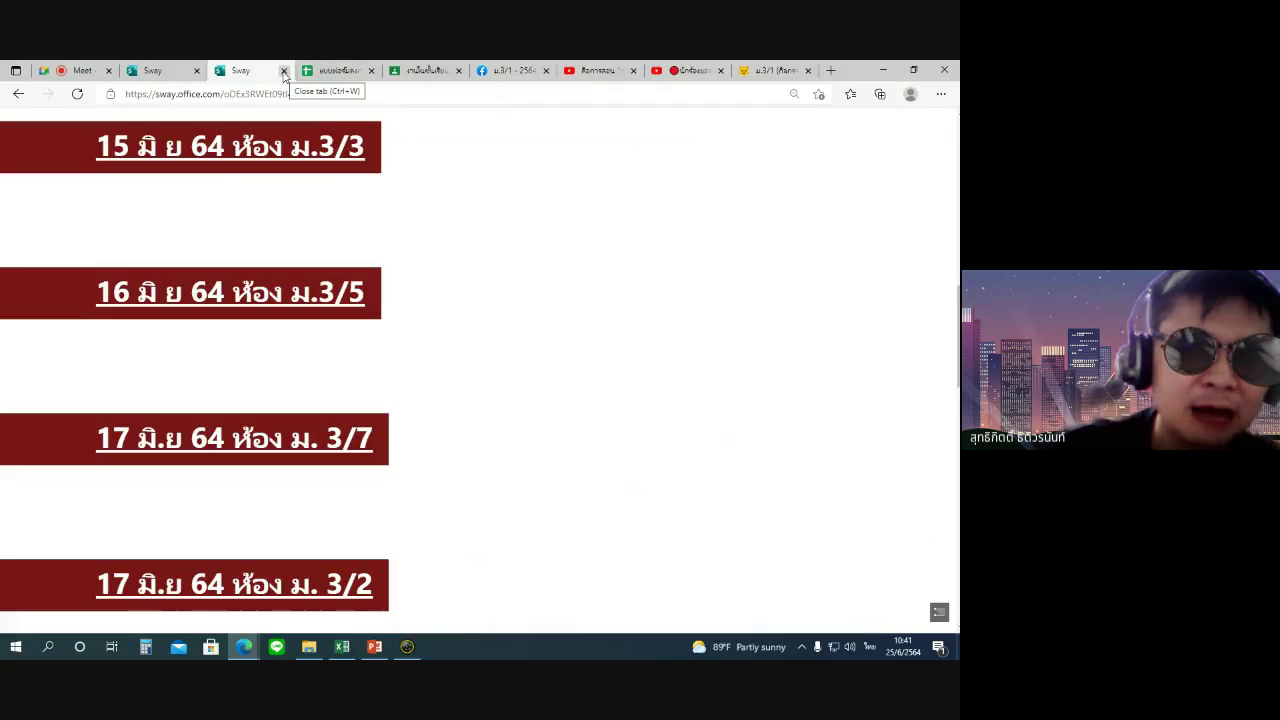
Step: Close the review Sway and show slide 1 of the PowerPoint lesson
click(284, 71)
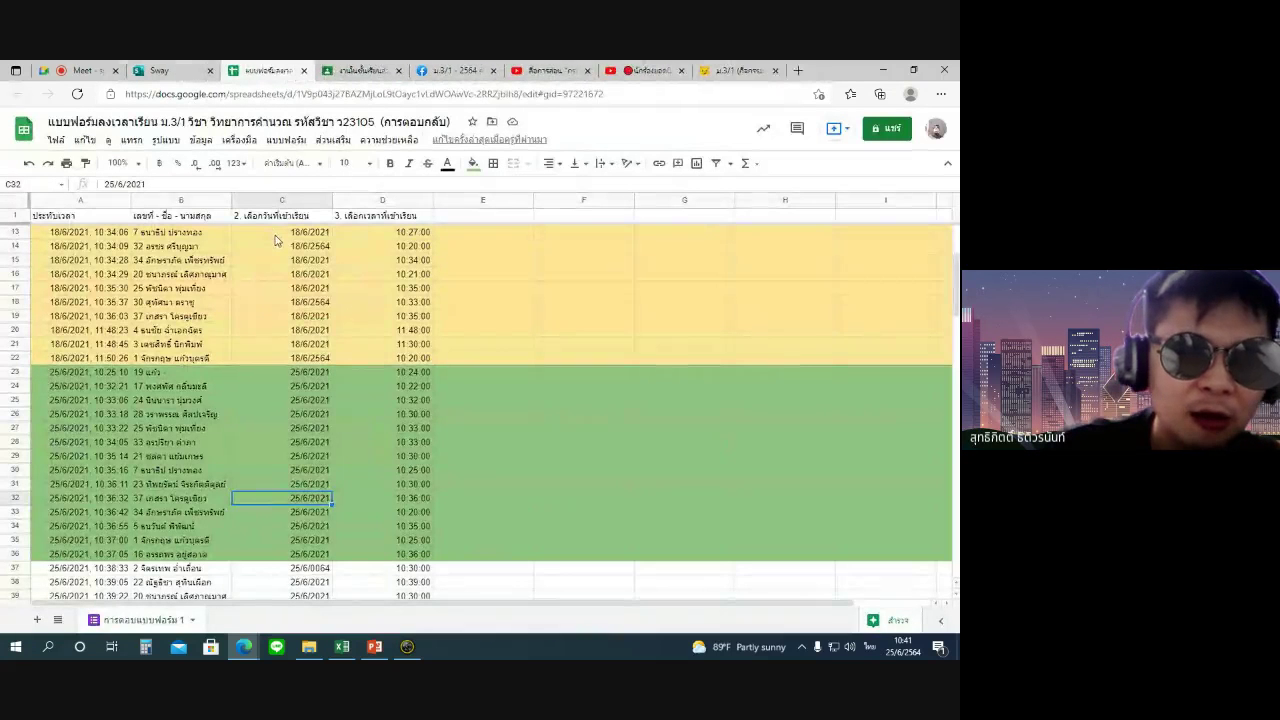
click(374, 647)
scroll(121, 188, up, 20)
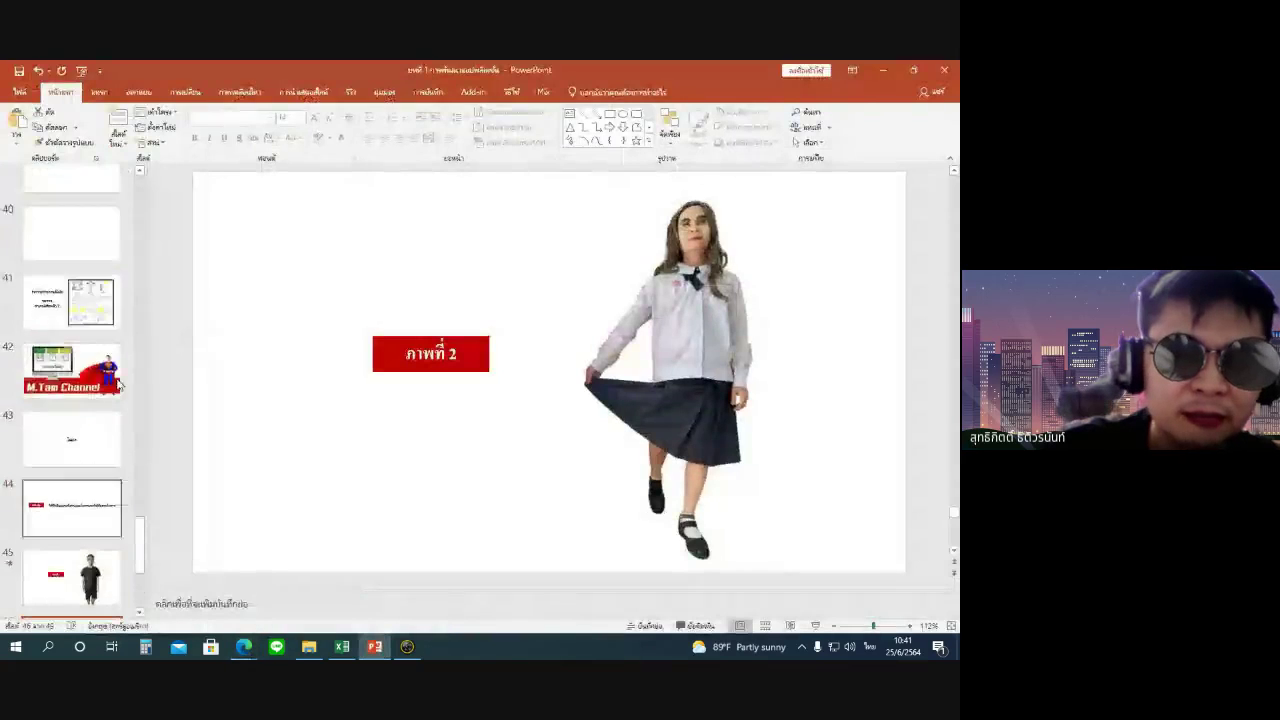
click(119, 190)
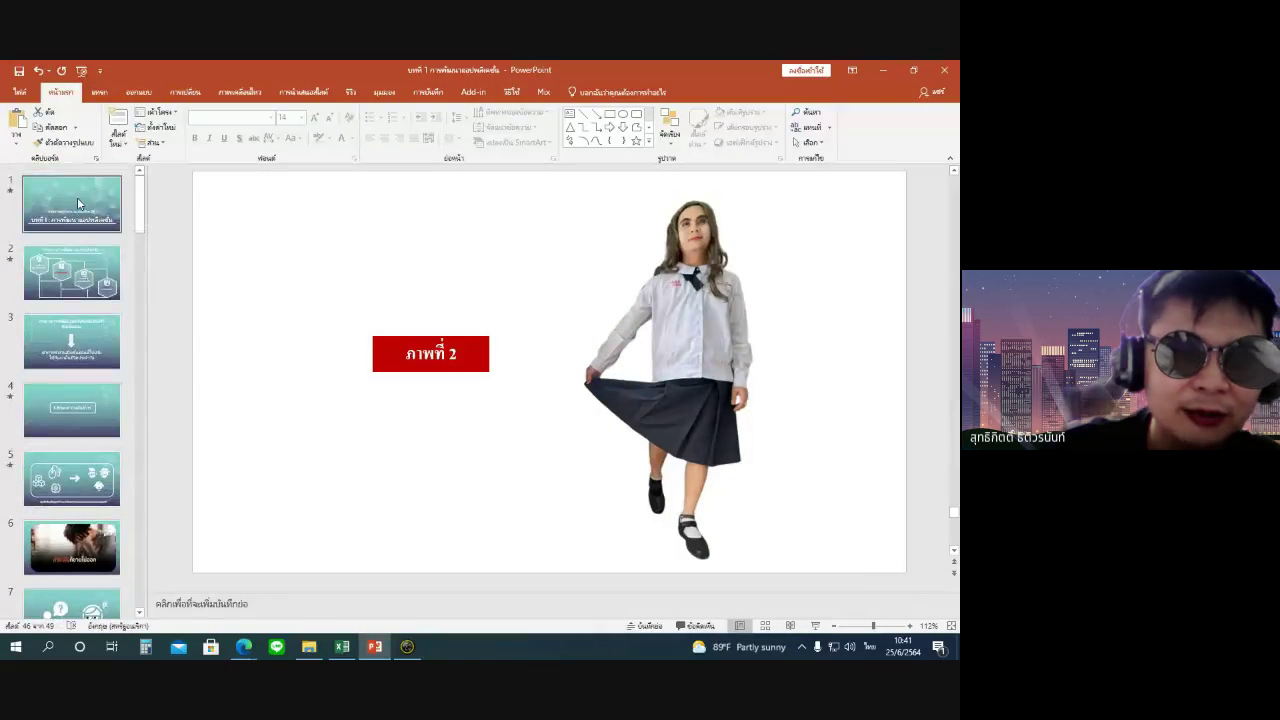
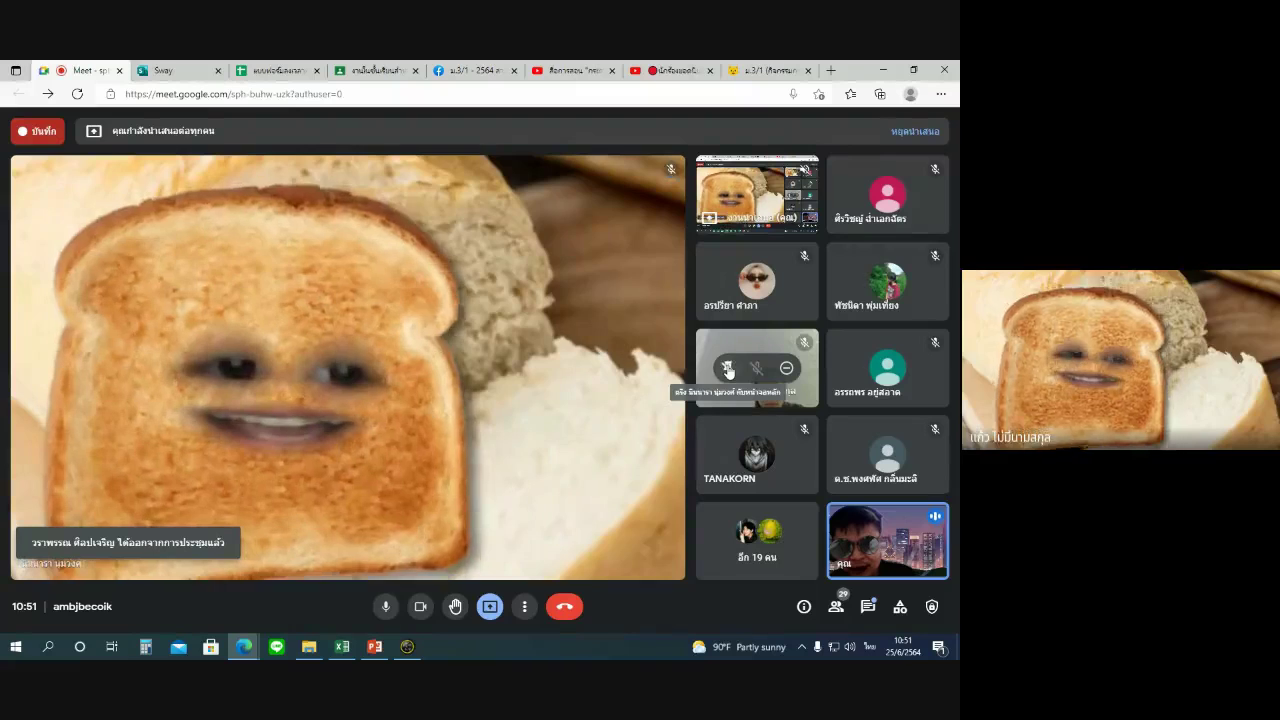
Step: Pin the student's camera to Meet's main stage, then bring the Excel score spreadsheet forward
click(729, 369)
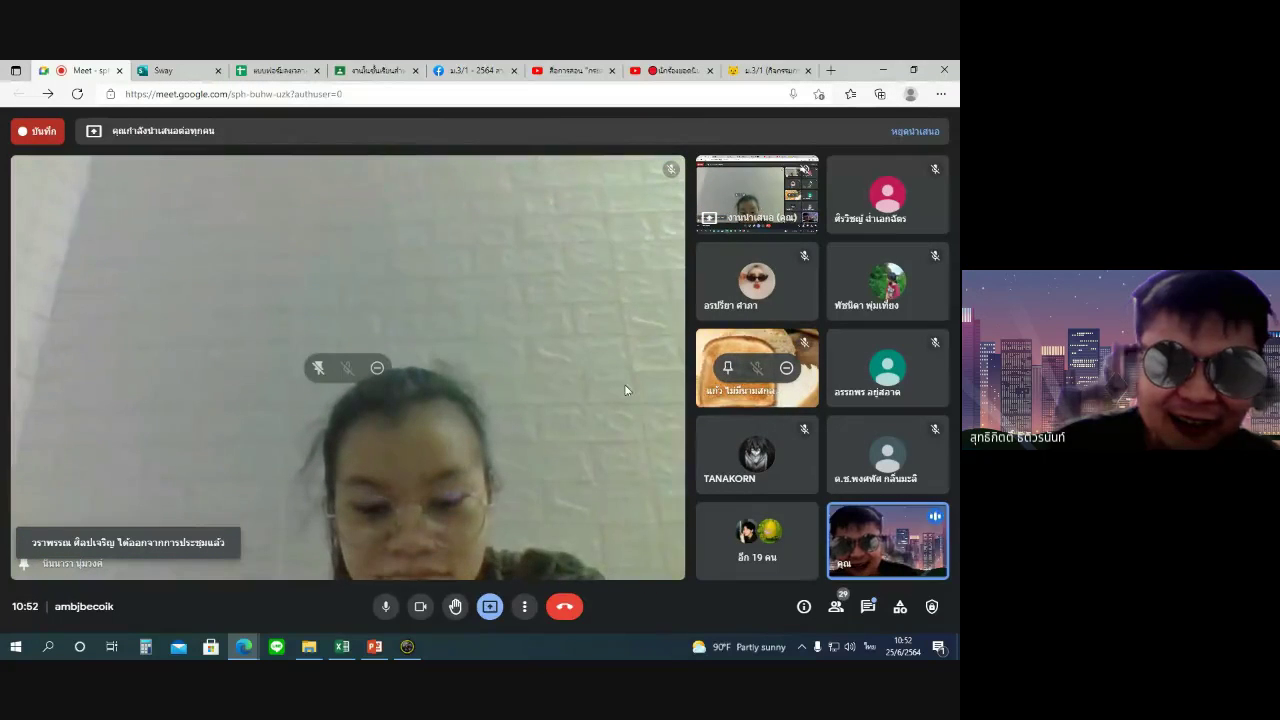
click(728, 368)
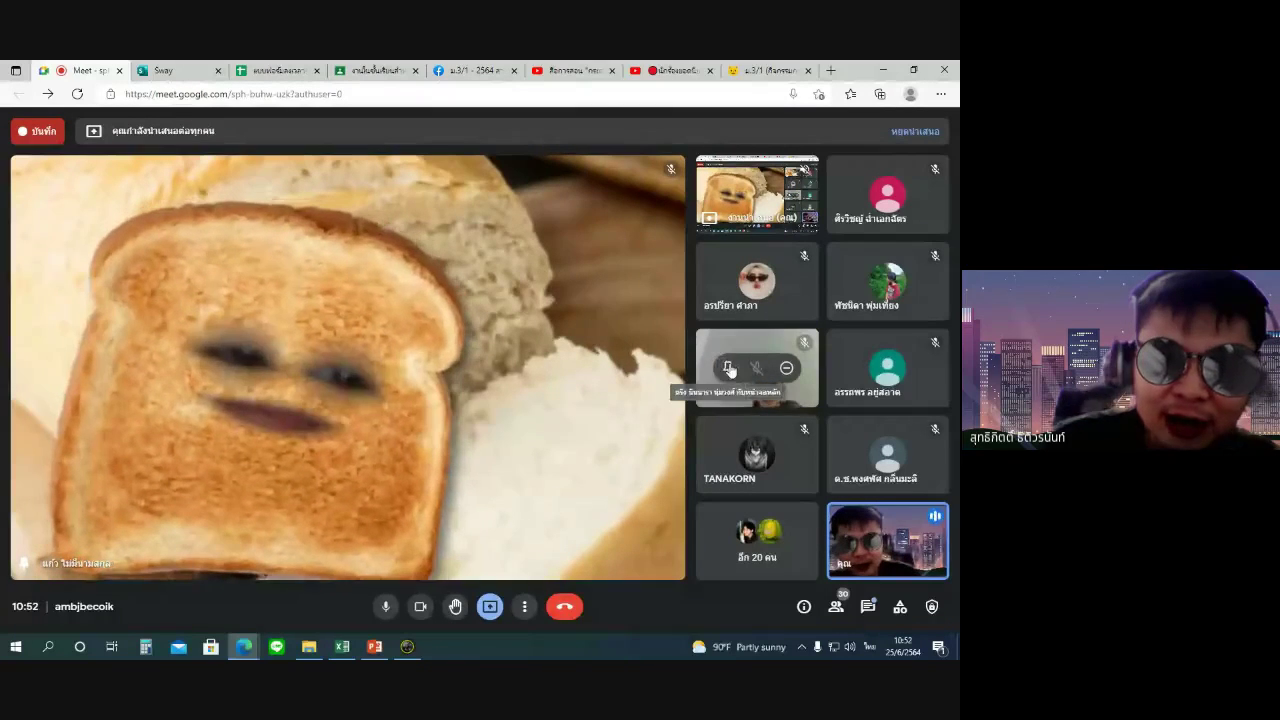
click(728, 368)
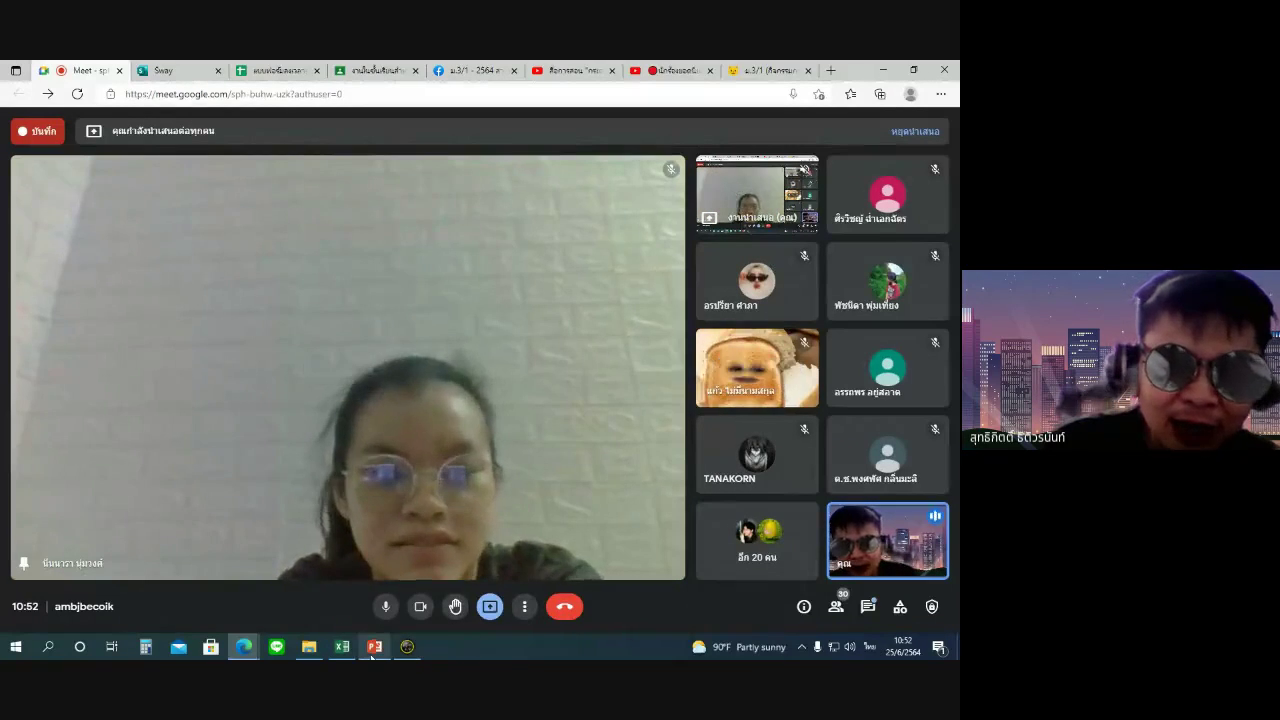
click(343, 648)
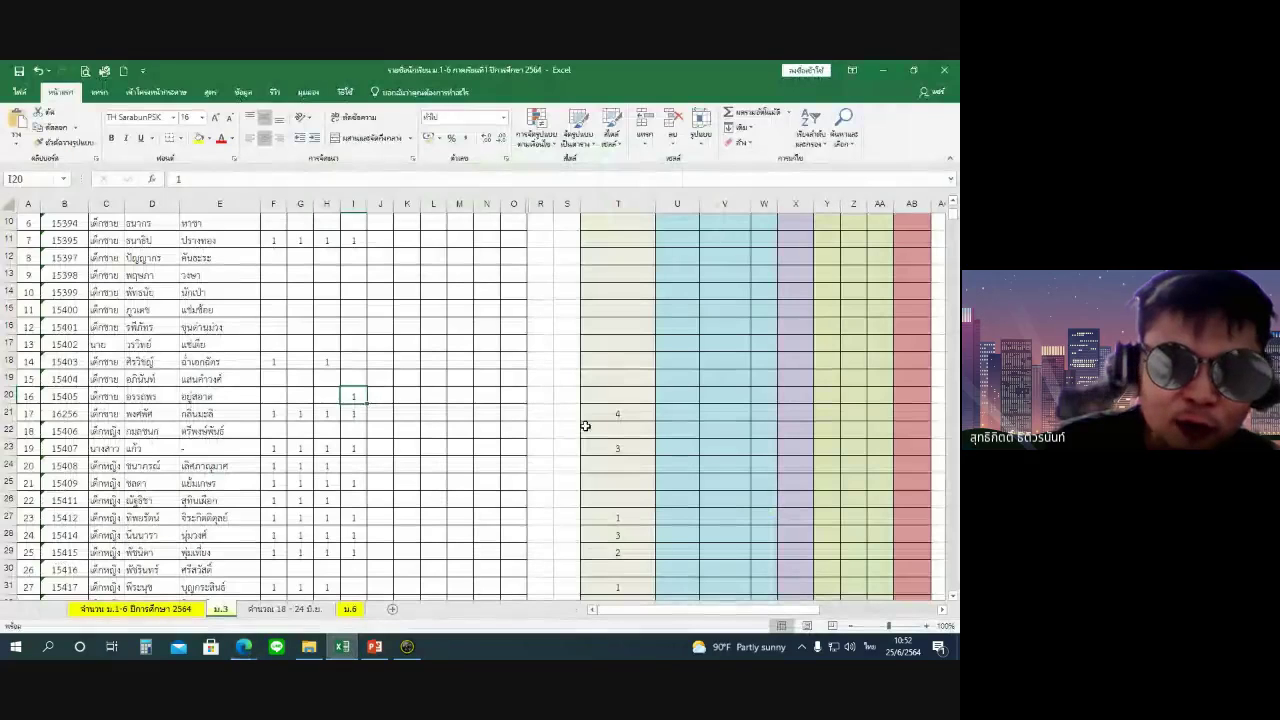
Step: Change the score in cell T28 from 3 to 4 and go back to the Meet call
click(622, 537)
text(4)
key(Return)
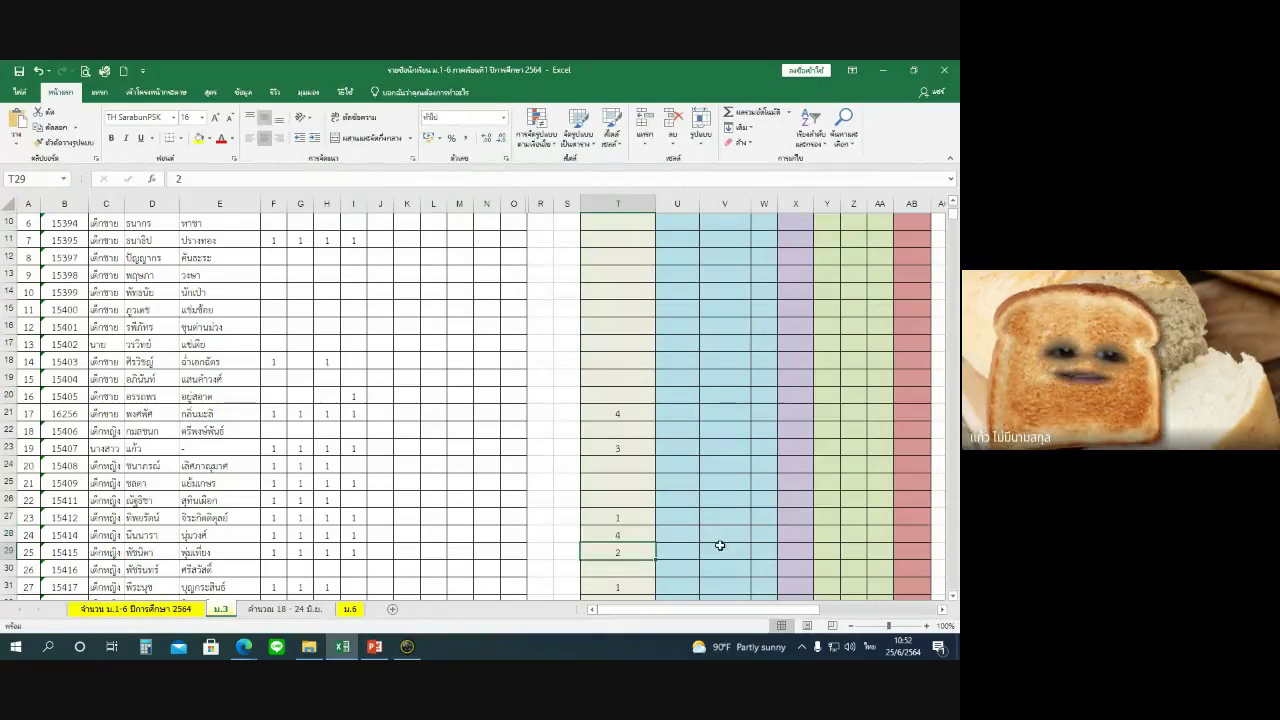
click(343, 648)
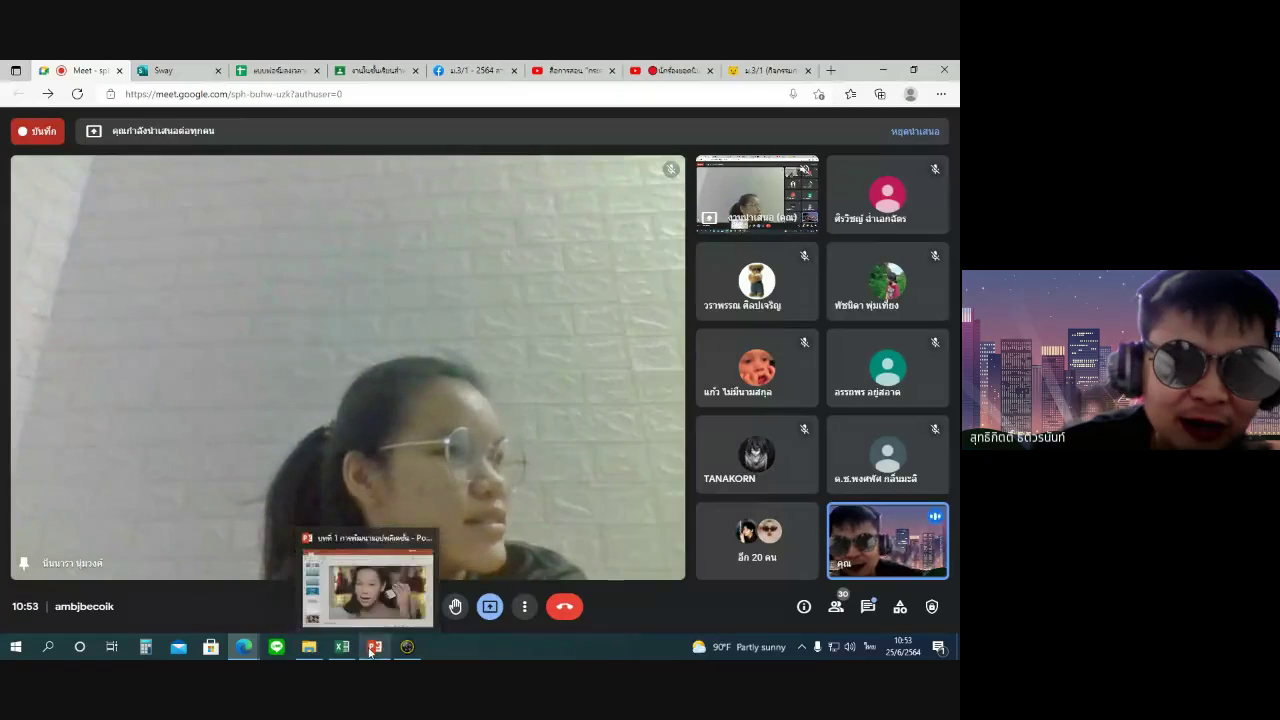
Step: Bring up the PowerPoint presentation at slide 39, browse the thumbnails, then minimize it
click(374, 647)
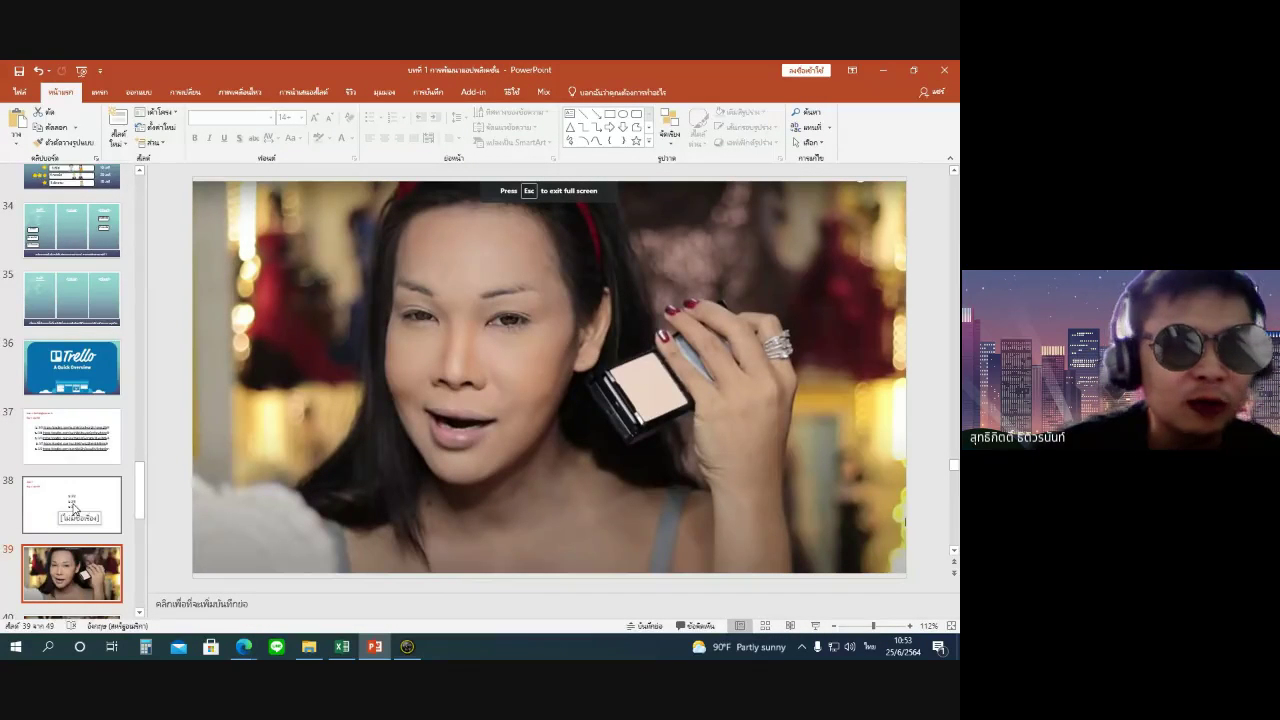
scroll(73, 508, down, 1)
scroll(73, 508, up, 1)
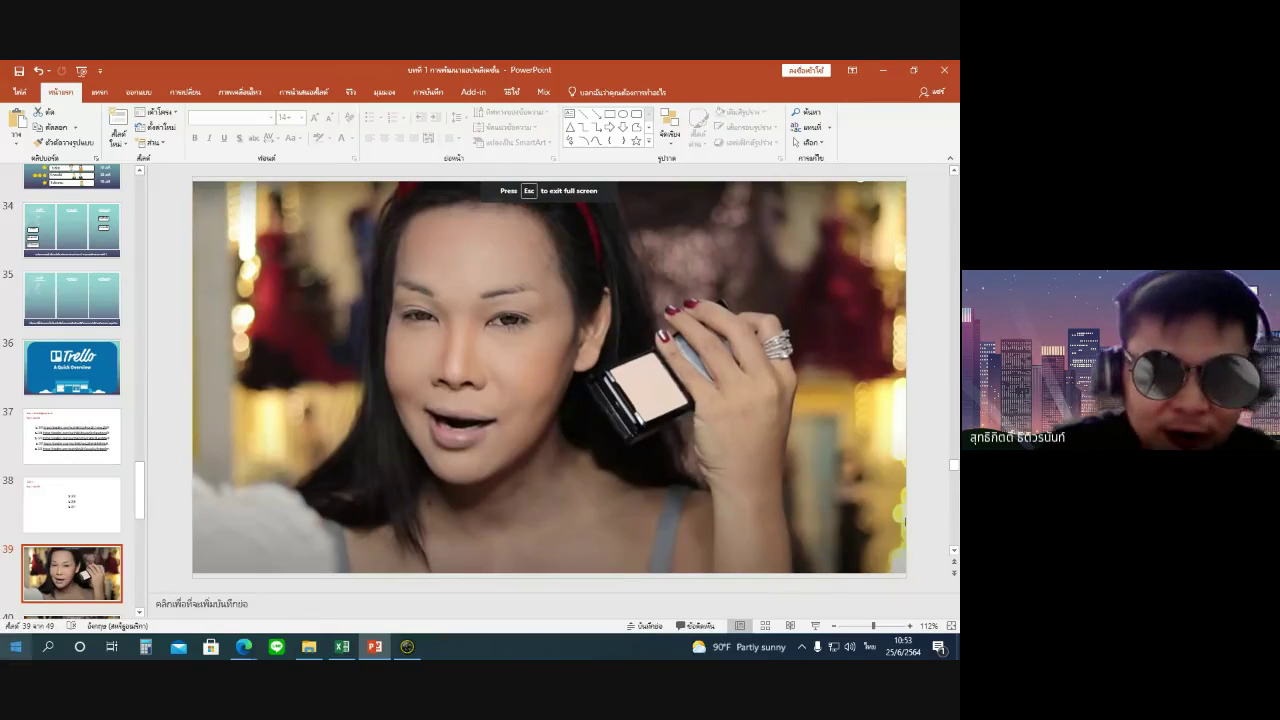
click(375, 646)
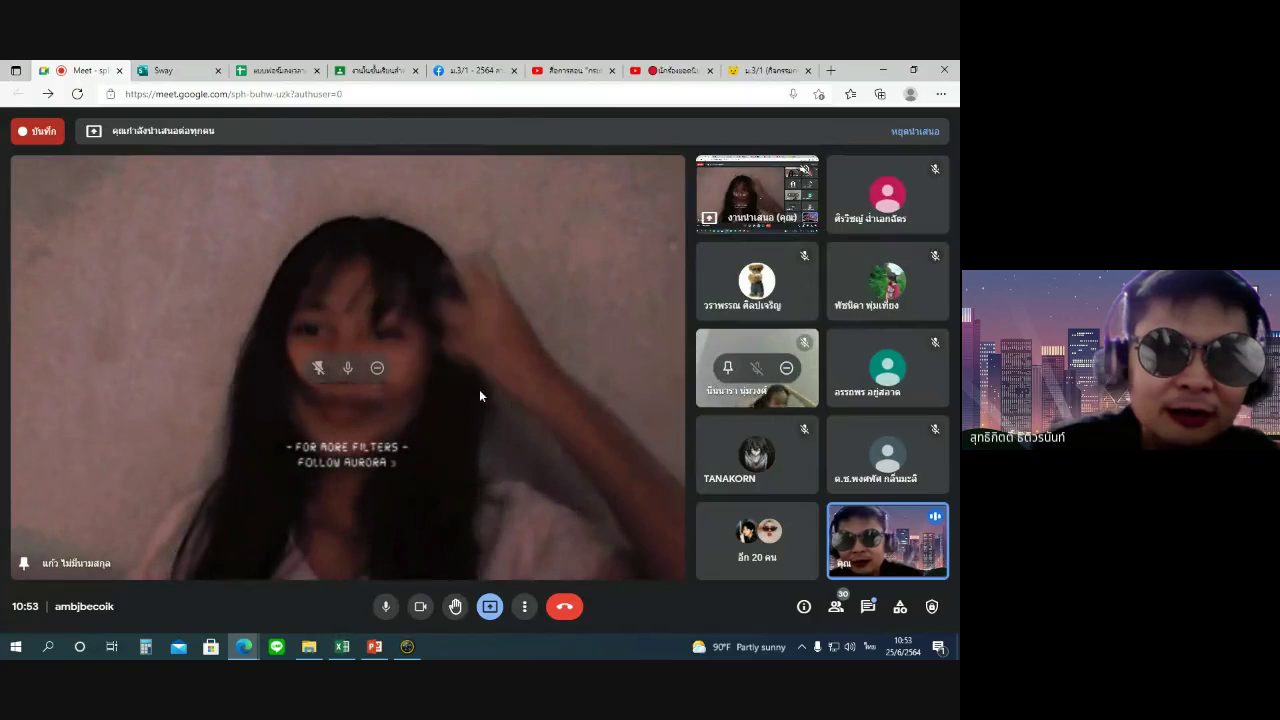
Step: Mute the featured participant and bring the Excel score spreadsheet back in front
click(347, 368)
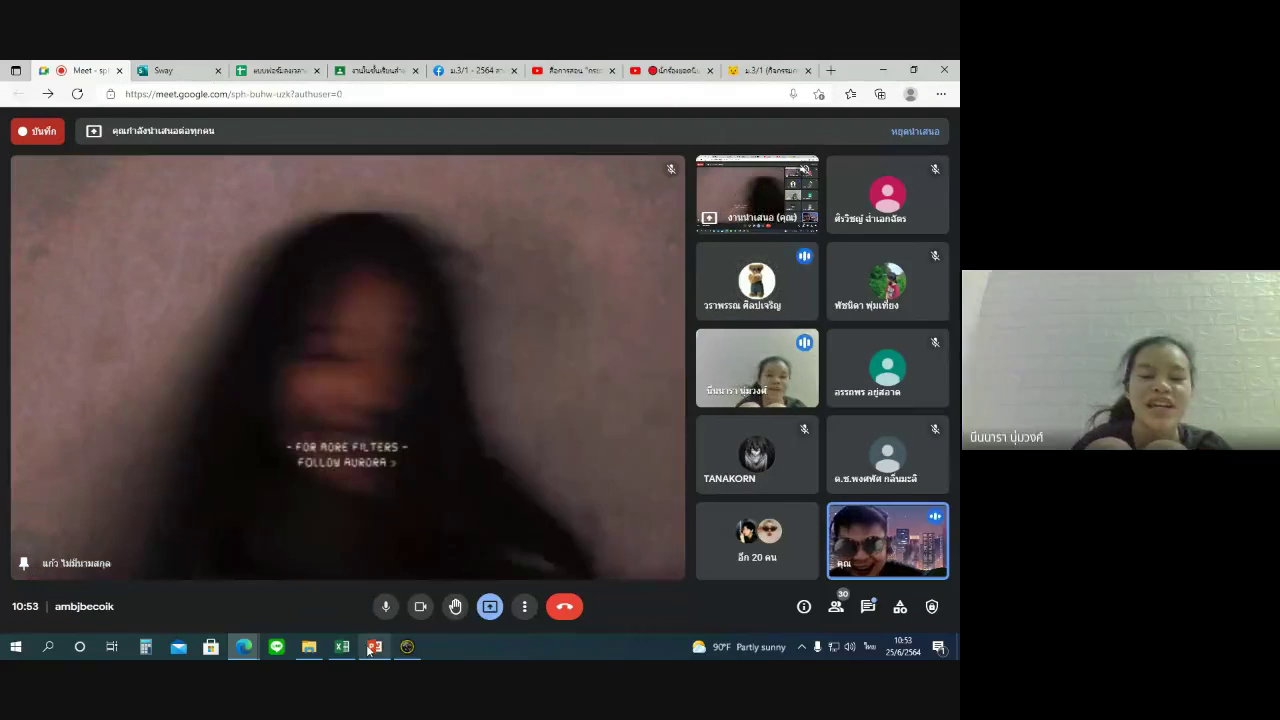
mouse_move(372, 650)
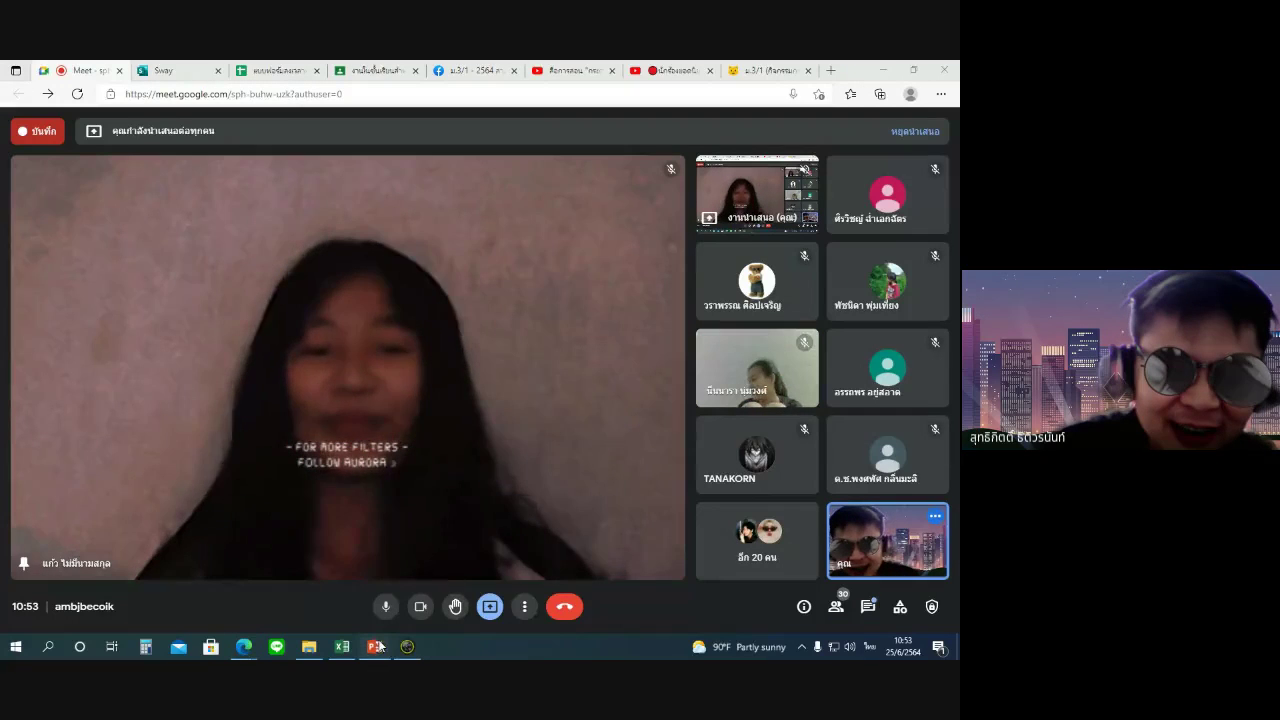
click(342, 646)
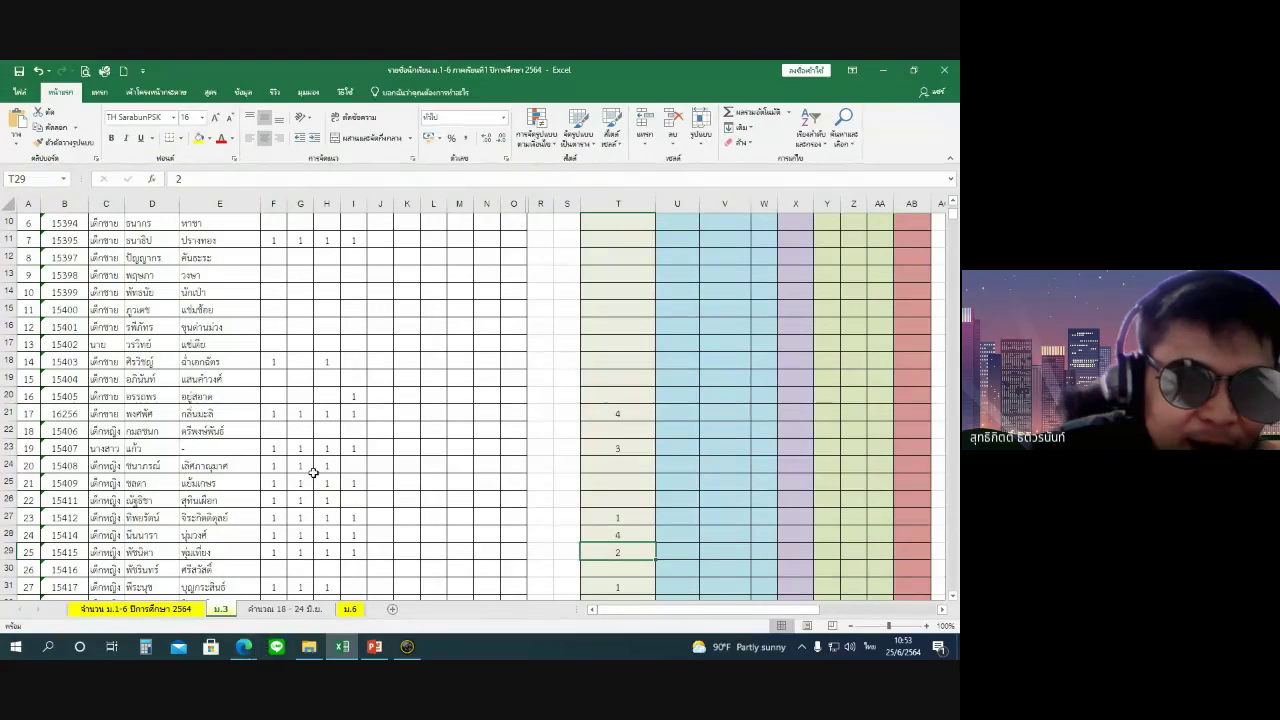
Step: Change the score in cell T23 from 3 to 4 and return to the Meet call
click(610, 450)
text(4)
key(Return)
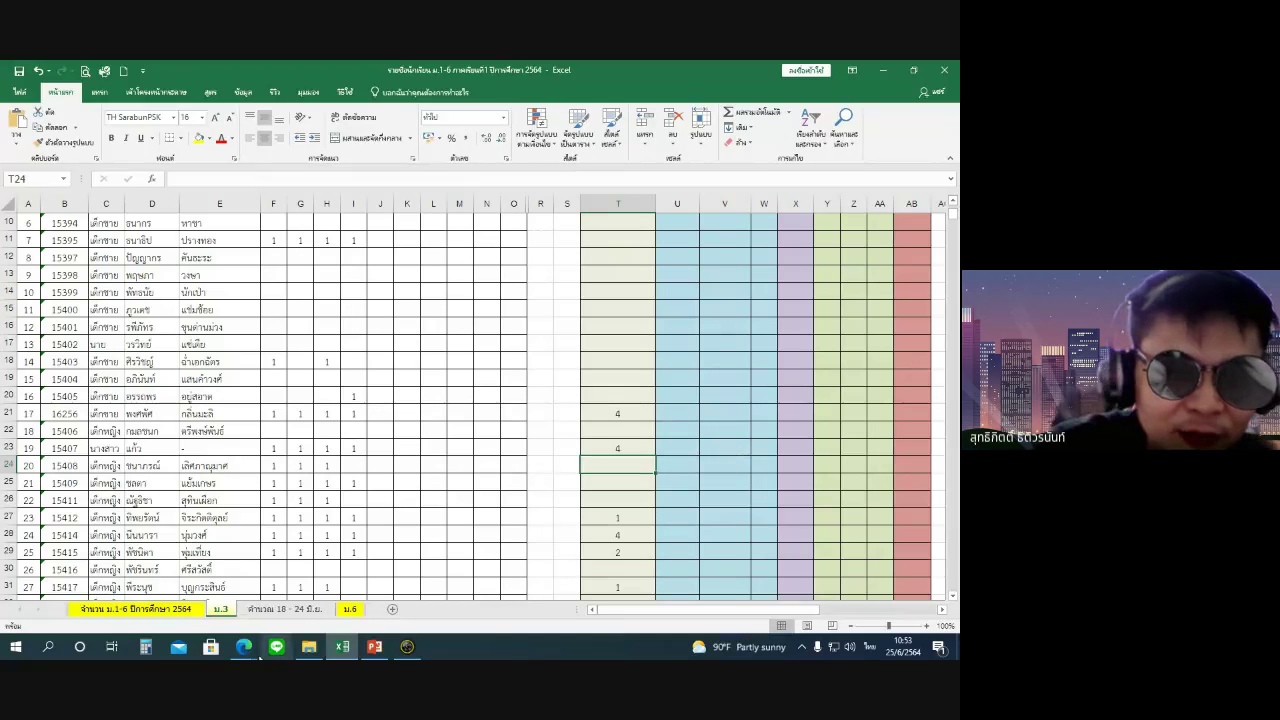
mouse_move(248, 650)
click(200, 588)
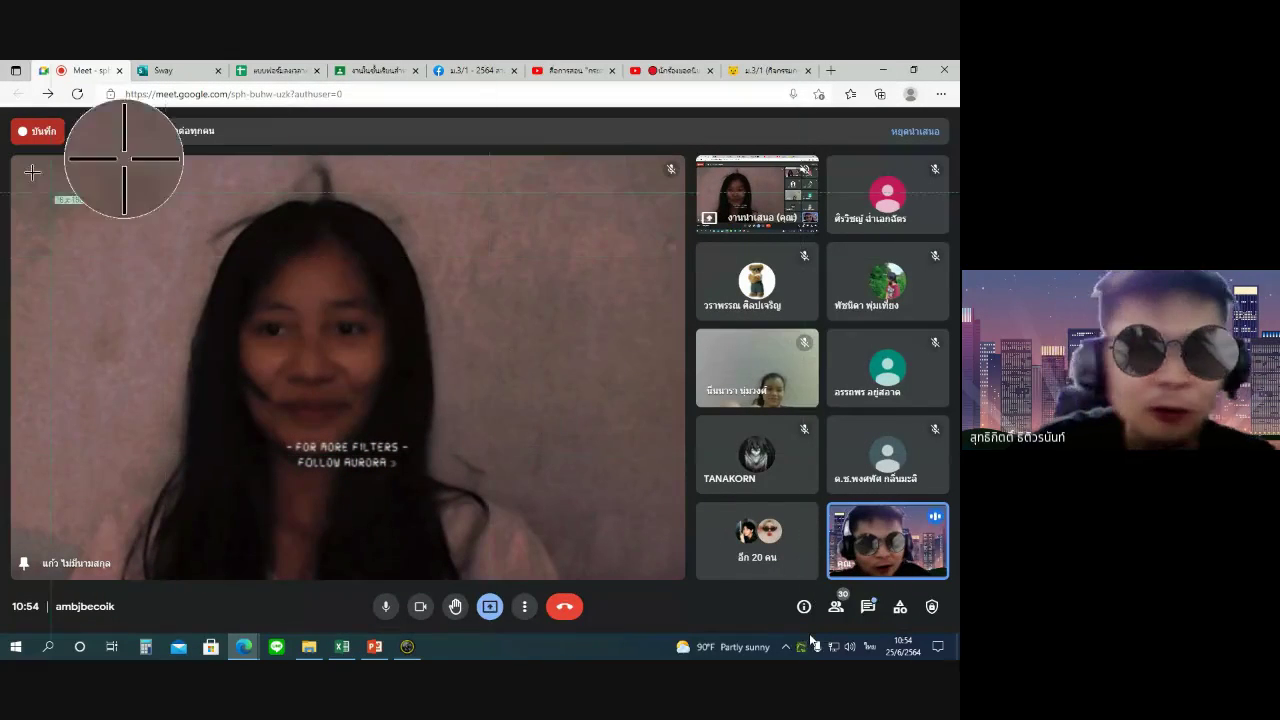
Step: Save a Greenshot capture of the whole call screen as a PNG in the 3-1 folder
drag(1, 61, 958, 658)
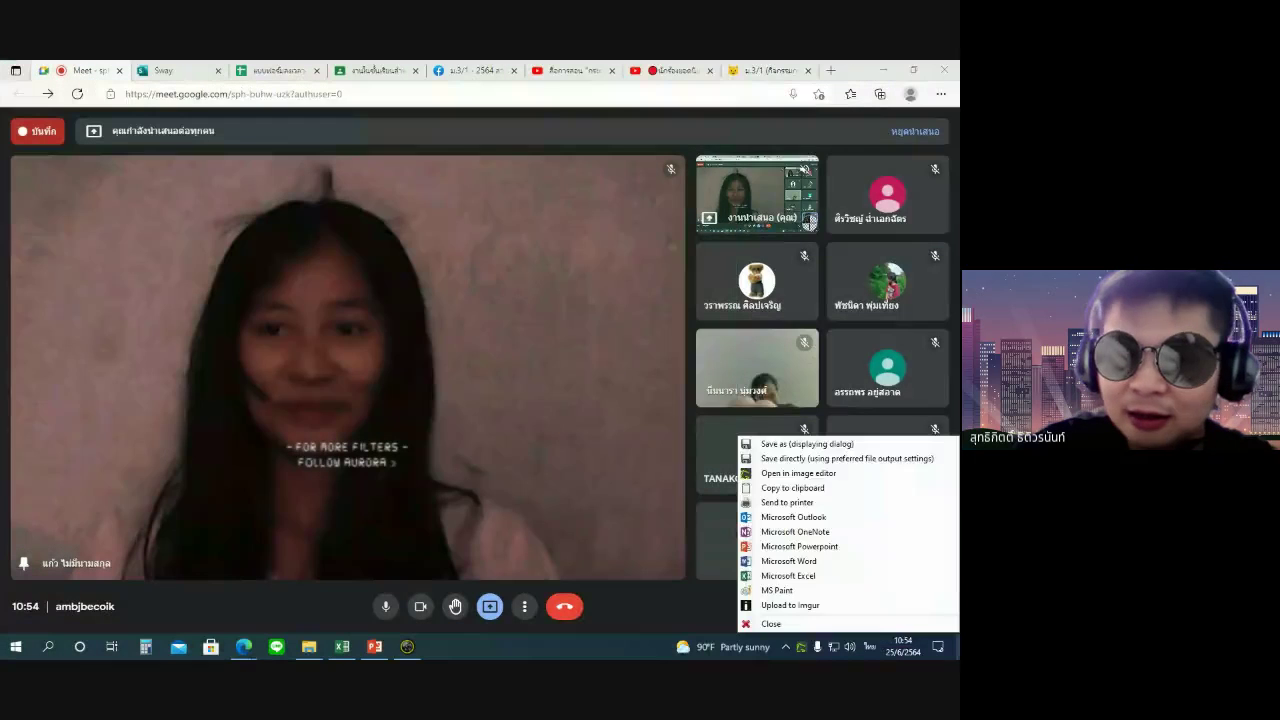
click(800, 443)
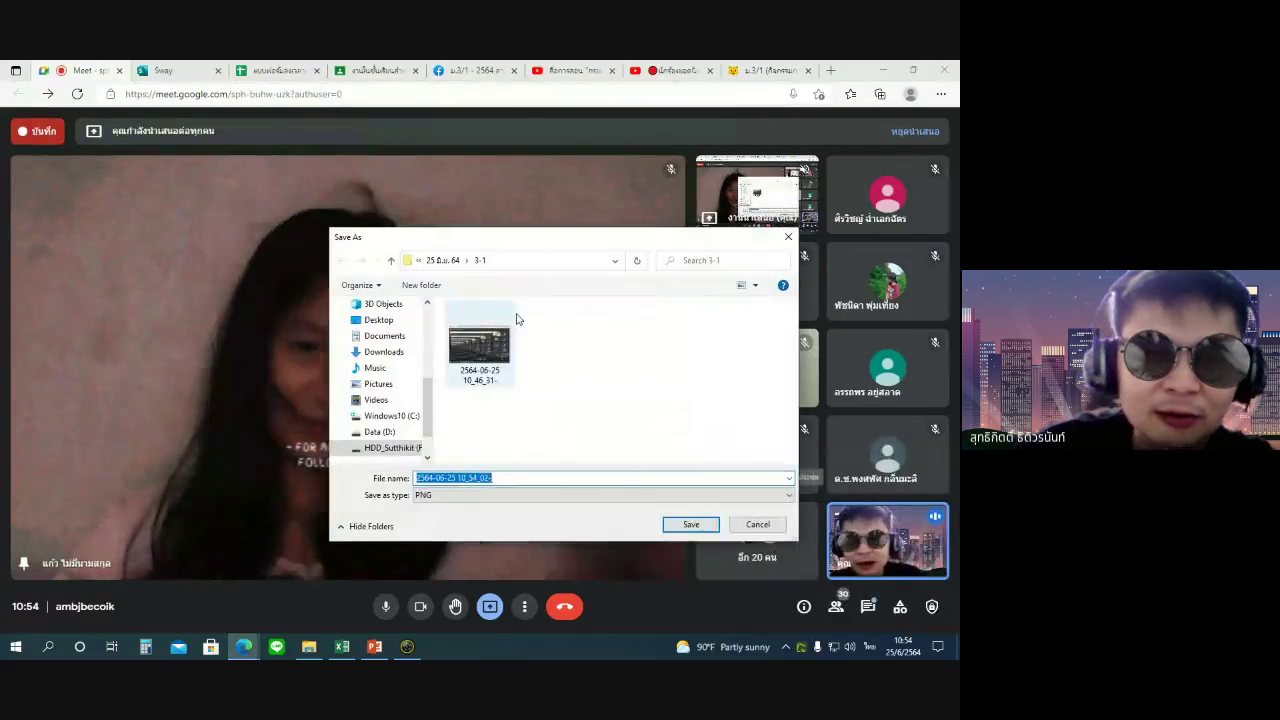
click(688, 526)
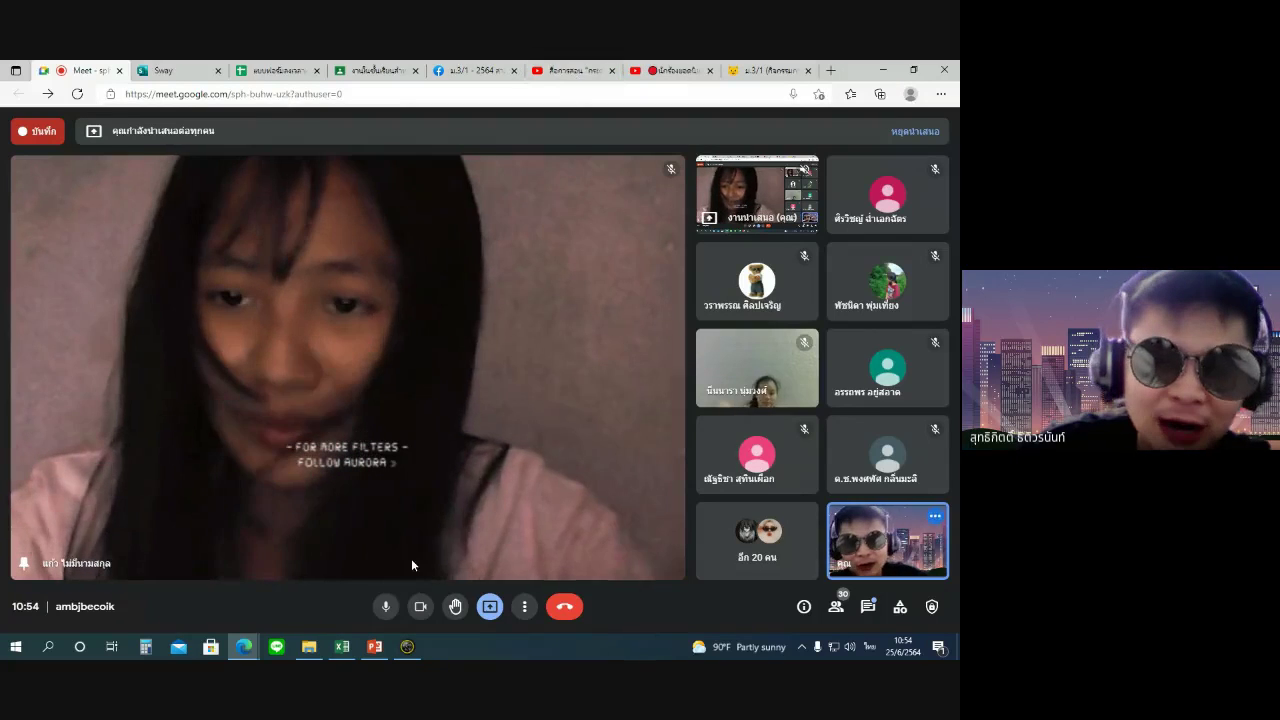
click(374, 647)
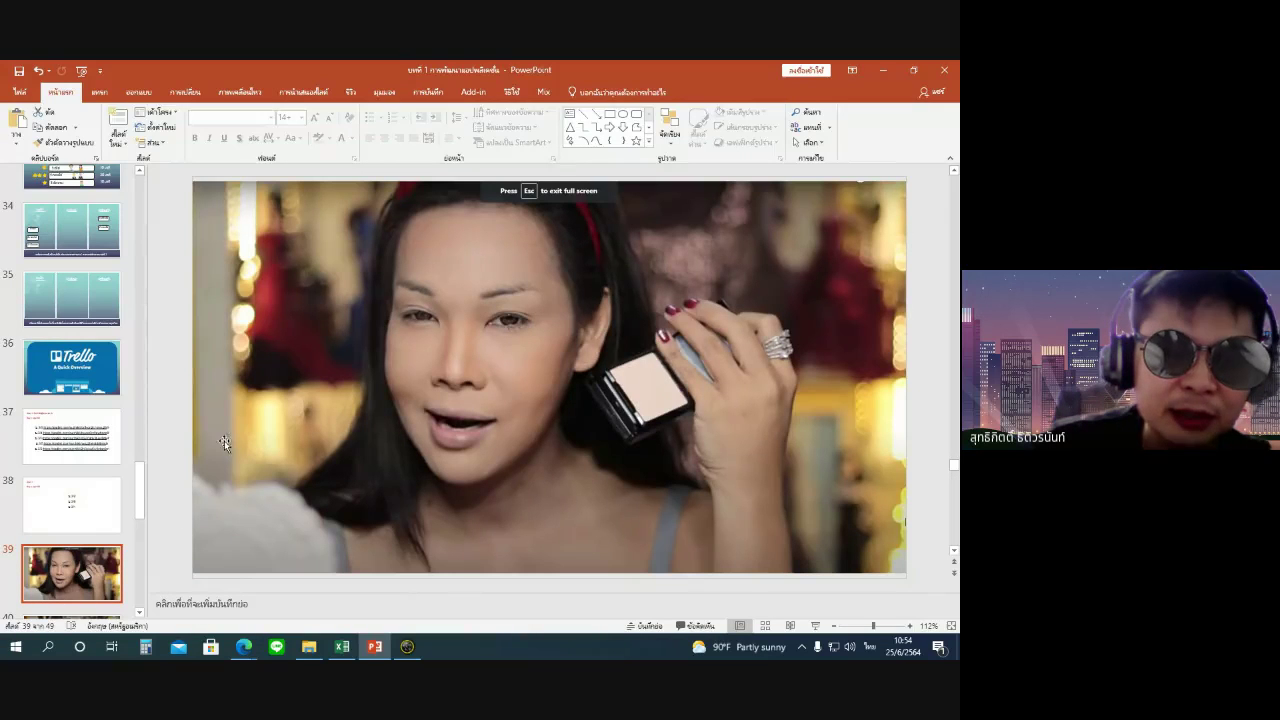
Step: Move through slide 40 to slide 43, the ใบงาน worksheet slide, and select its title
scroll(100, 524, down, 1)
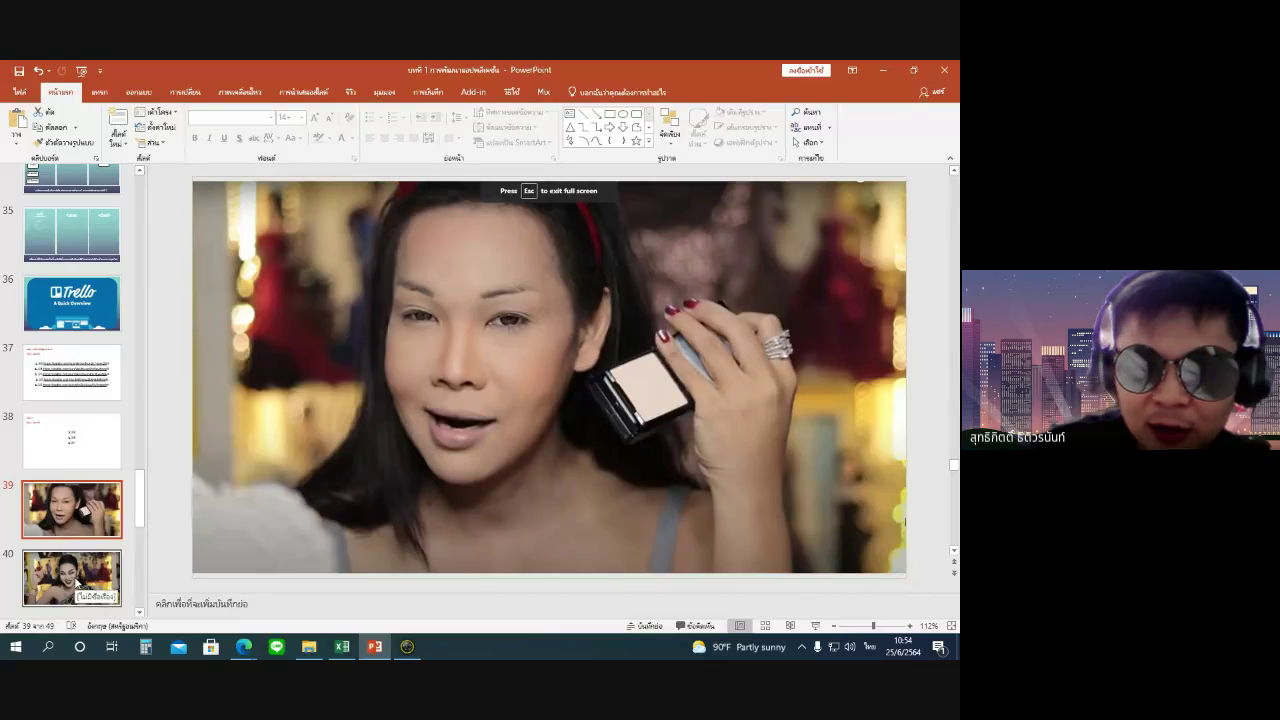
click(77, 583)
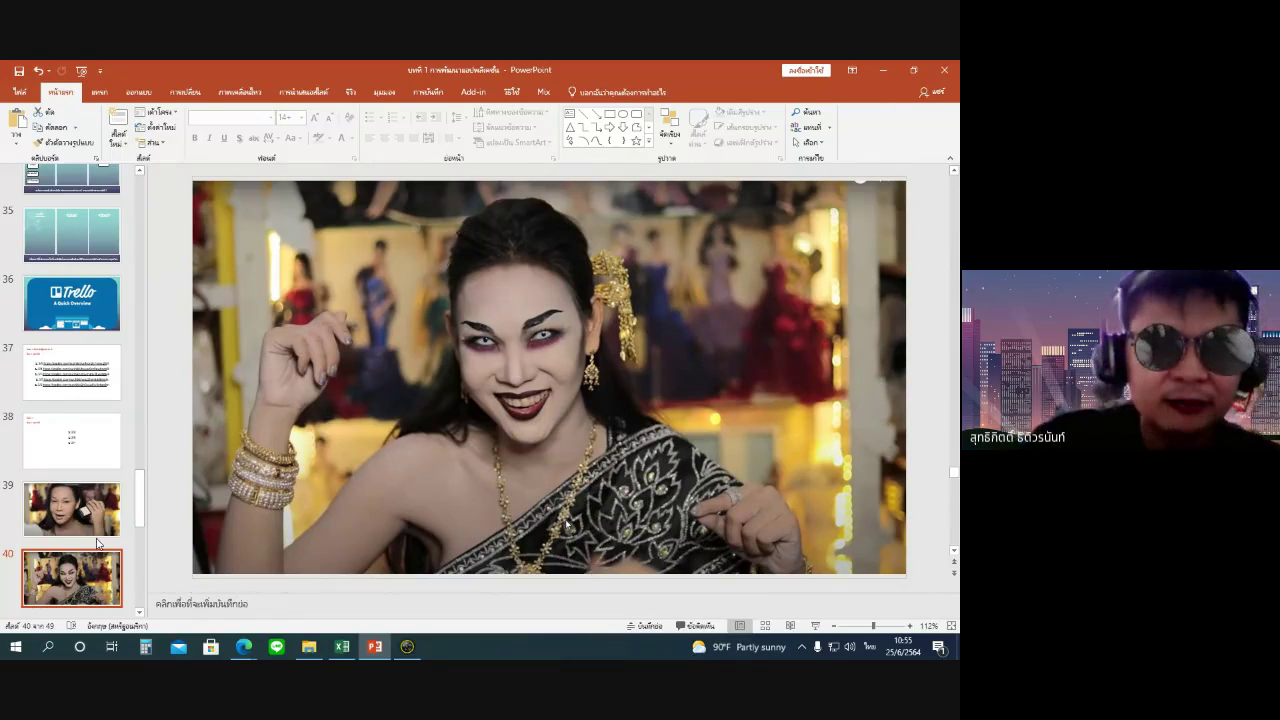
scroll(92, 541, down, 2)
scroll(90, 545, down, 3)
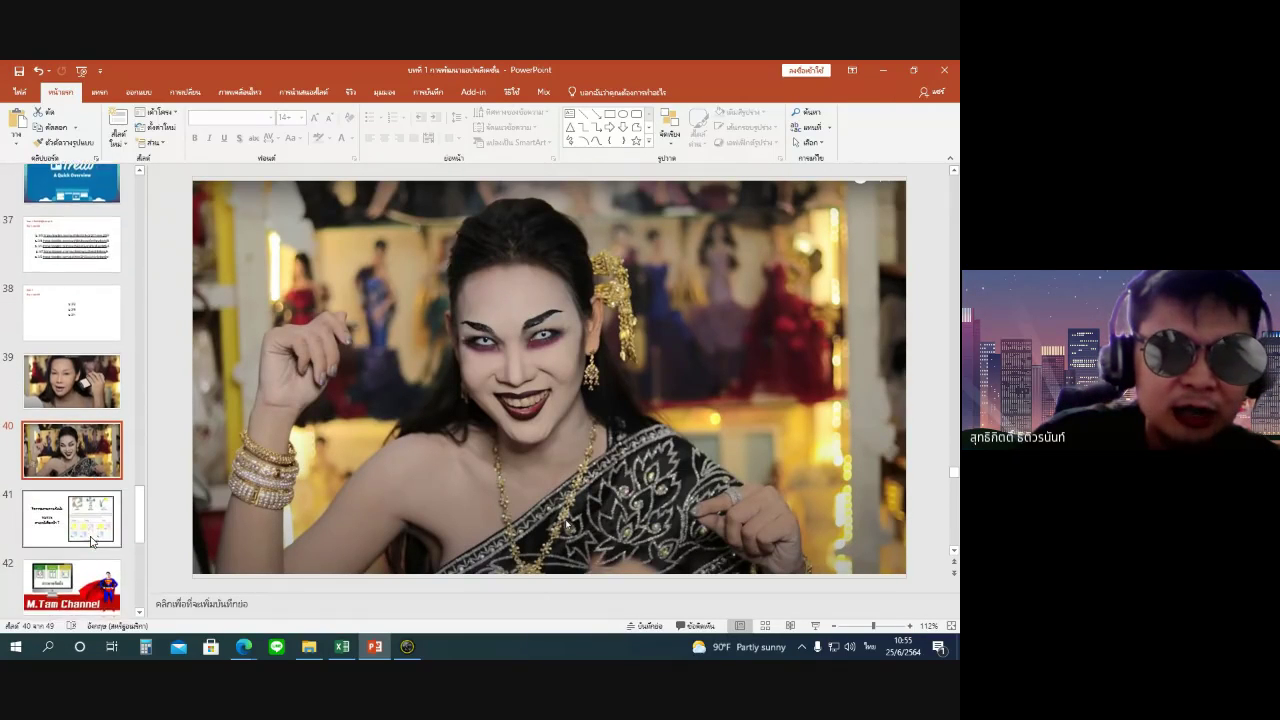
click(86, 558)
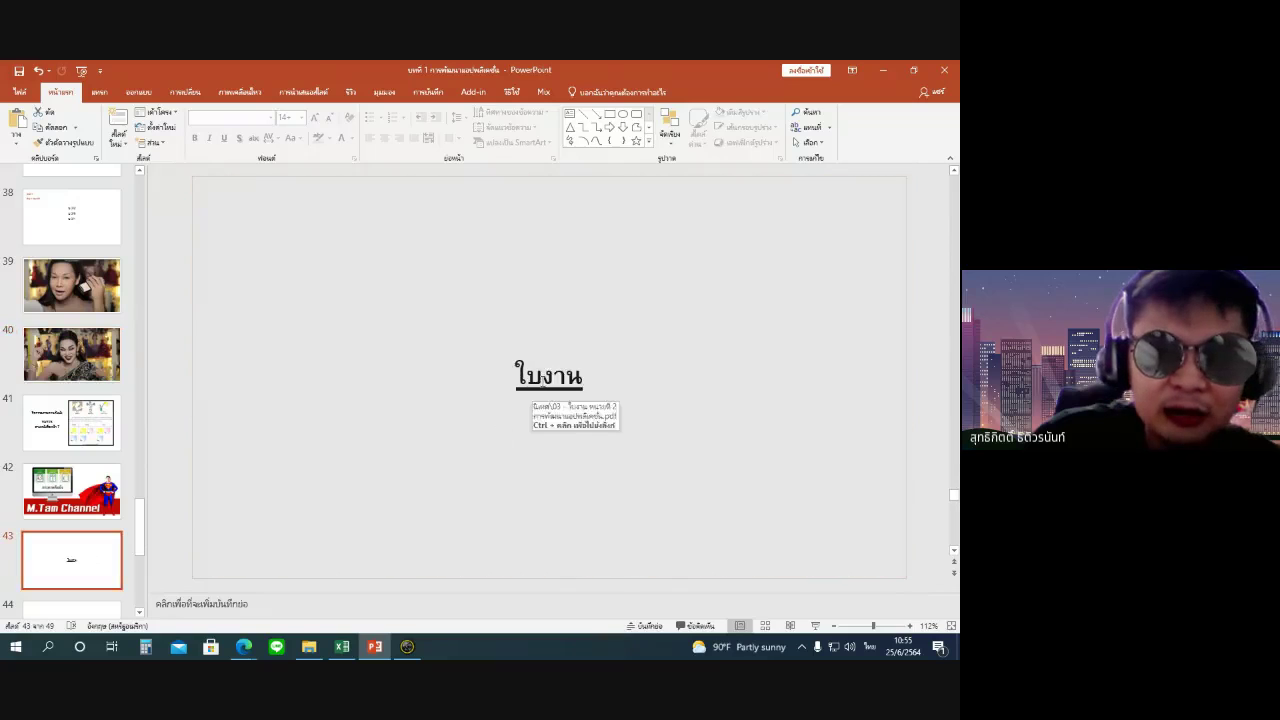
click(542, 376)
Step: Run the slide show from slide 43, open the ใบงาน worksheet PDF in Foxit, then return to Meet
click(812, 627)
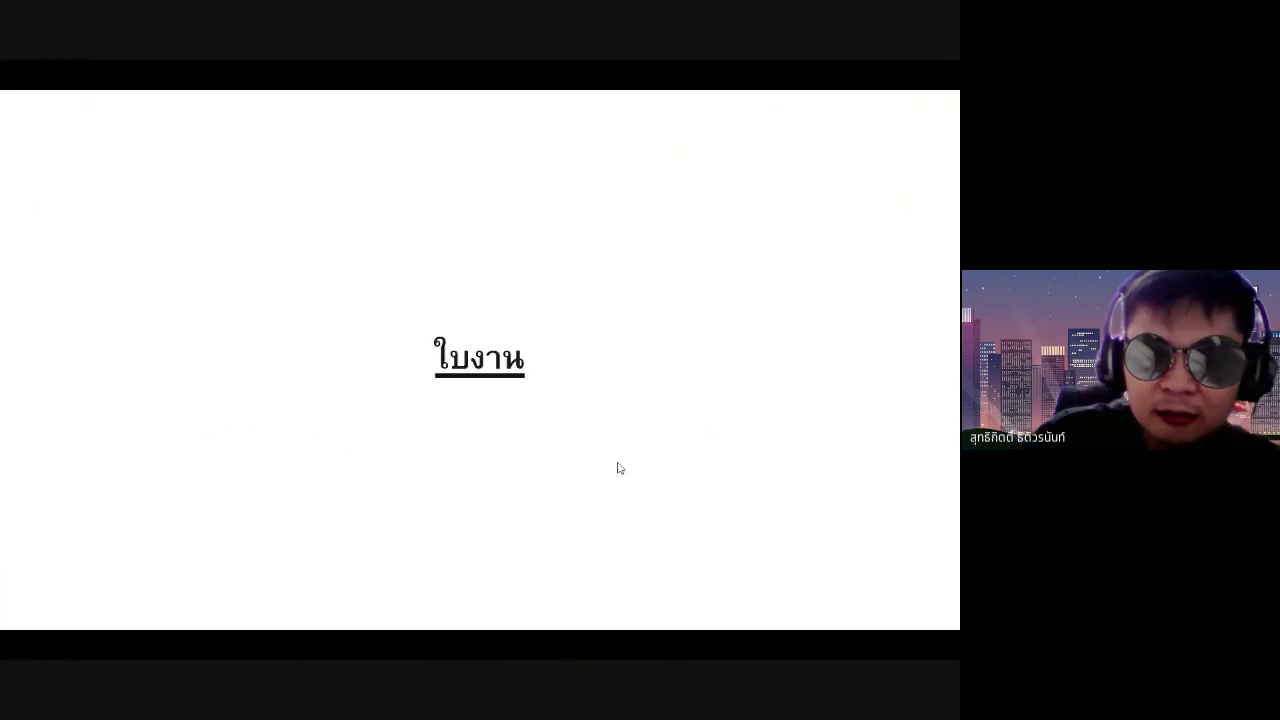
click(482, 370)
click(518, 430)
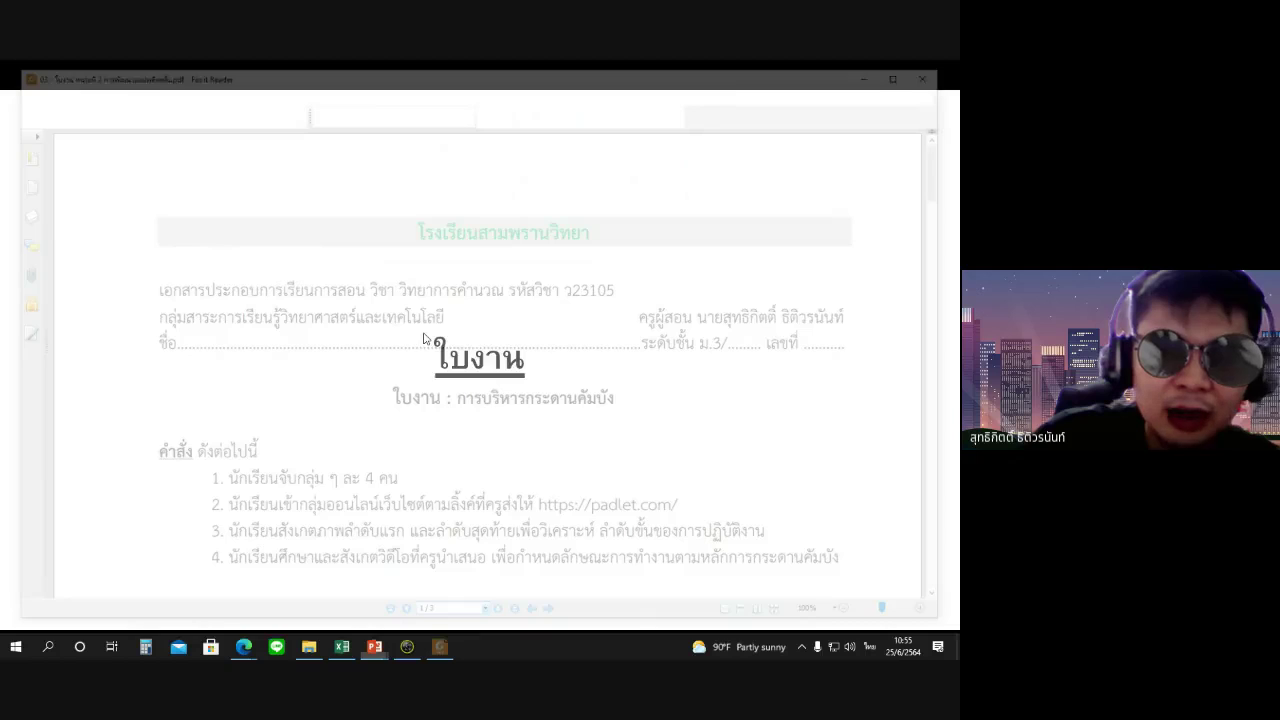
scroll(283, 404, down, 2)
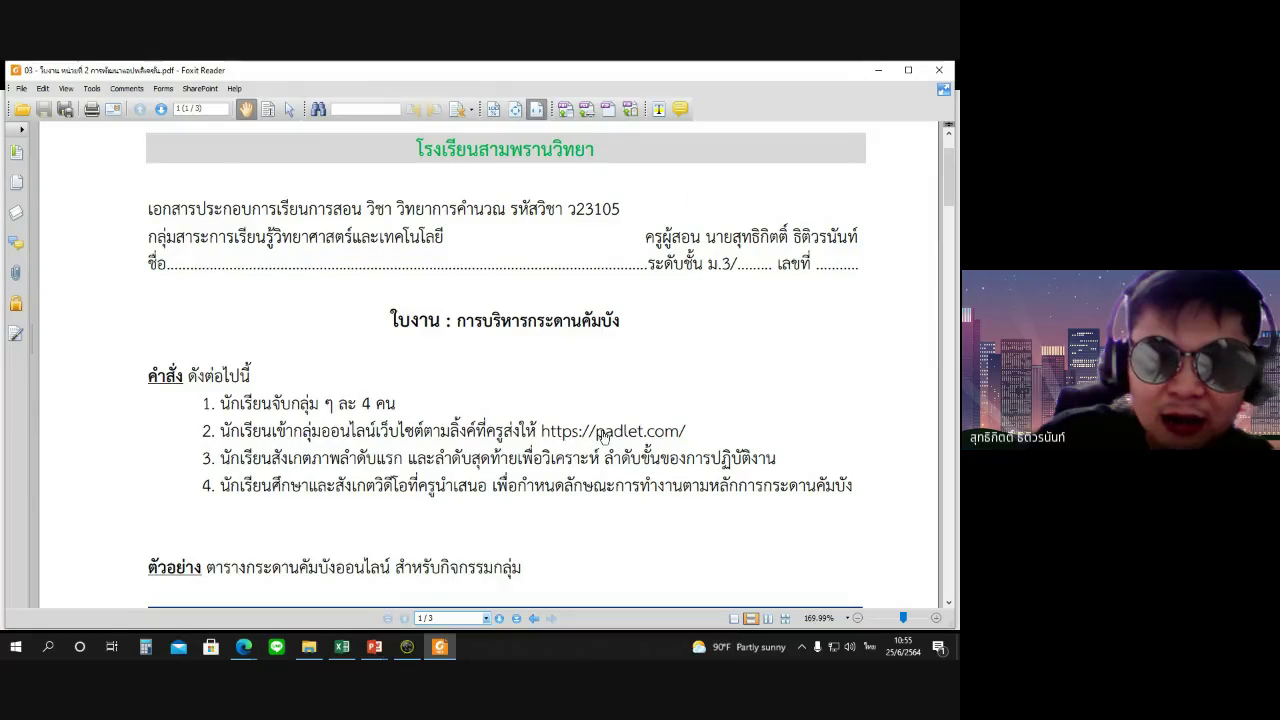
mouse_move(244, 648)
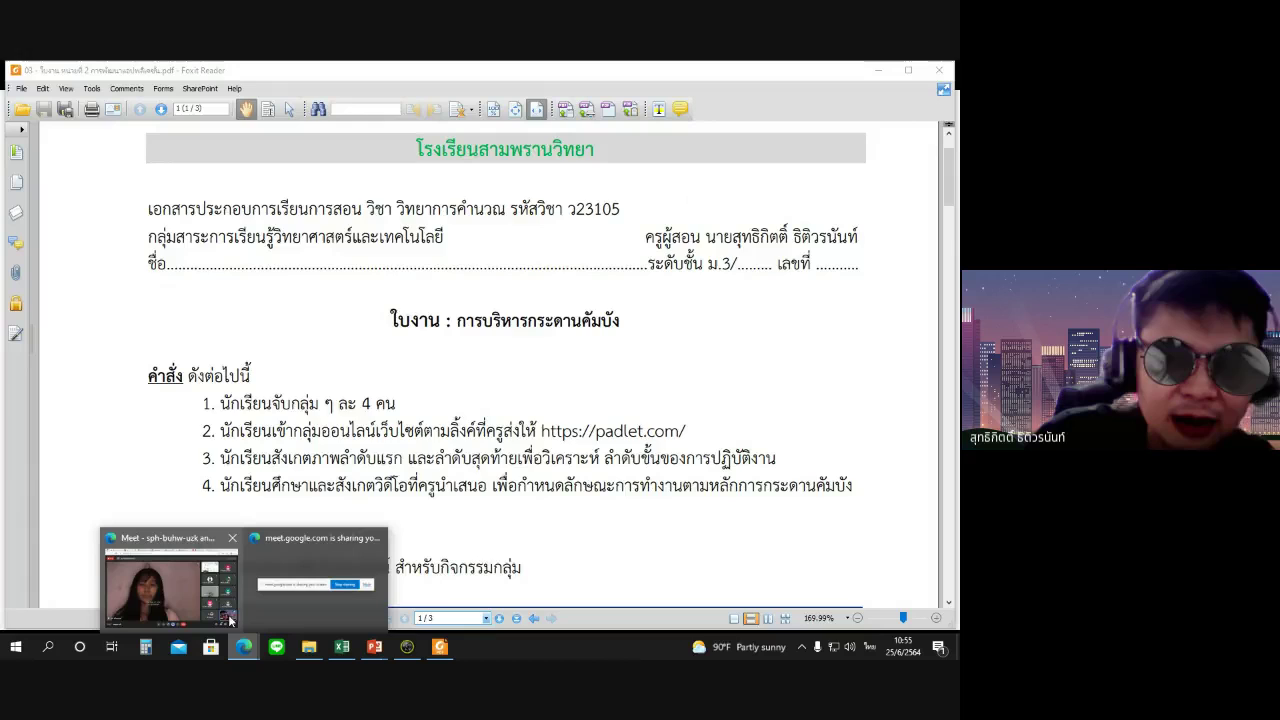
click(188, 598)
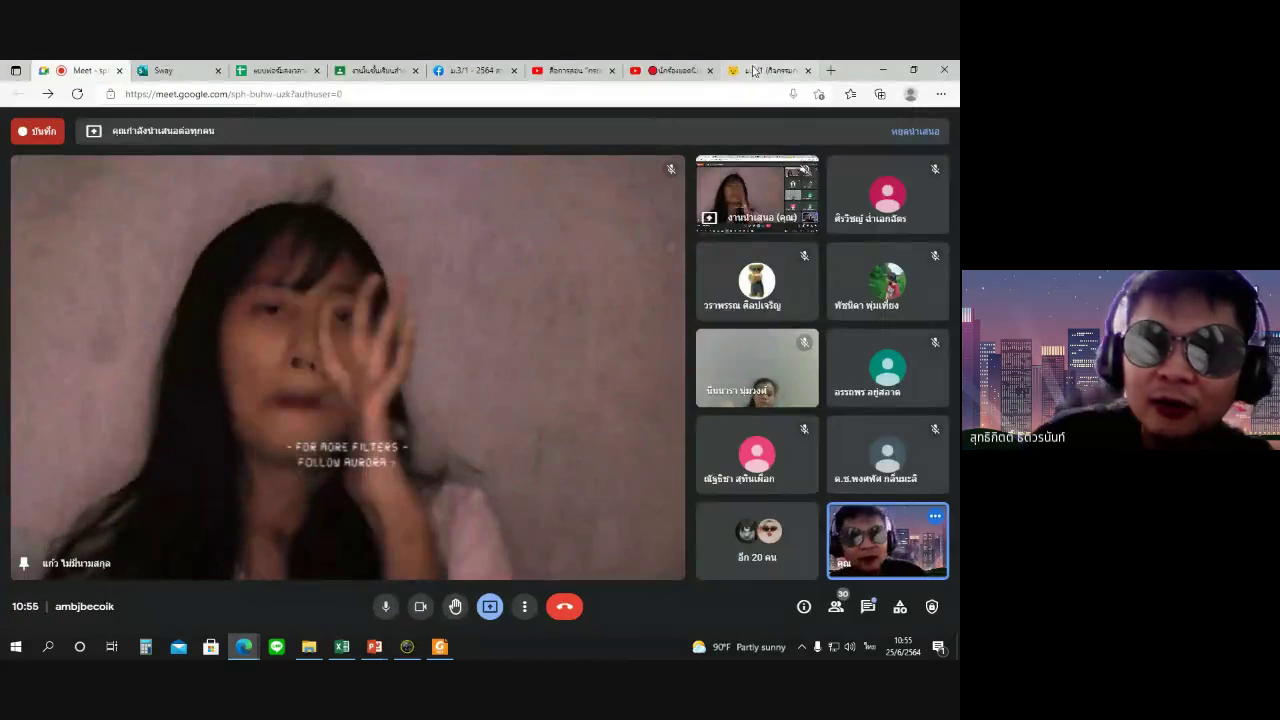
Step: Glance at the Padlet board, Google Classroom and attendance sheet tabs before returning to Meet
click(745, 71)
click(386, 94)
key(ctrl+c)
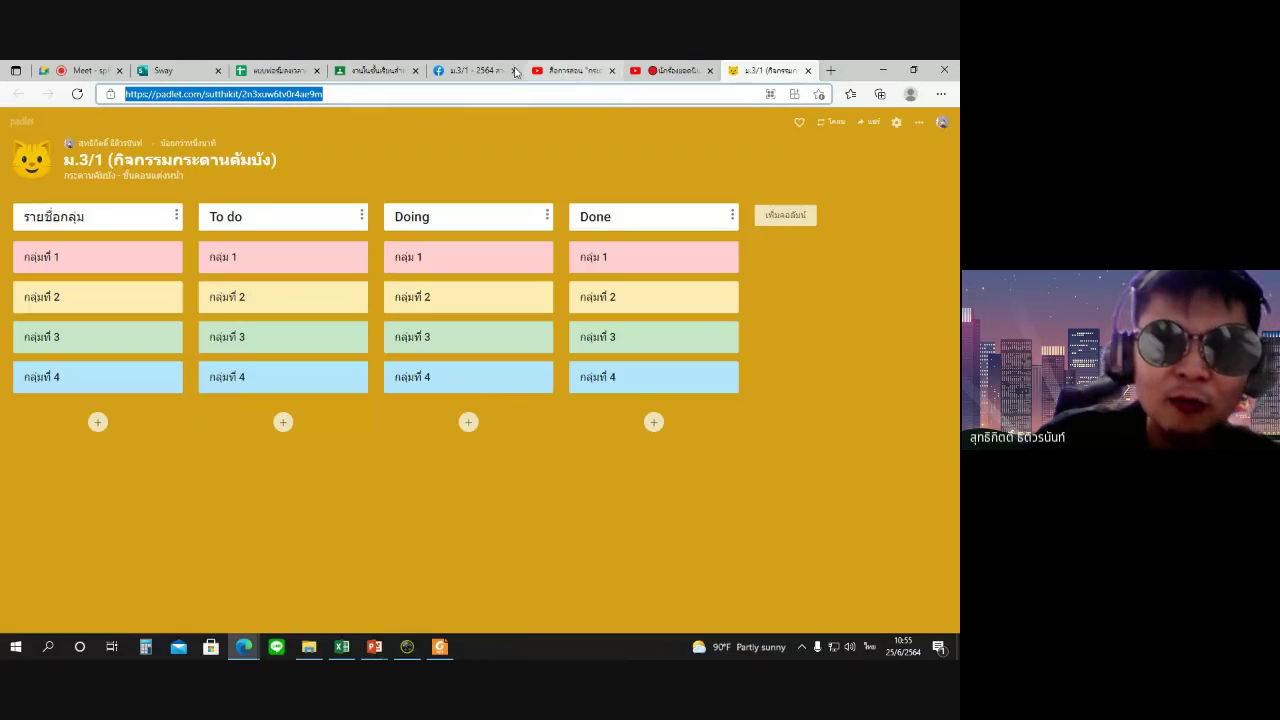
click(366, 72)
click(278, 71)
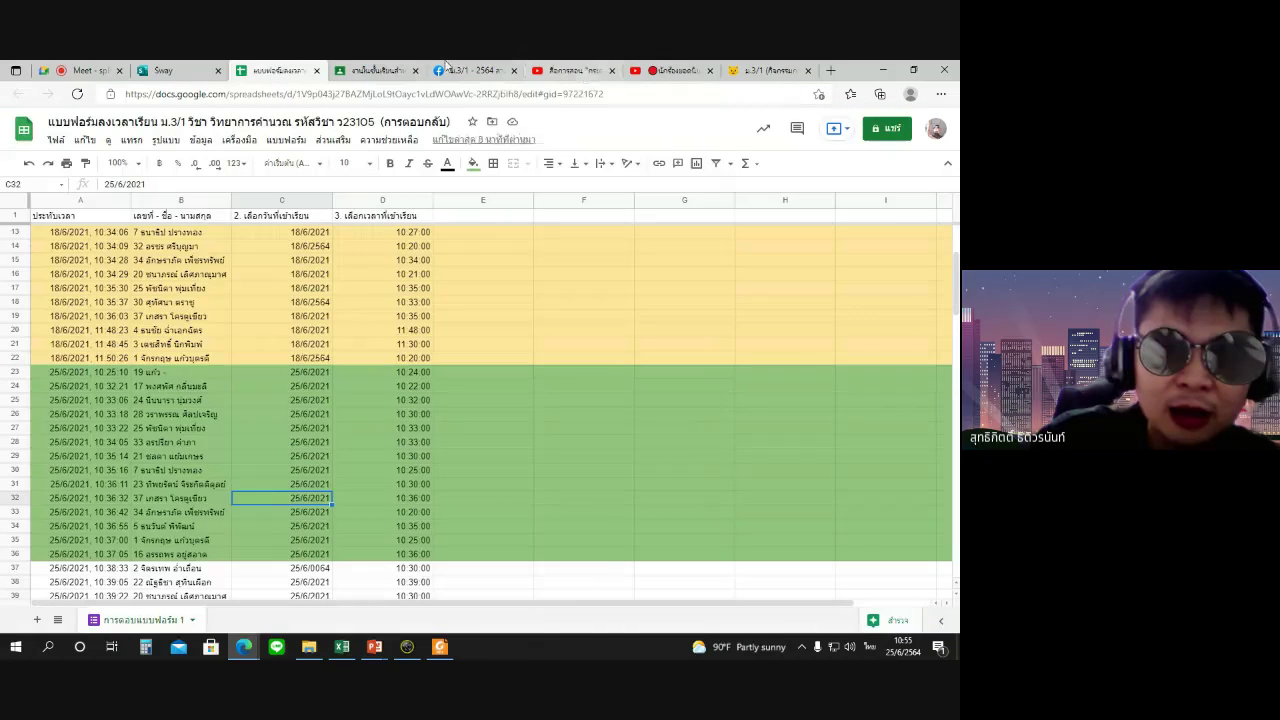
click(88, 71)
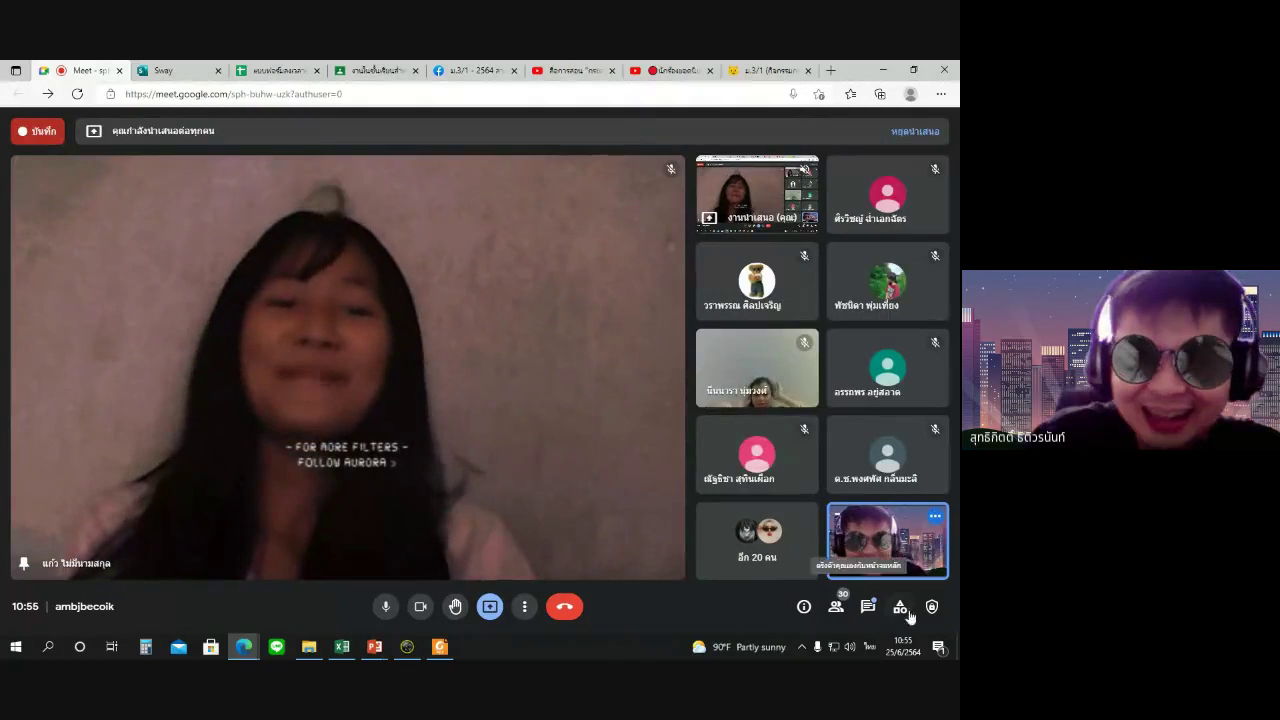
Step: Post the Padlet board link in the Meet chat
click(868, 608)
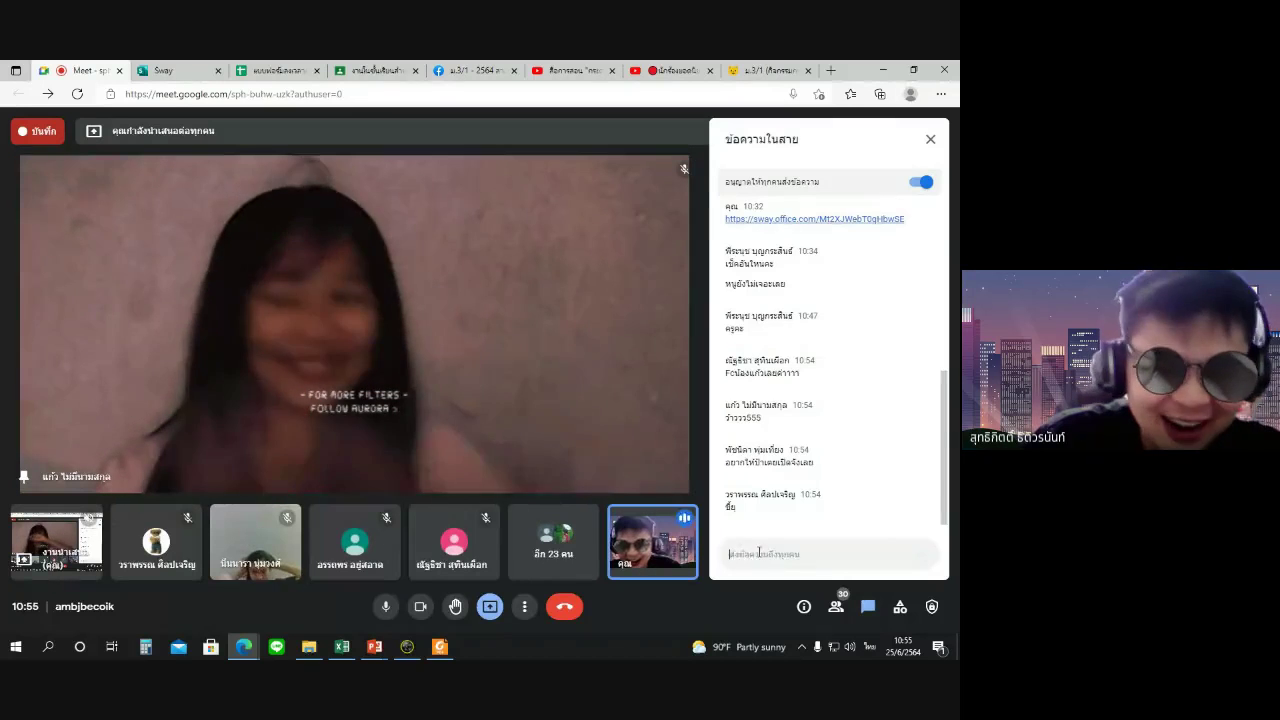
key(ctrl+v)
key(Return)
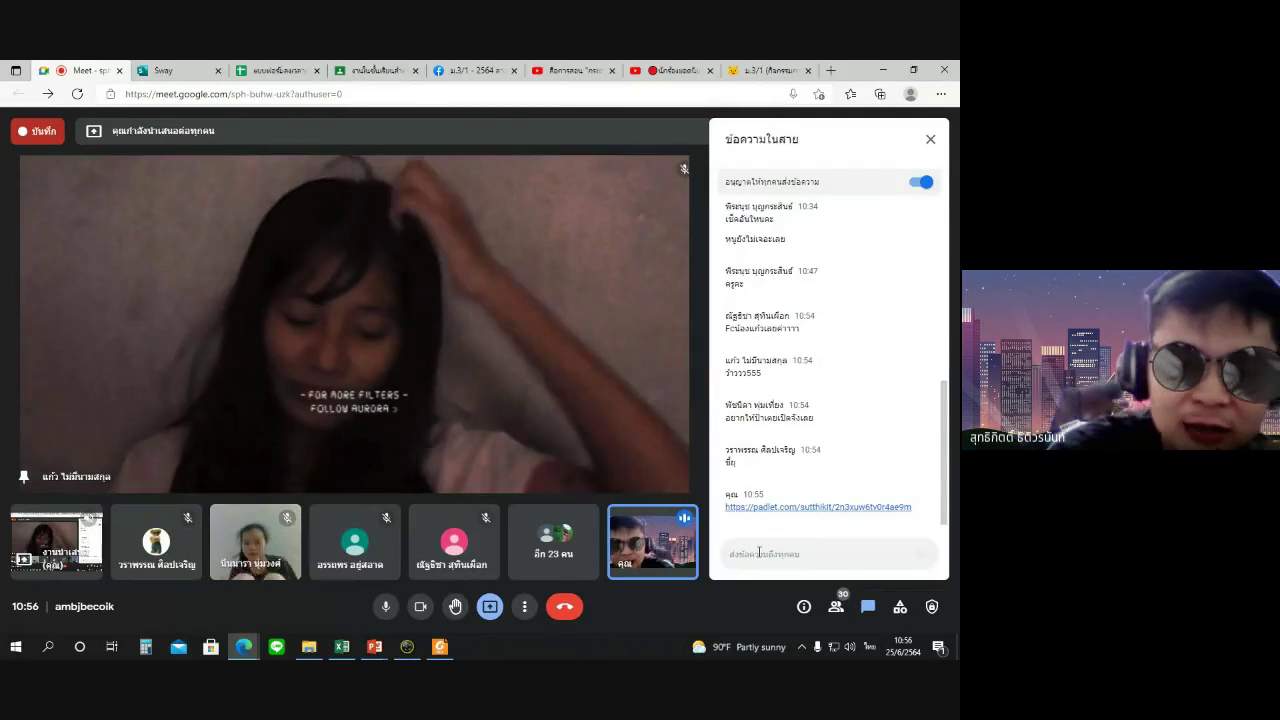
Step: Send the board's access code in the chat and unpin the student's video
key(BackSpace)
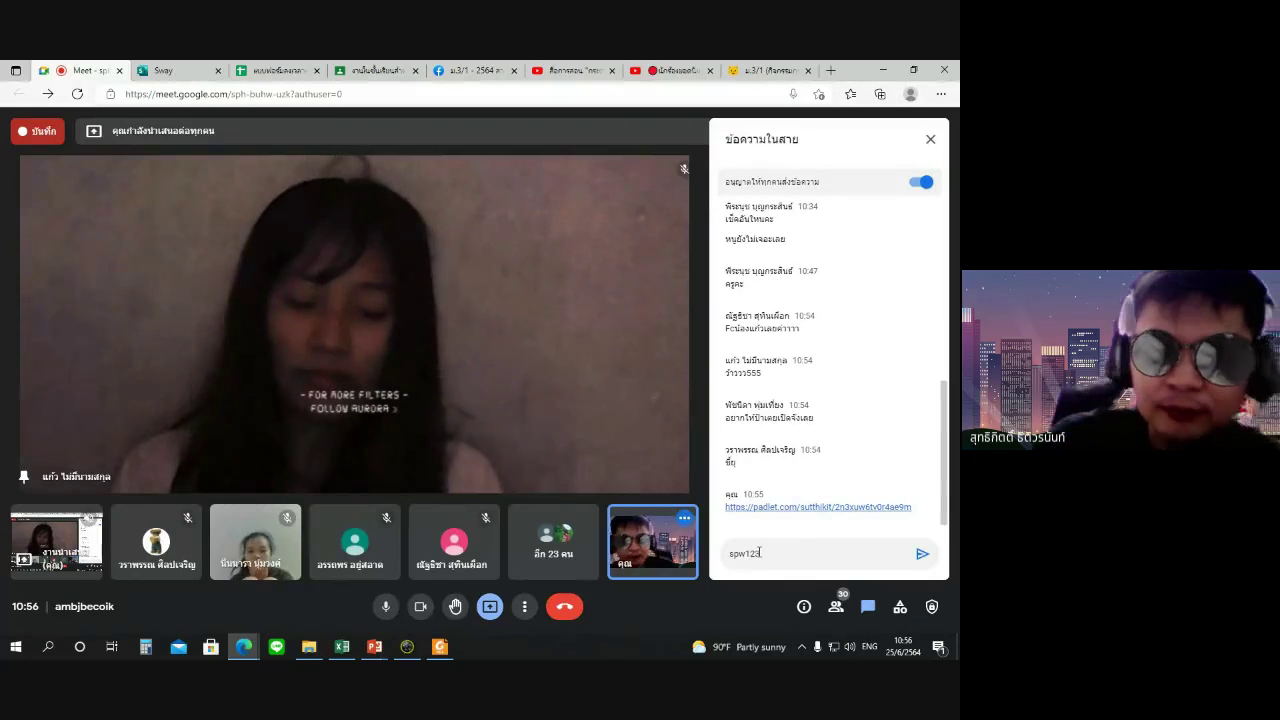
key(Return)
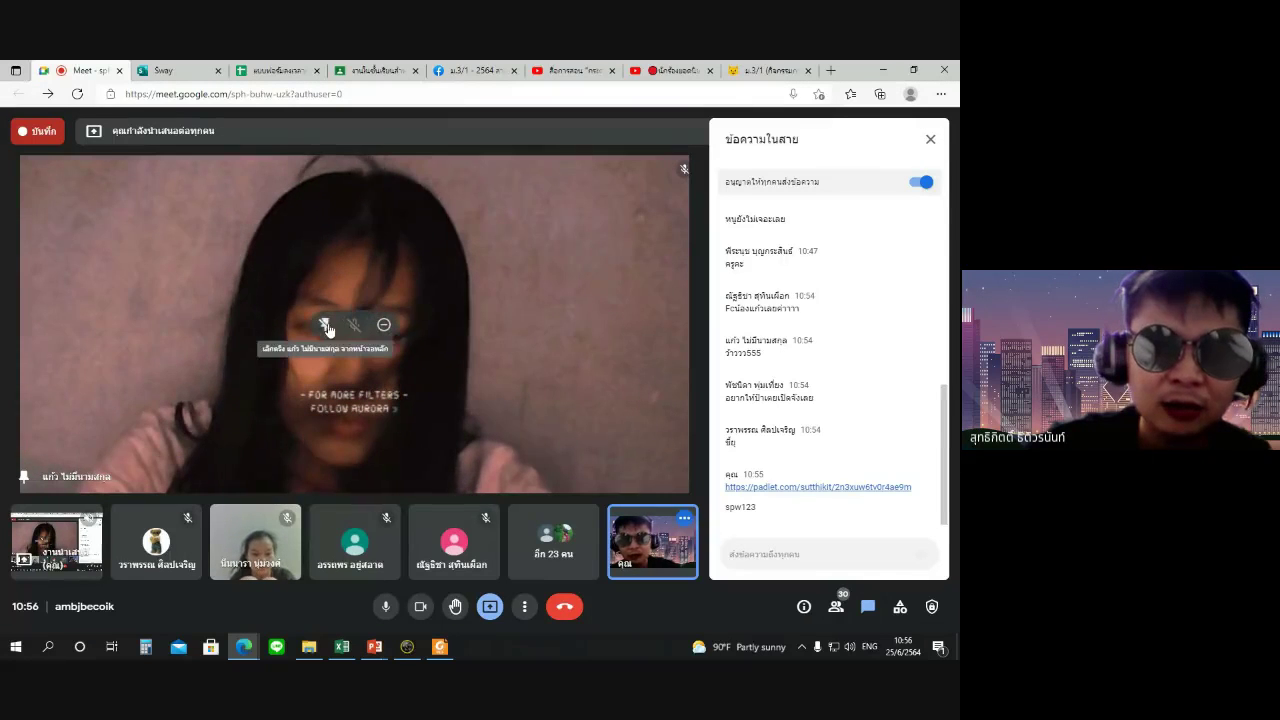
click(327, 326)
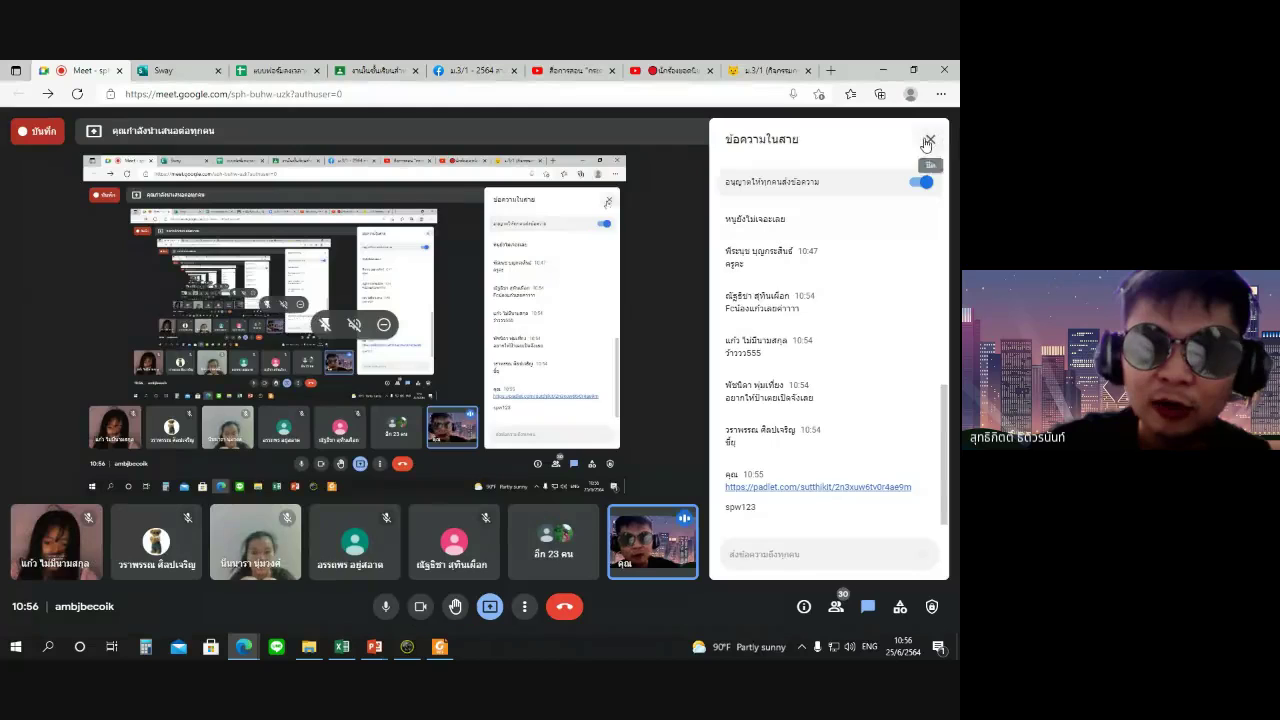
Step: Close the in-call chat and bring the Excel class roster workbook forward
click(928, 141)
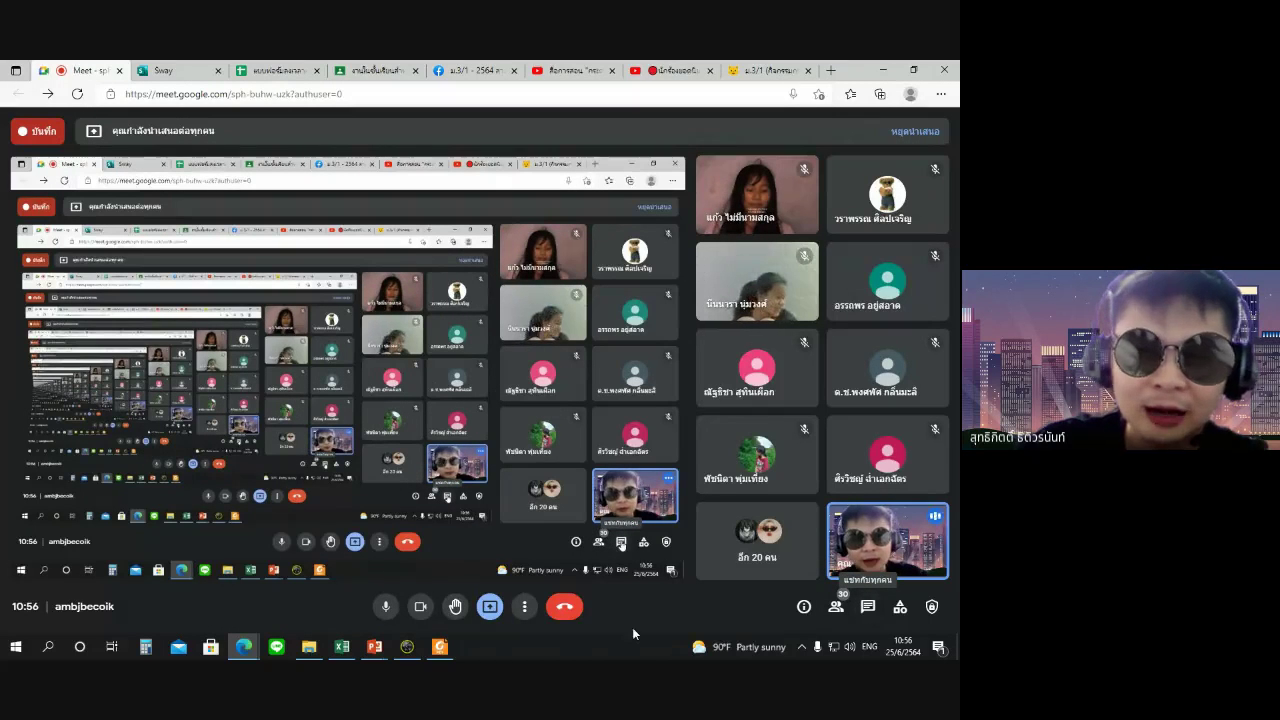
click(341, 646)
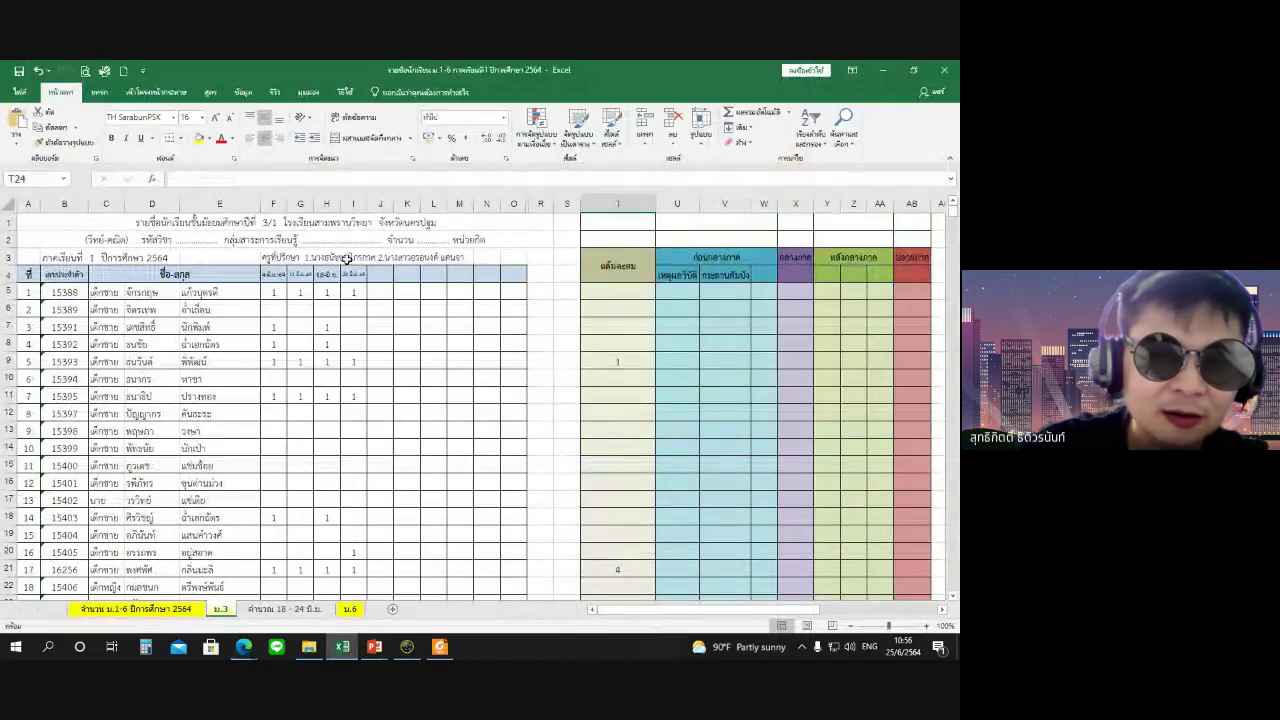
Step: Check cells I3, J7 and L3 in the class 3/1 roster, then minimize the workbook
click(342, 256)
click(326, 257)
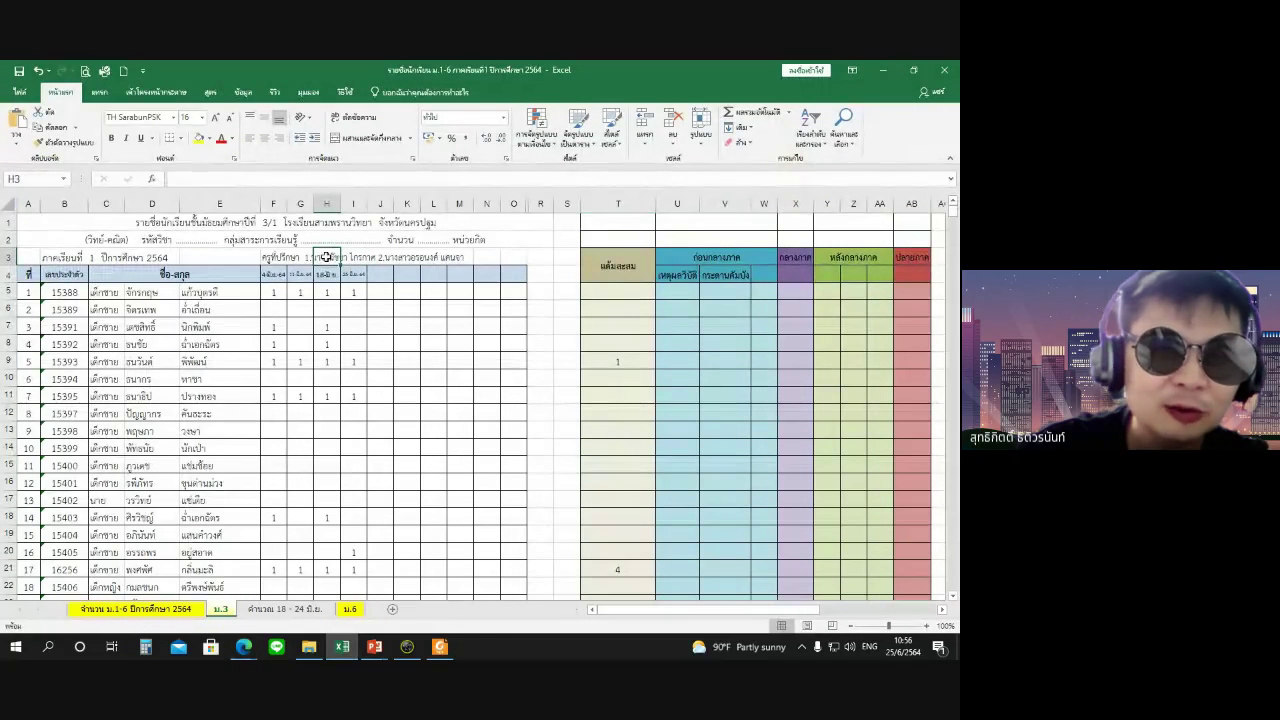
click(385, 321)
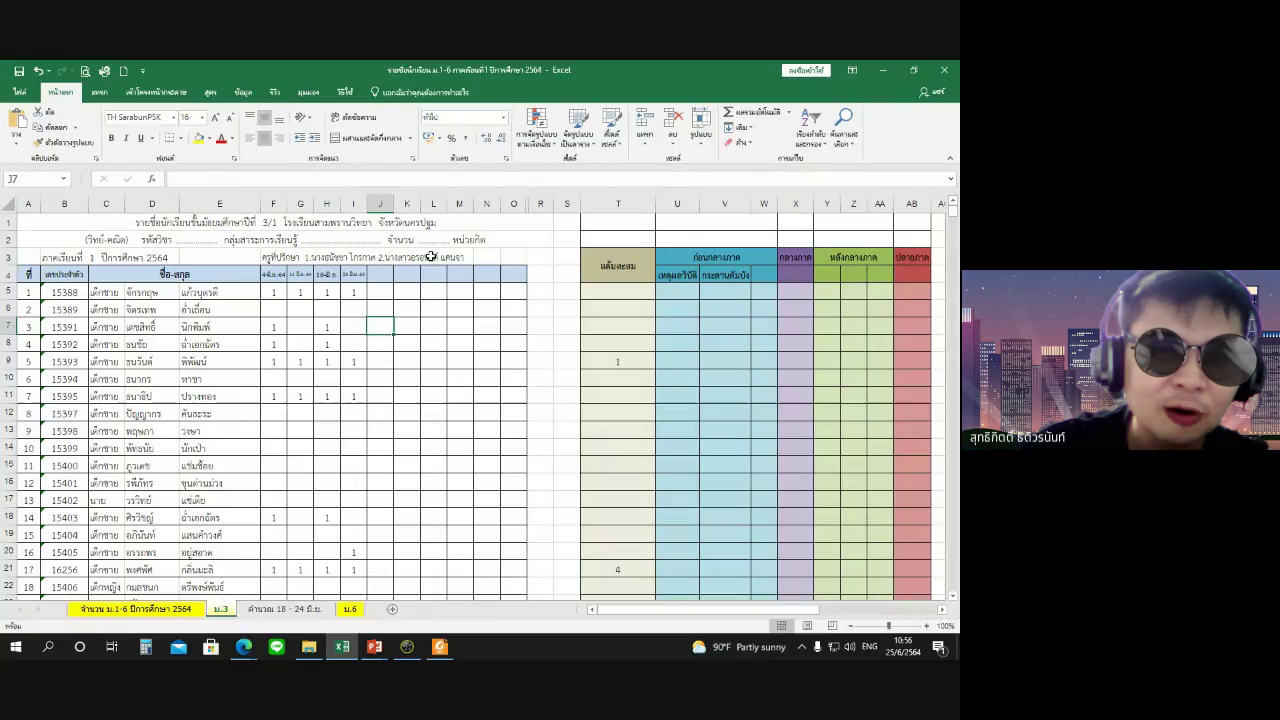
click(431, 257)
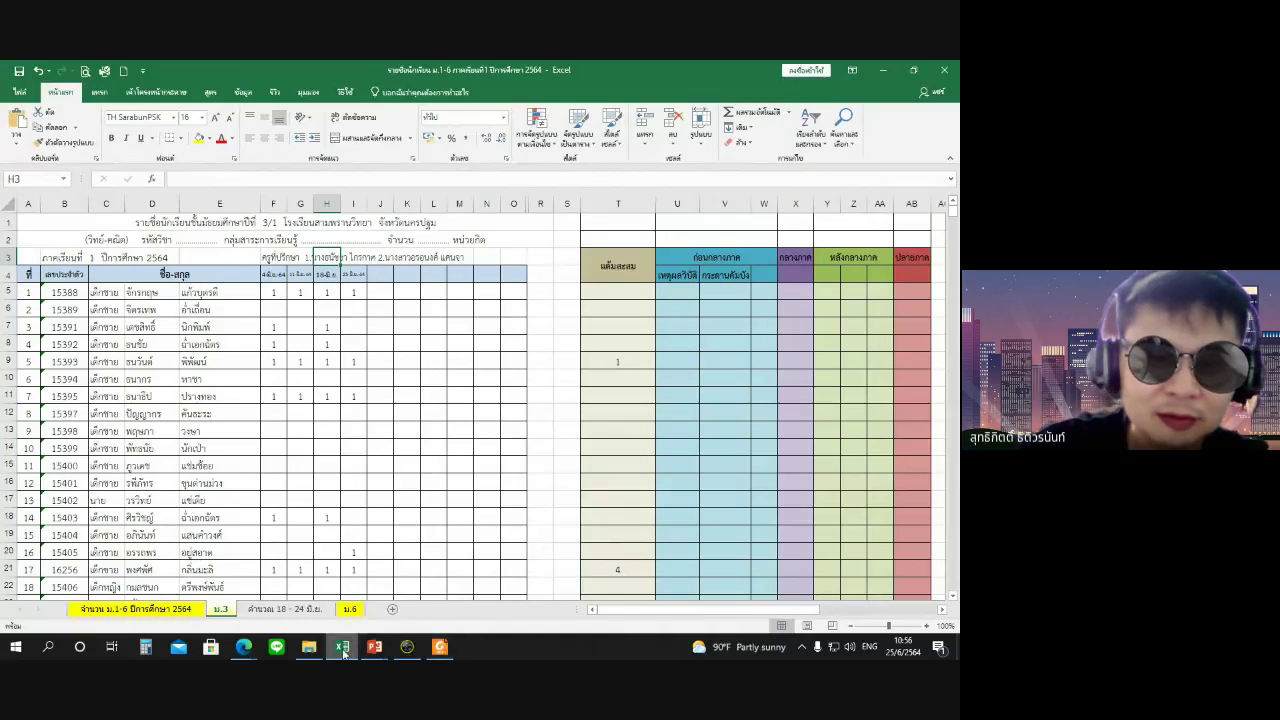
click(342, 648)
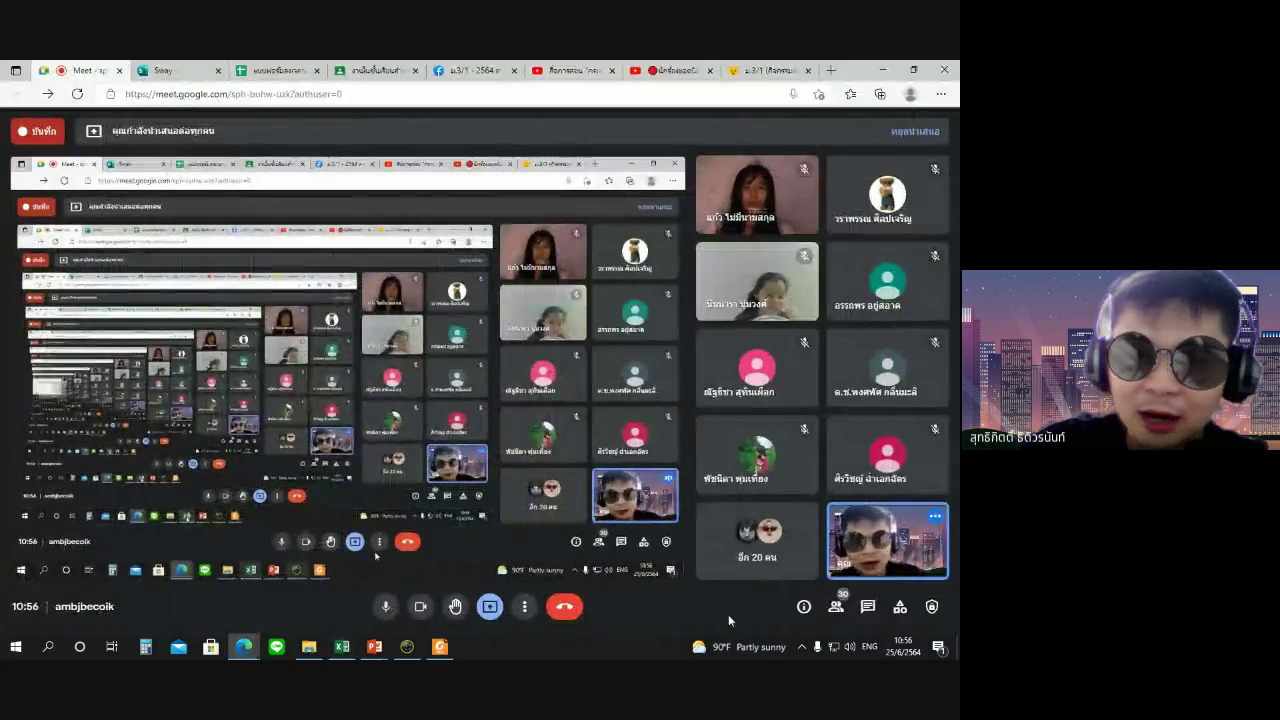
Step: On the Padlet board, add a 'กลุ่มที่ 5' post to the group list column
click(765, 70)
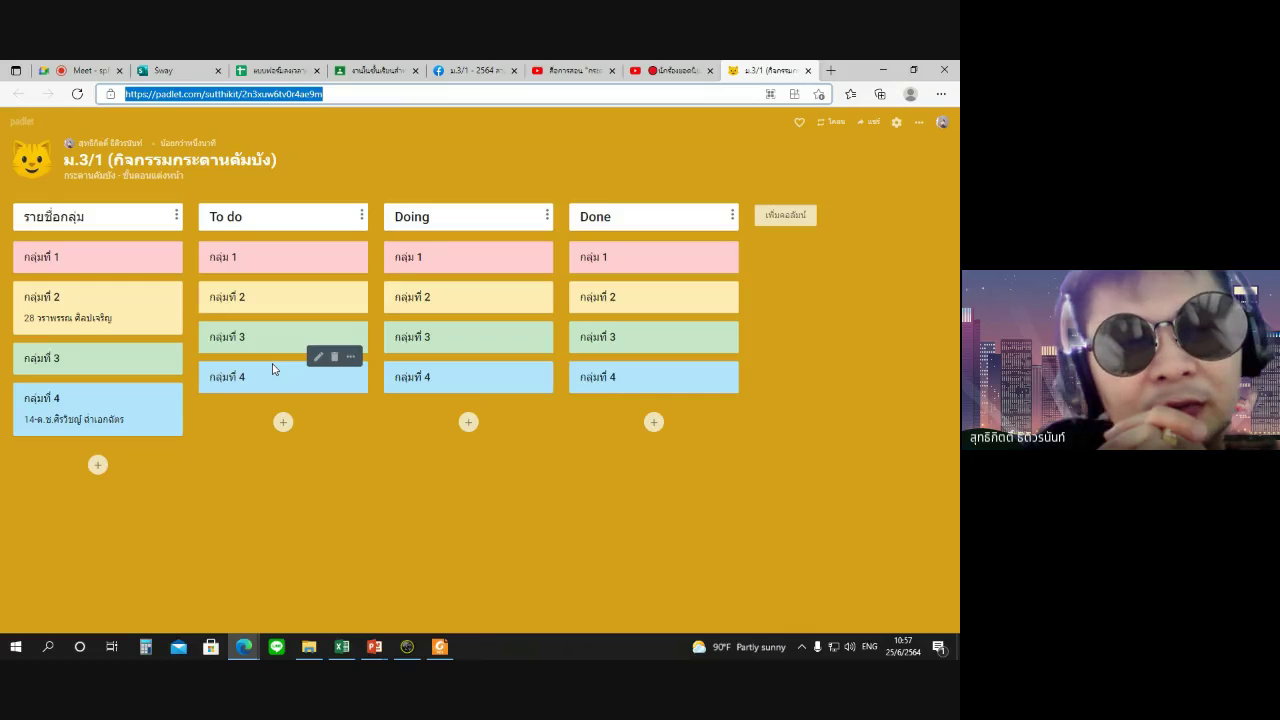
click(97, 467)
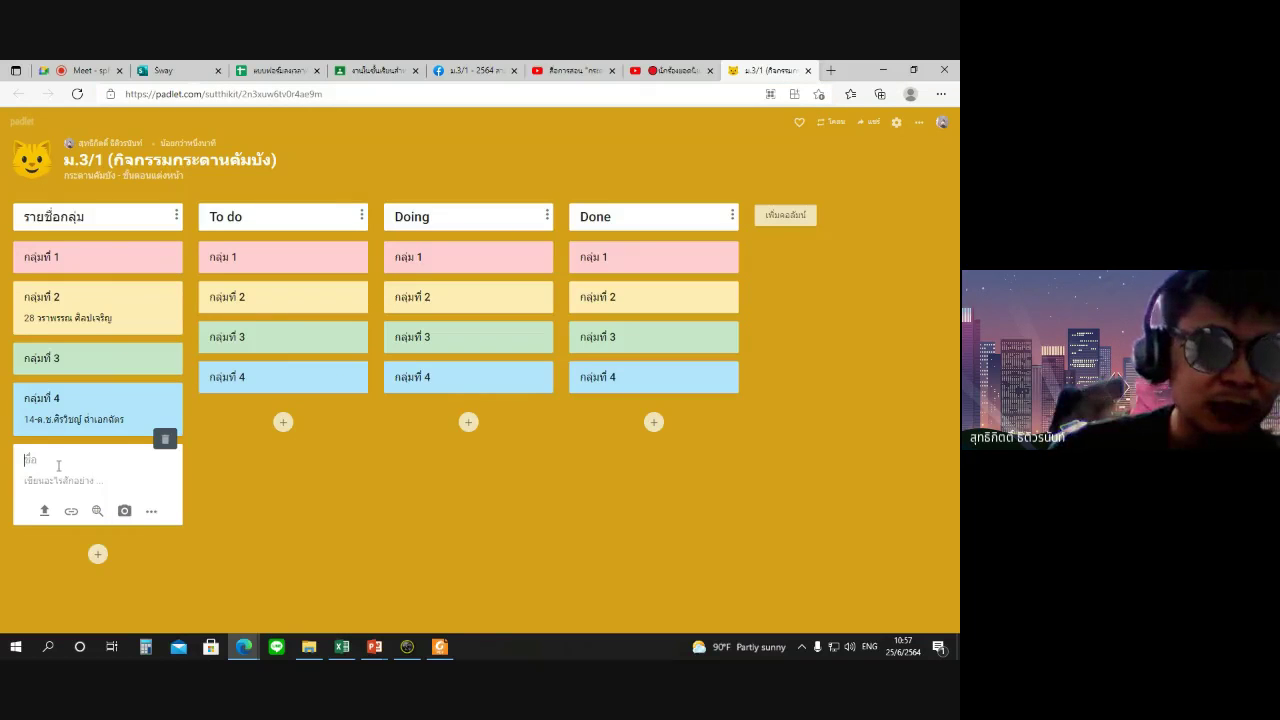
text(d)
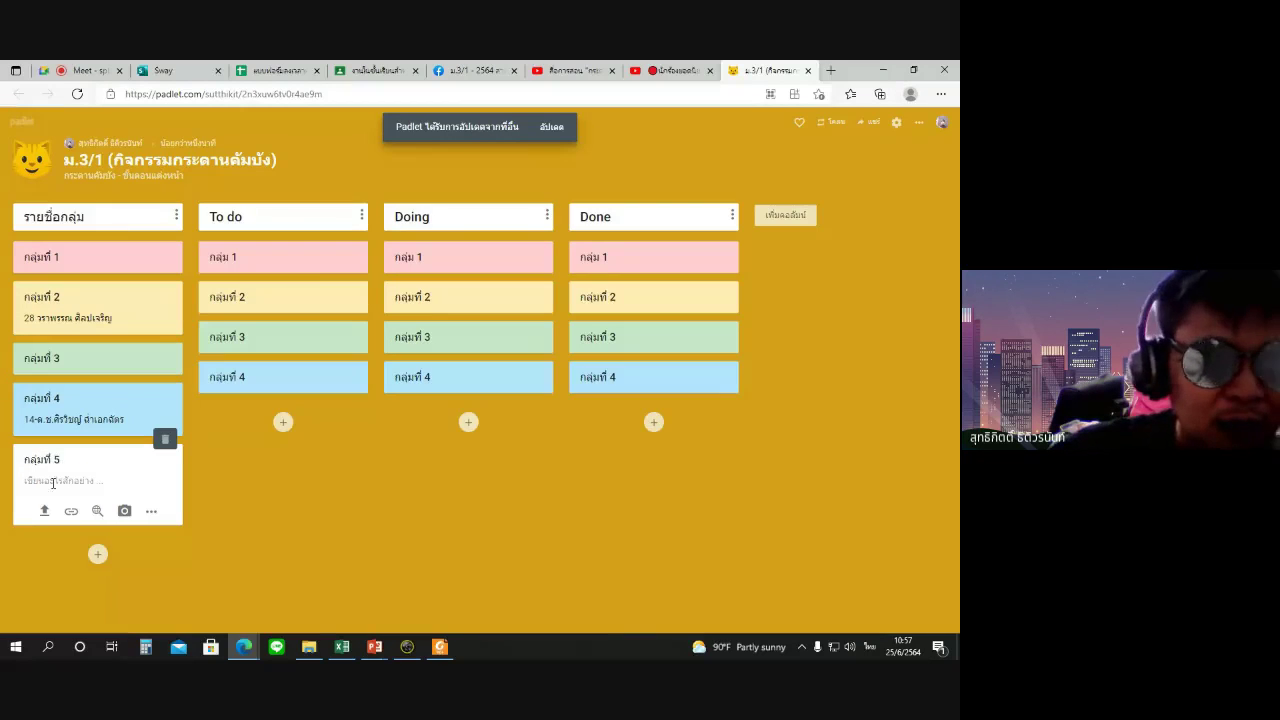
click(58, 481)
click(204, 494)
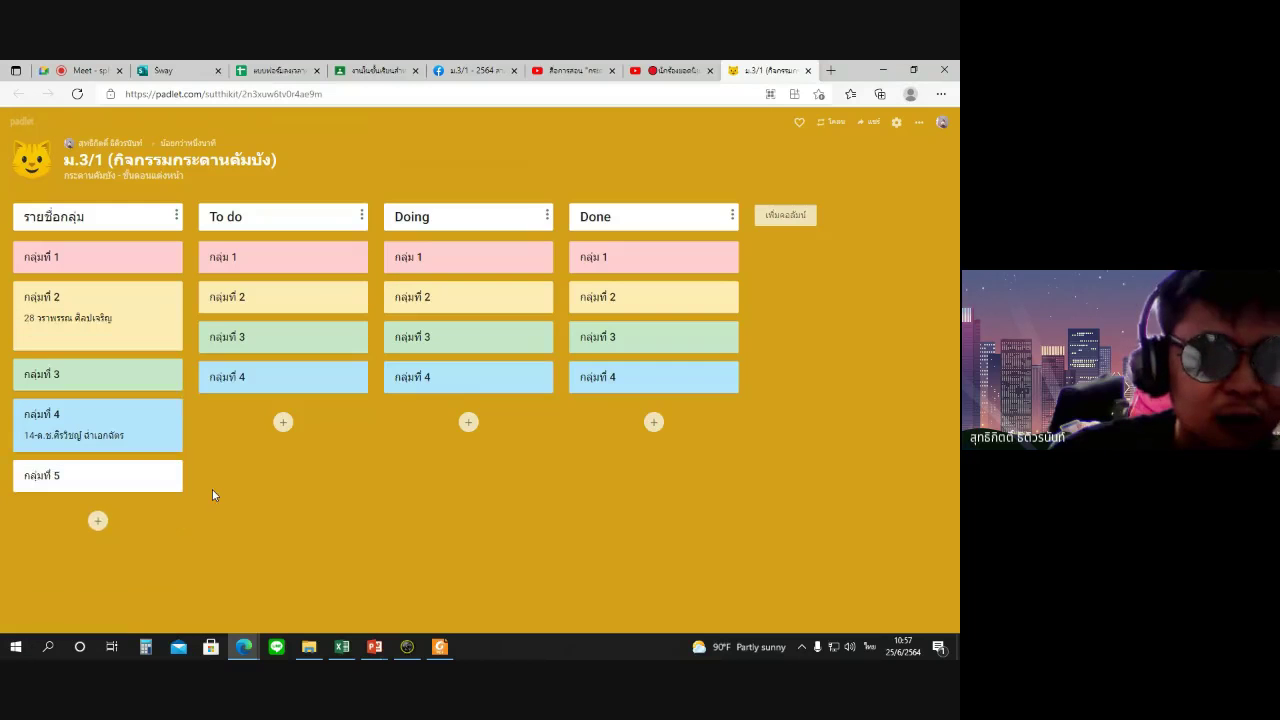
Step: Add 'กลุ่มที่ 5' posts to the To do, Doing and Done columns
click(284, 420)
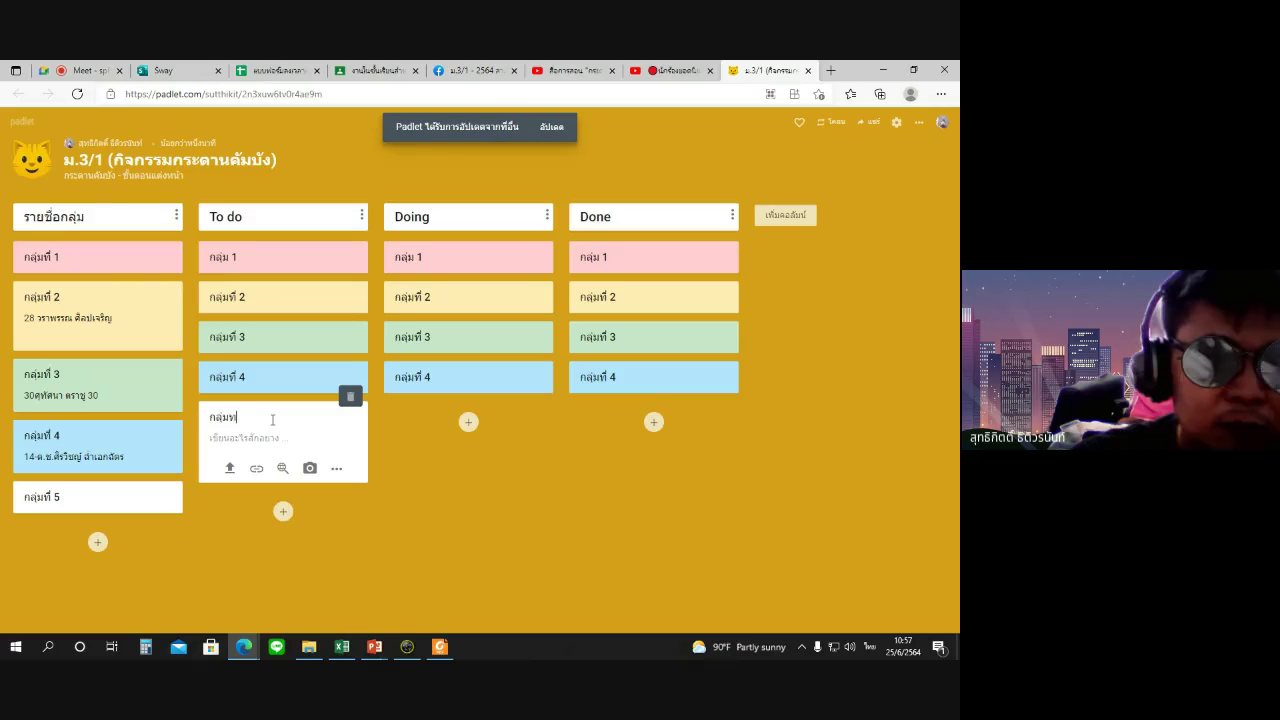
text(ที่ 5)
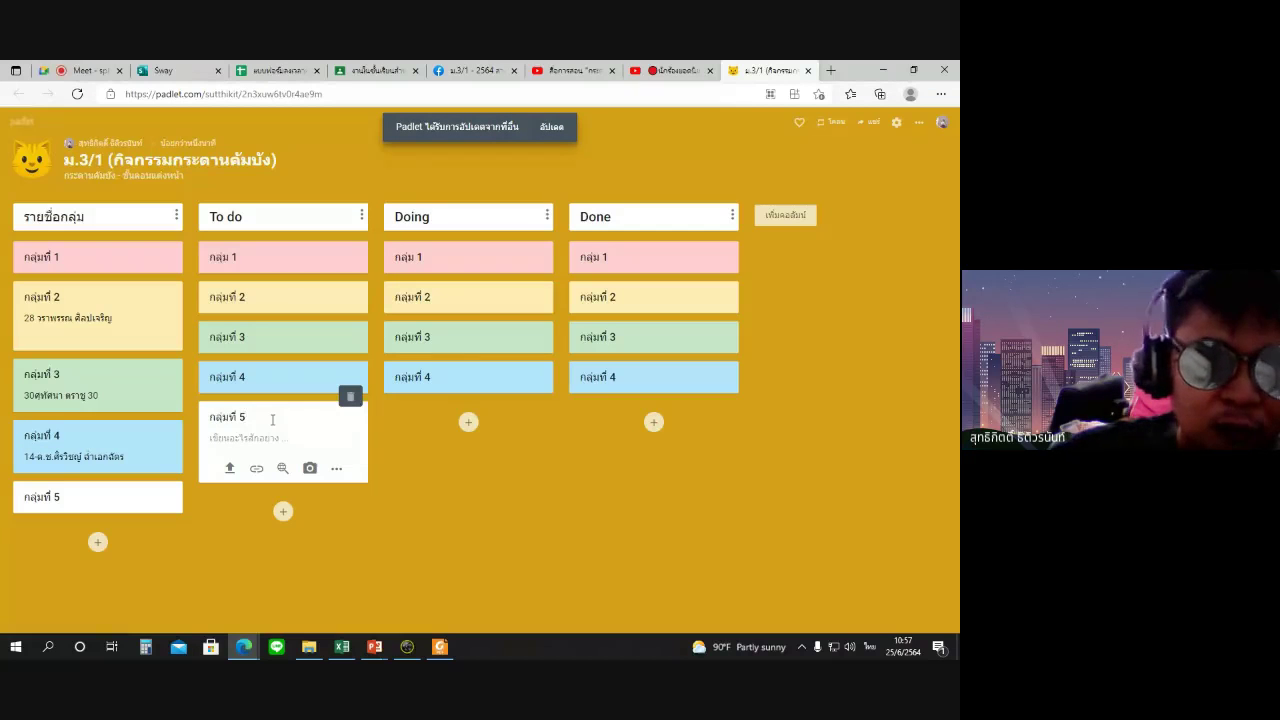
click(403, 520)
click(468, 422)
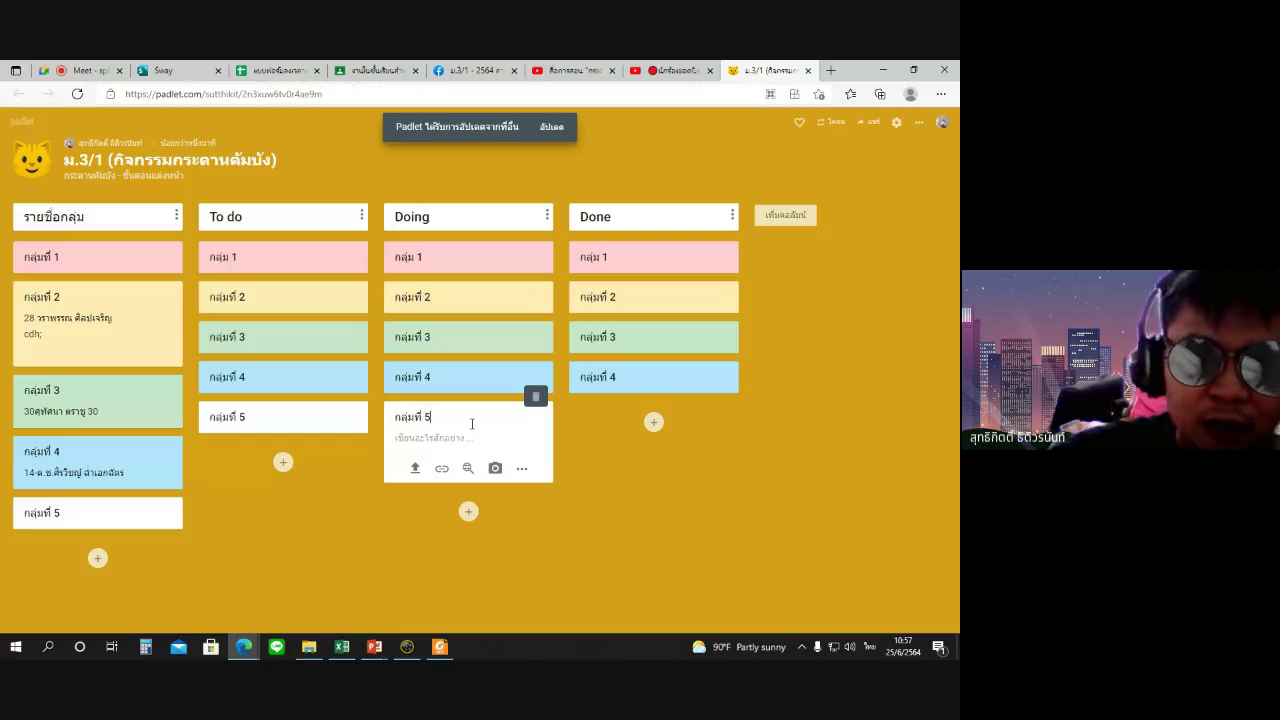
click(628, 516)
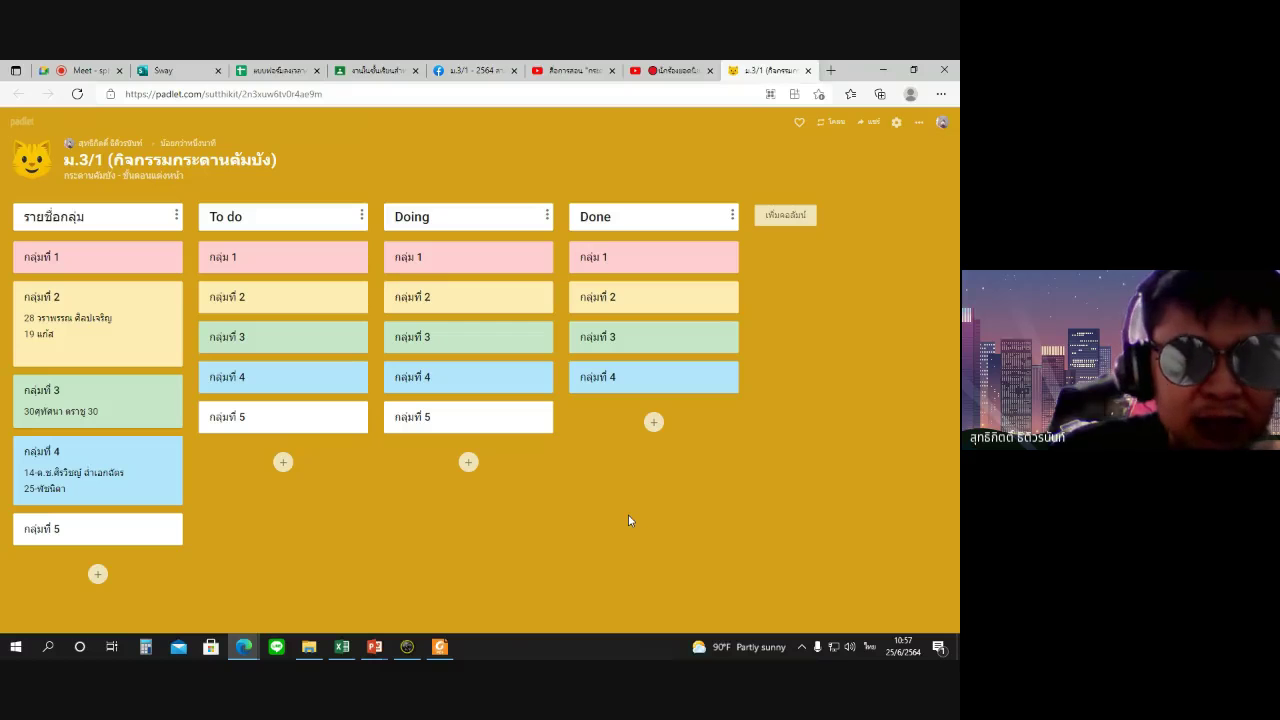
click(654, 421)
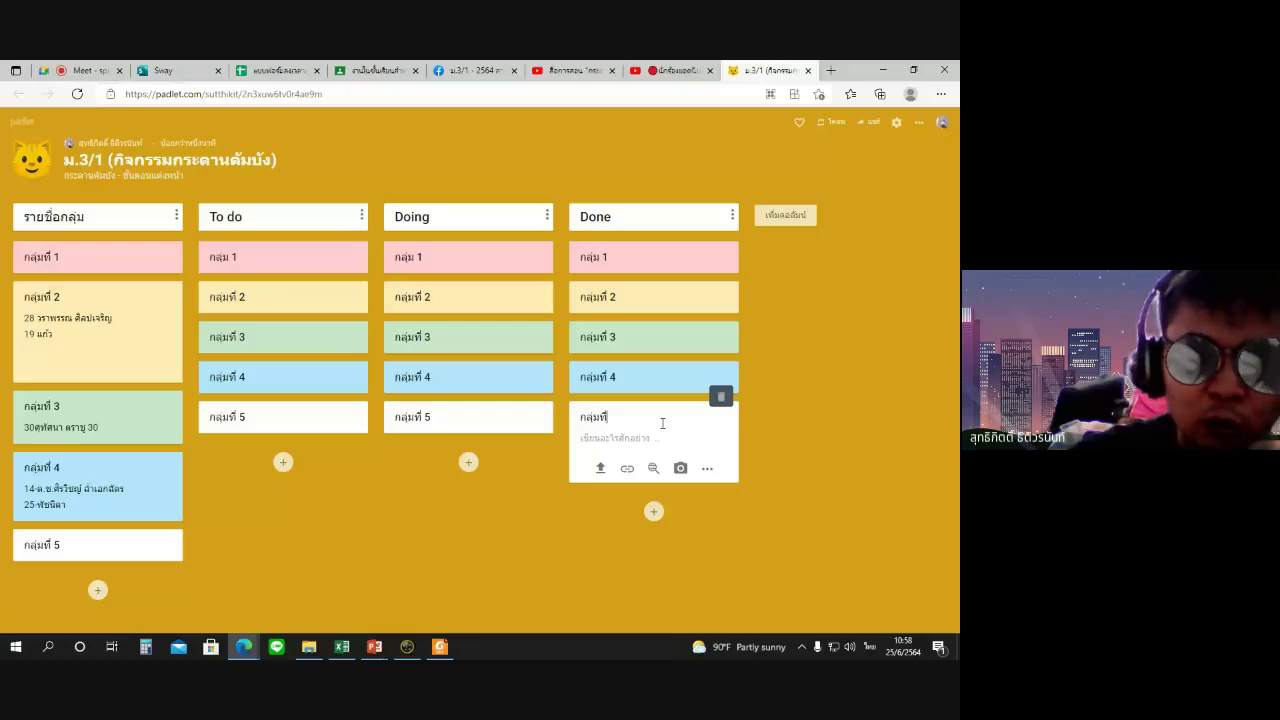
text(กลุ่มที่ 5)
click(825, 402)
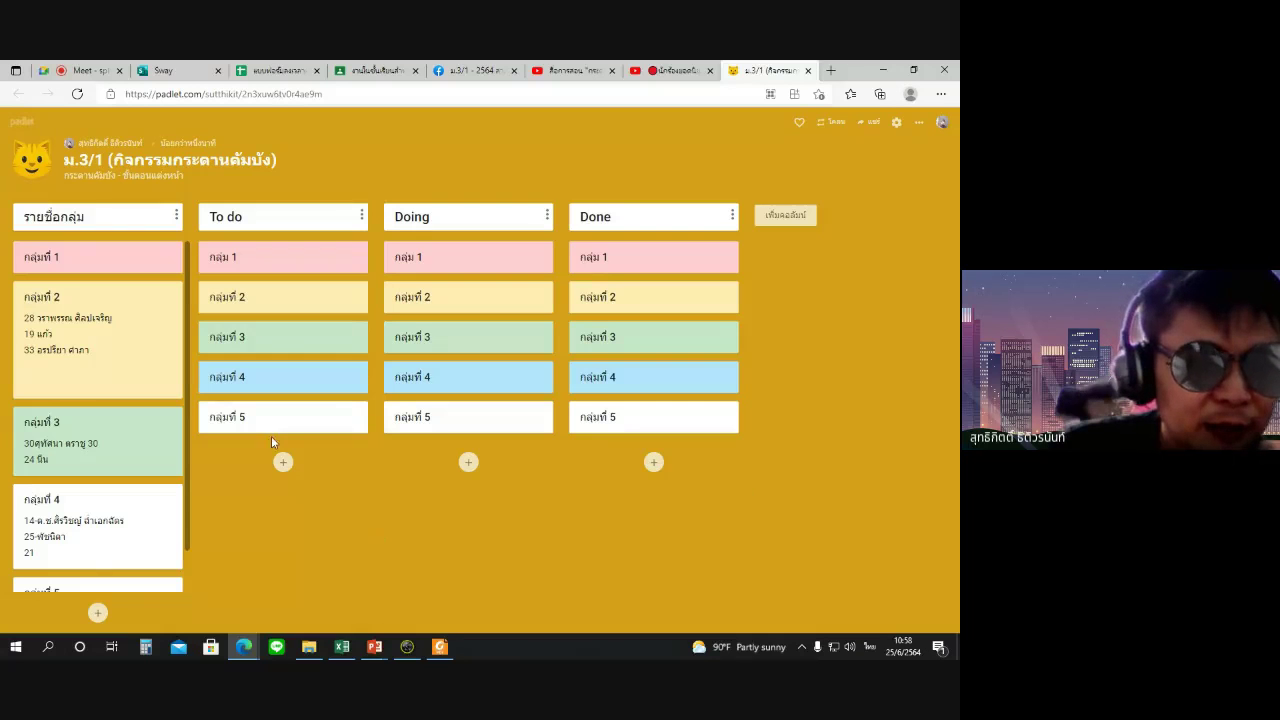
Step: Review the group list's กลุ่มที่ 4 card without changes, then return to the Meet call
scroll(150, 410, down, 1)
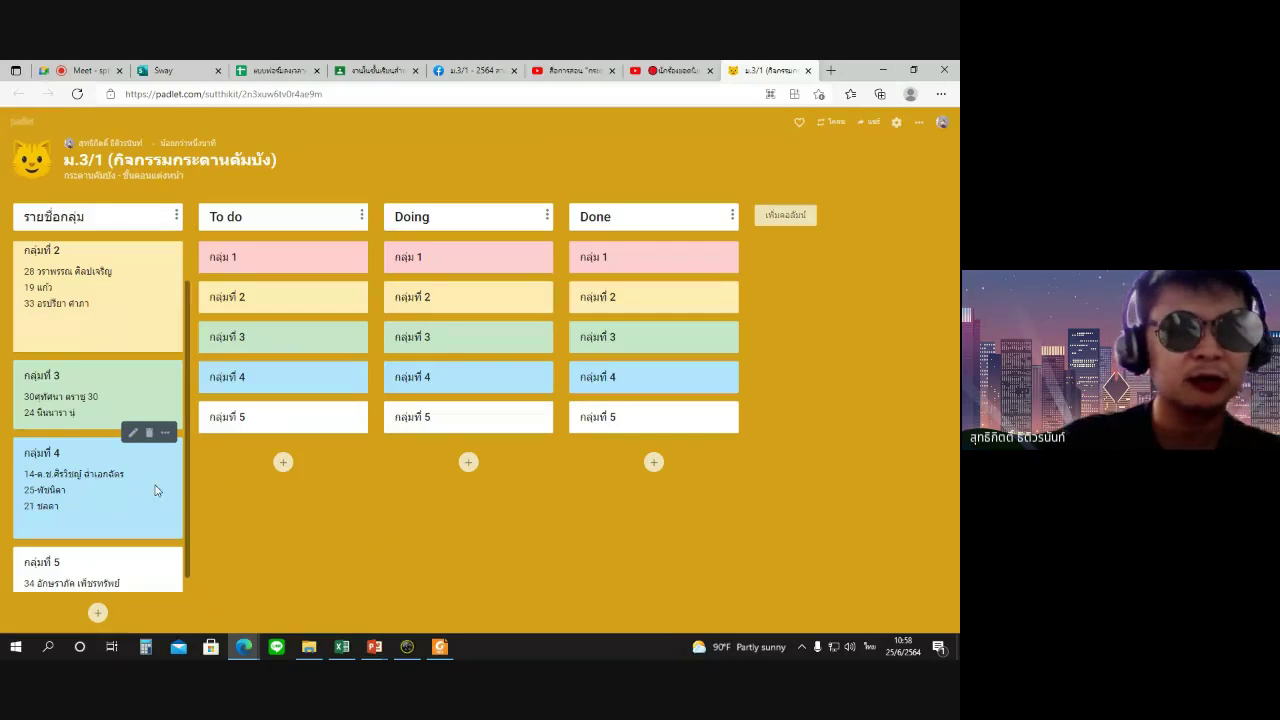
click(101, 514)
click(284, 511)
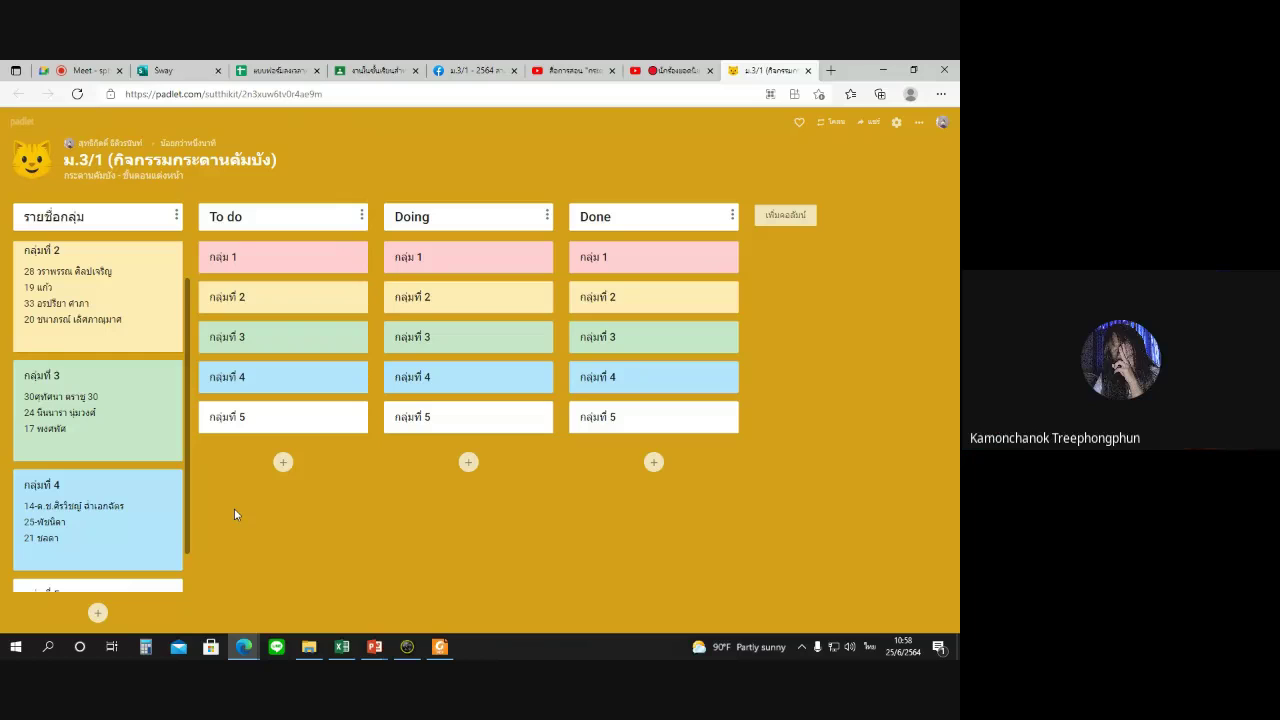
mouse_move(128, 430)
scroll(159, 518, down, 1)
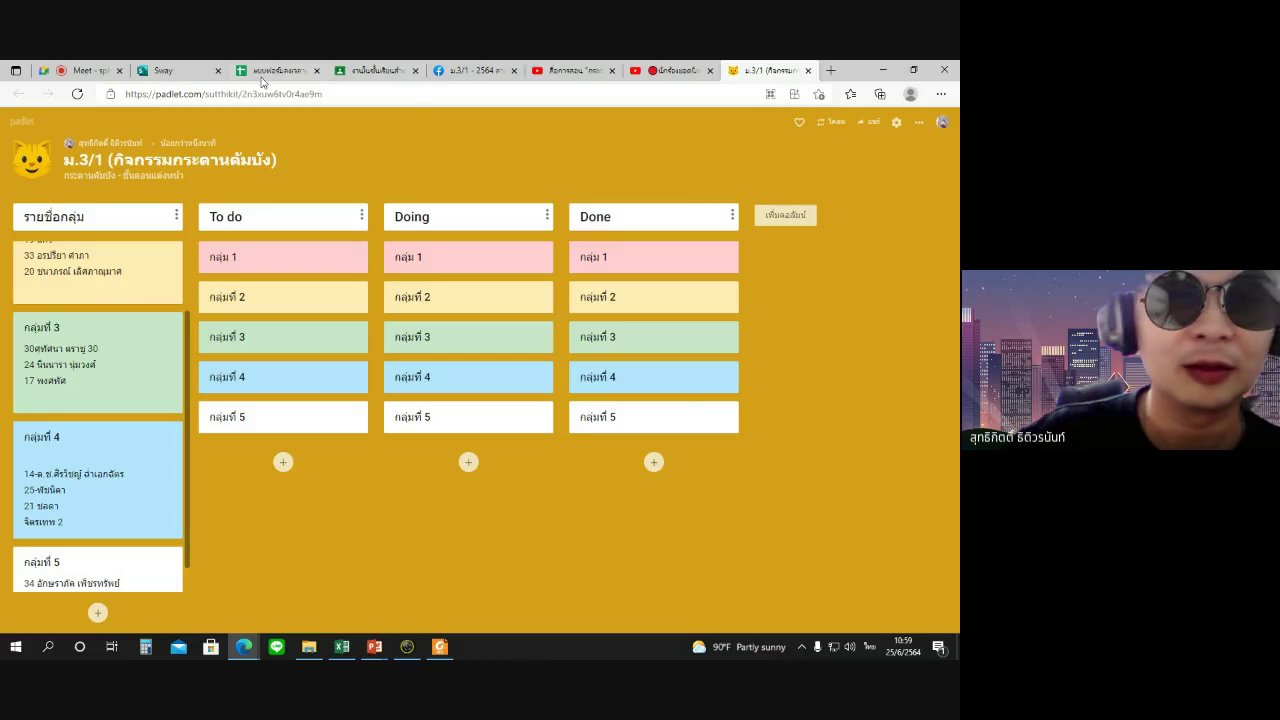
click(90, 71)
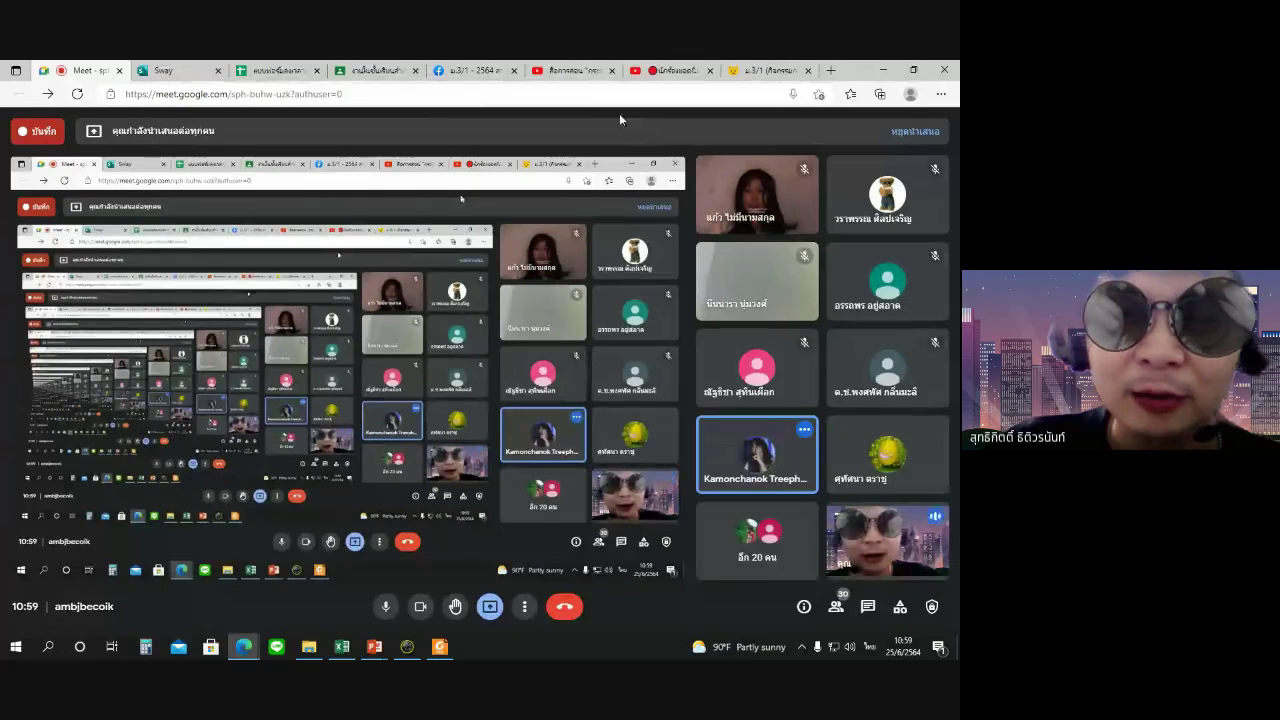
Step: Add student number 18 on a new line in the กลุ่มที่ 3 card, then return to Meet
click(745, 71)
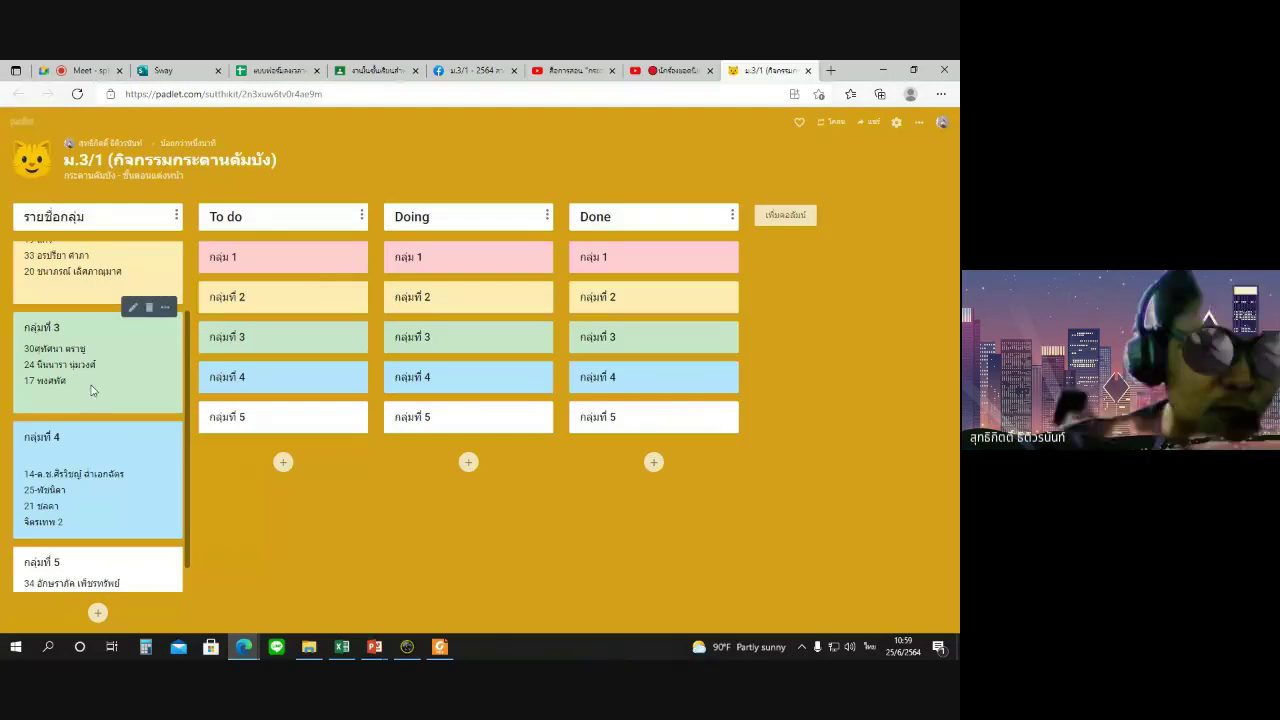
click(89, 382)
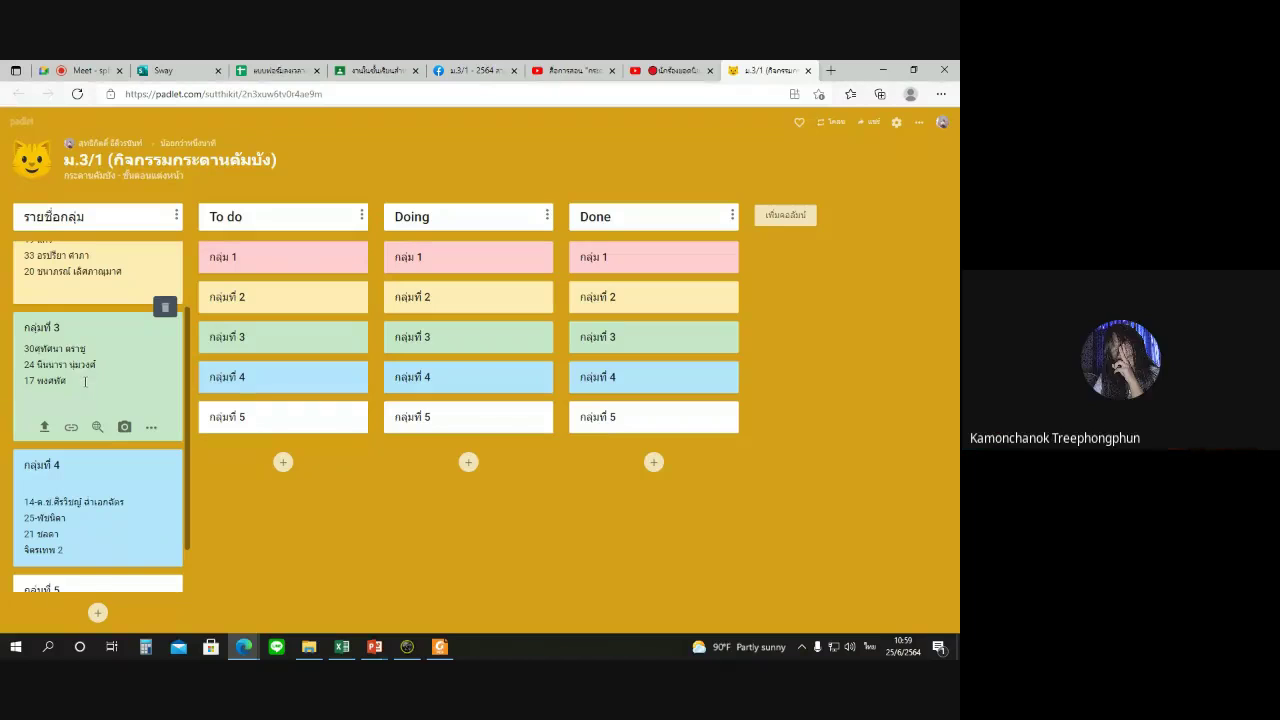
scroll(86, 375, up, 2)
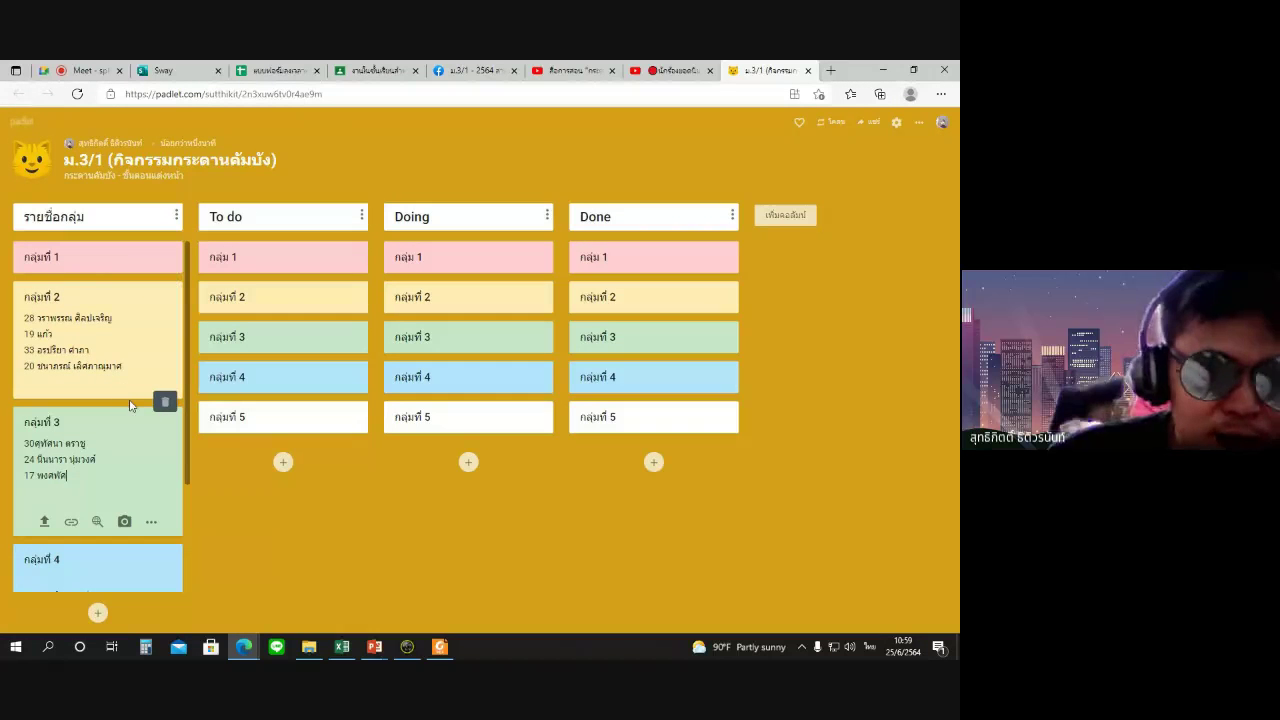
key(Return)
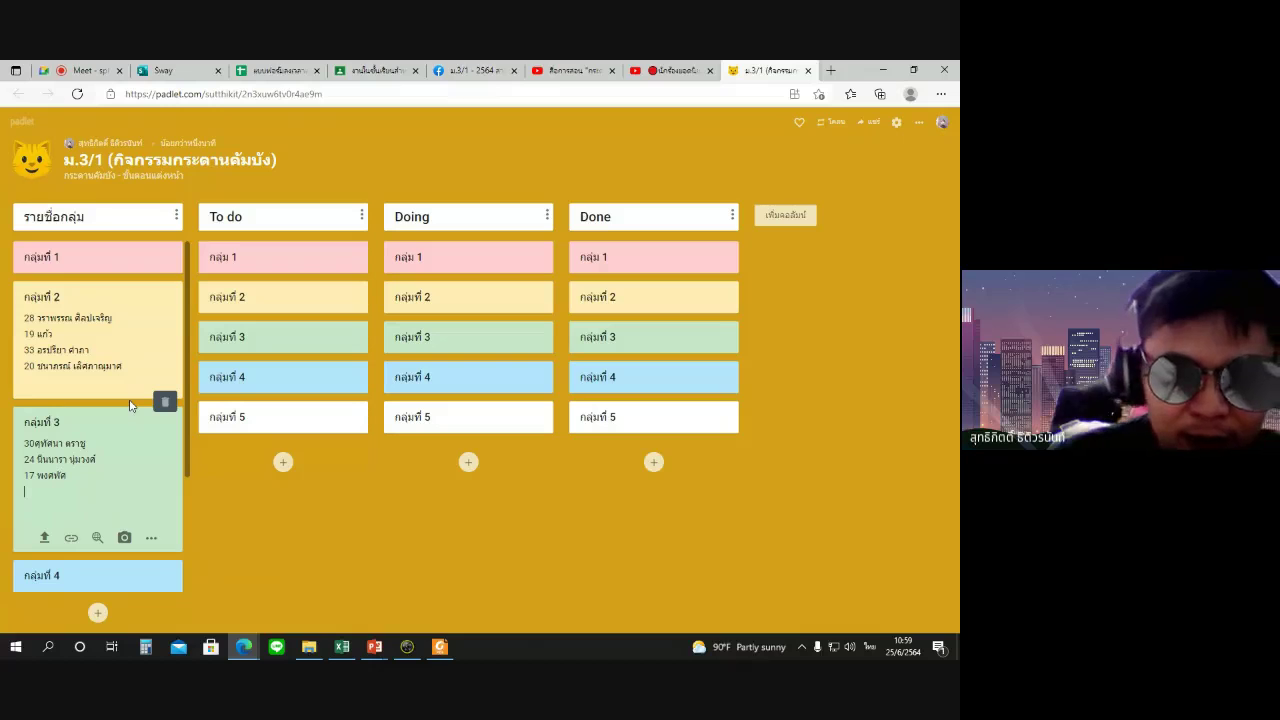
text(18 กมล)
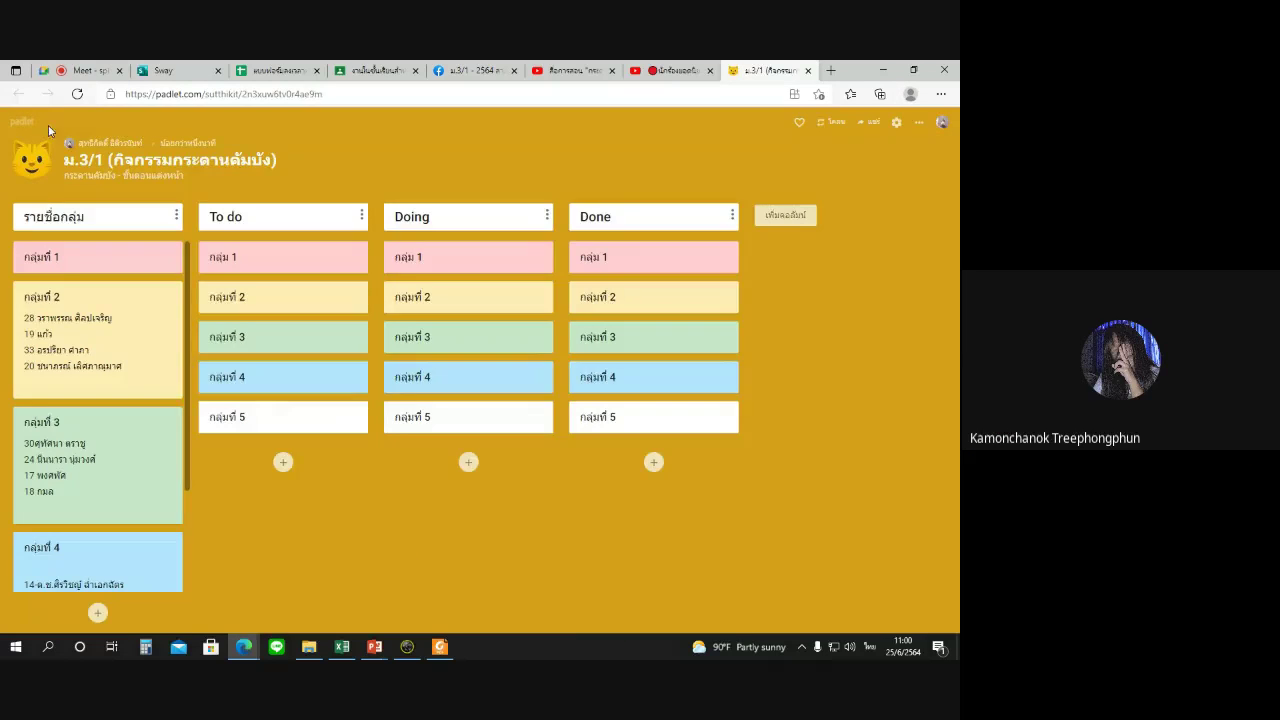
click(85, 72)
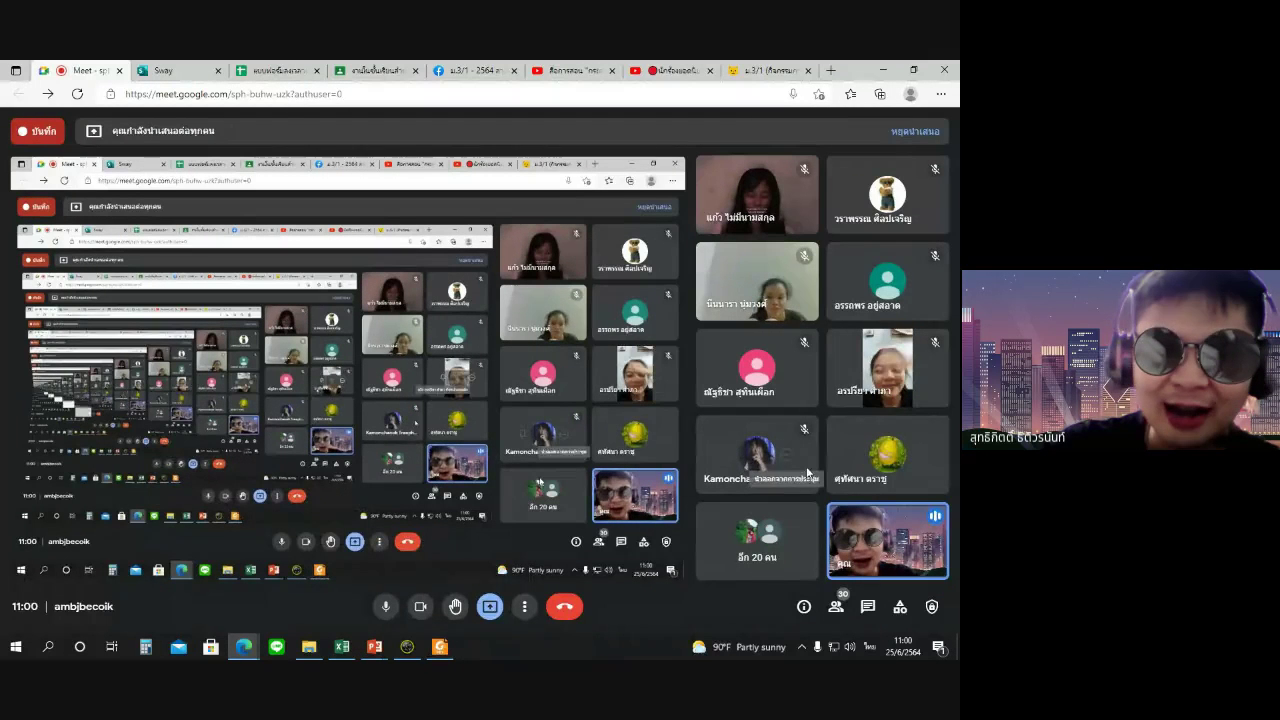
Step: Pin one student's video, switch the pin to another student, and bring up the Excel score sheet
click(858, 370)
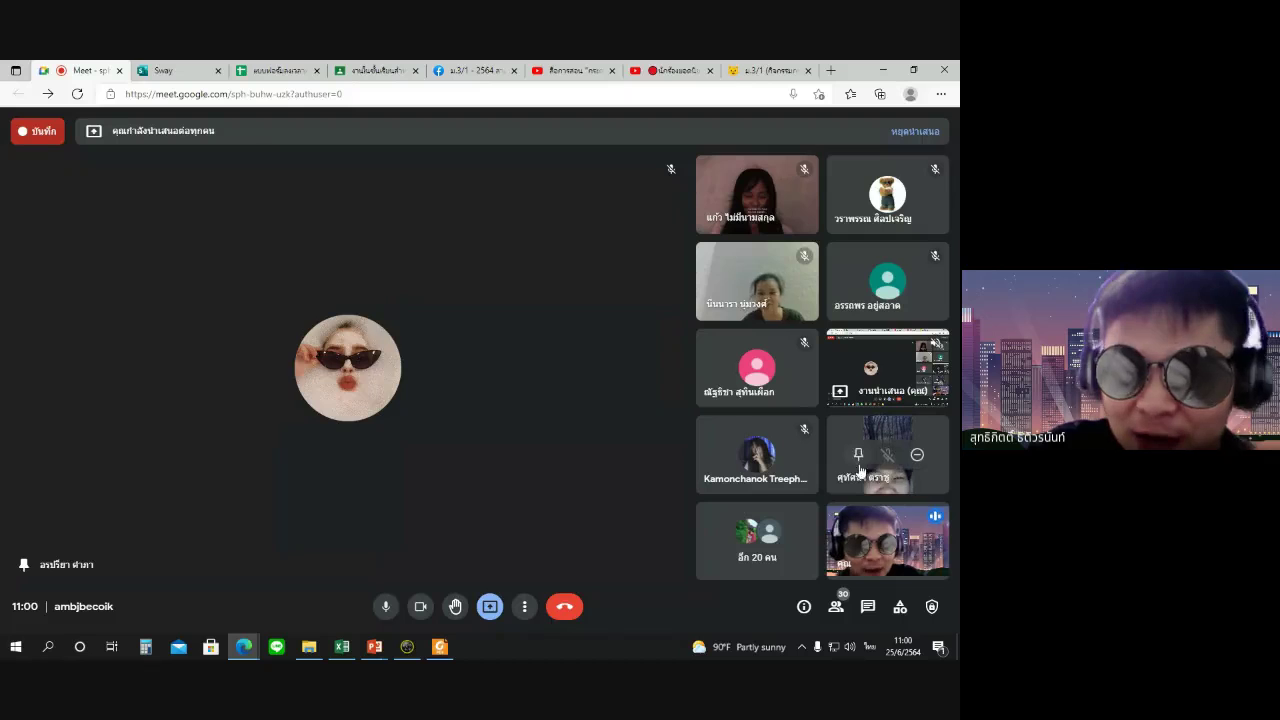
click(858, 454)
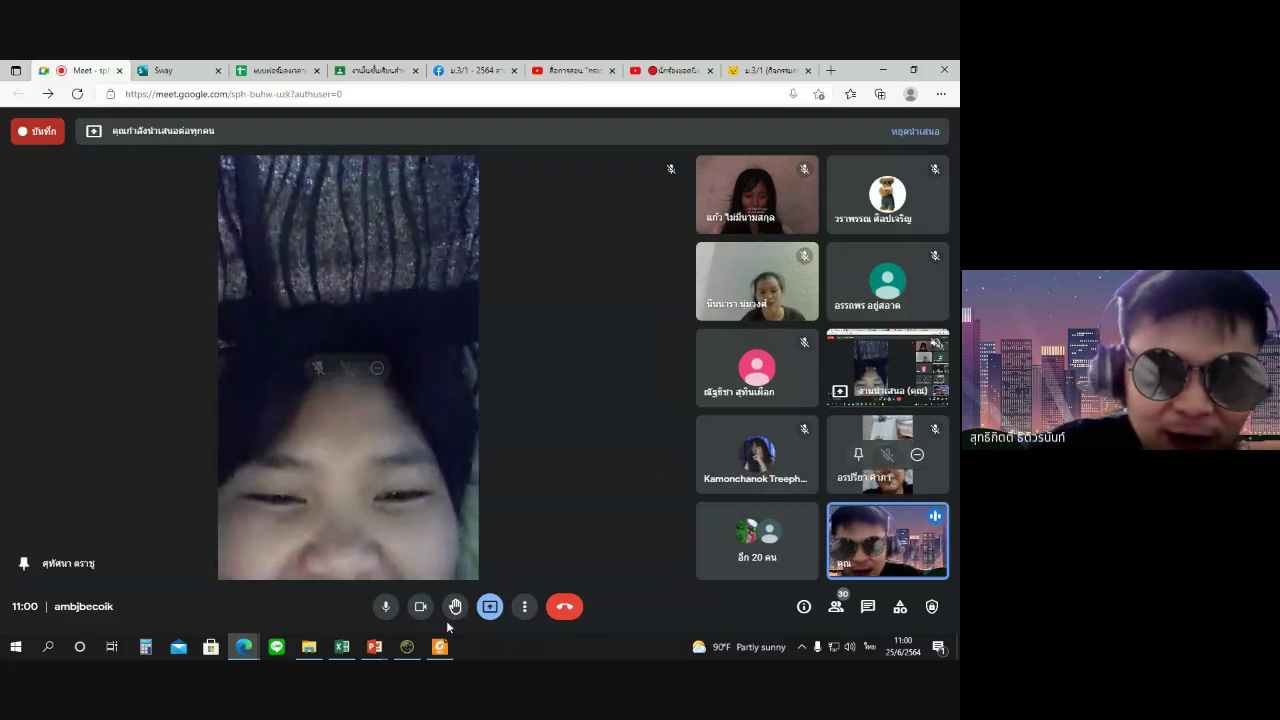
click(342, 648)
click(342, 648)
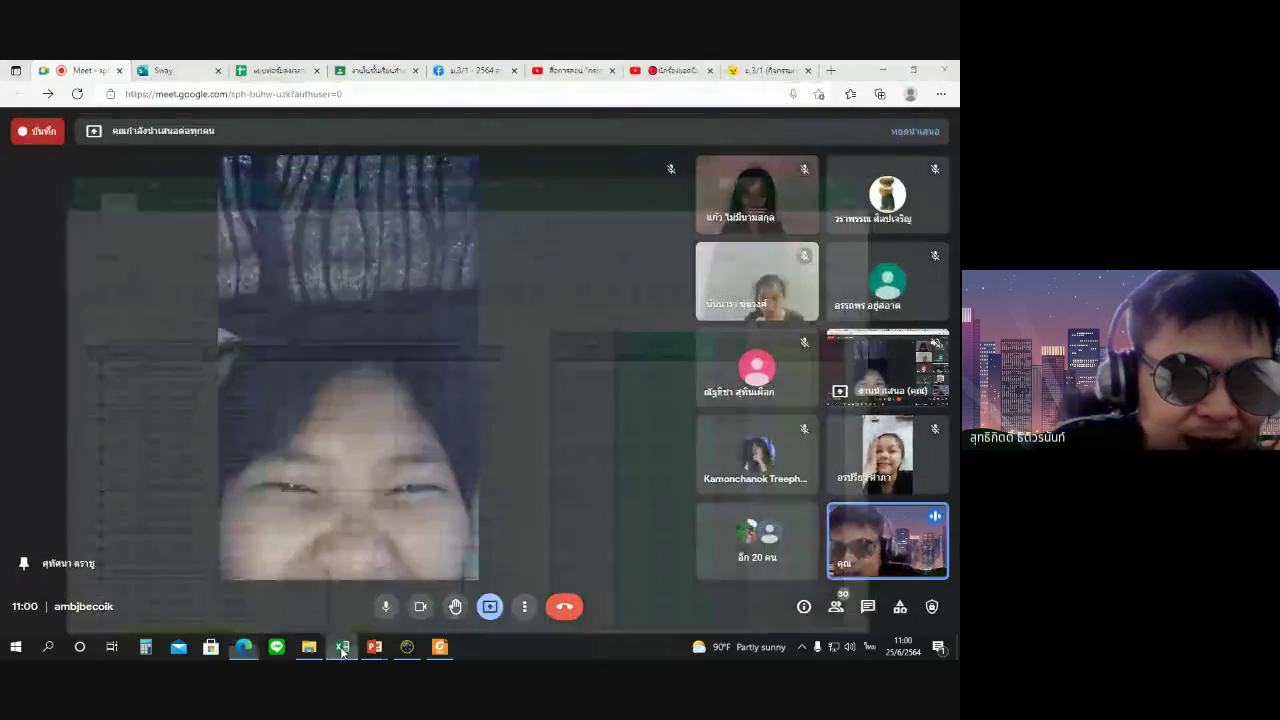
click(342, 648)
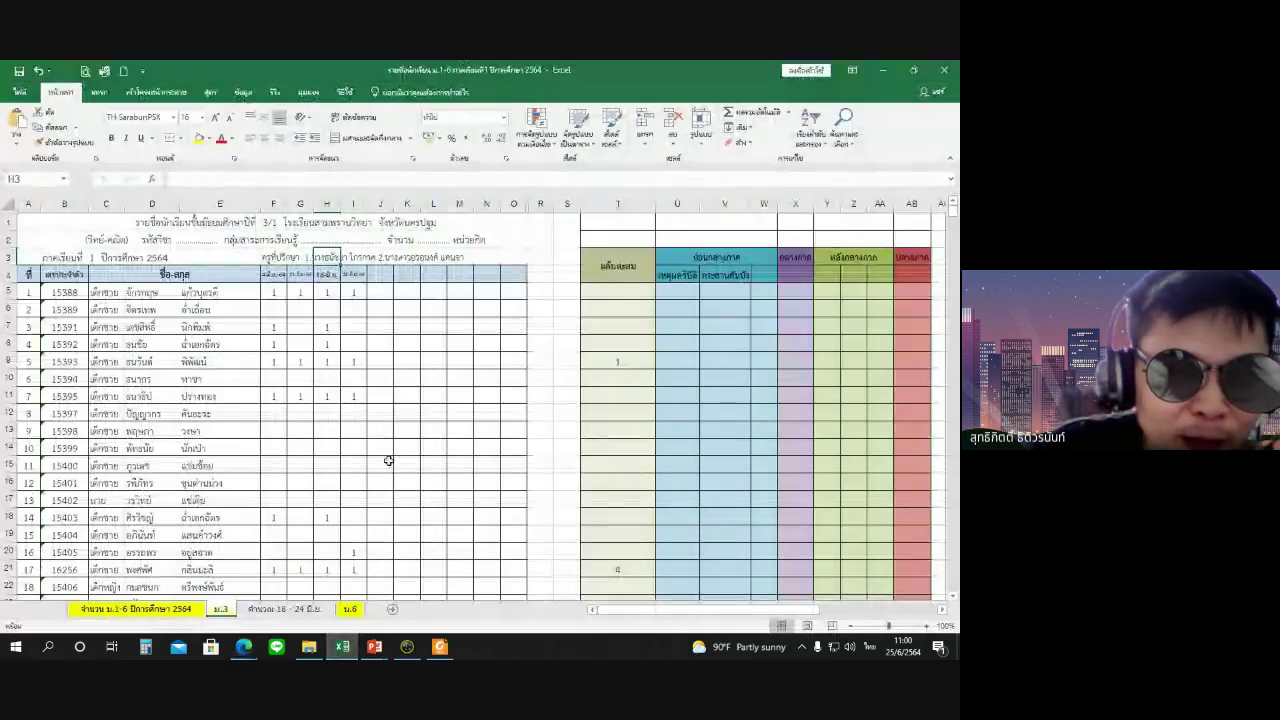
Step: Enter 1 in cell I34 and change T34 from 3 to 4 on the score sheet
click(342, 648)
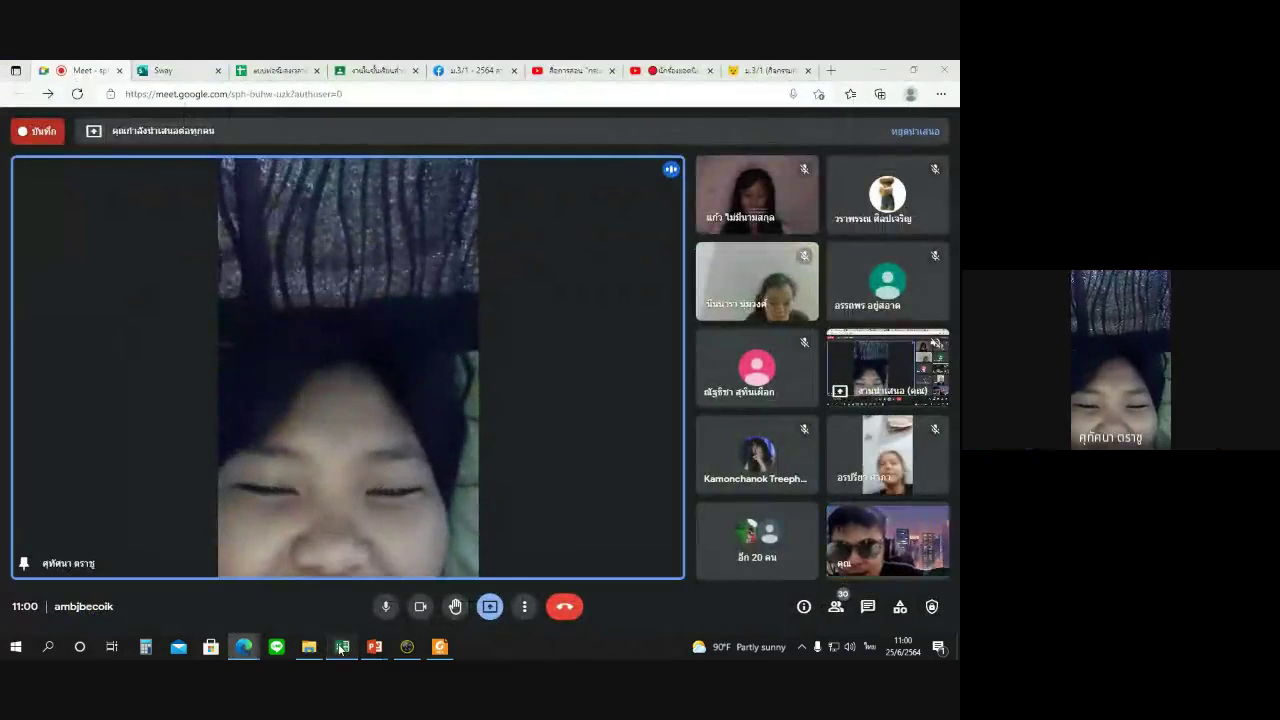
click(342, 648)
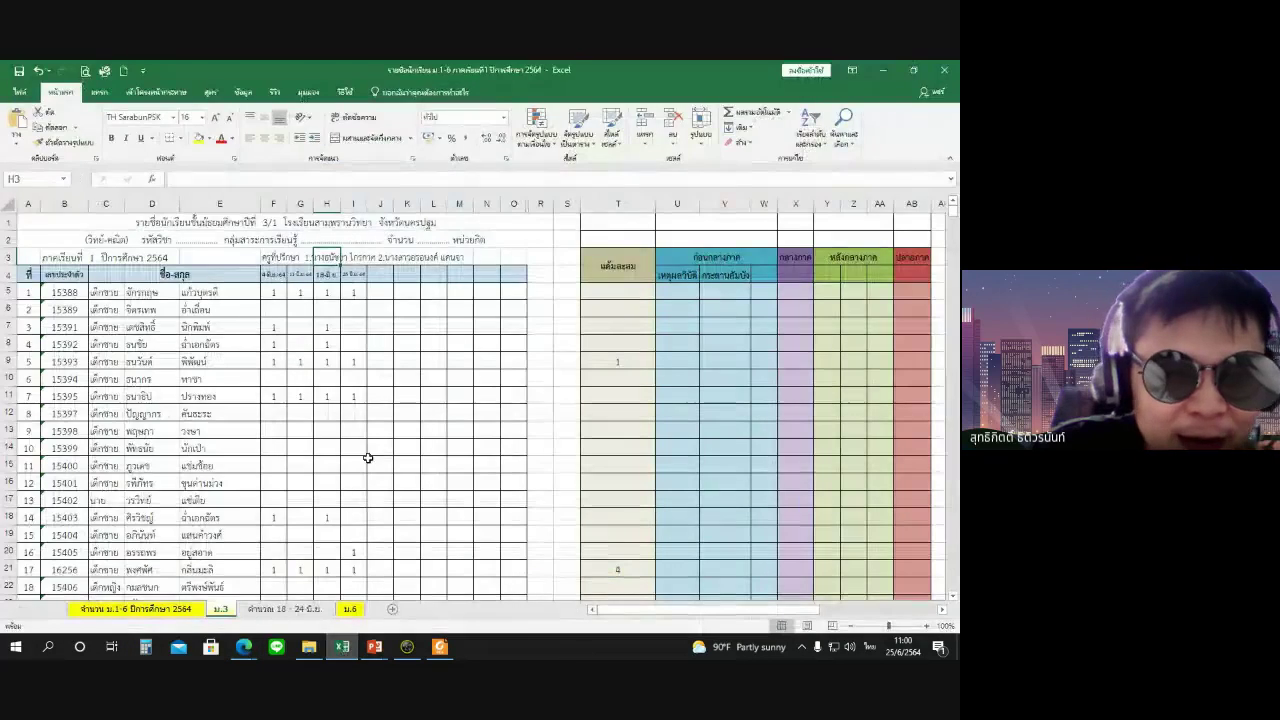
scroll(362, 500, down, 1)
click(348, 654)
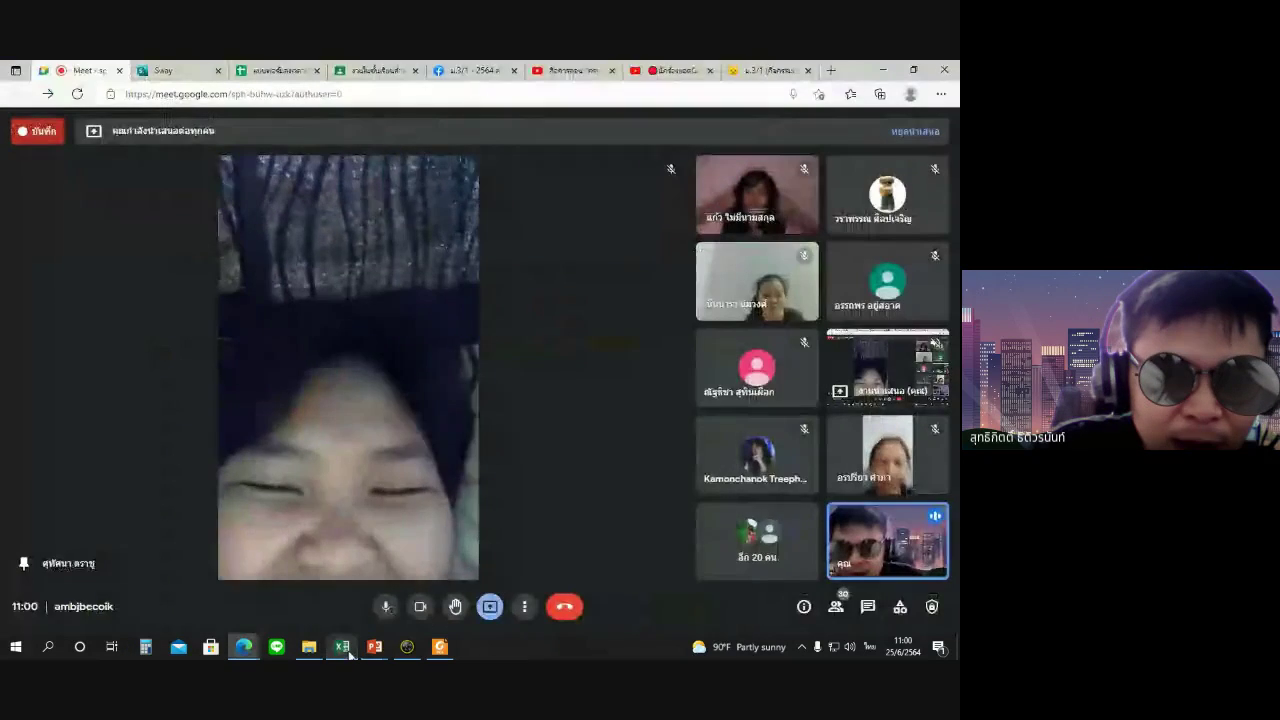
click(348, 654)
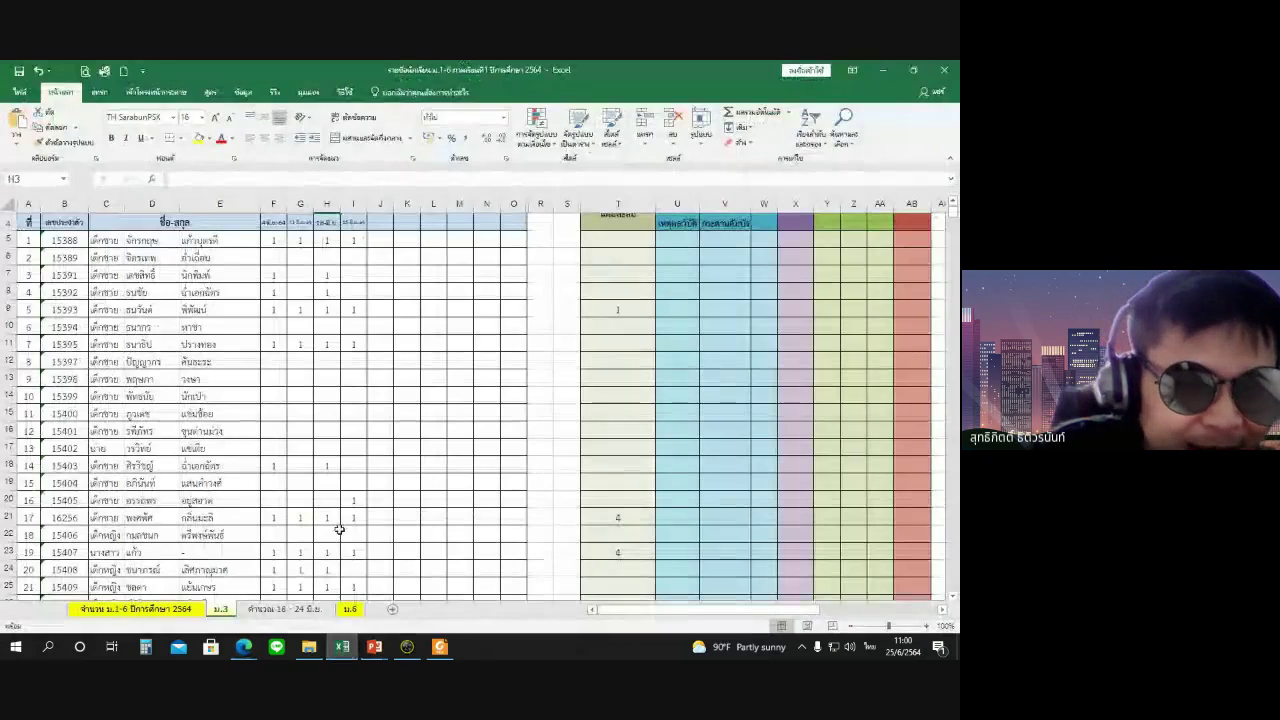
scroll(340, 530, down, 4)
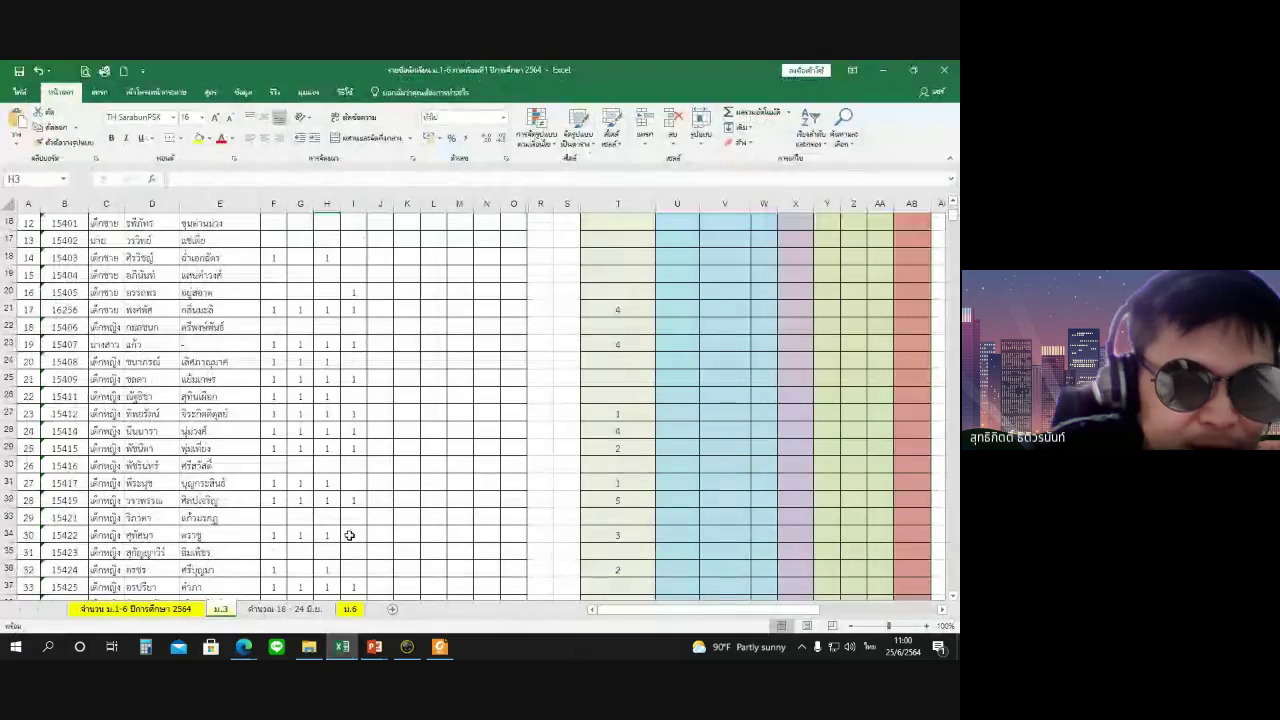
click(348, 534)
text(1)
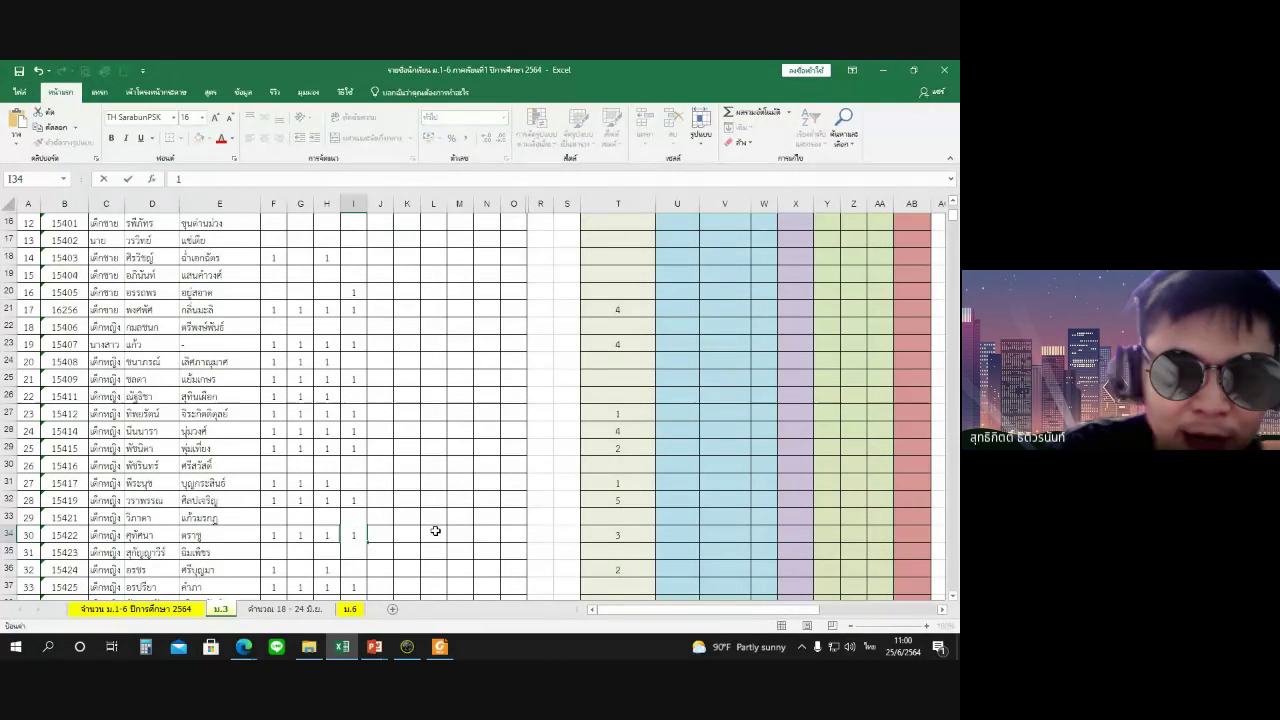
key(Return)
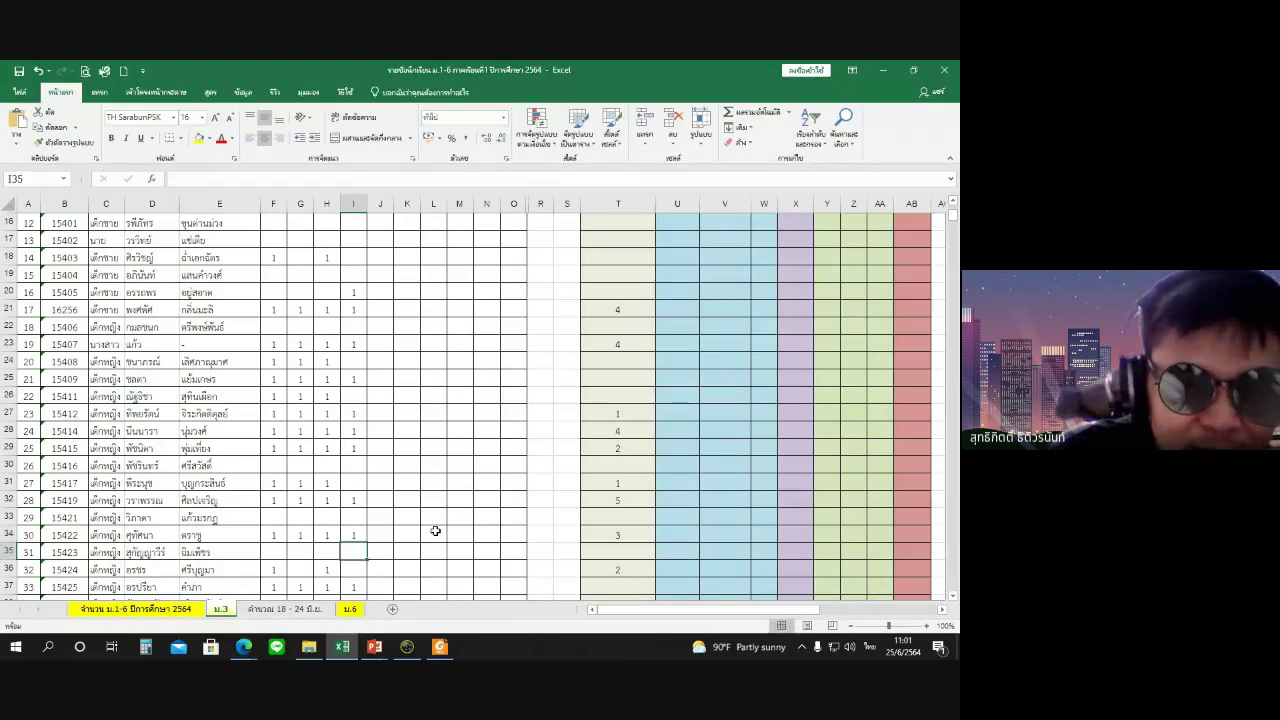
key(Right)
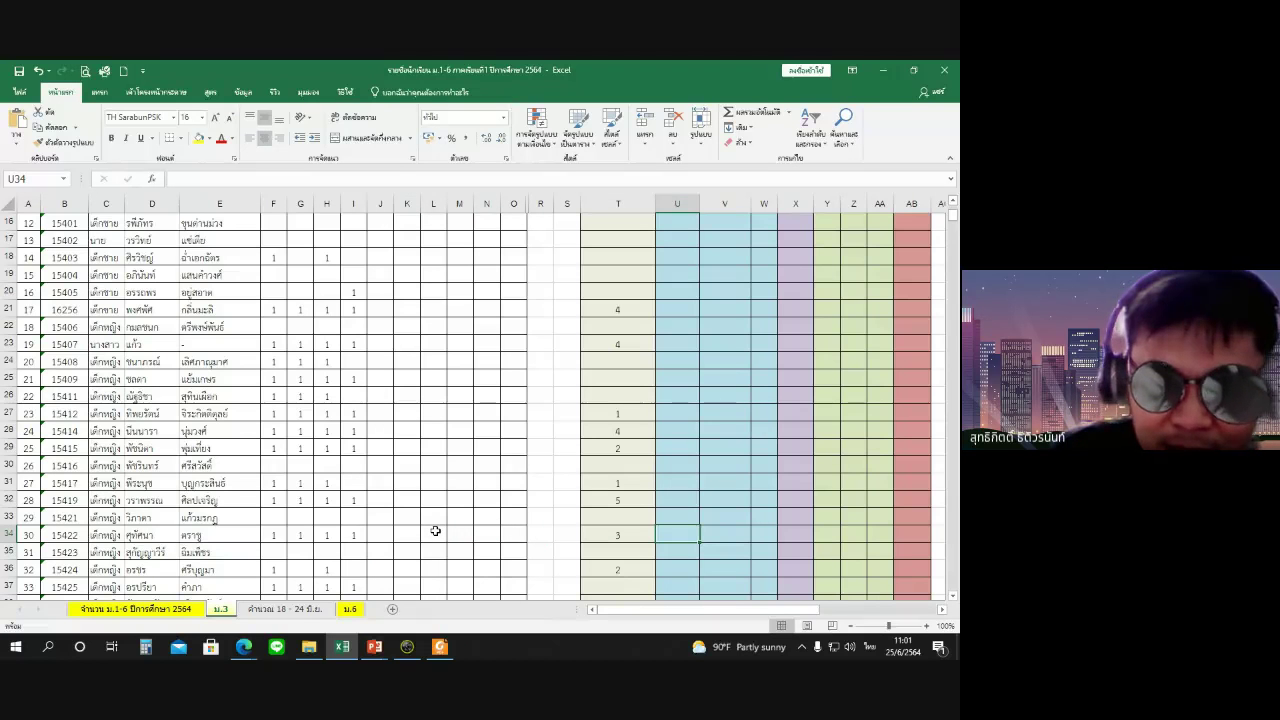
text(4)
key(Return)
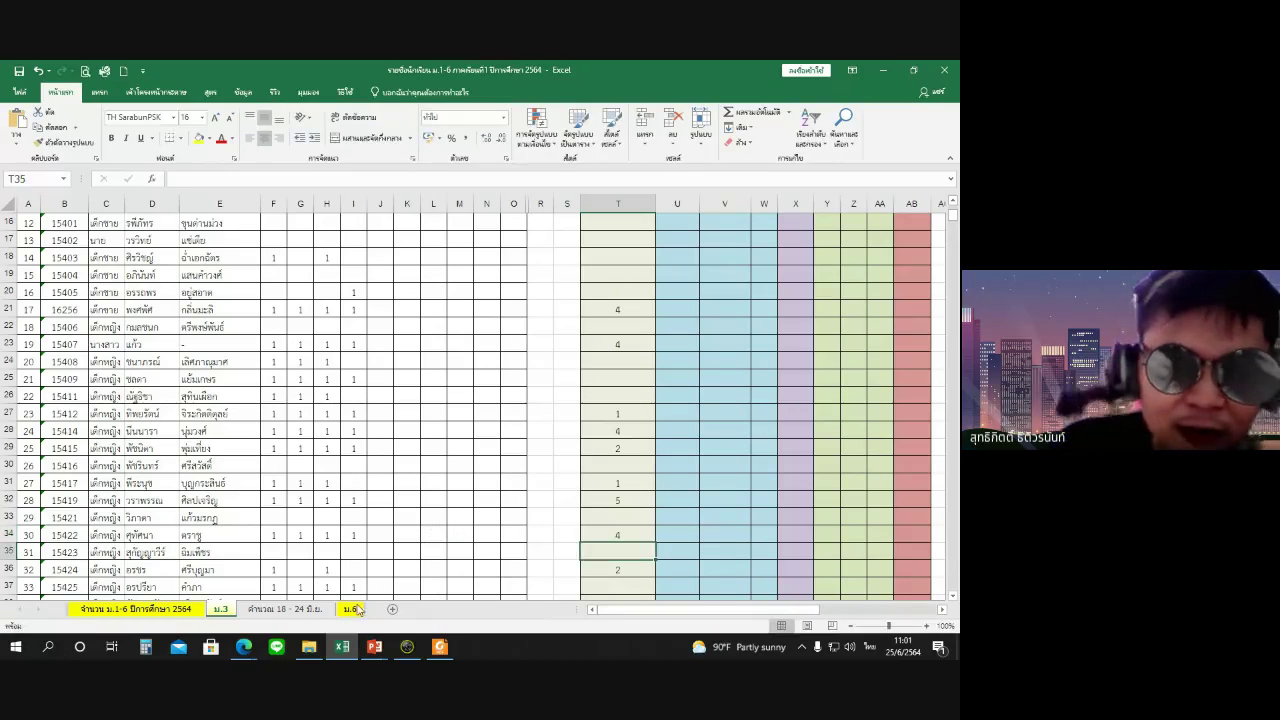
Step: Pin another student's video, then enter 1 in cell T37 and hide Excel again
click(341, 648)
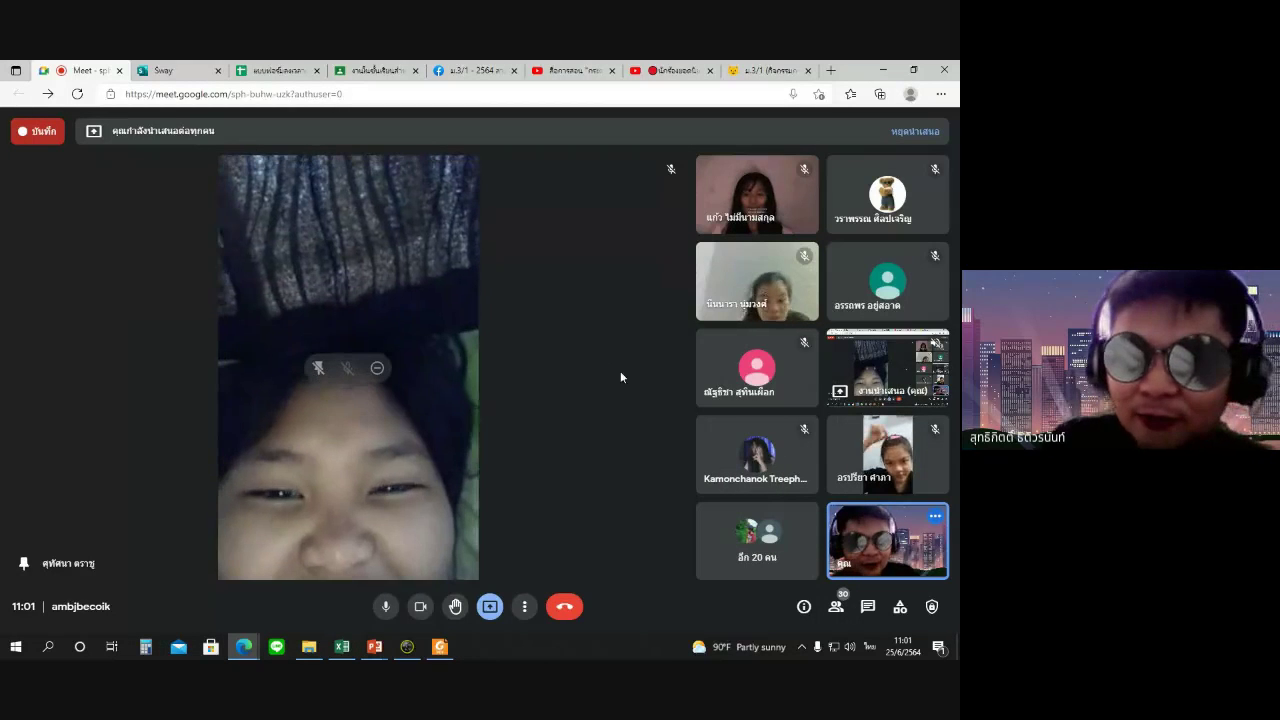
click(858, 454)
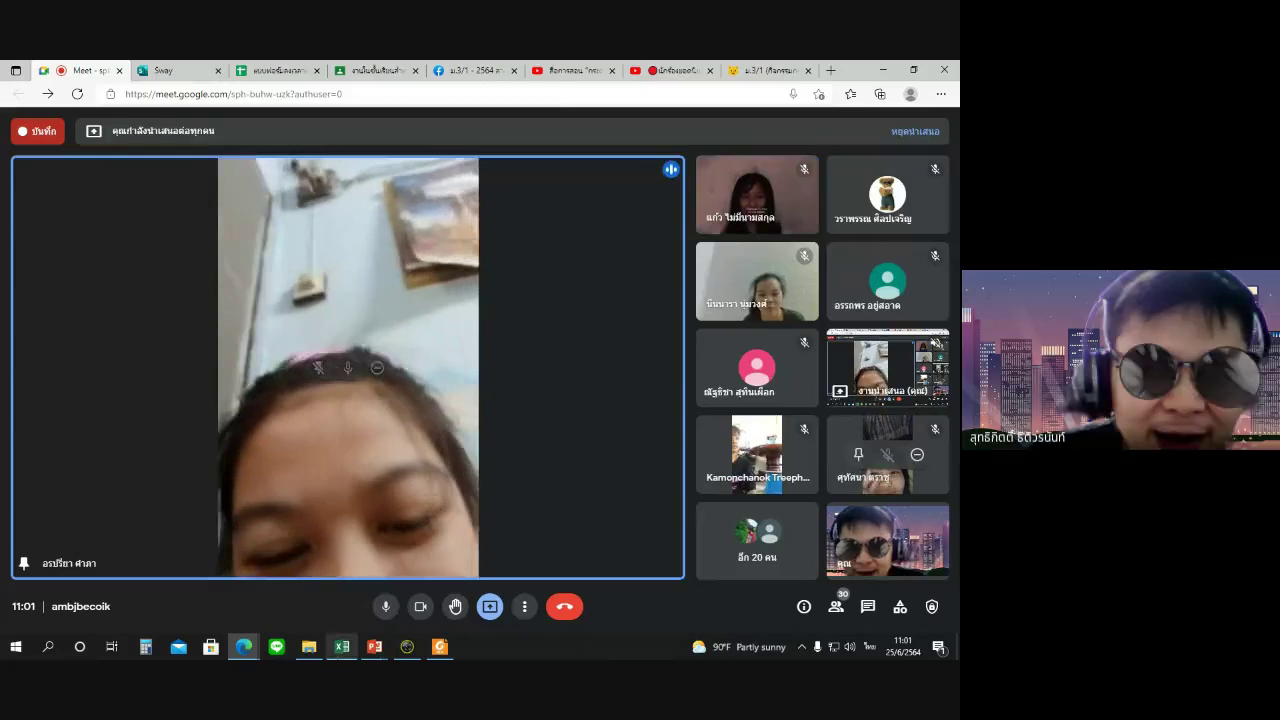
click(348, 651)
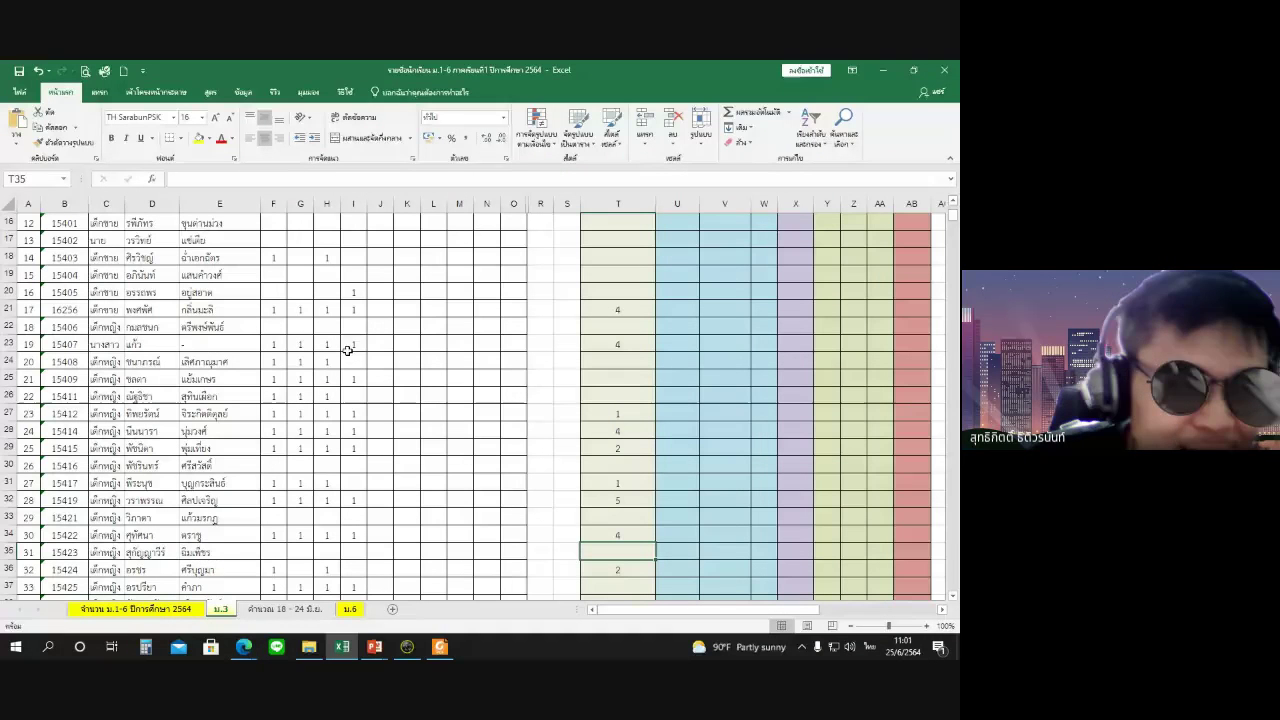
scroll(381, 562, down, 1)
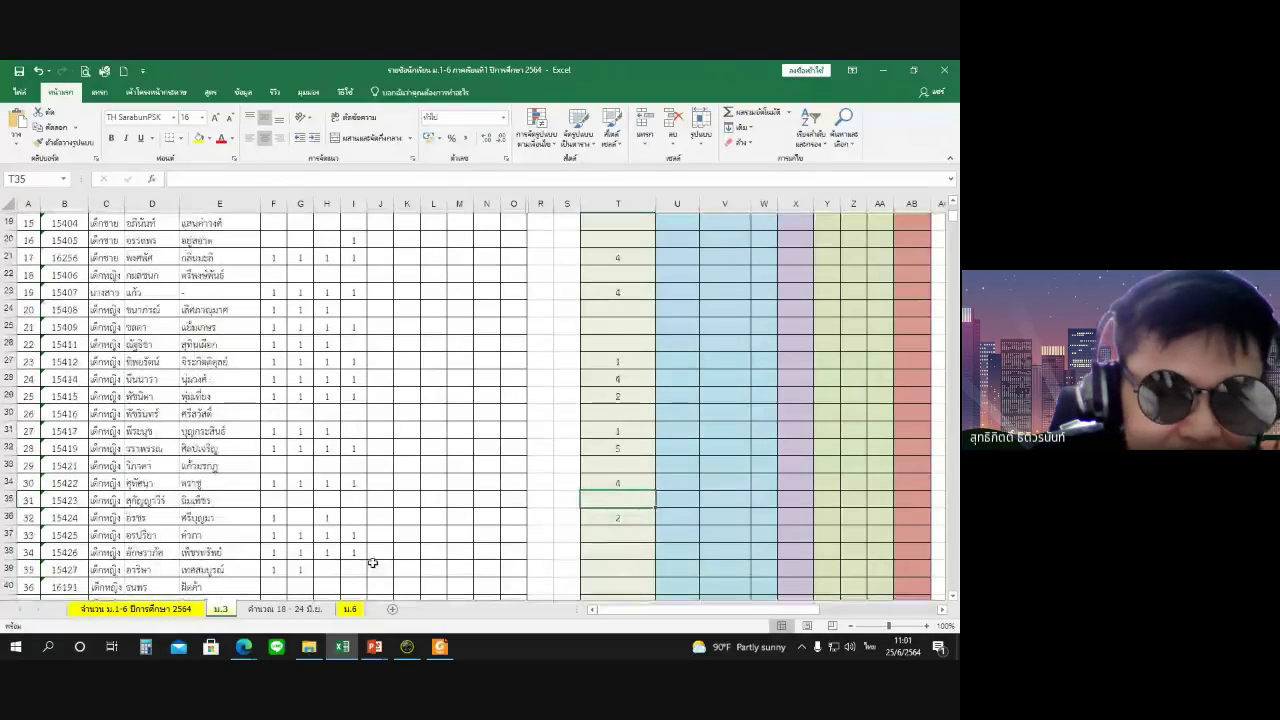
click(626, 534)
text(1)
key(Return)
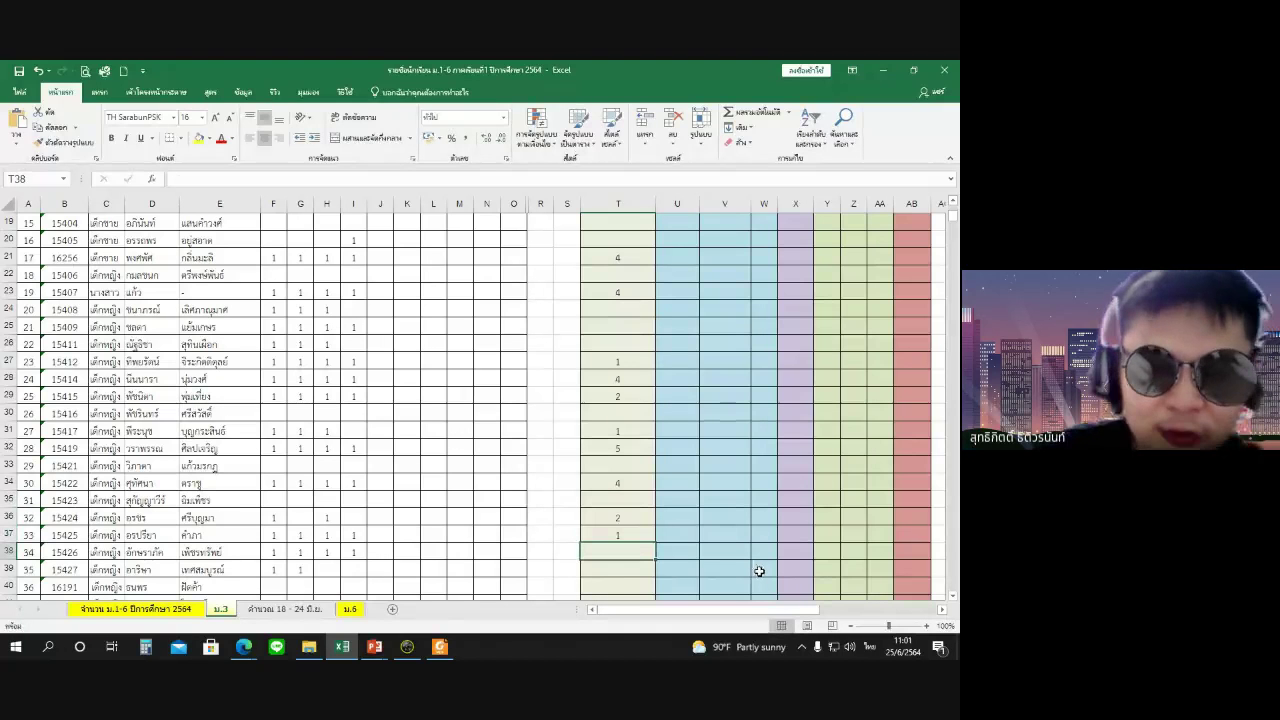
click(342, 647)
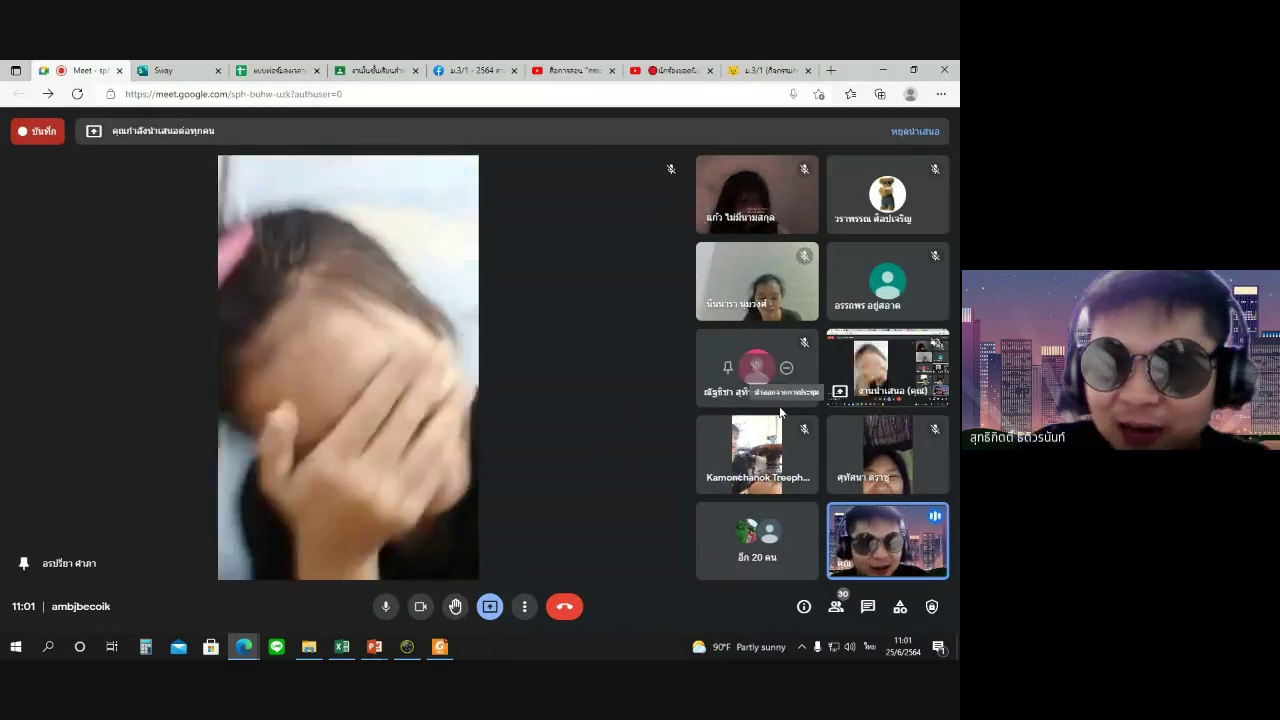
Step: Pin the next student's video on the main stage and bring the score workbook forward
click(728, 458)
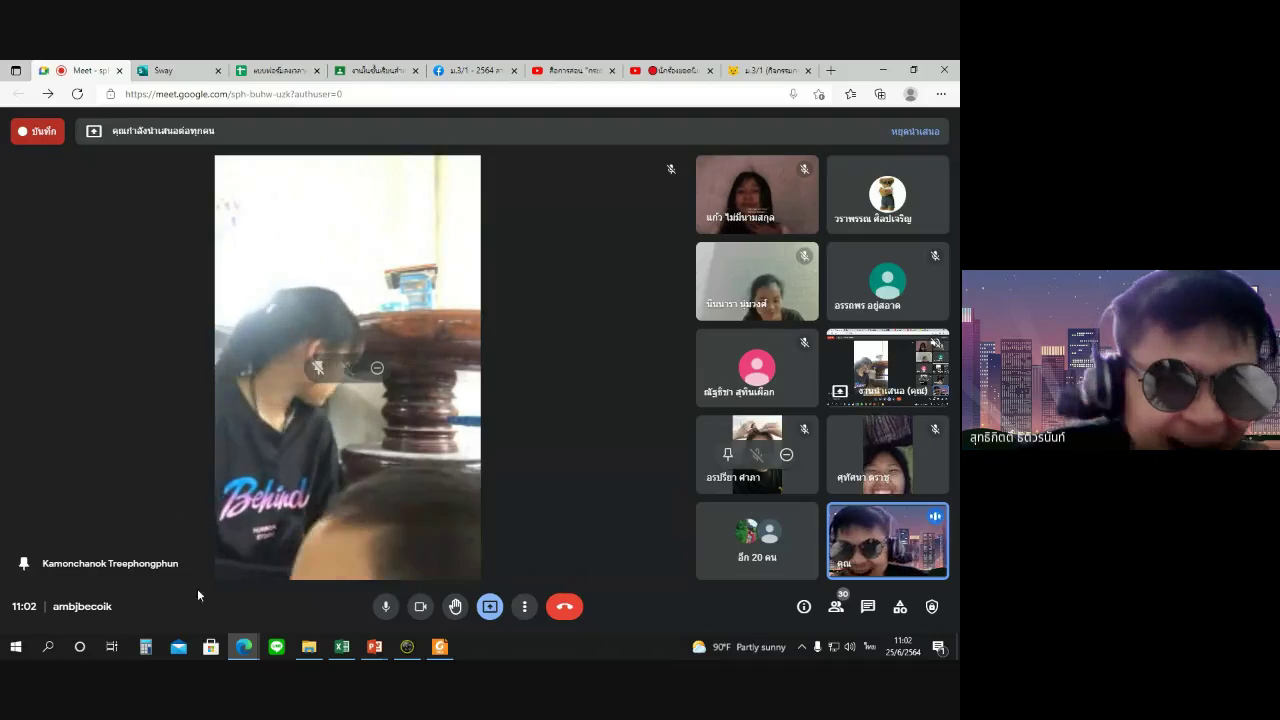
click(341, 645)
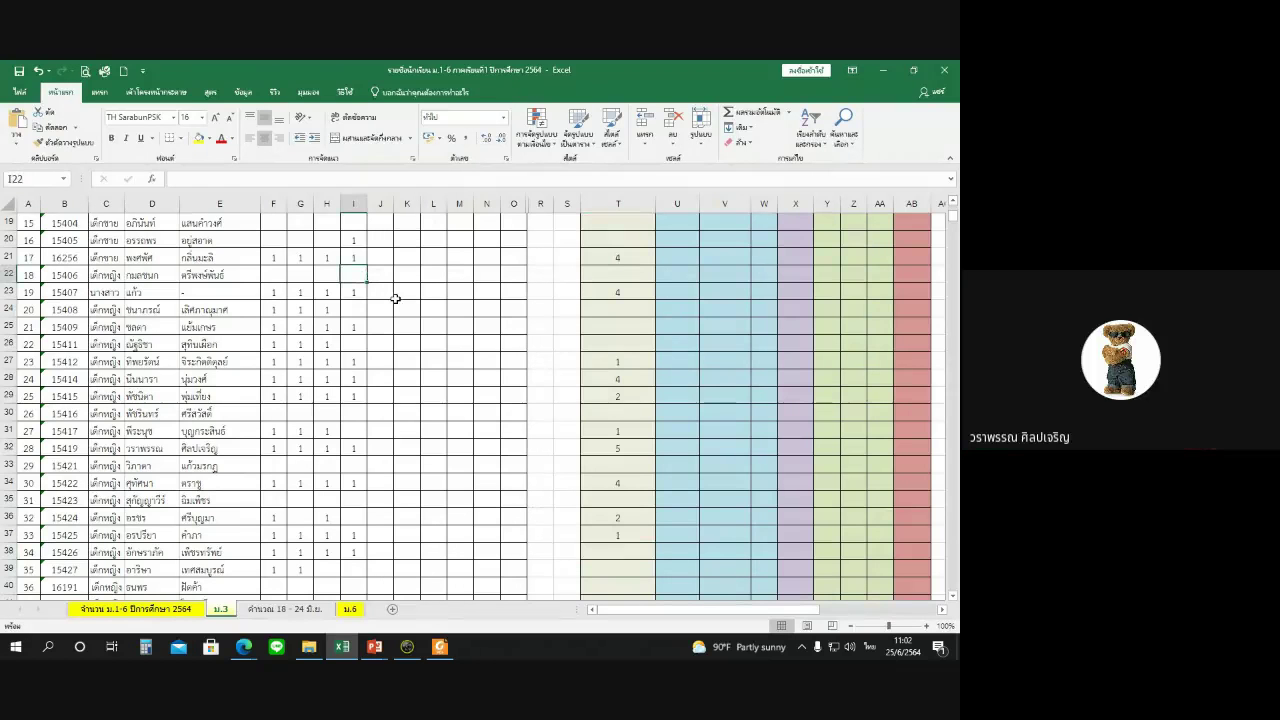
Step: Record the score in cell T22, minimize Excel, and unpin the student in Meet
click(510, 343)
click(616, 276)
text(4)
key(Return)
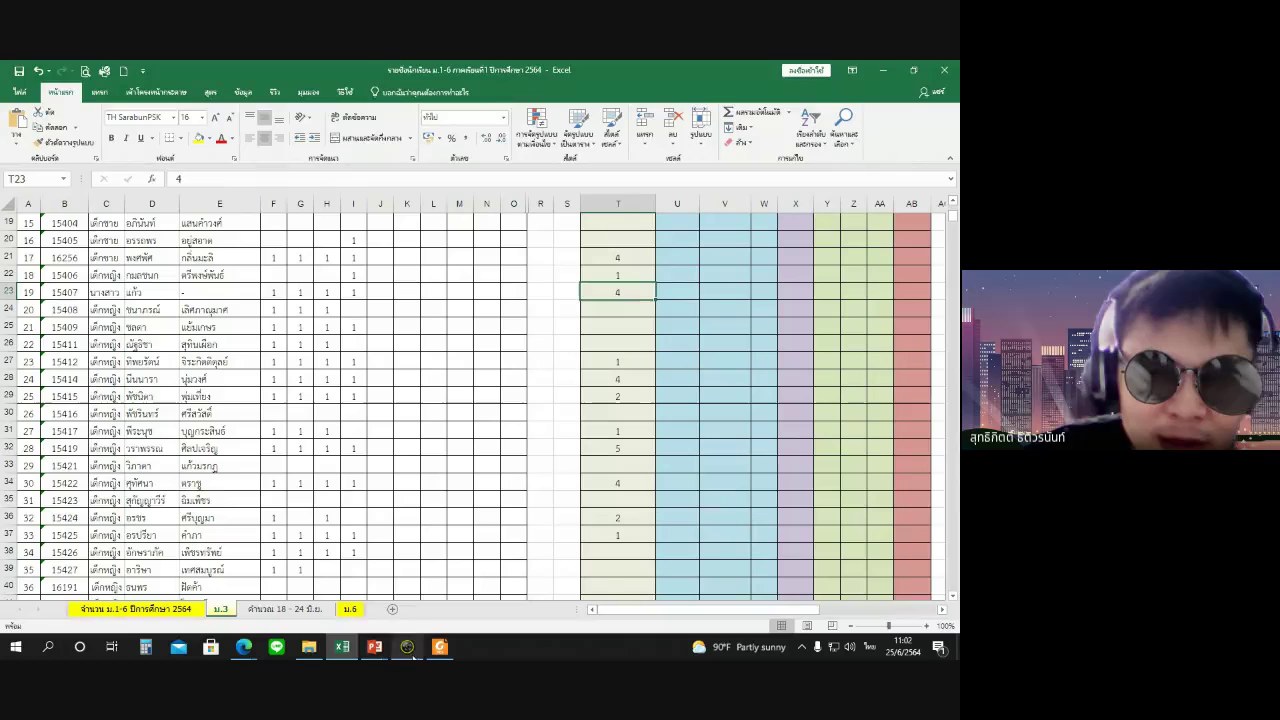
click(343, 648)
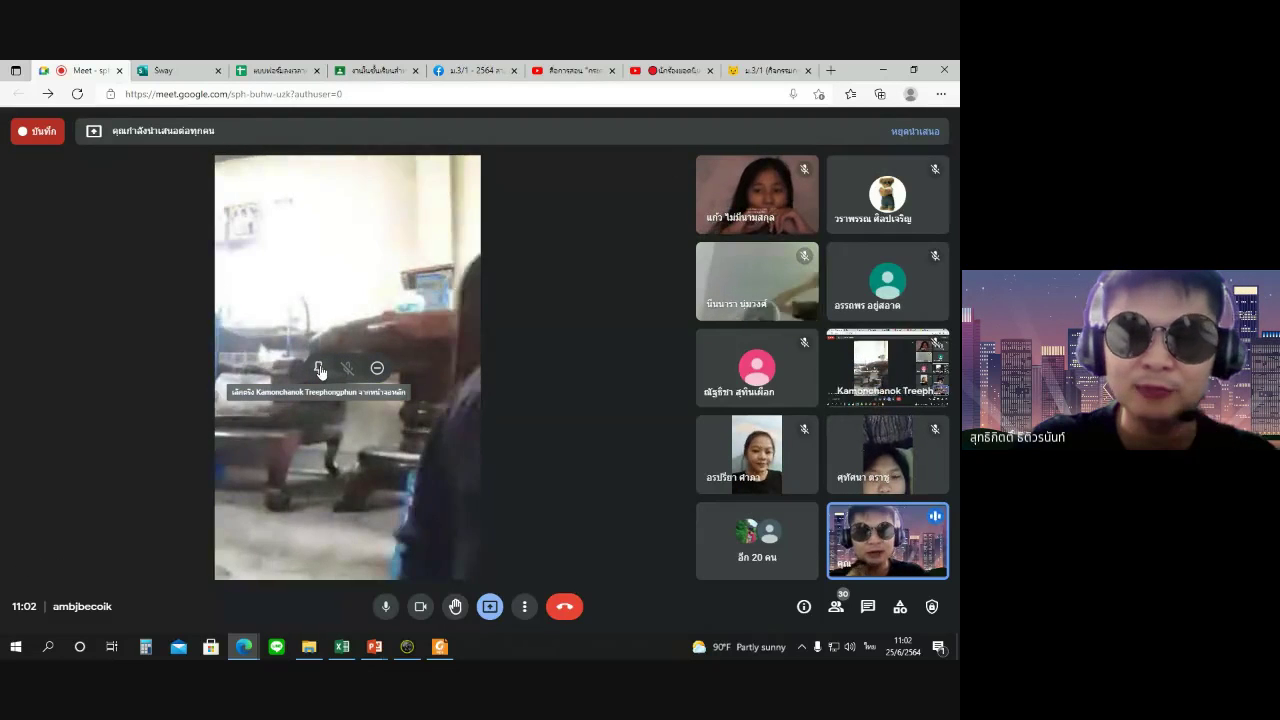
click(319, 369)
Step: Delete student number 35's line from the กลุ่มที่ 3 card on the Padlet board
mouse_move(374, 646)
click(768, 70)
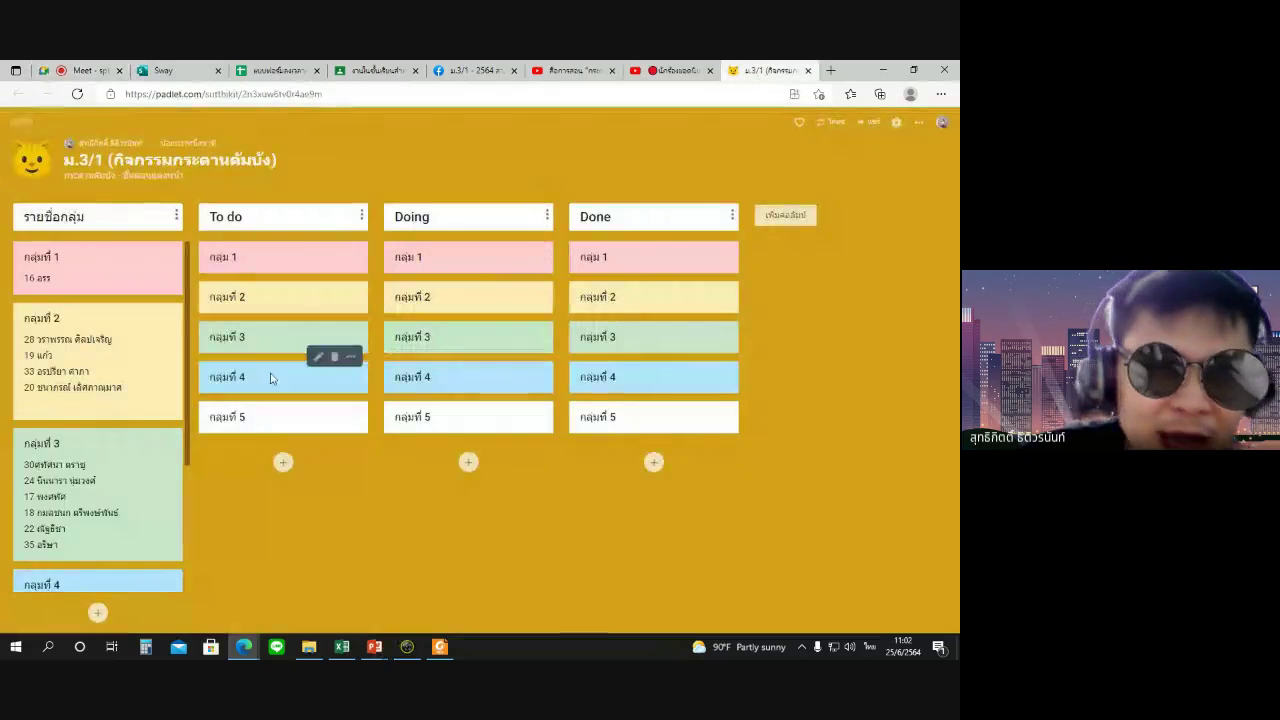
scroll(123, 478, down, 1)
scroll(123, 478, up, 1)
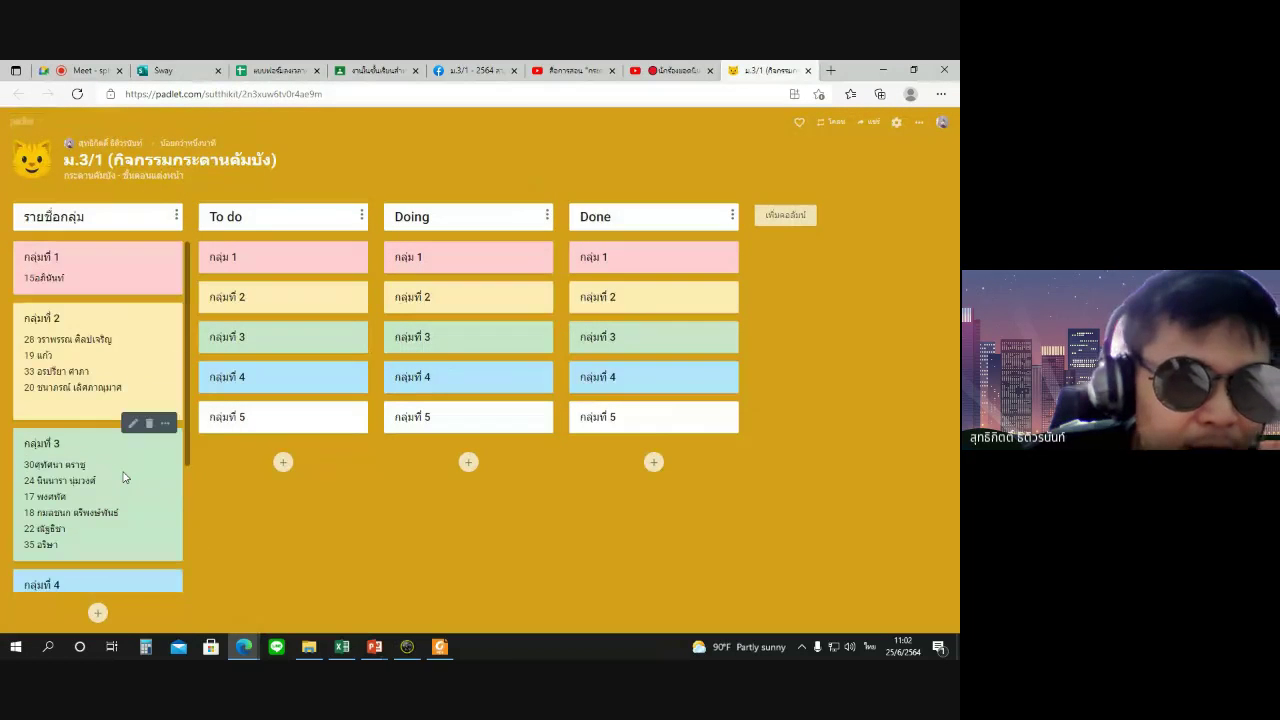
scroll(123, 478, down, 1)
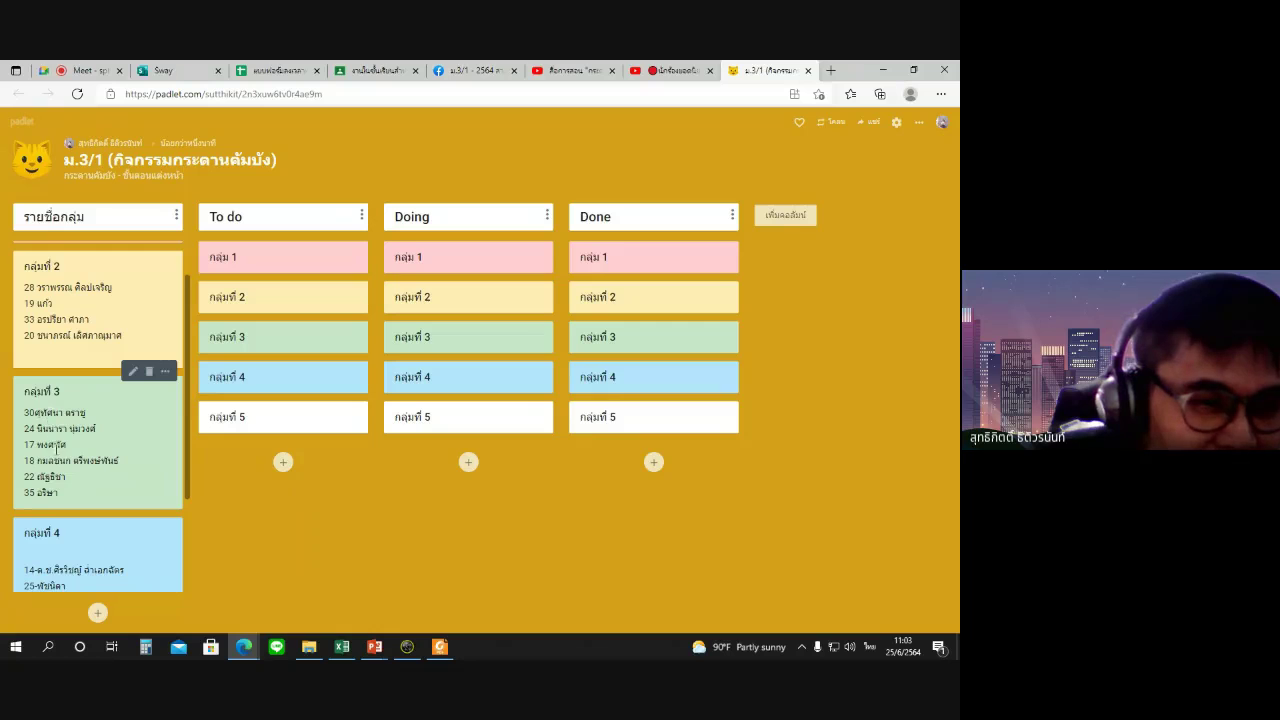
click(59, 493)
drag(61, 493, 40, 494)
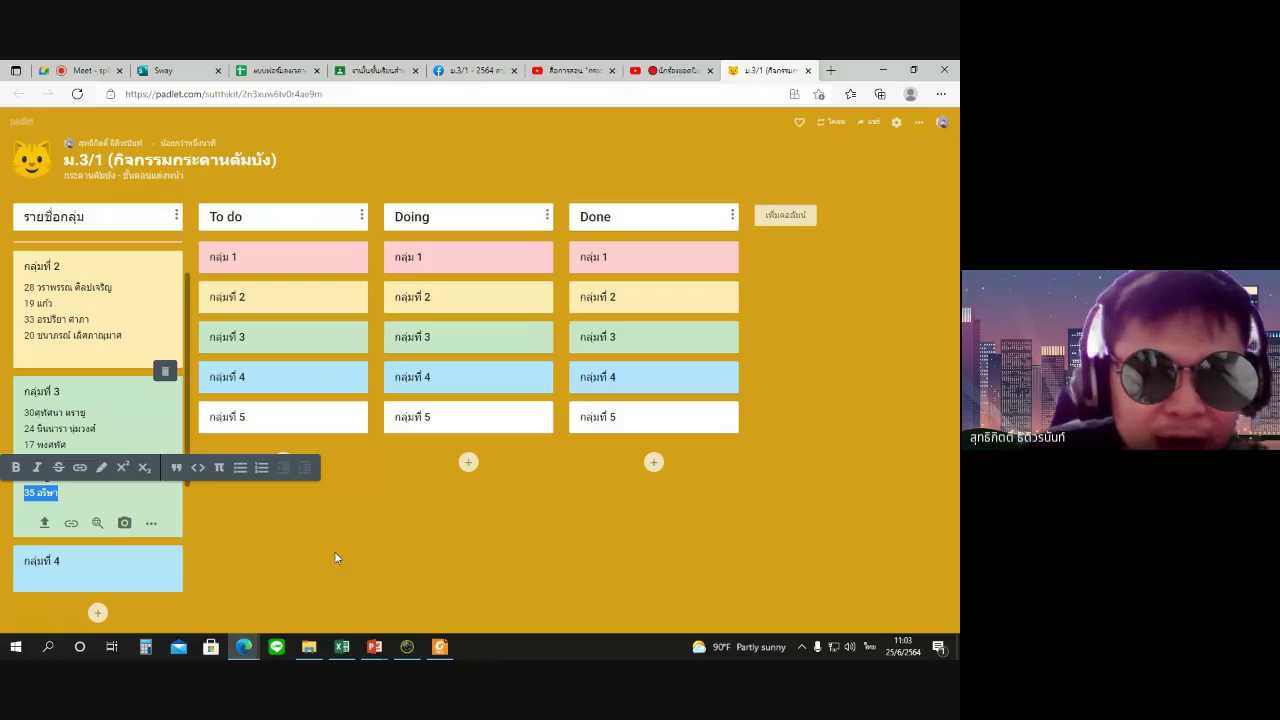
click(290, 540)
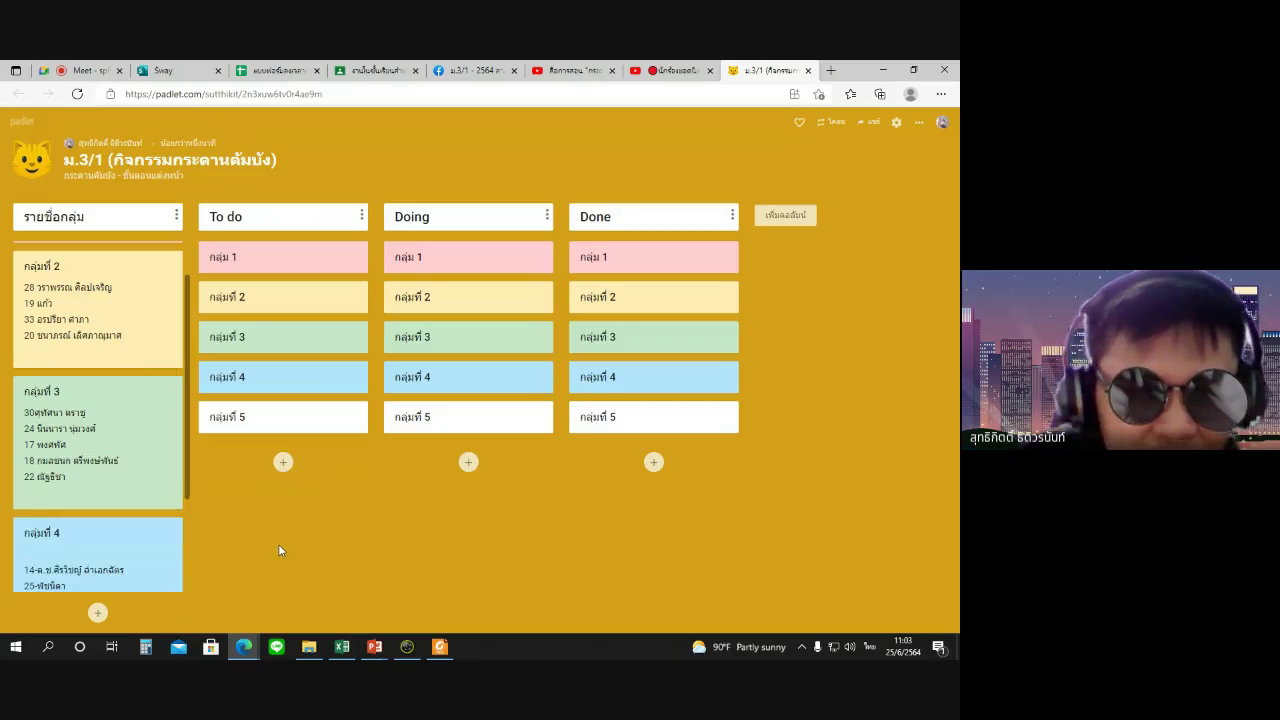
click(95, 482)
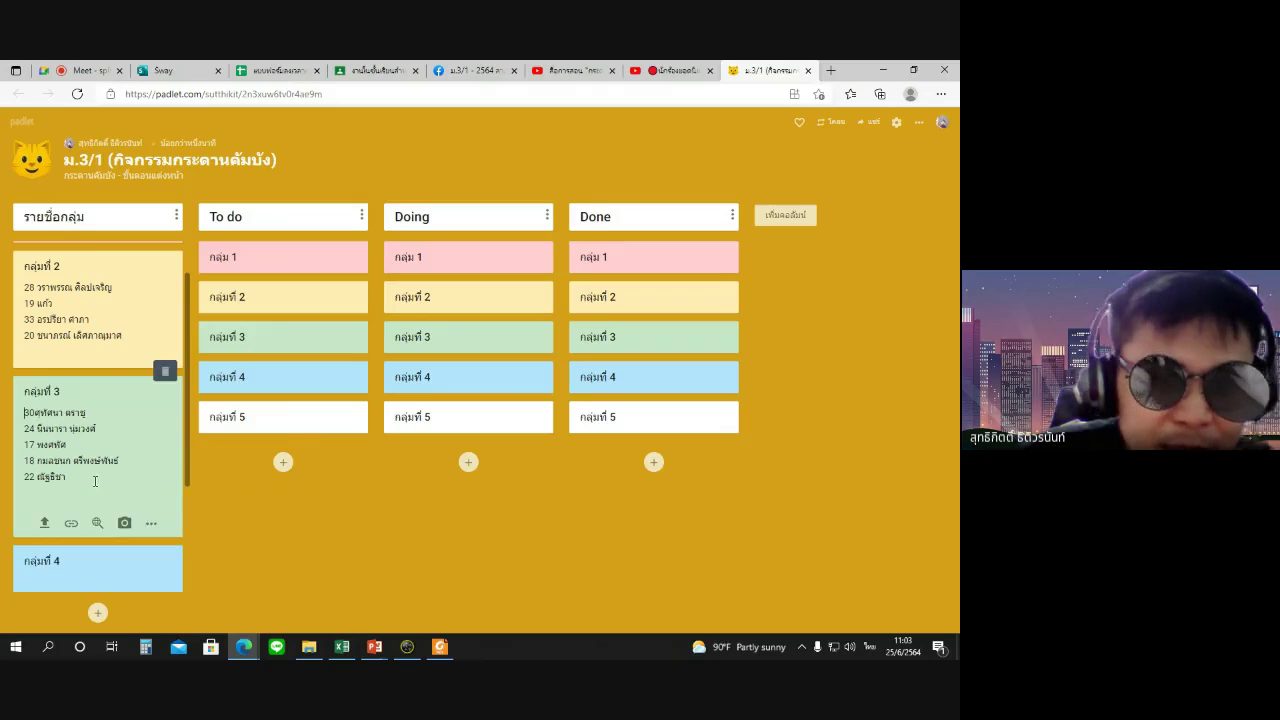
click(280, 528)
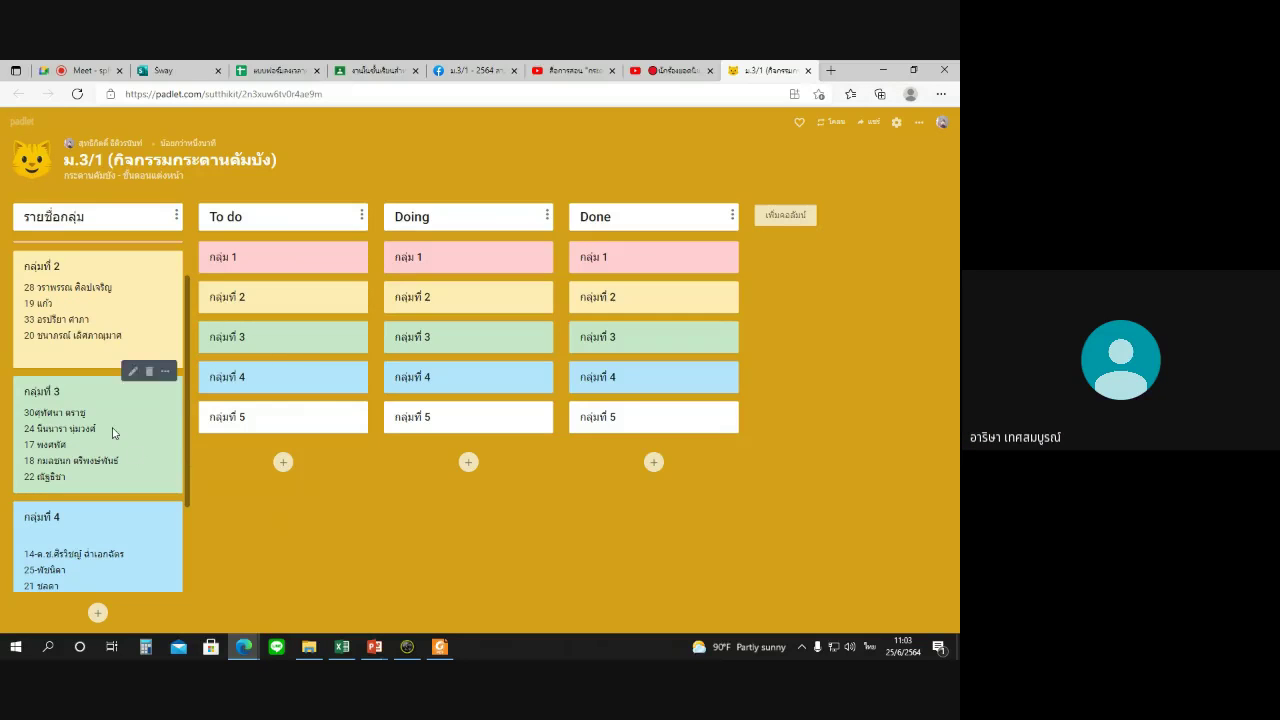
Step: Reload the board to check the group 4 and 5 name lists, then return to Meet
scroll(113, 432, down, 2)
scroll(113, 432, down, 2)
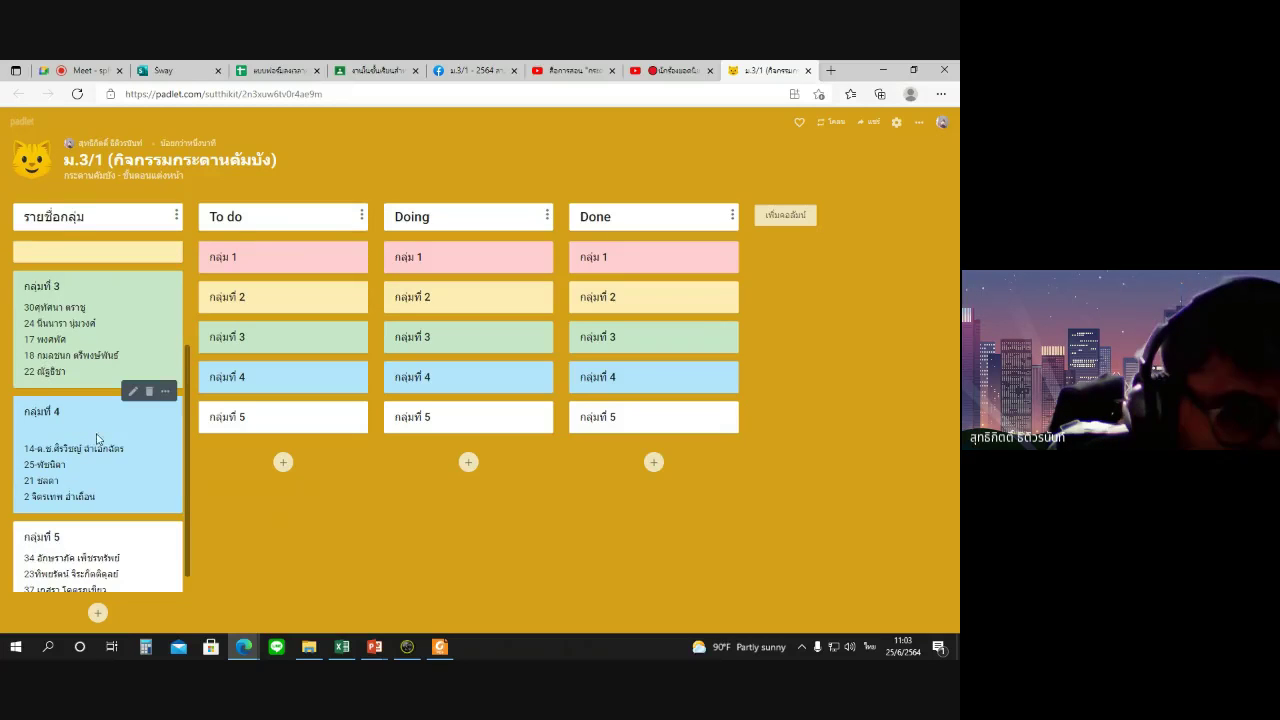
scroll(89, 432, down, 1)
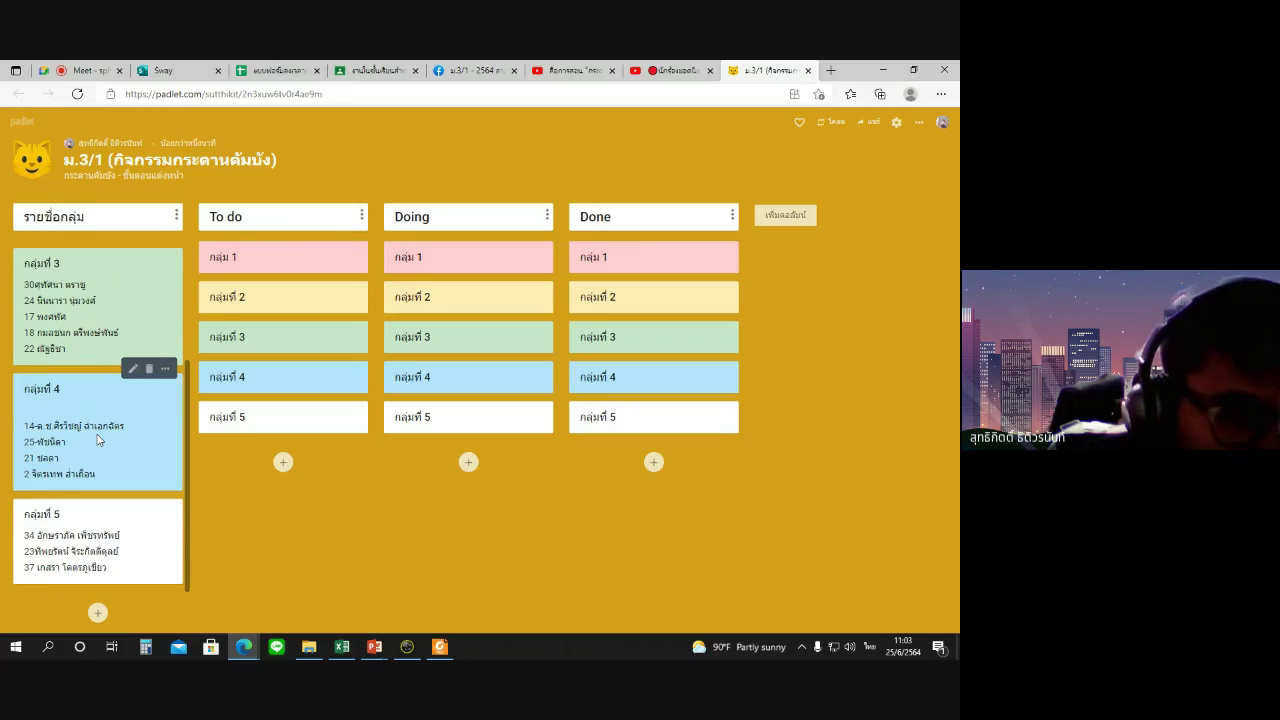
scroll(98, 440, up, 4)
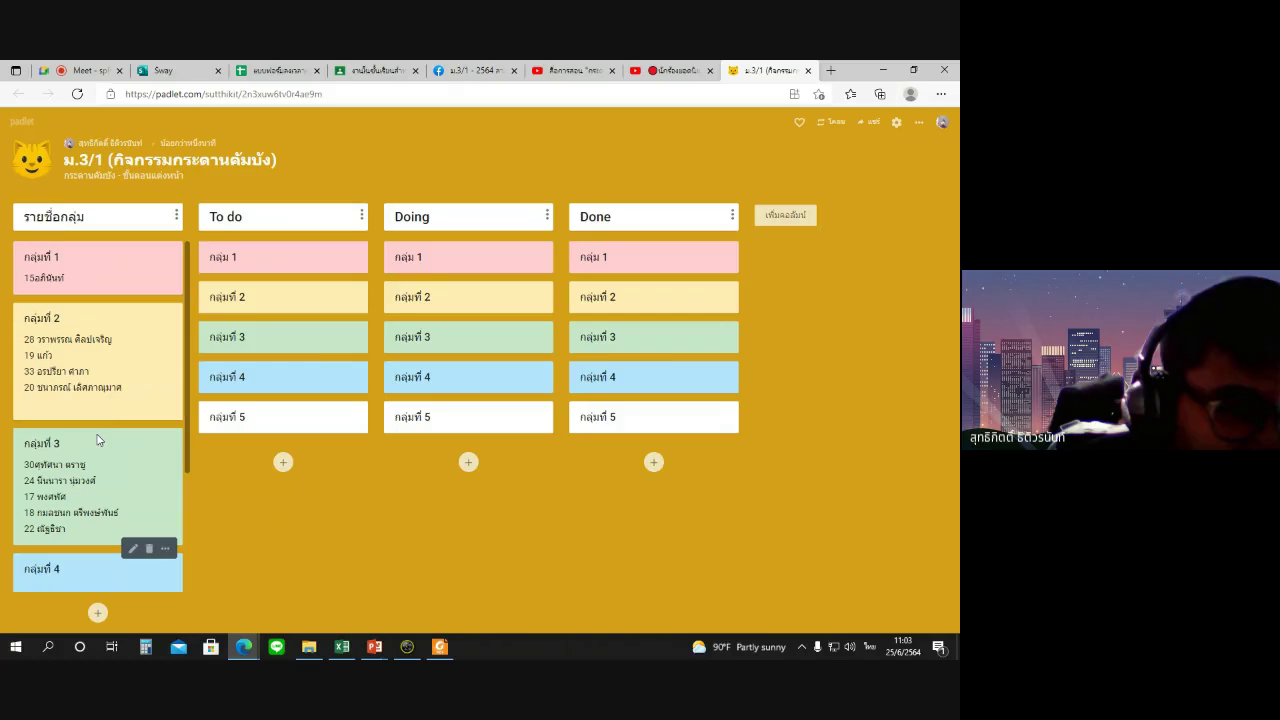
scroll(98, 440, down, 4)
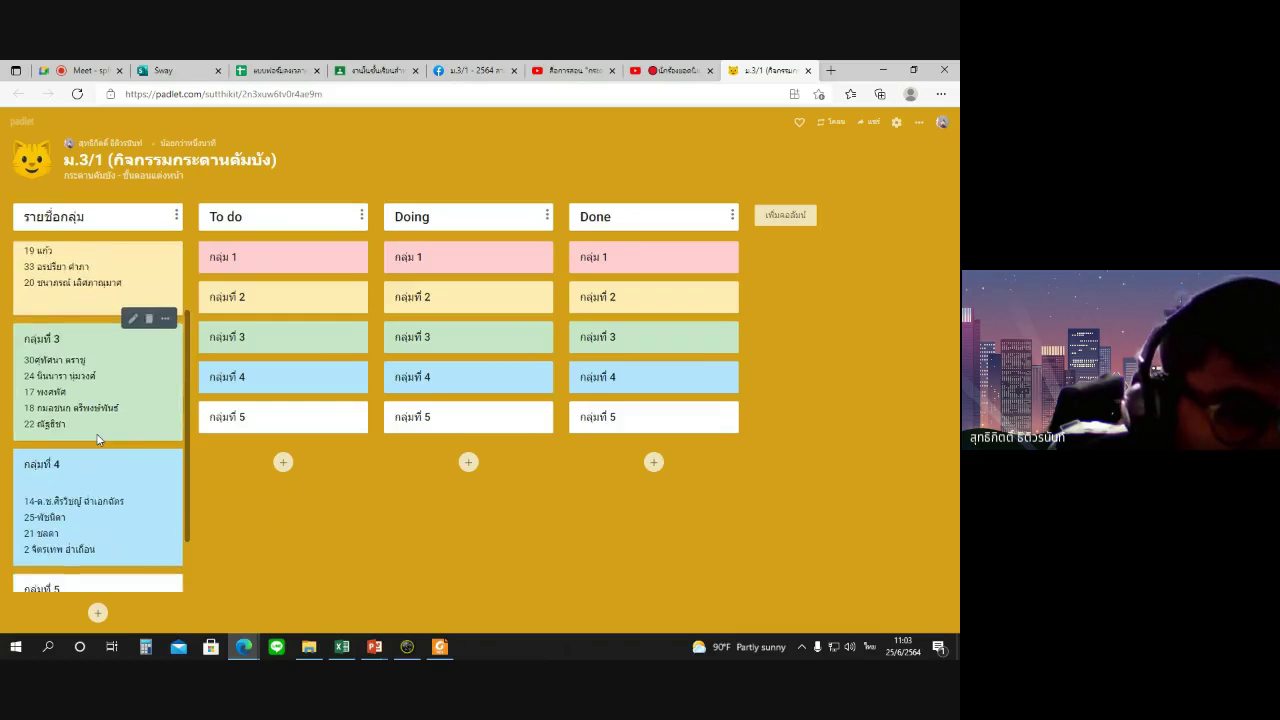
scroll(98, 440, down, 1)
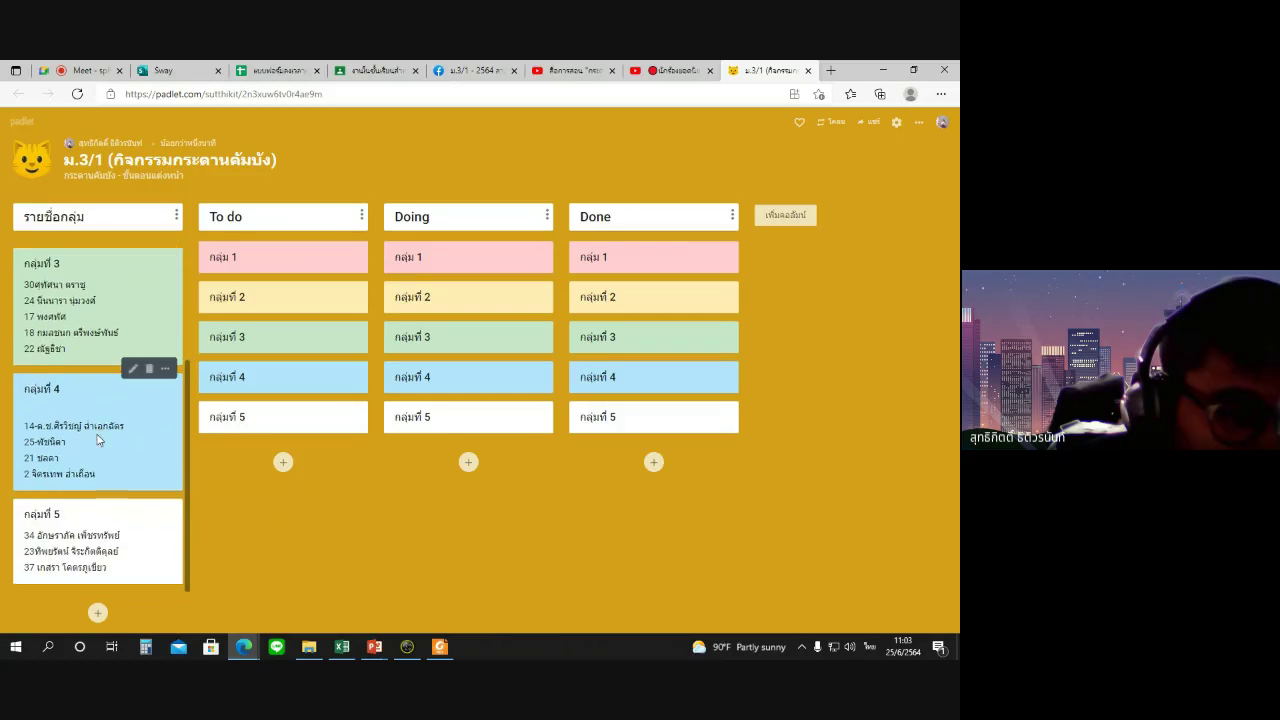
click(76, 94)
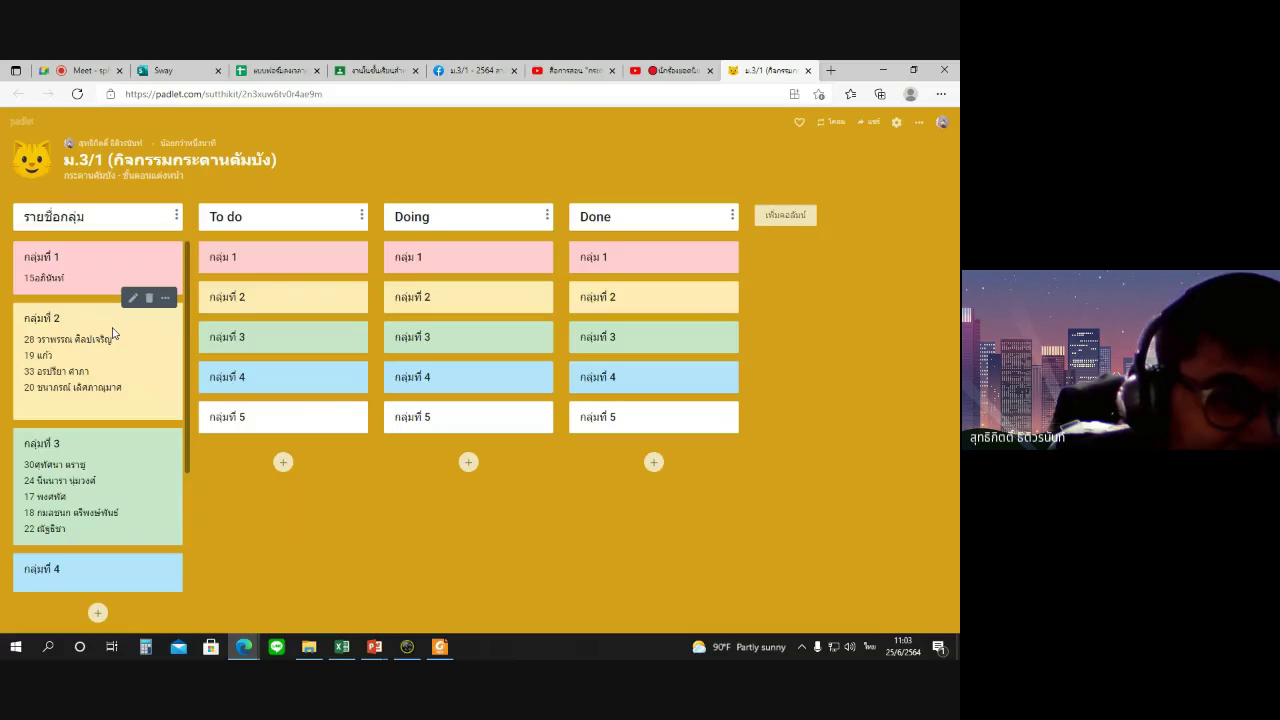
scroll(113, 333, down, 2)
scroll(113, 333, down, 2)
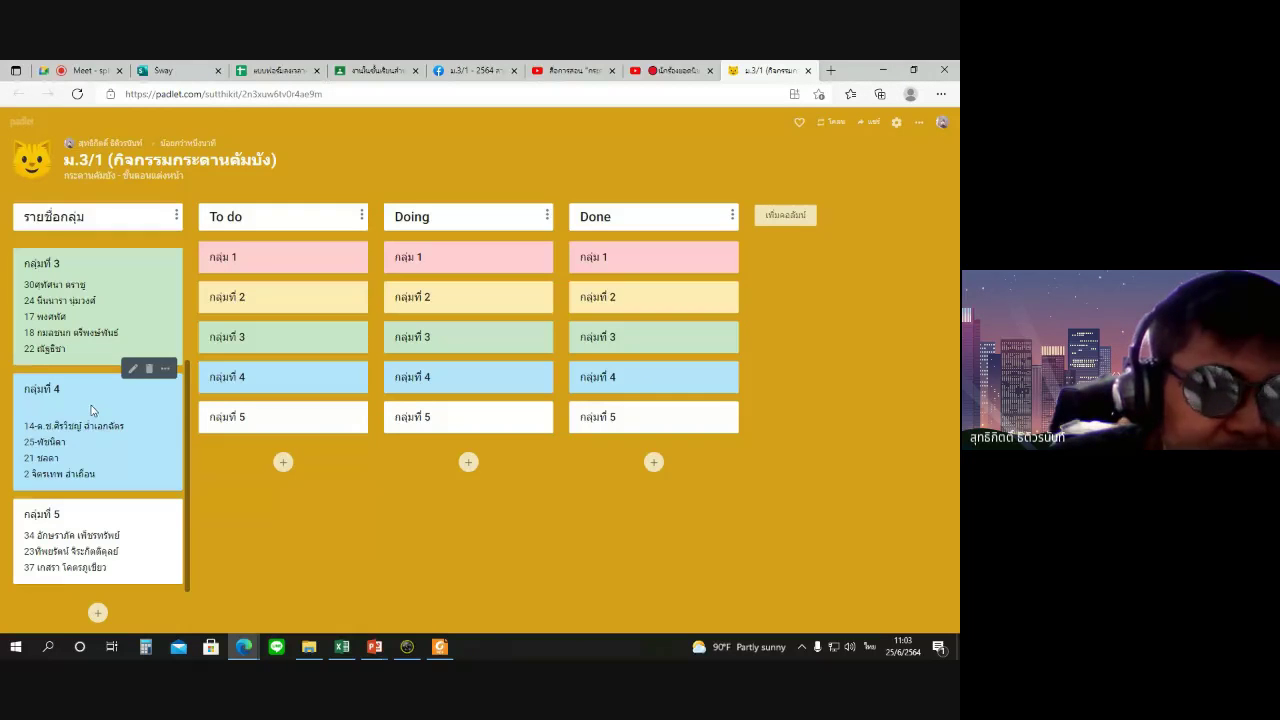
click(97, 72)
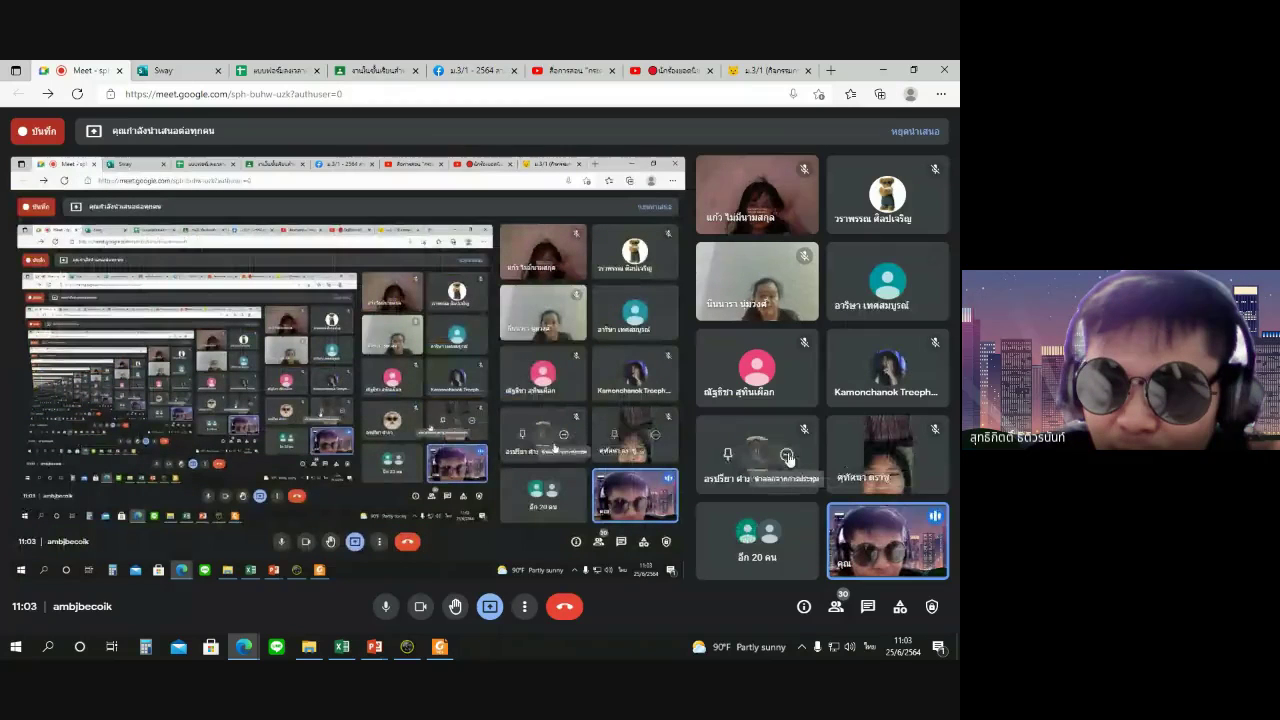
Step: Leave the Meet call and return to the Padlet ม.3/1 group board tab
mouse_move(781, 424)
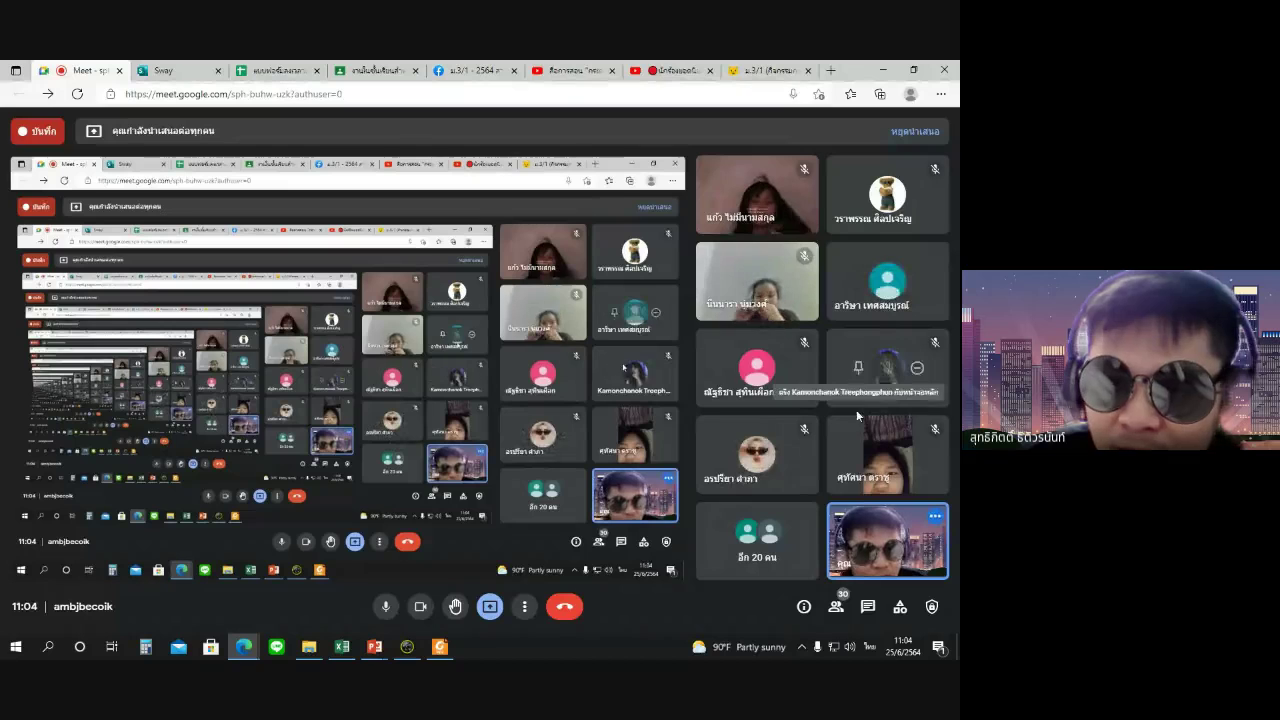
mouse_move(879, 426)
mouse_move(904, 398)
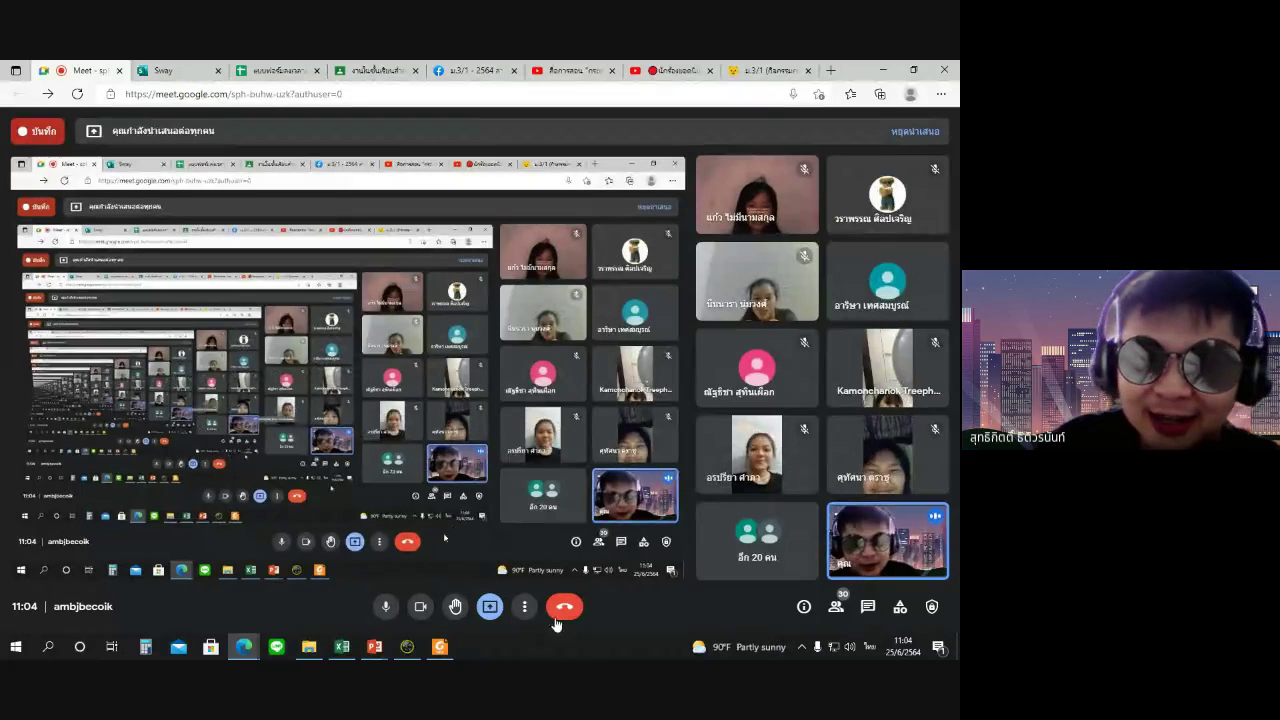
mouse_move(440, 650)
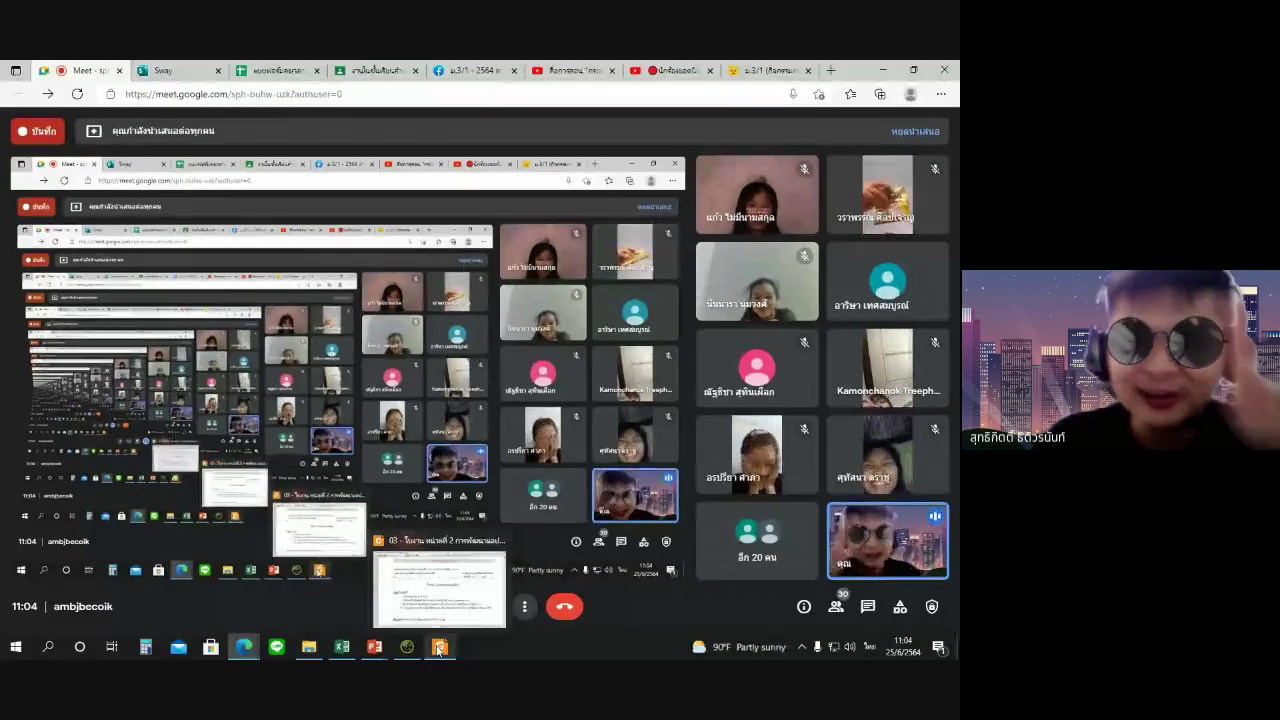
mouse_move(373, 649)
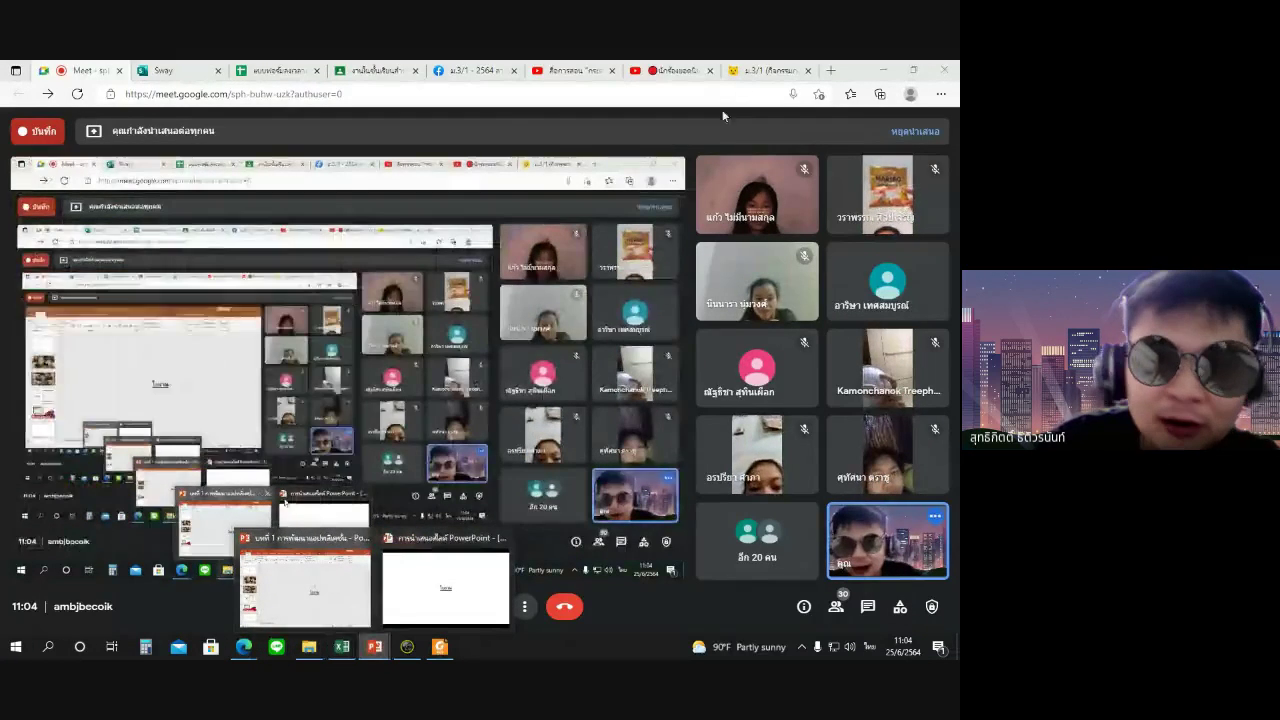
click(743, 74)
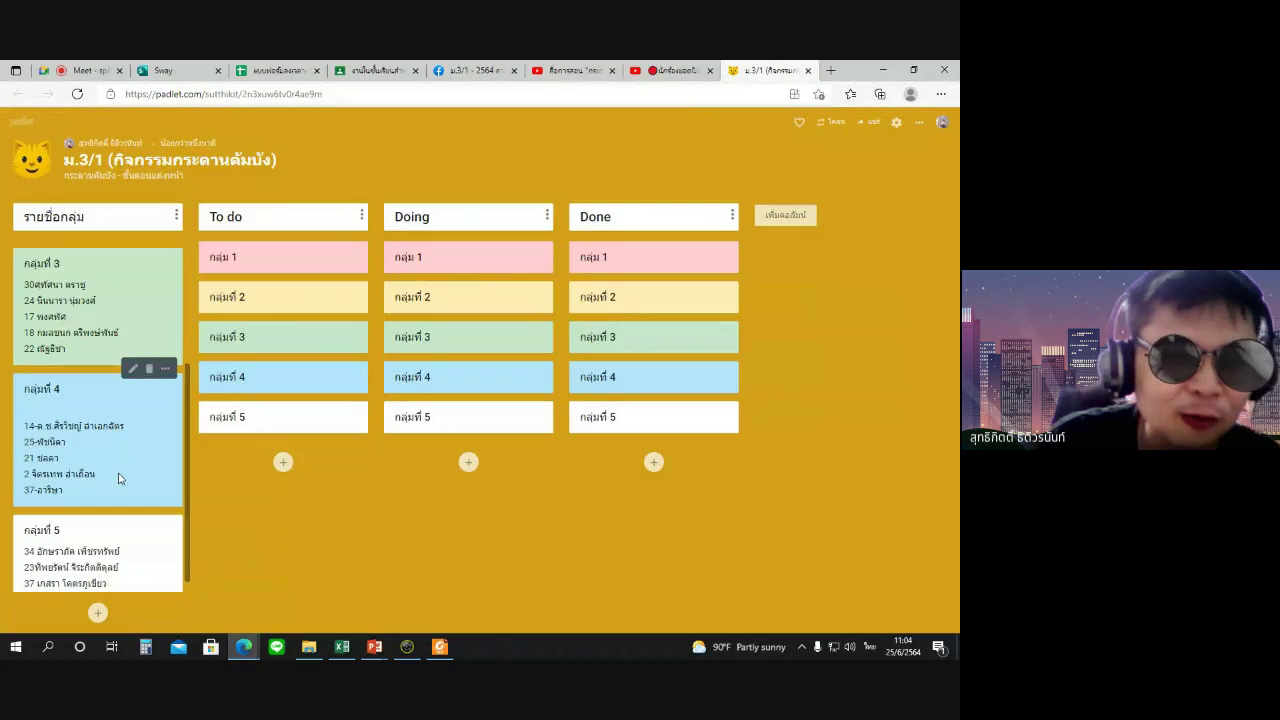
Step: Scroll through the five Padlet group cards, then return to the Google Meet call tab
scroll(118, 478, up, 3)
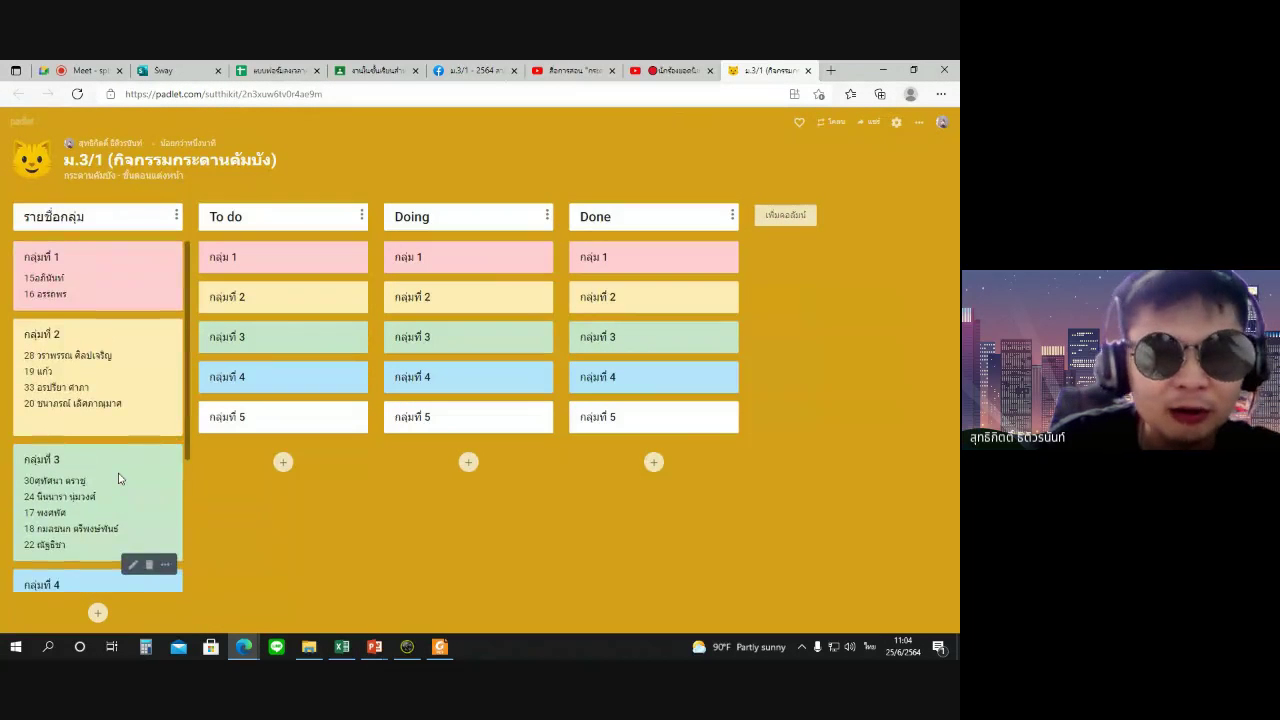
scroll(118, 478, down, 3)
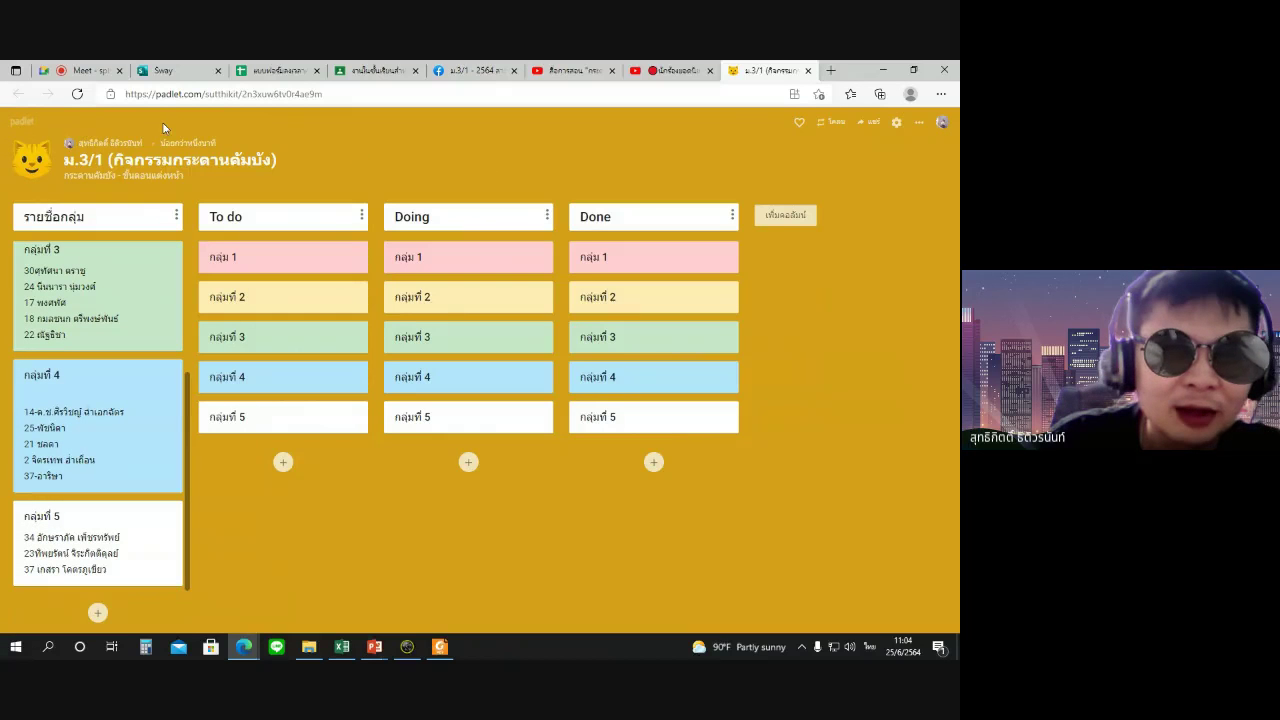
click(88, 72)
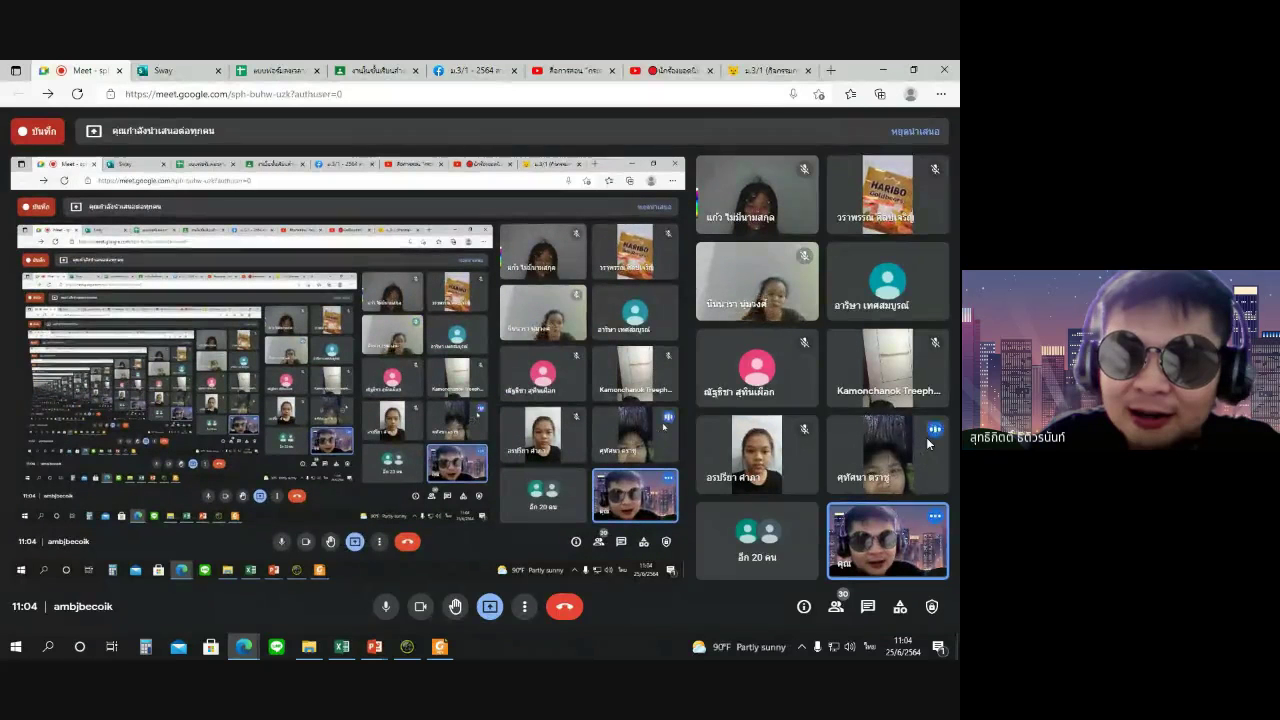
Step: Bring the File Explorer window of lesson files in front of the Meet call
mouse_move(311, 650)
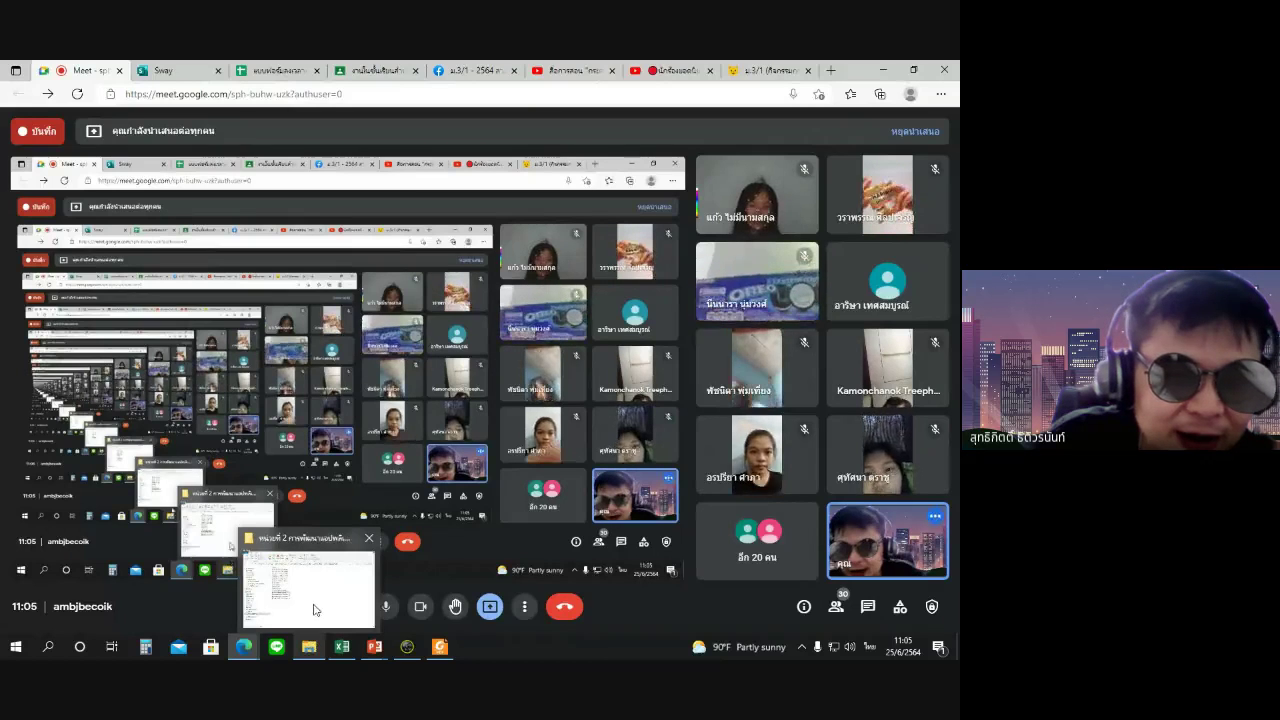
click(311, 647)
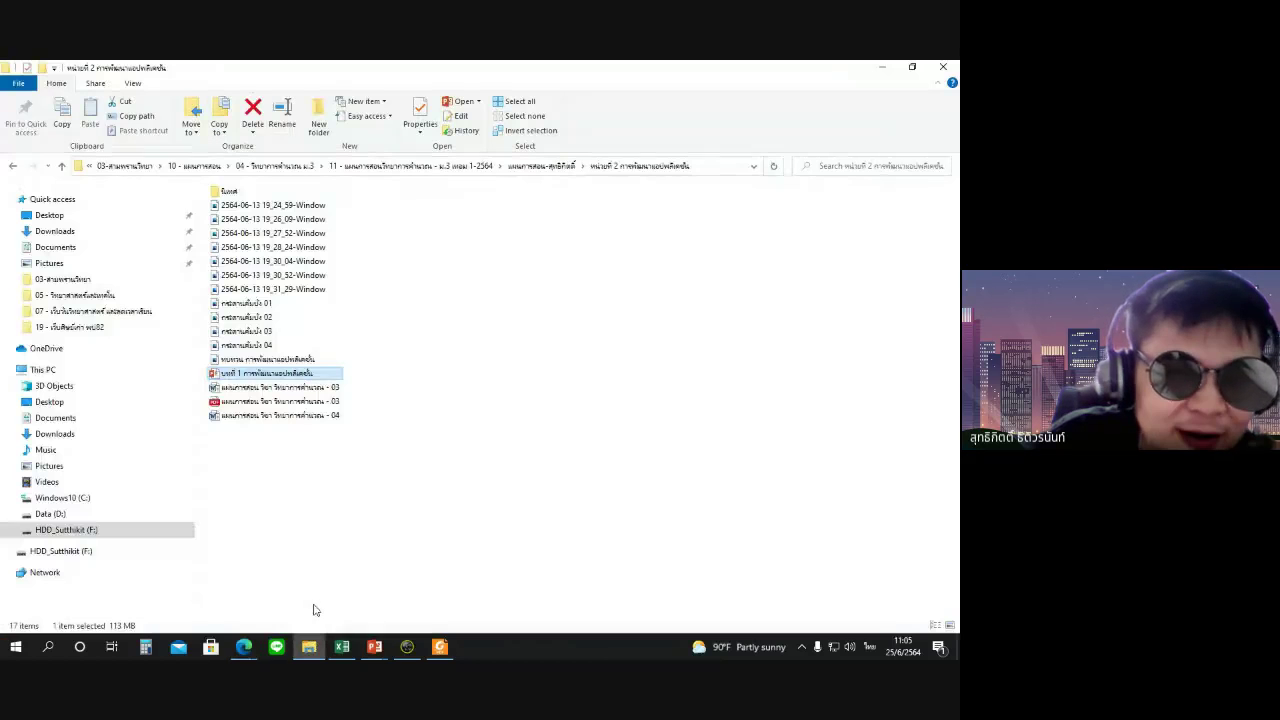
Step: In the Downloads folder, view the 517806-removebg-preview image and close it
click(55, 231)
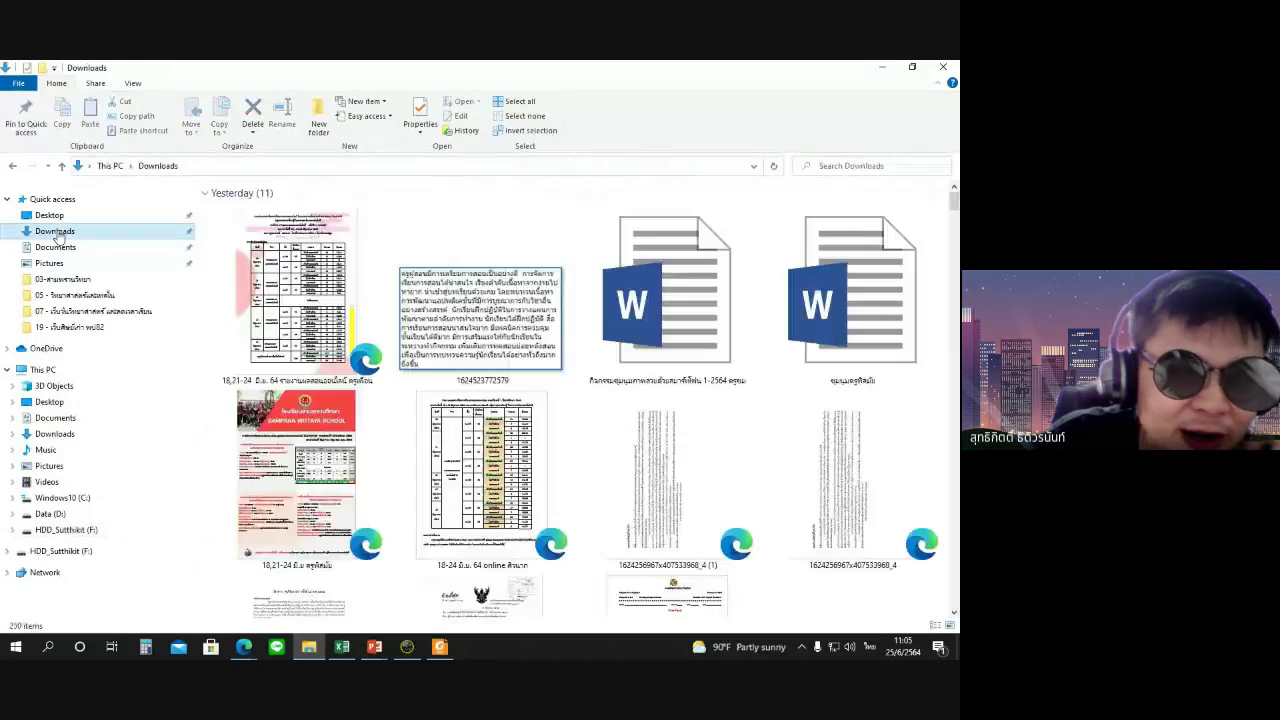
scroll(367, 392, down, 15)
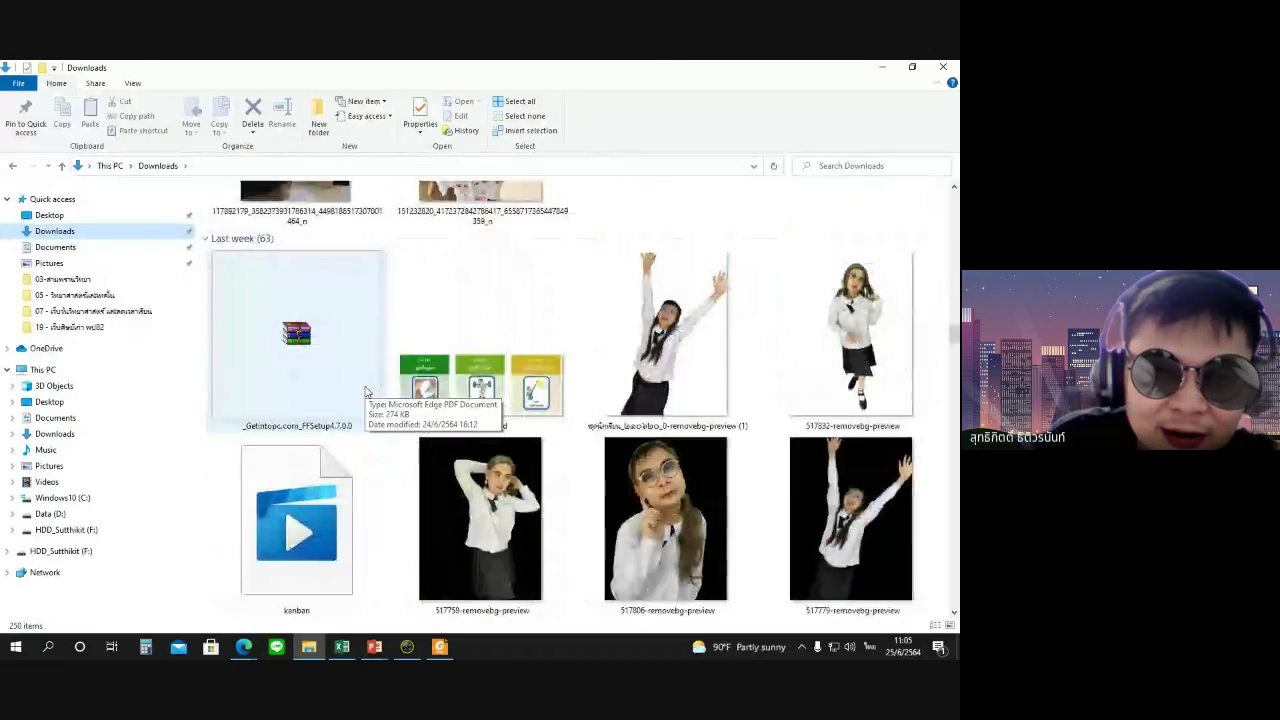
double_click(668, 507)
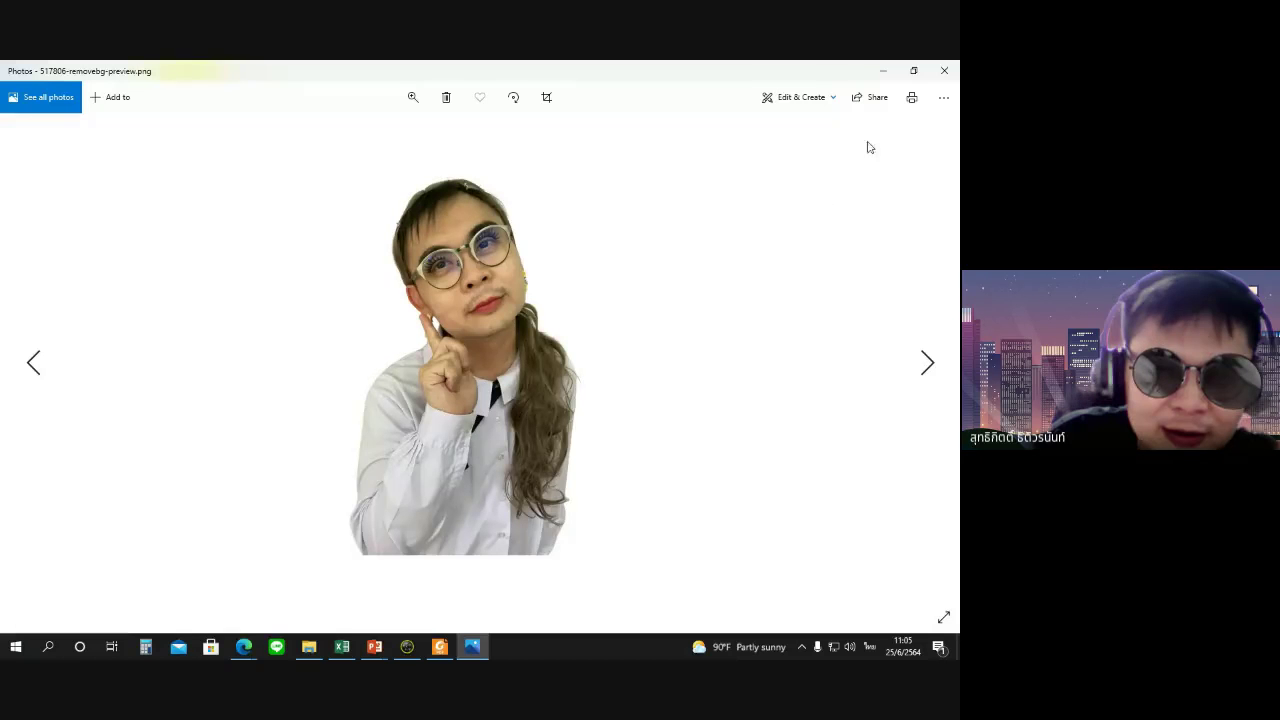
click(944, 72)
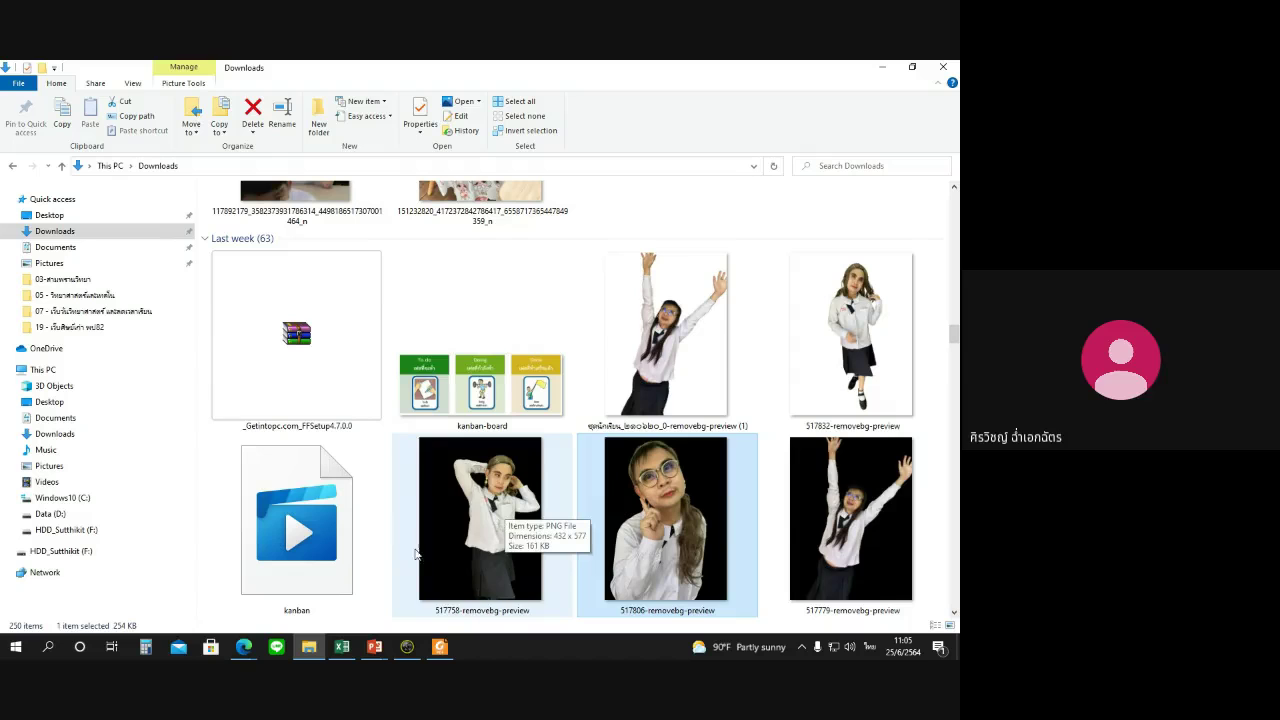
Step: Scroll further down, view the 517781-removebg-preview image and close it
scroll(522, 497, down, 2)
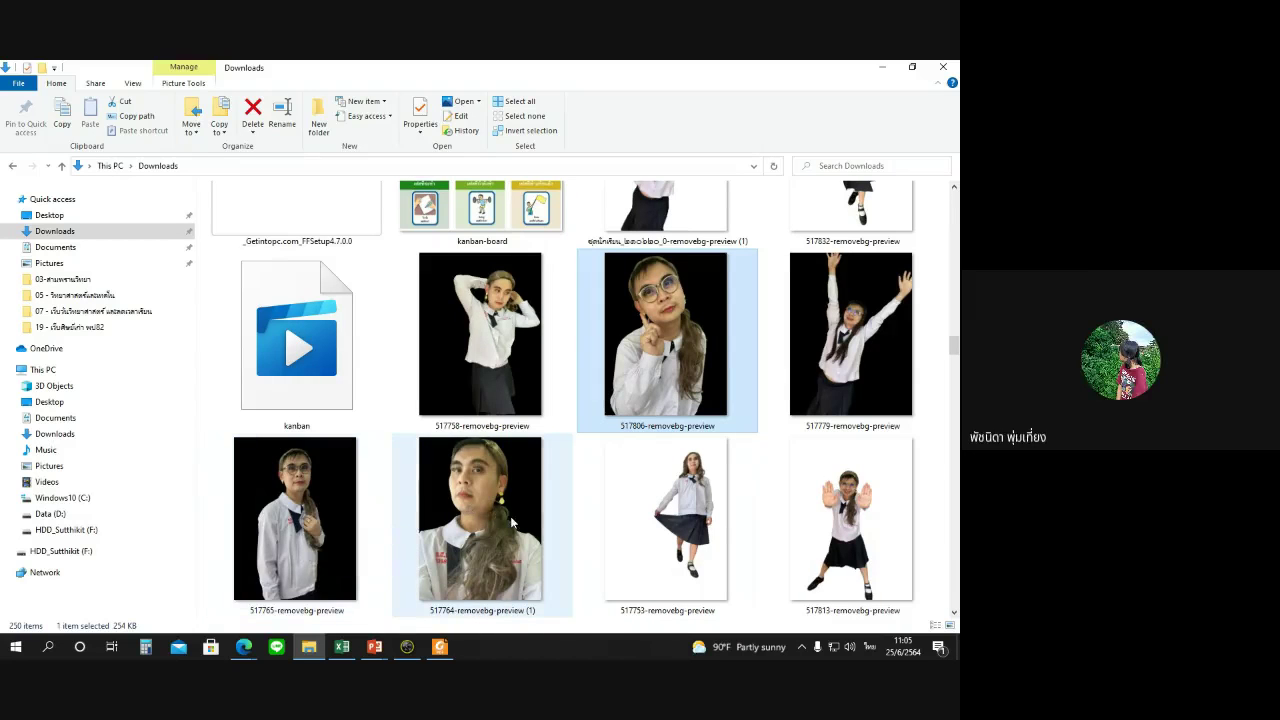
scroll(496, 522, down, 2)
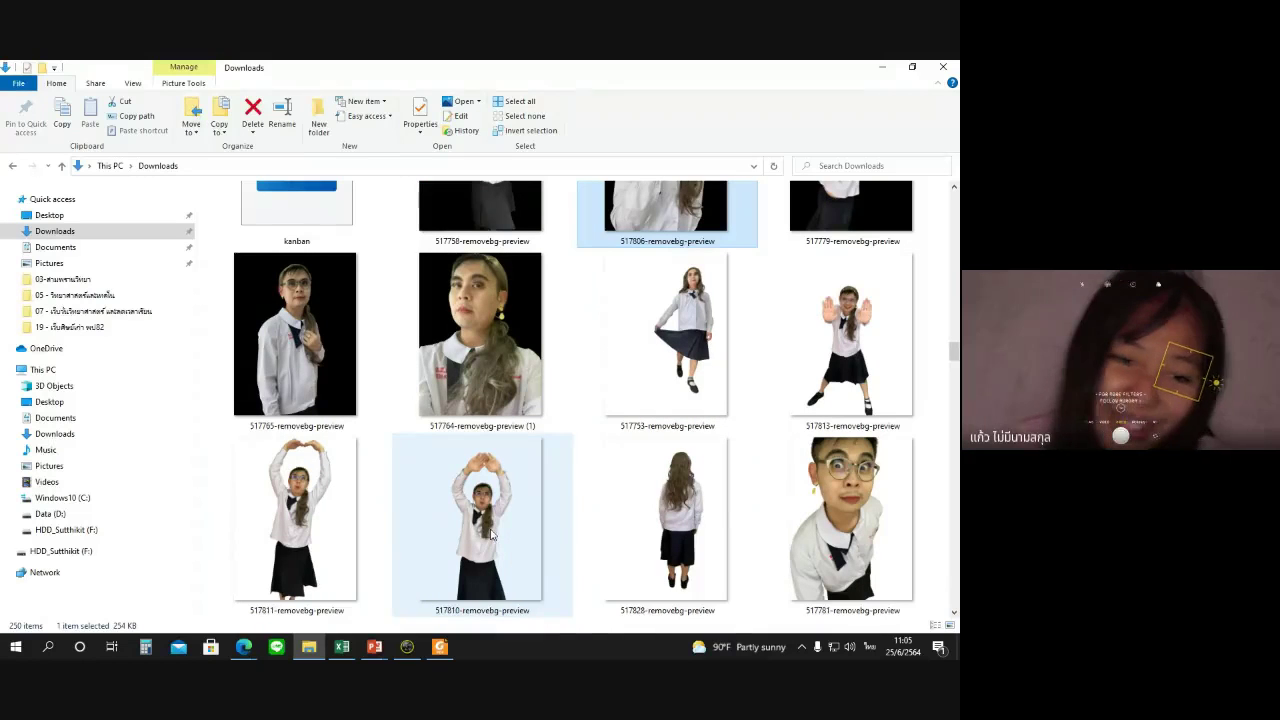
double_click(866, 503)
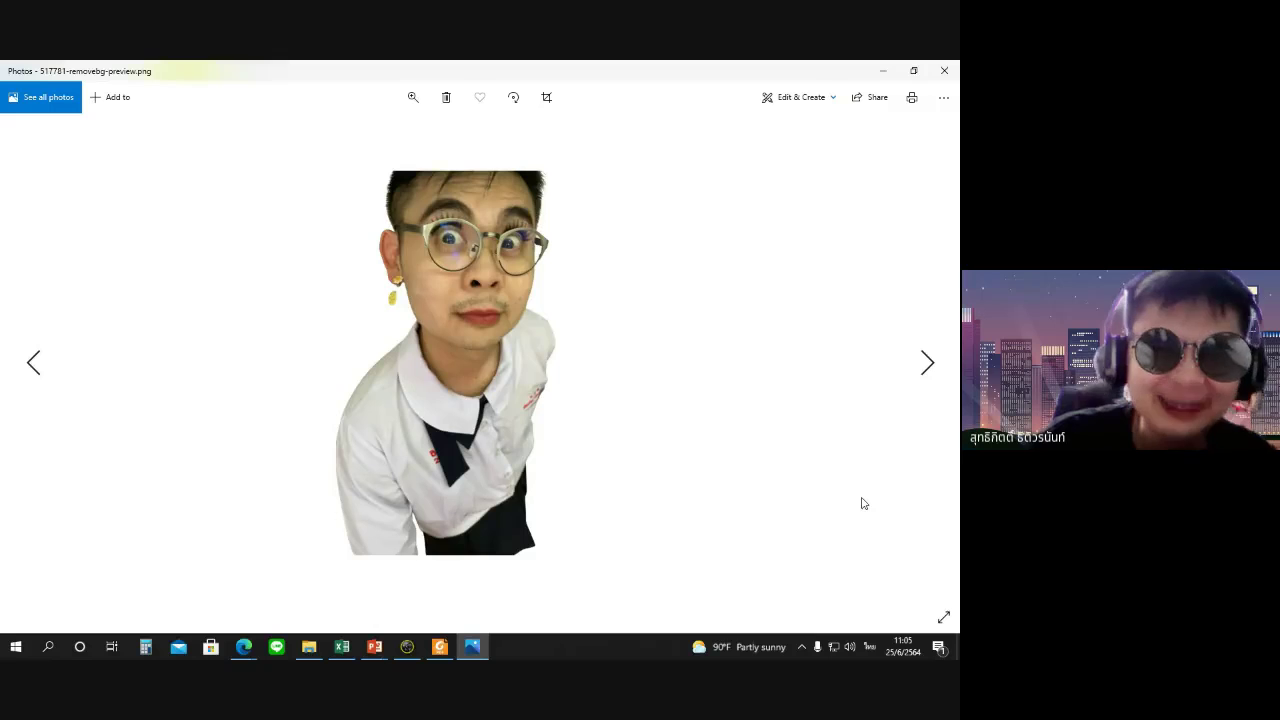
click(944, 70)
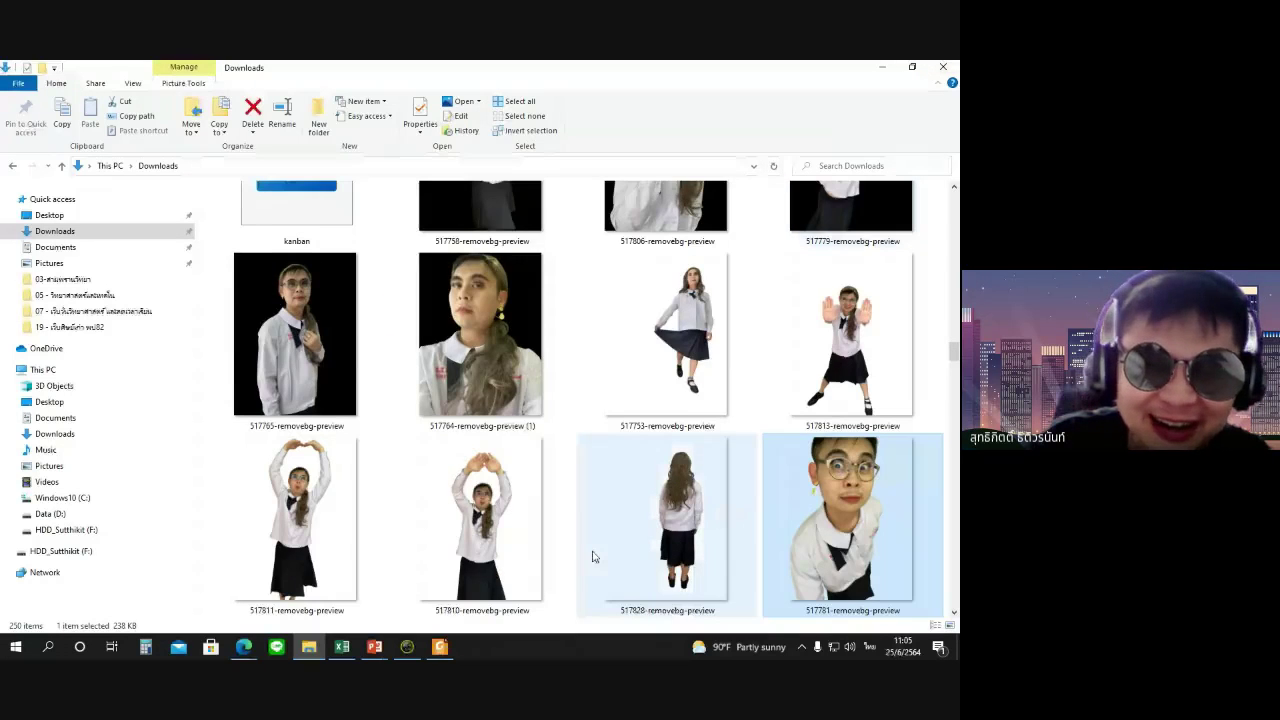
Step: Scroll back up to the Last week group and open the photo of the girl
scroll(592, 557, down, 4)
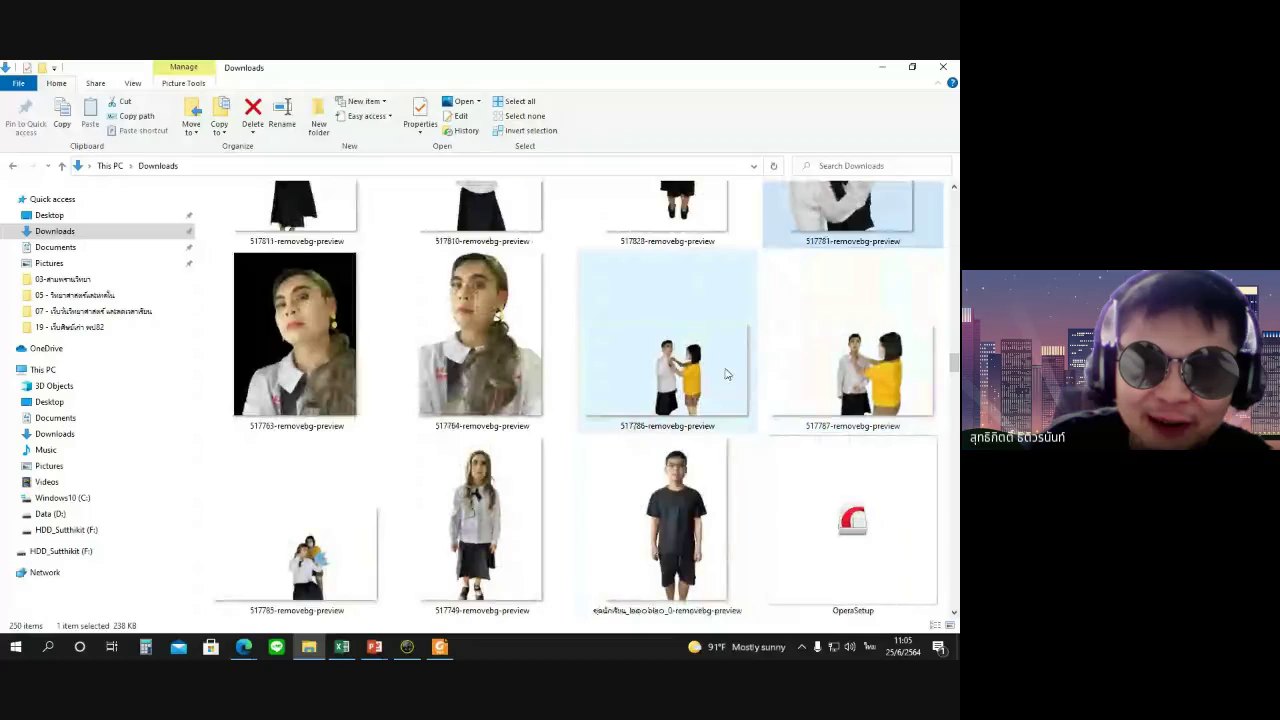
scroll(684, 399, up, 1)
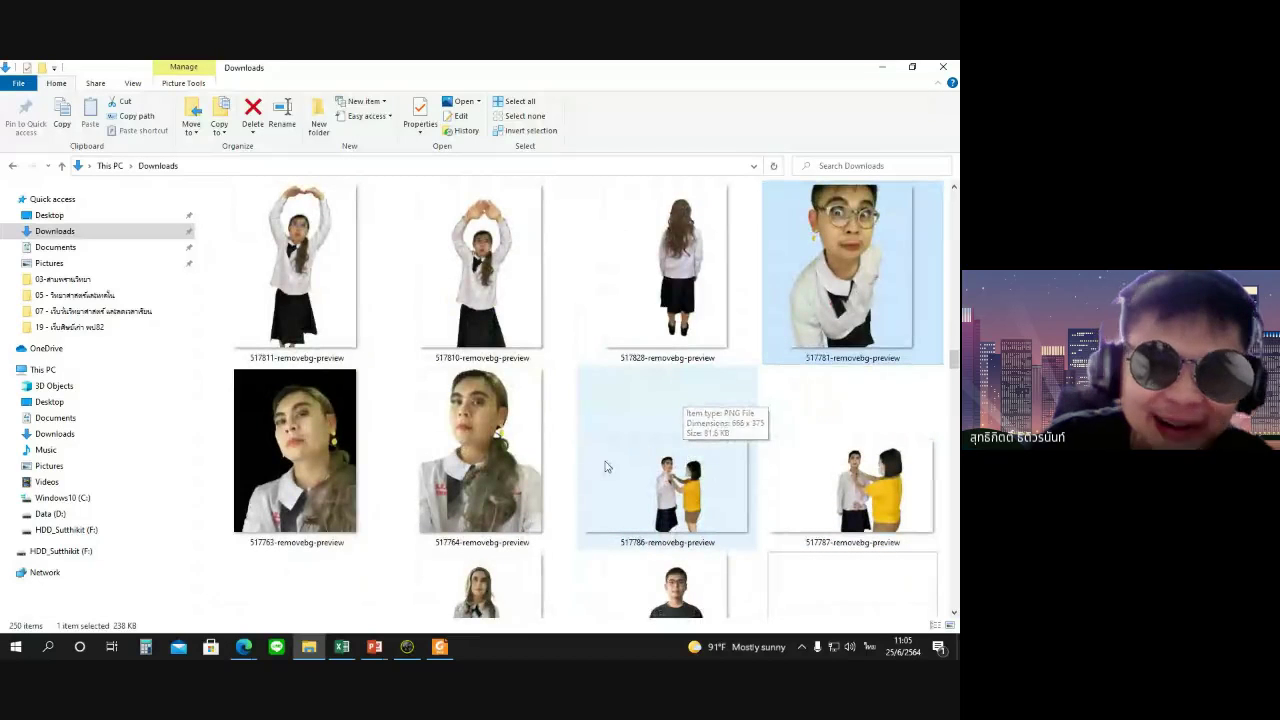
scroll(560, 440, up, 5)
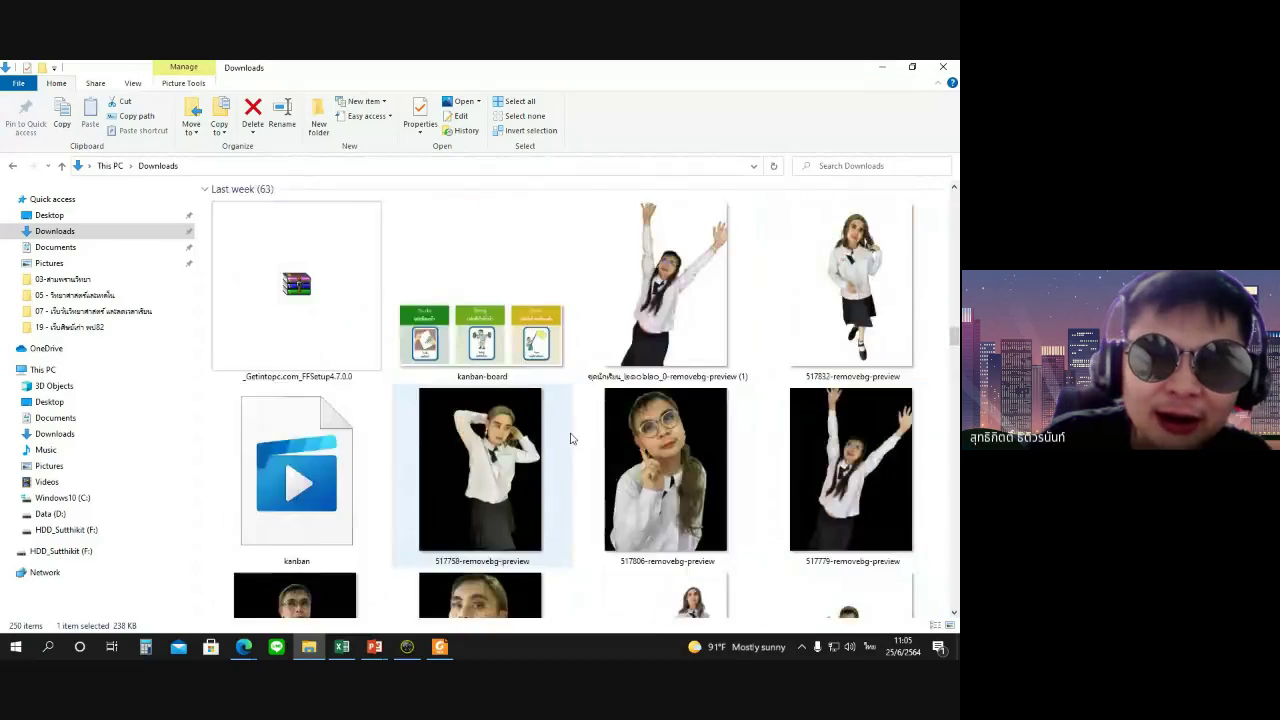
scroll(571, 438, up, 3)
double_click(665, 442)
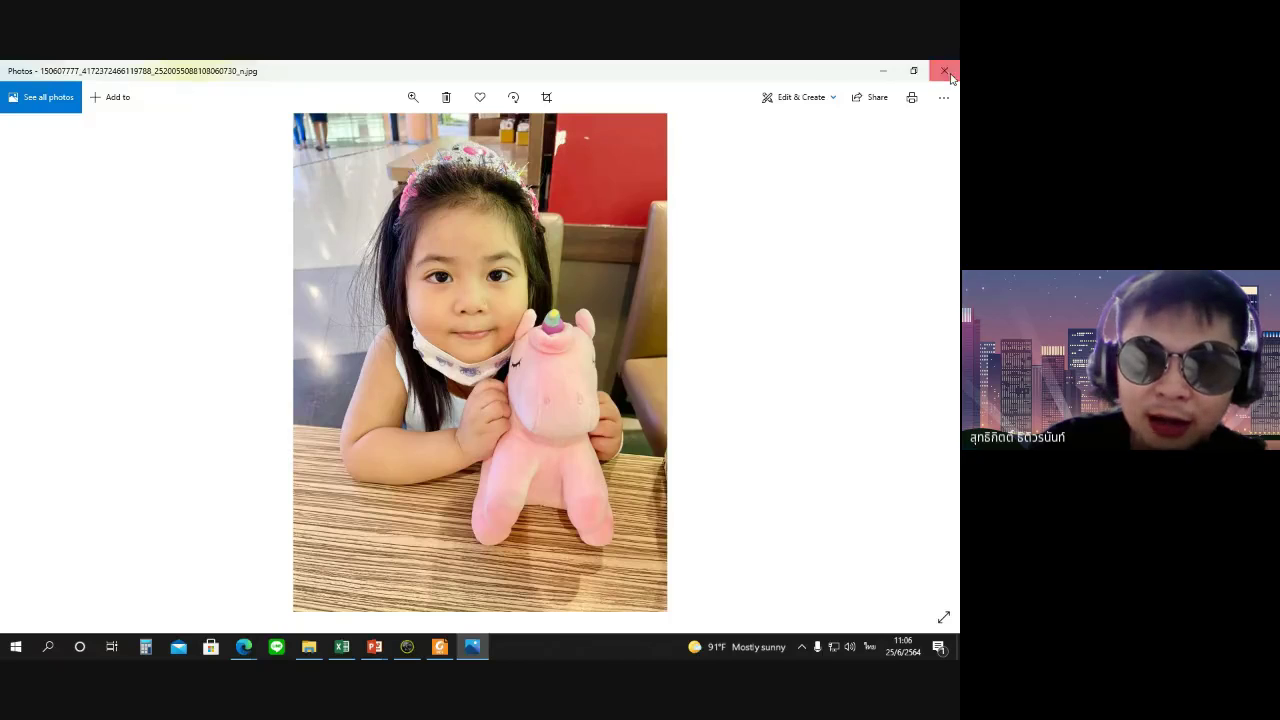
Step: Close the girl's photo, then view the student-at-desk photo zoomed onto his face
click(950, 76)
double_click(832, 445)
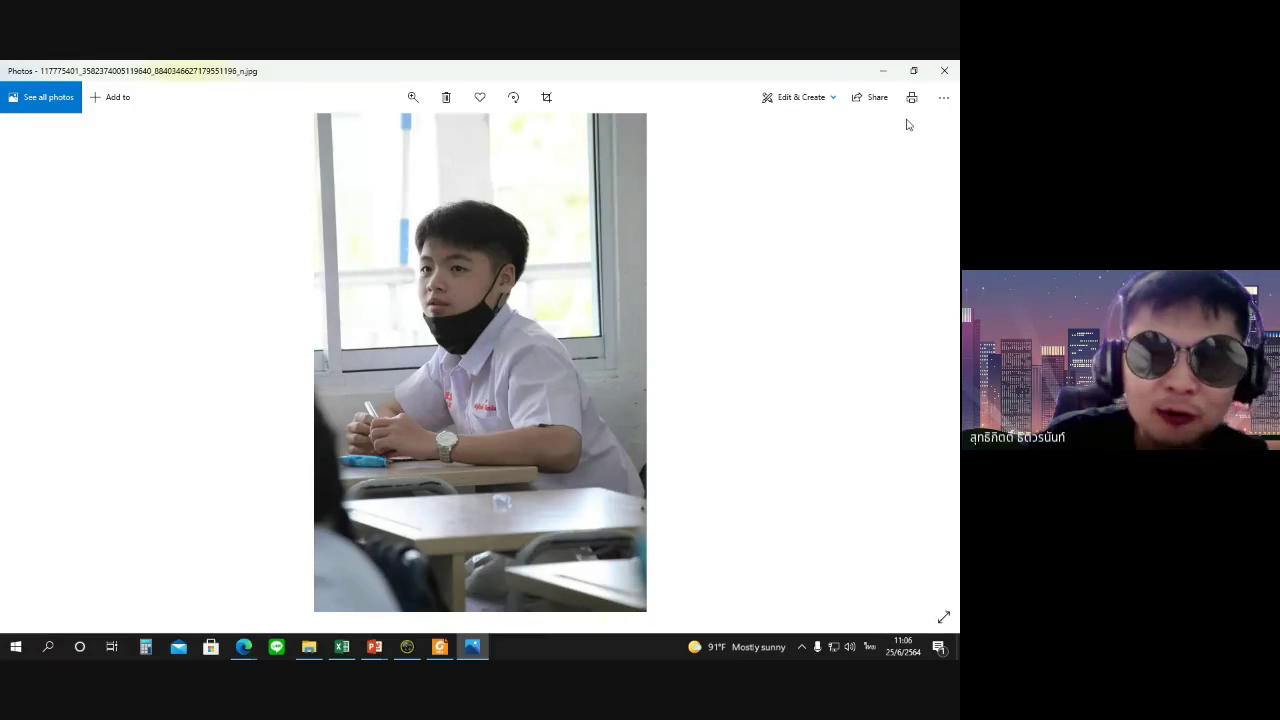
click(412, 97)
click(370, 136)
drag(442, 242, 451, 346)
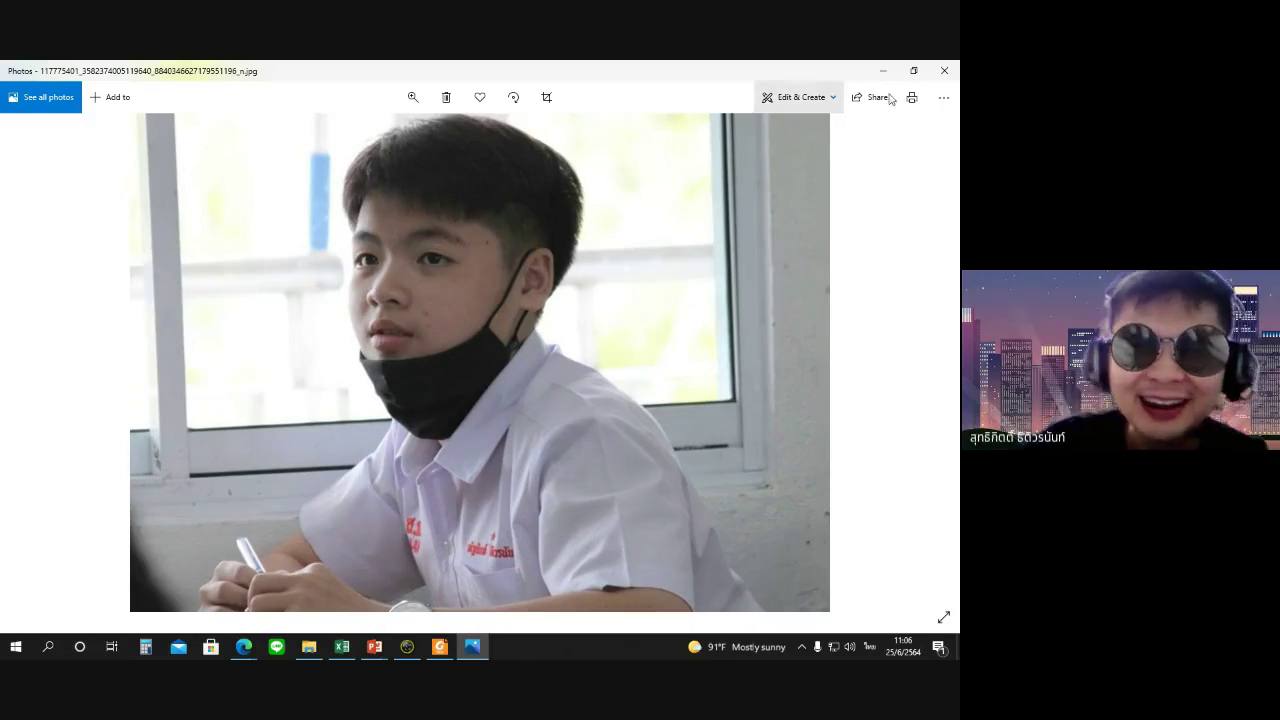
click(945, 70)
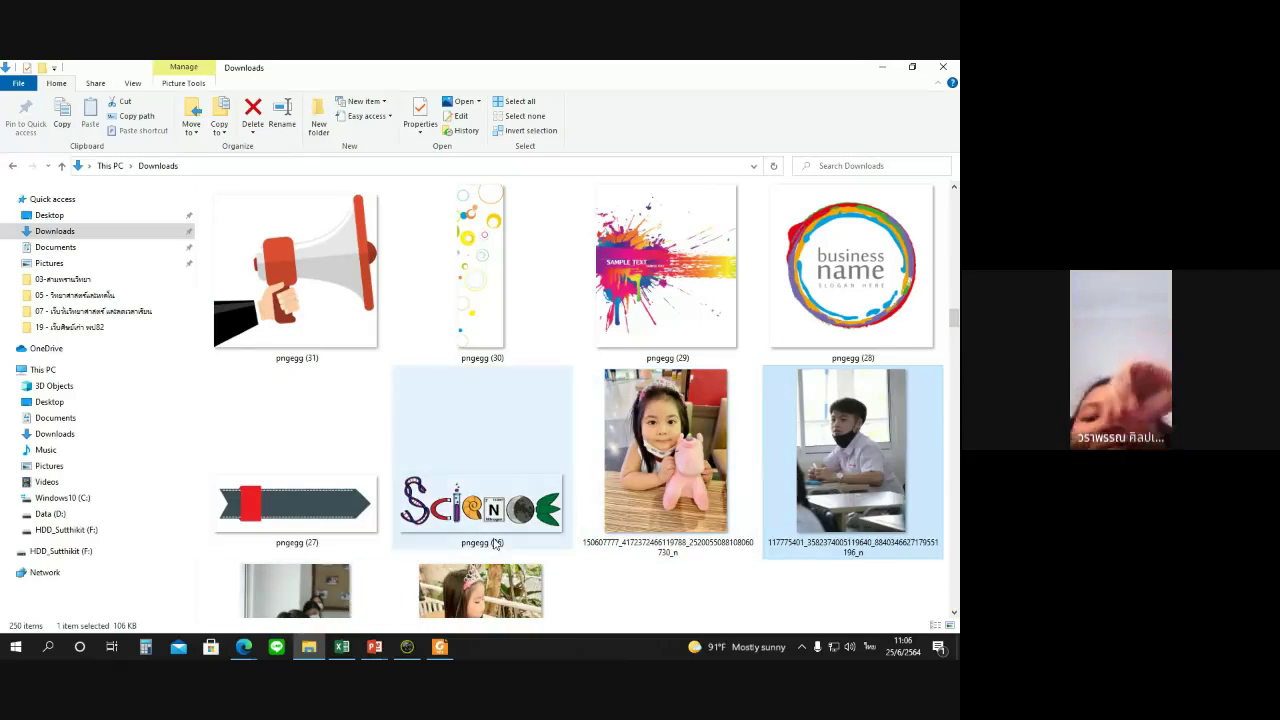
Step: Scroll the Downloads folder, then bring the Google Meet call back to front
scroll(560, 530, down, 1)
scroll(560, 530, up, 1)
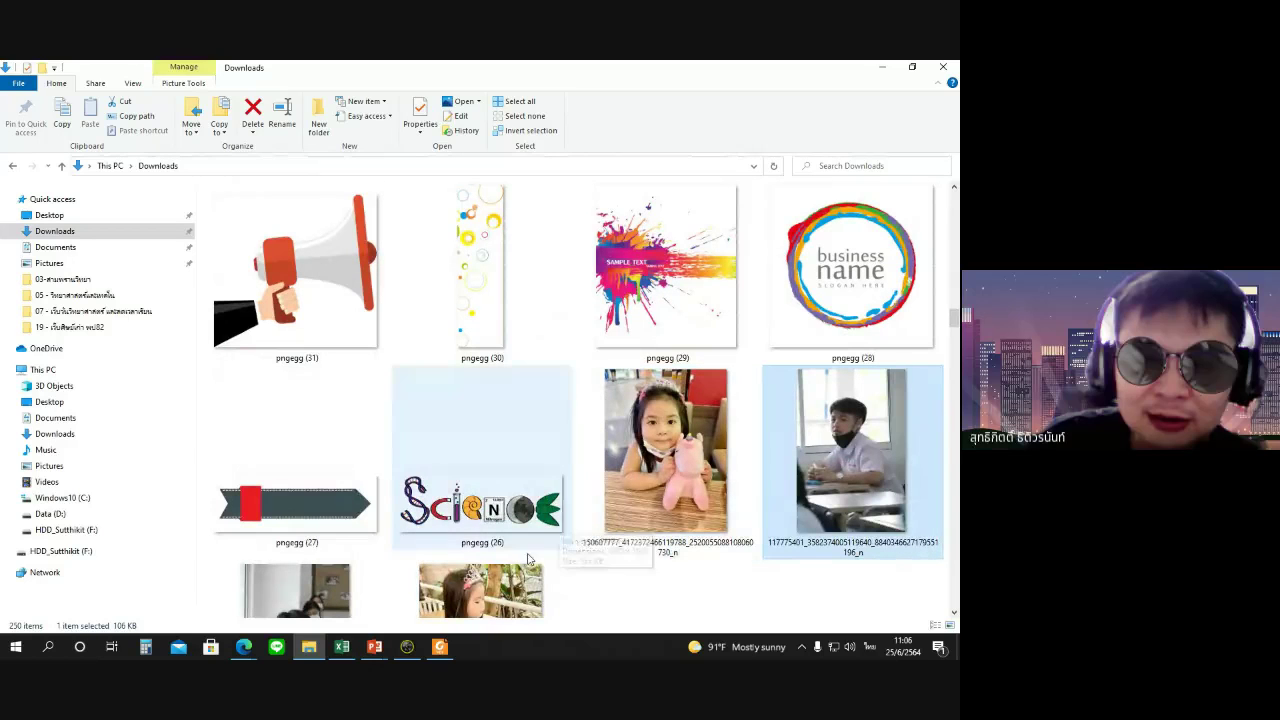
scroll(549, 550, down, 1)
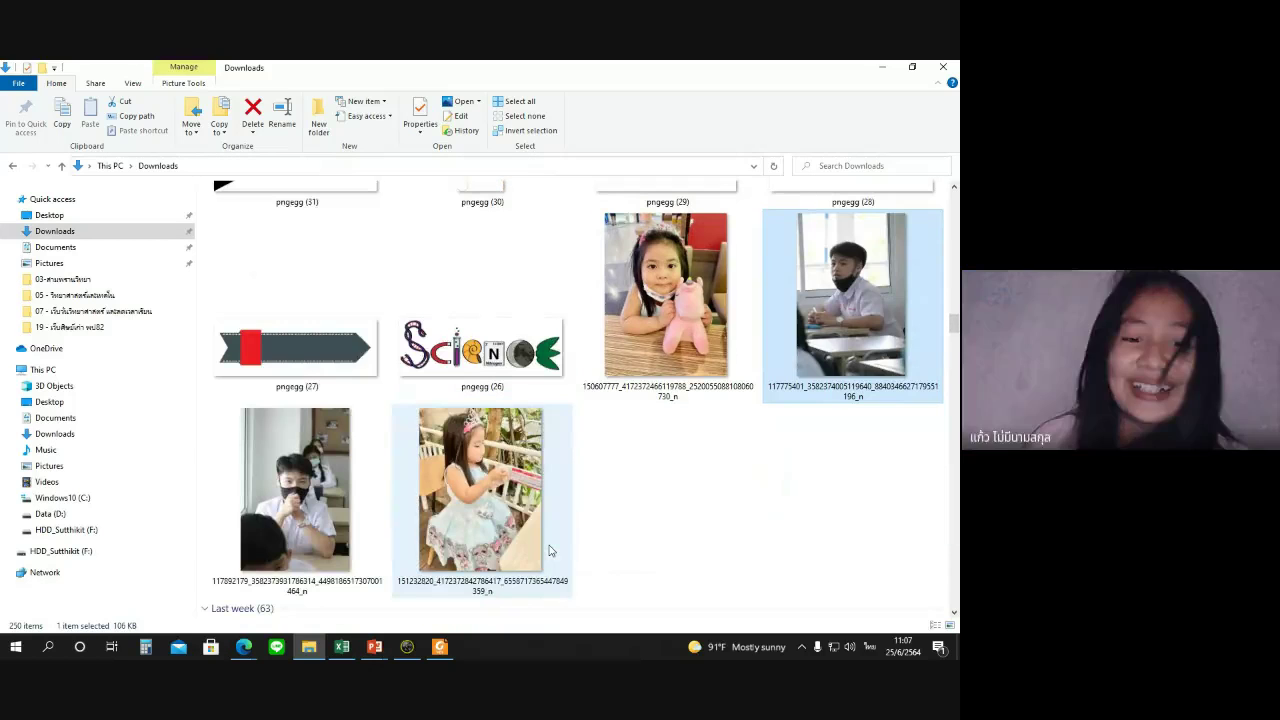
mouse_move(245, 645)
click(197, 603)
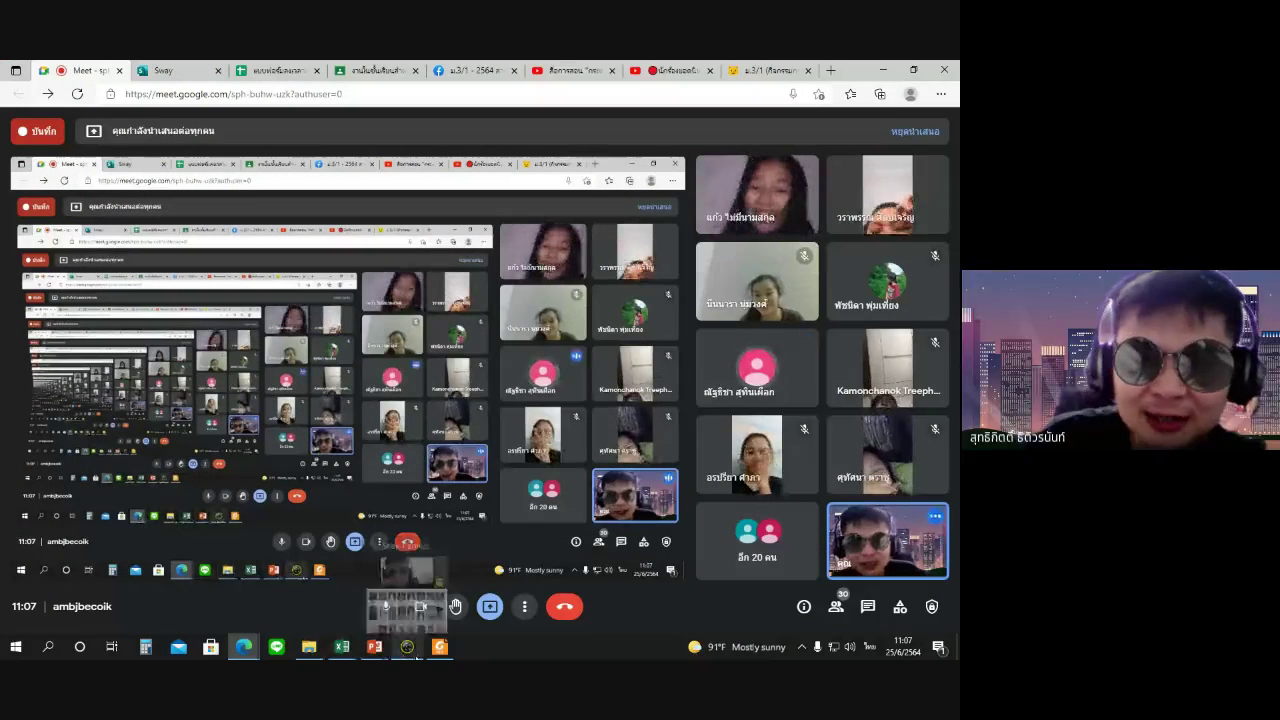
Step: Bring the Downloads folder of student photos back in front of the Meet call
mouse_move(341, 648)
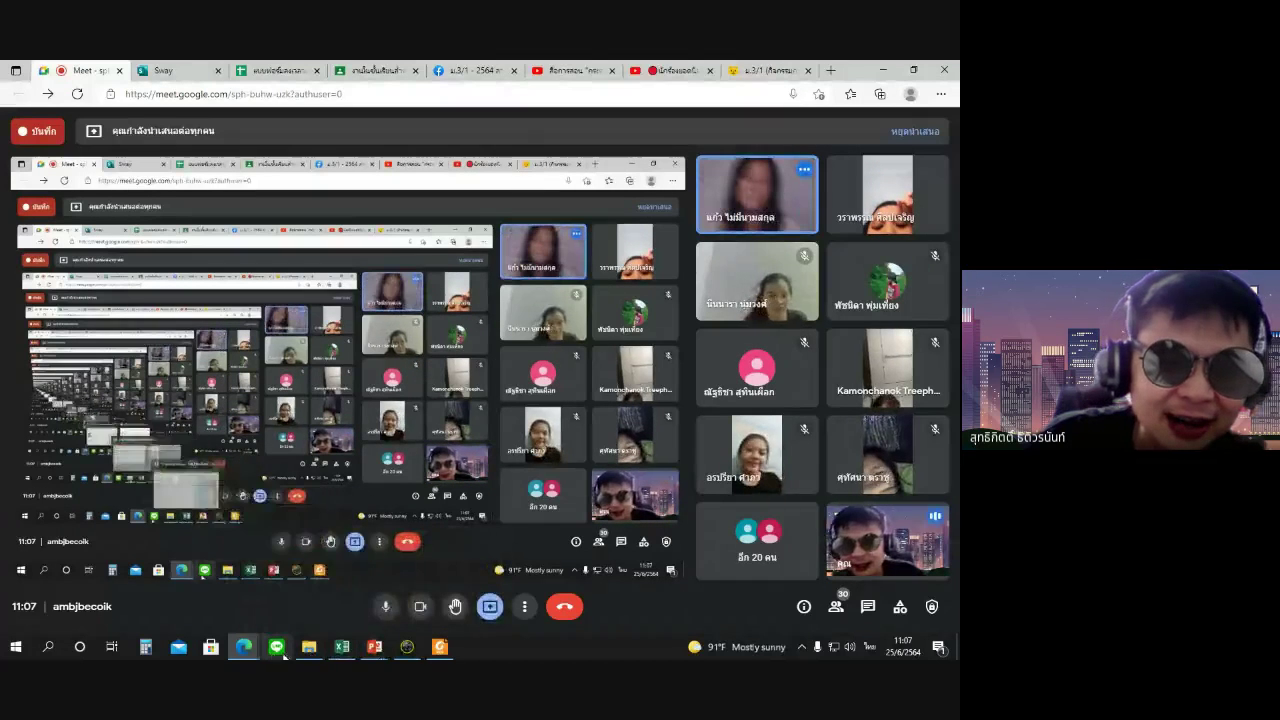
click(313, 654)
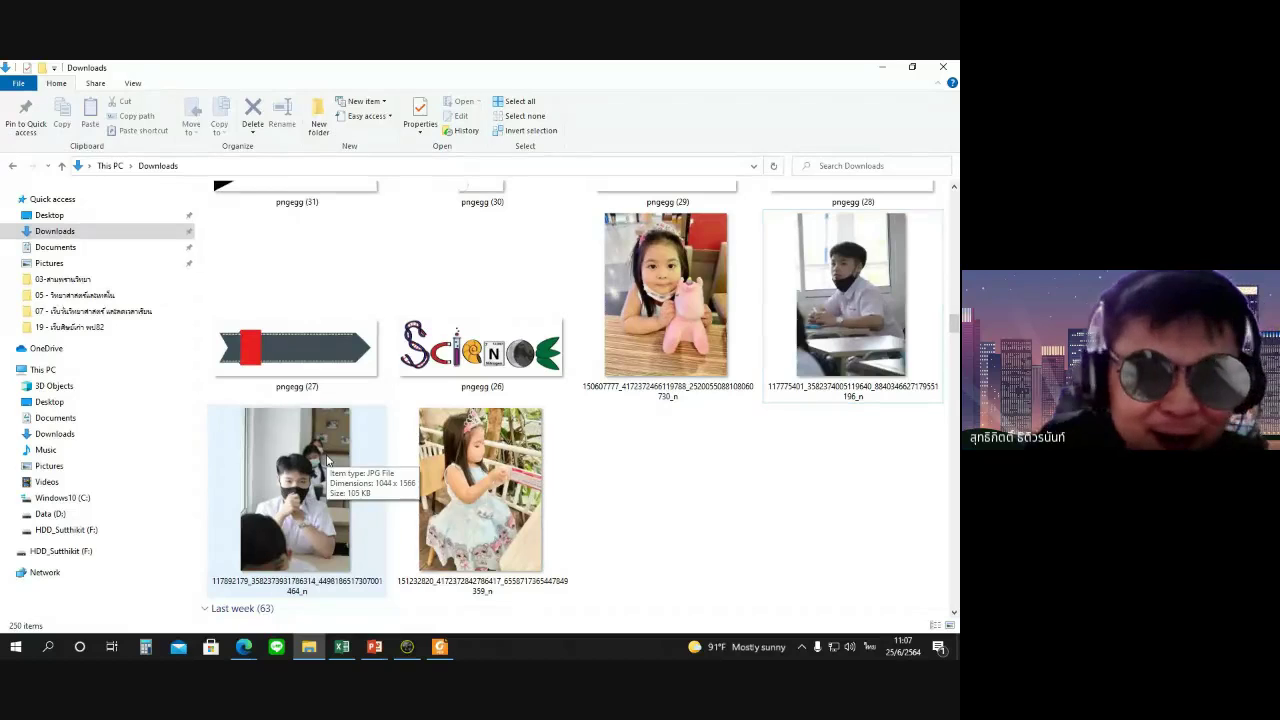
double_click(326, 460)
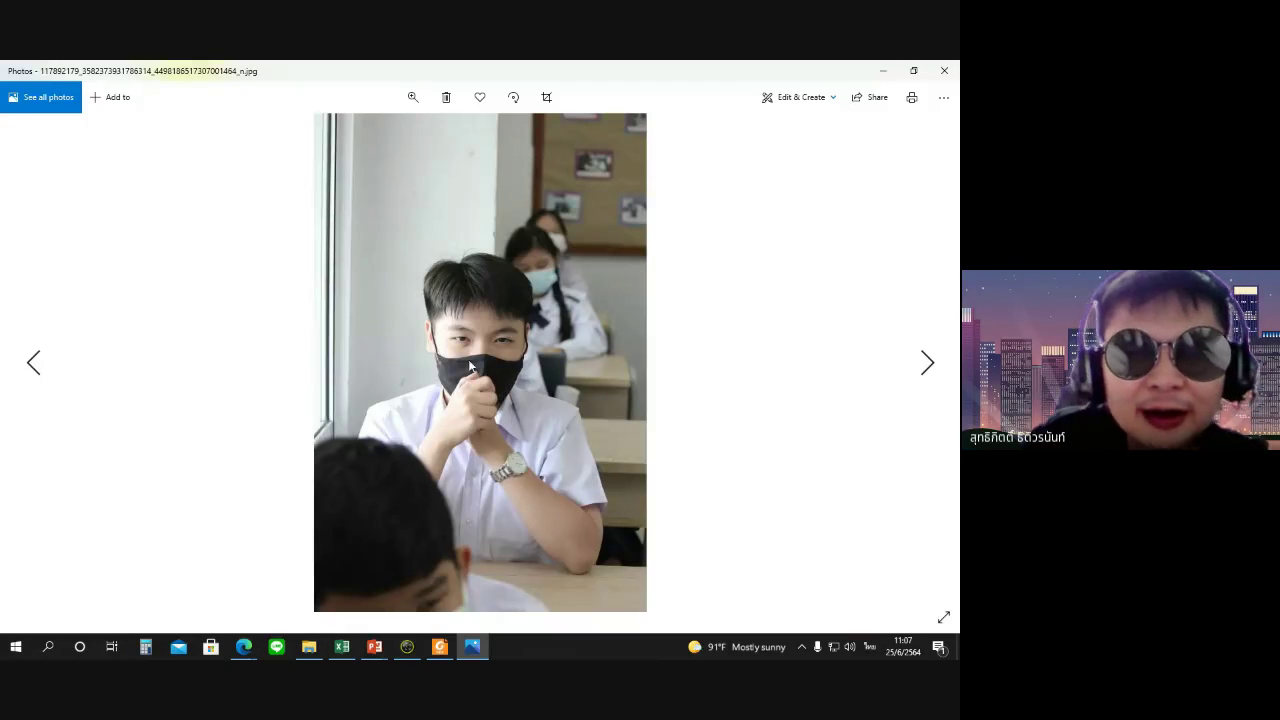
click(948, 74)
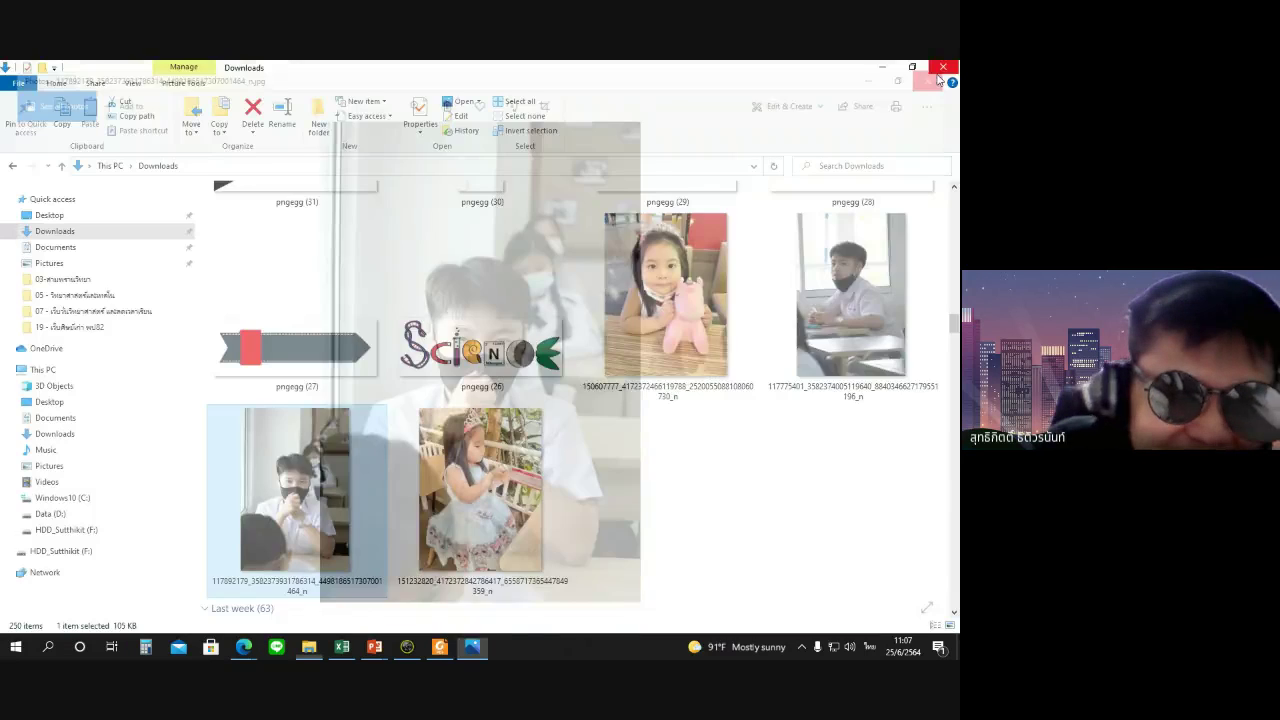
mouse_move(245, 648)
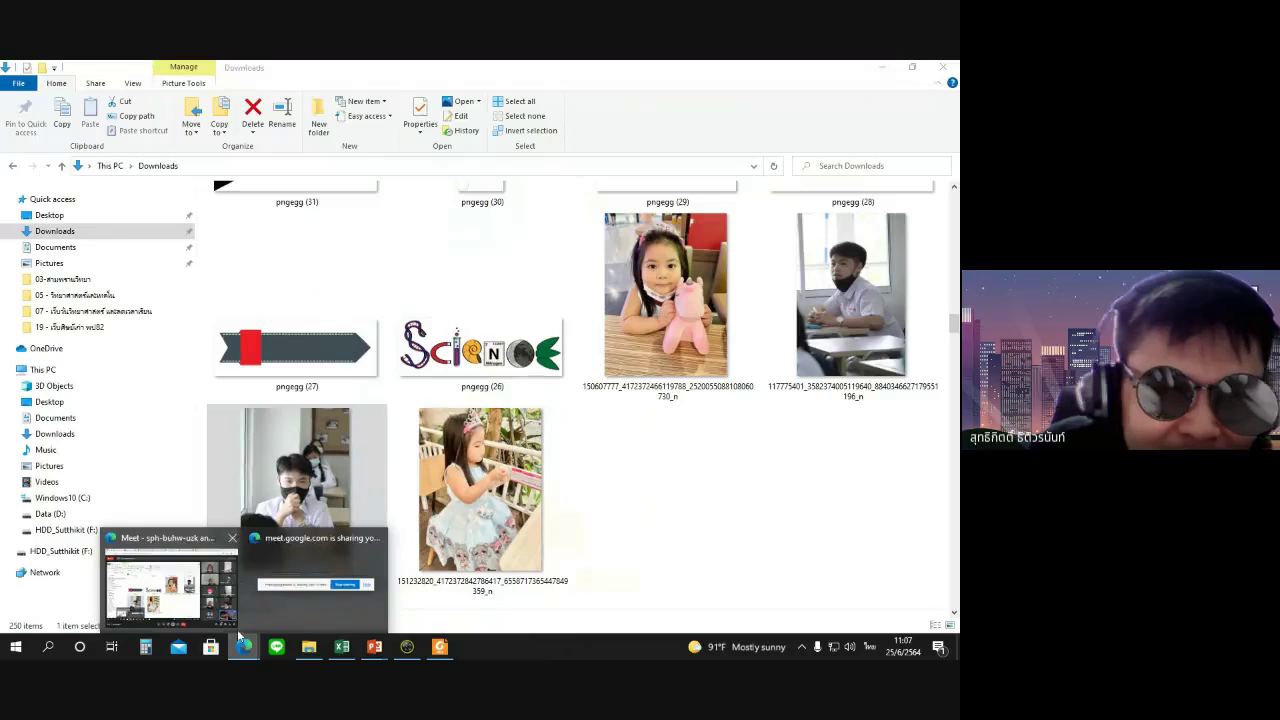
Step: Bring the Meet browser window forward and switch to the Padlet group board tab
click(170, 575)
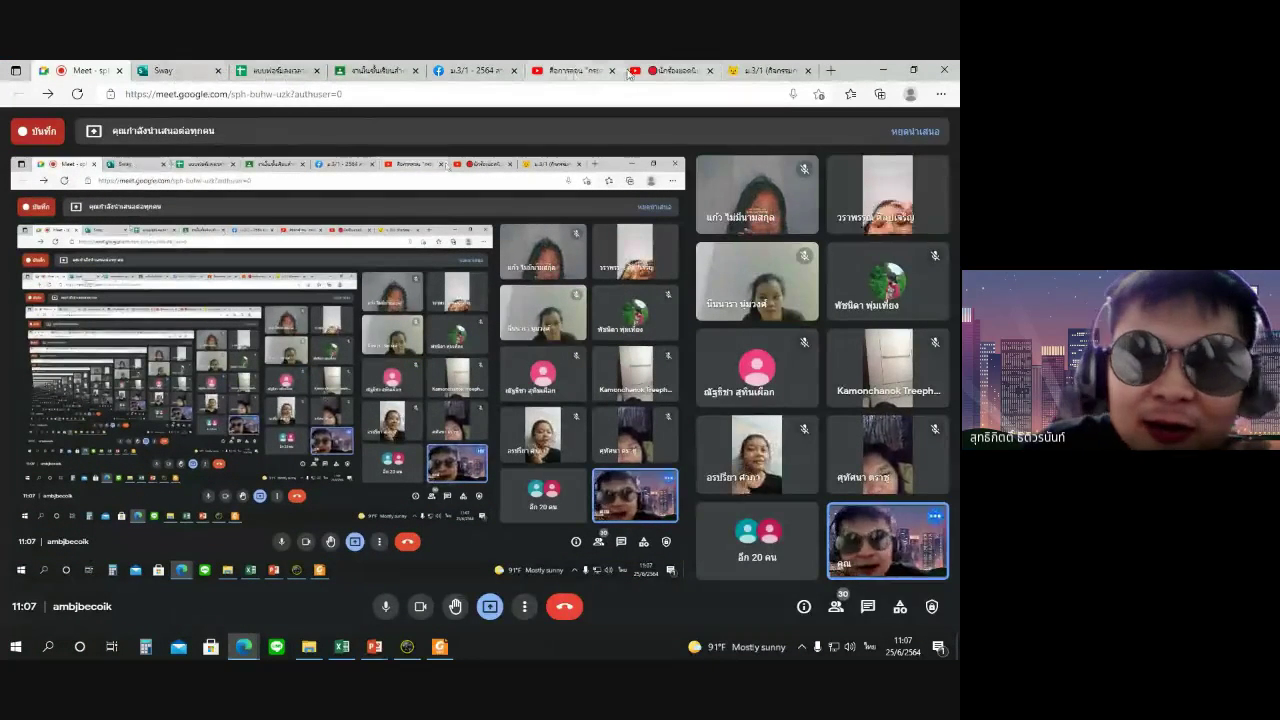
click(768, 70)
scroll(151, 458, up, 3)
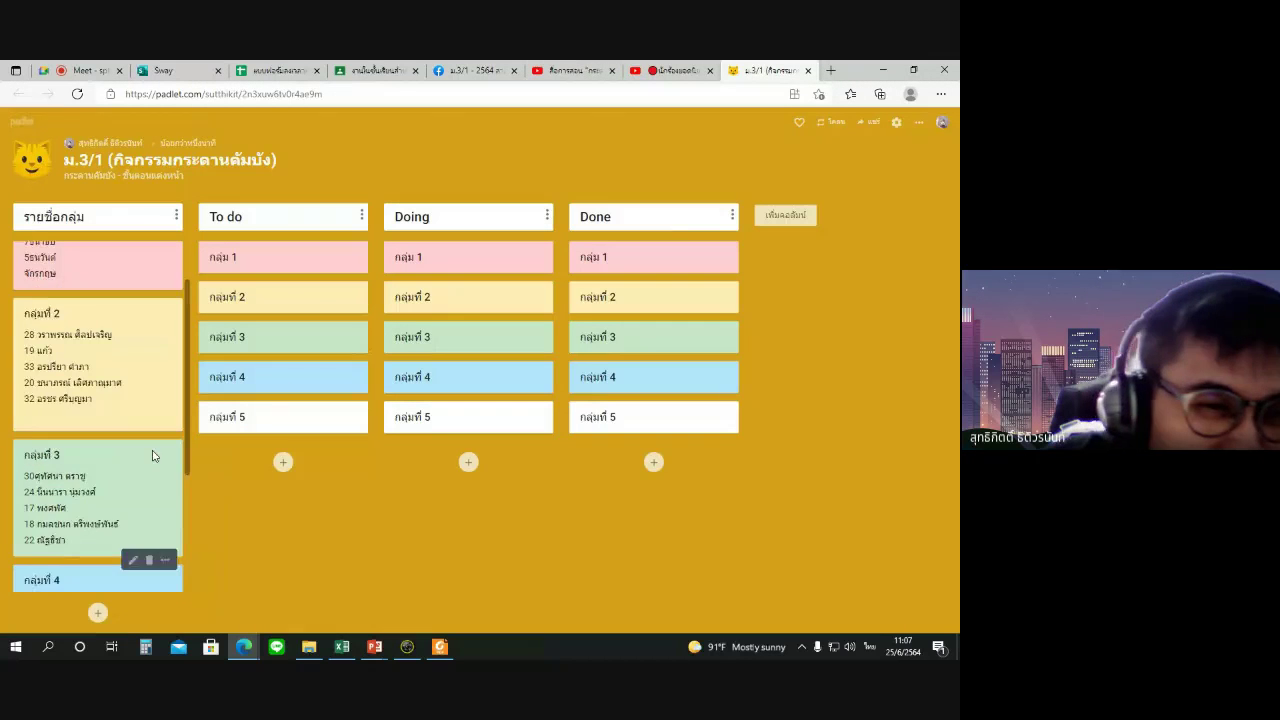
scroll(157, 450, down, 5)
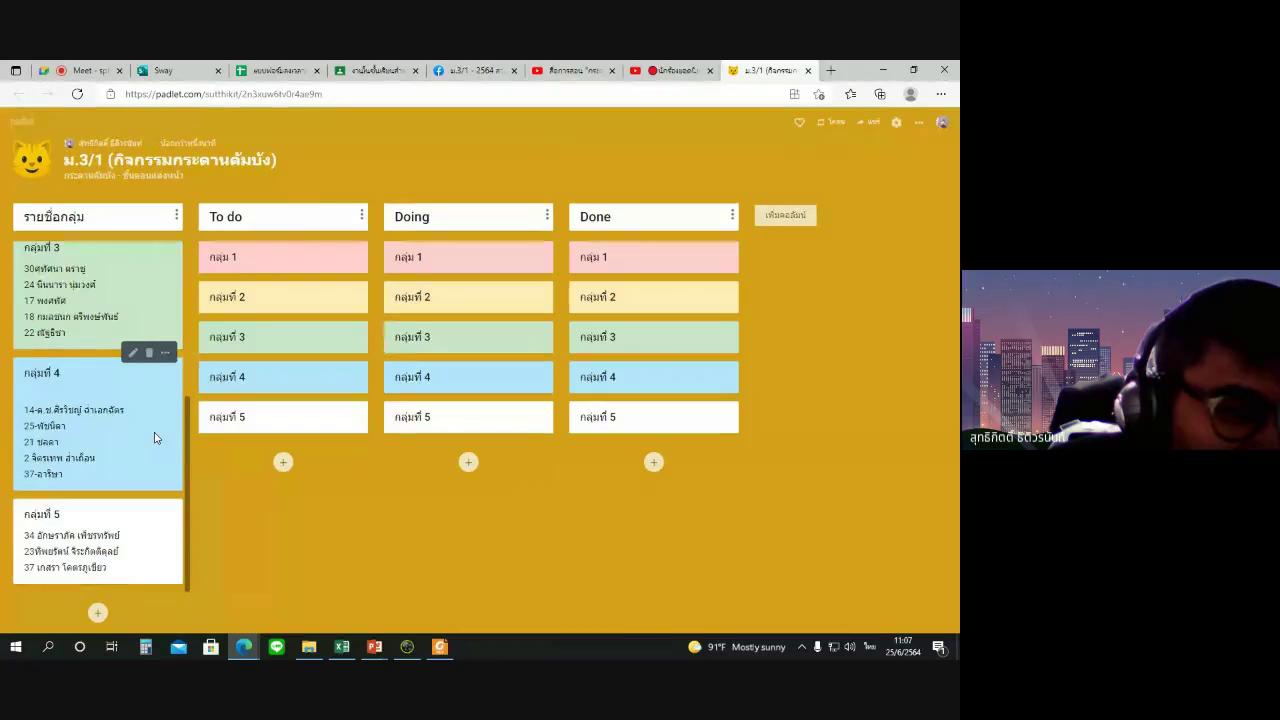
scroll(155, 437, up, 4)
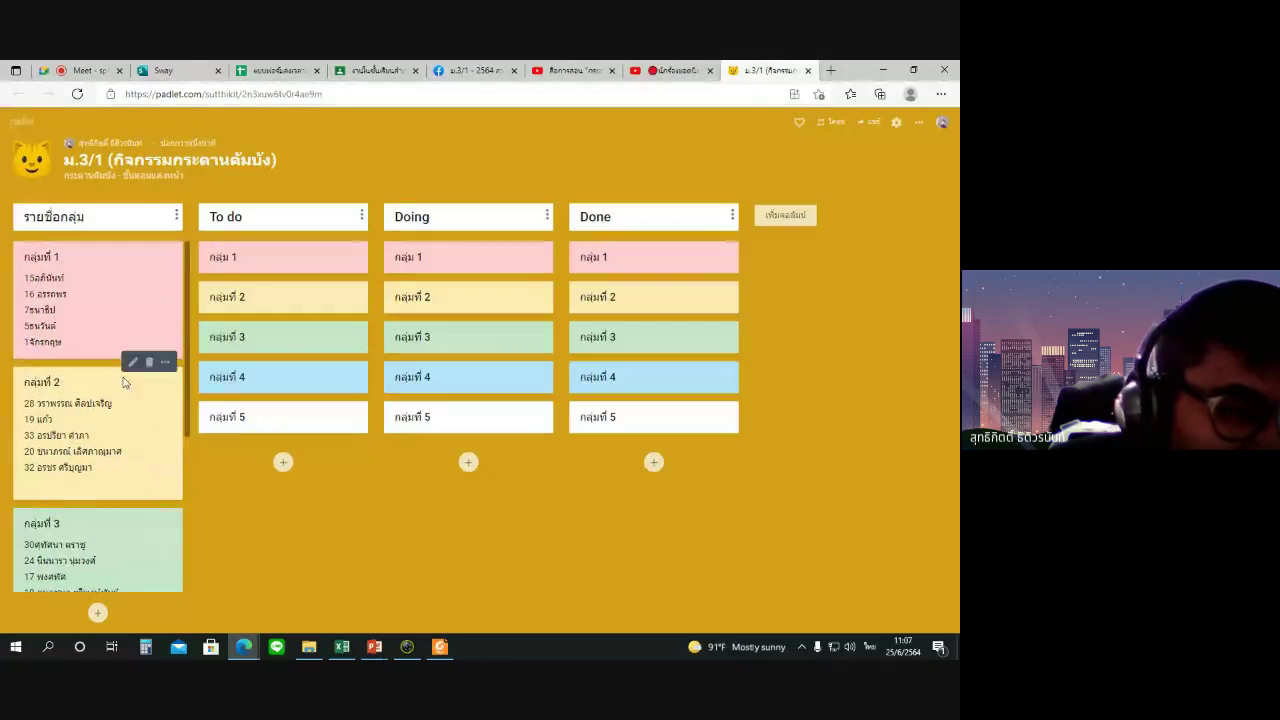
scroll(106, 462, down, 3)
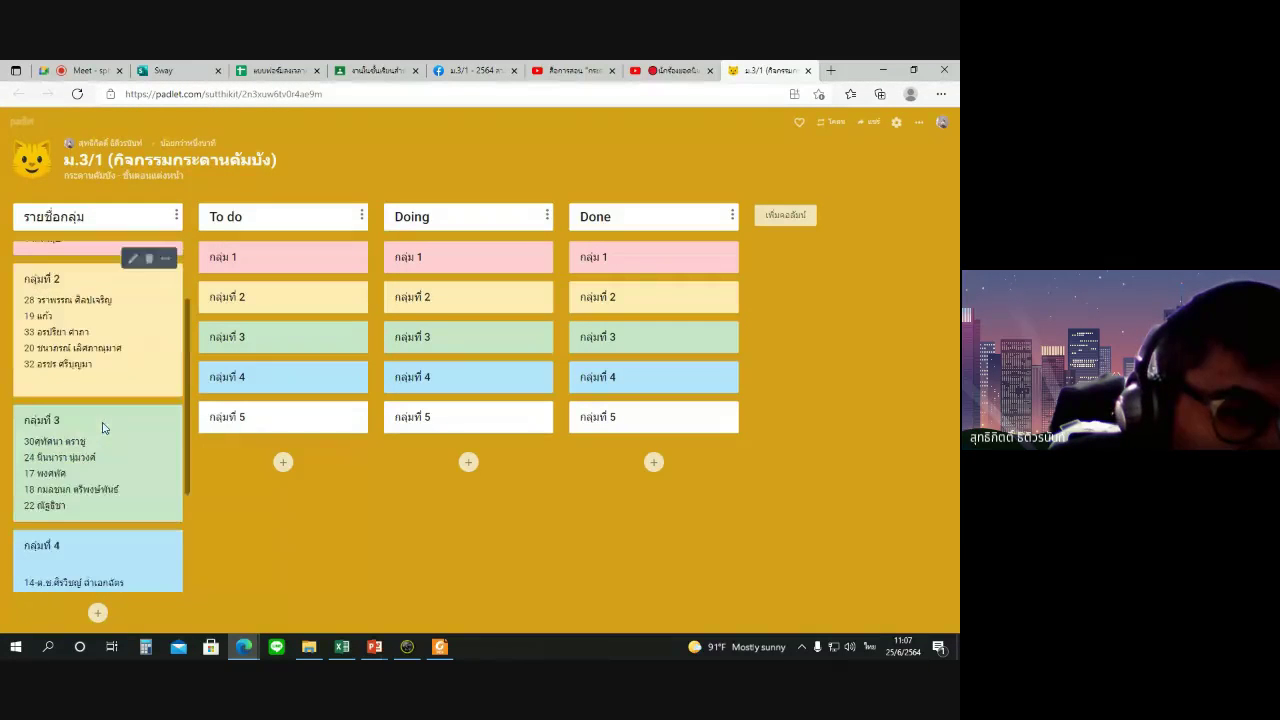
scroll(108, 467, down, 1)
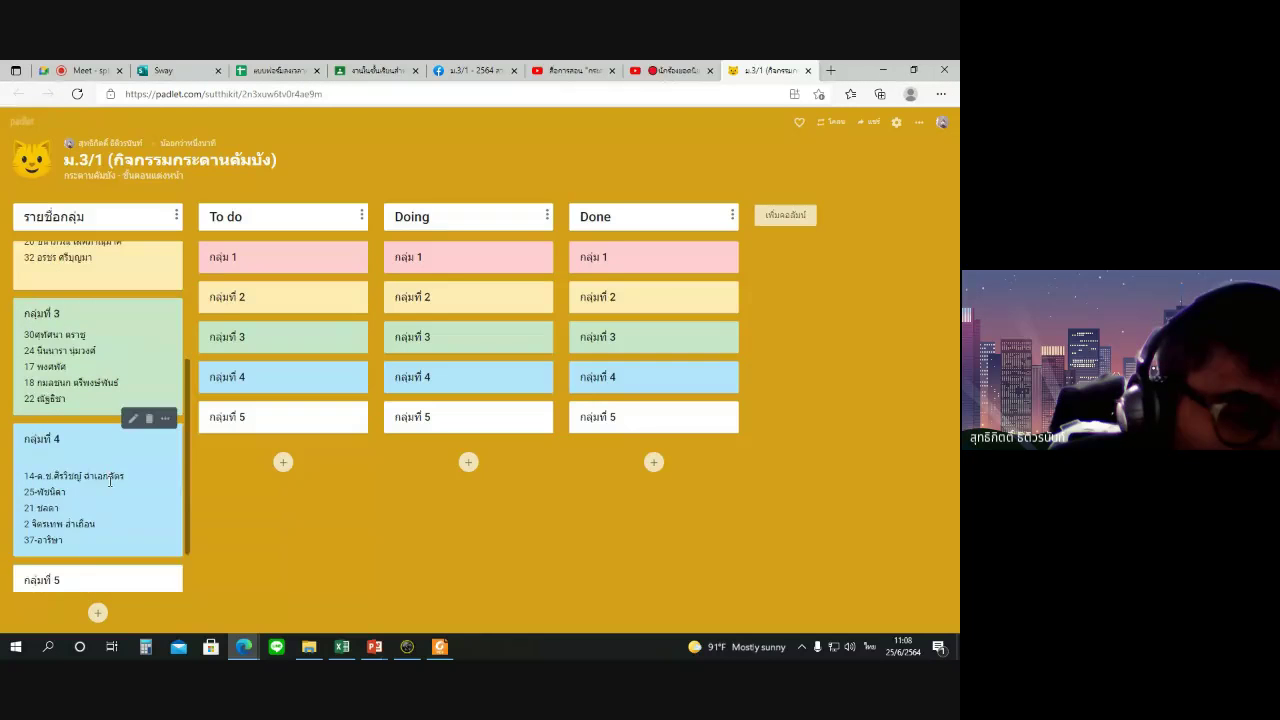
scroll(110, 484, down, 1)
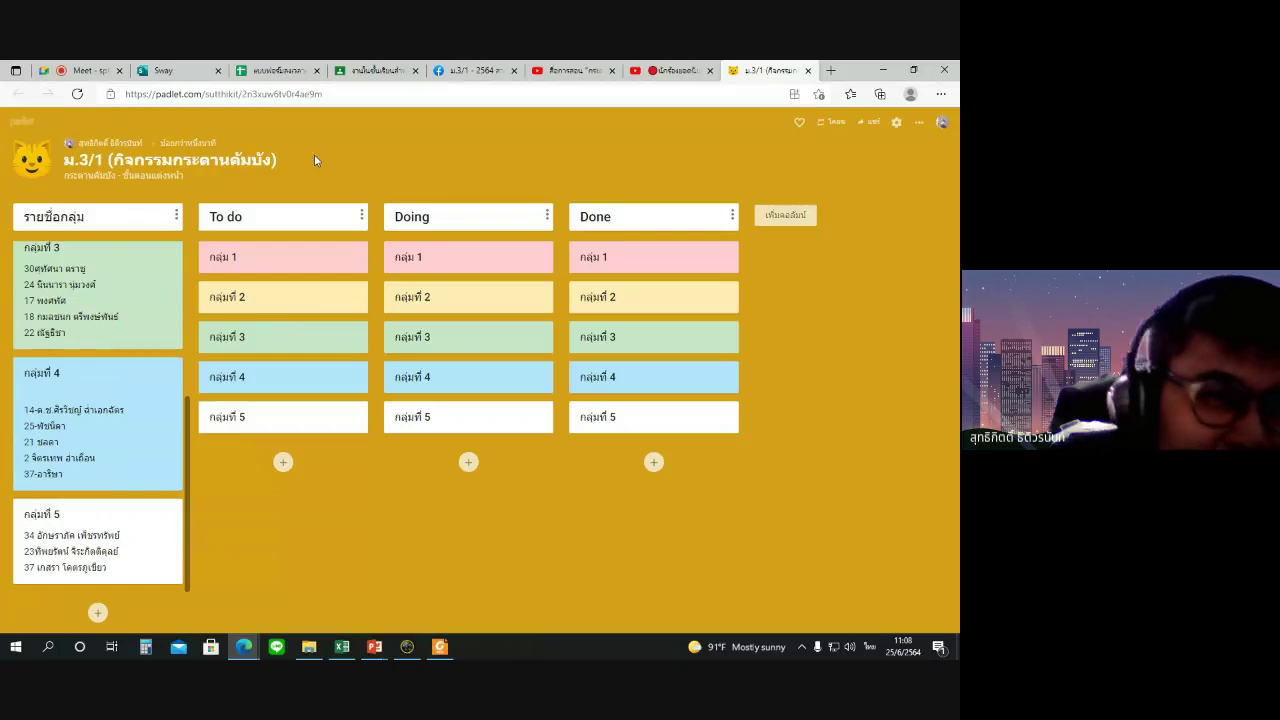
click(88, 70)
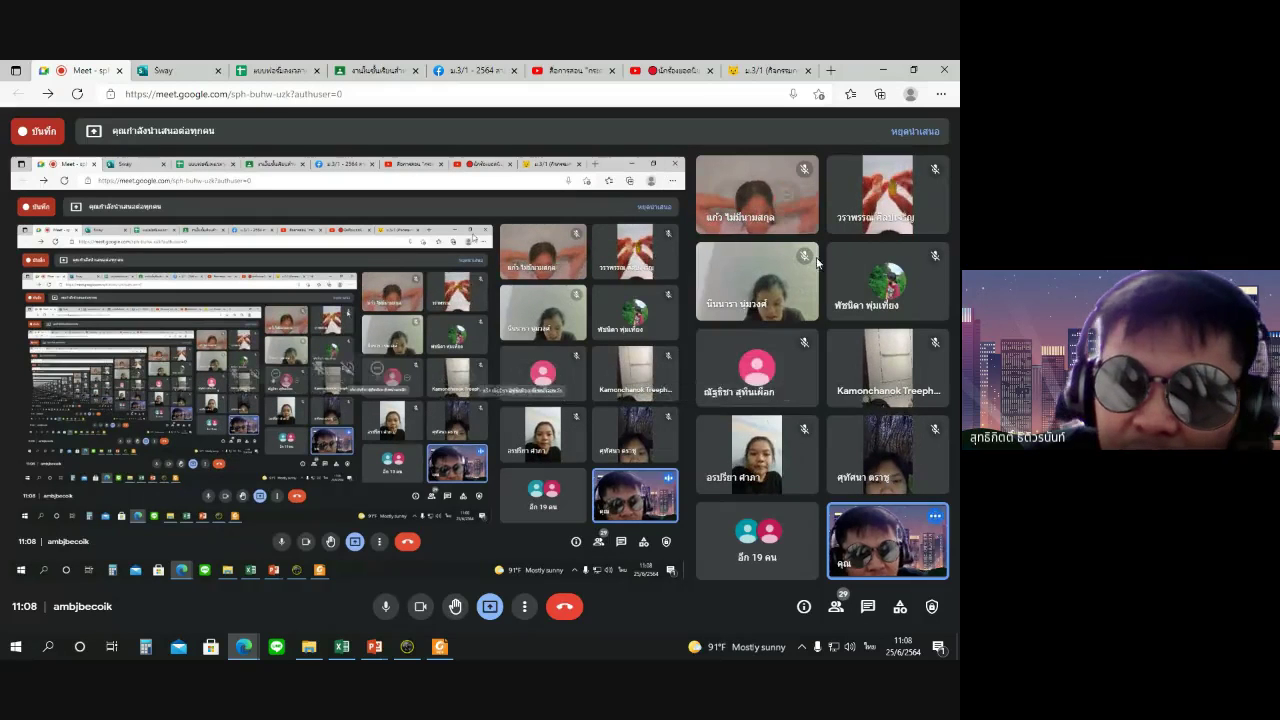
click(745, 71)
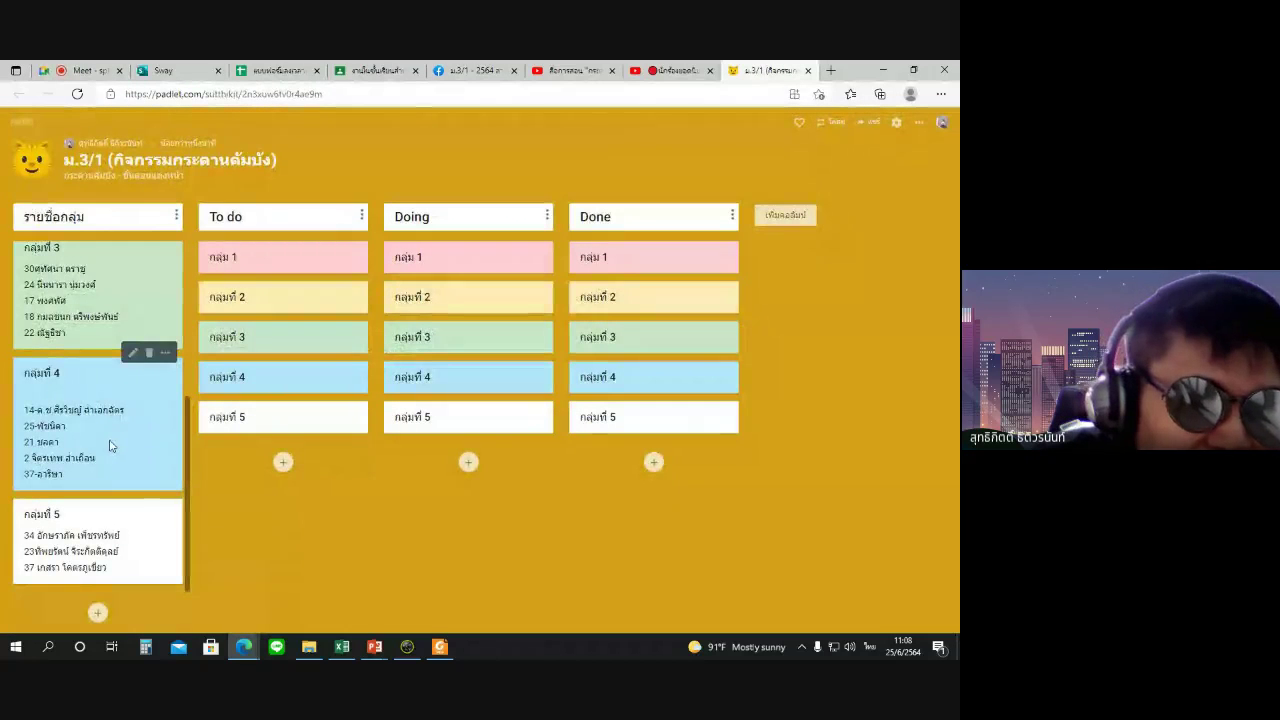
Step: Delete the blank line above Group 4's first member and reload the Padlet board
click(53, 389)
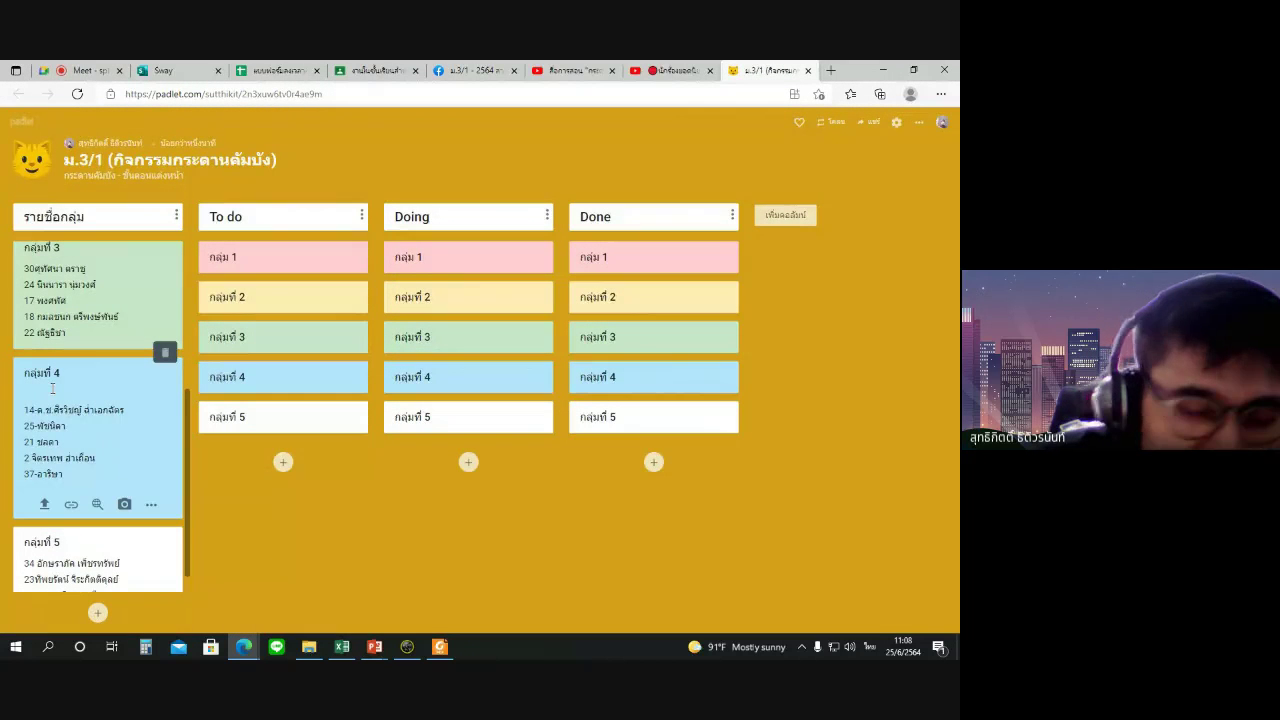
key(Delete)
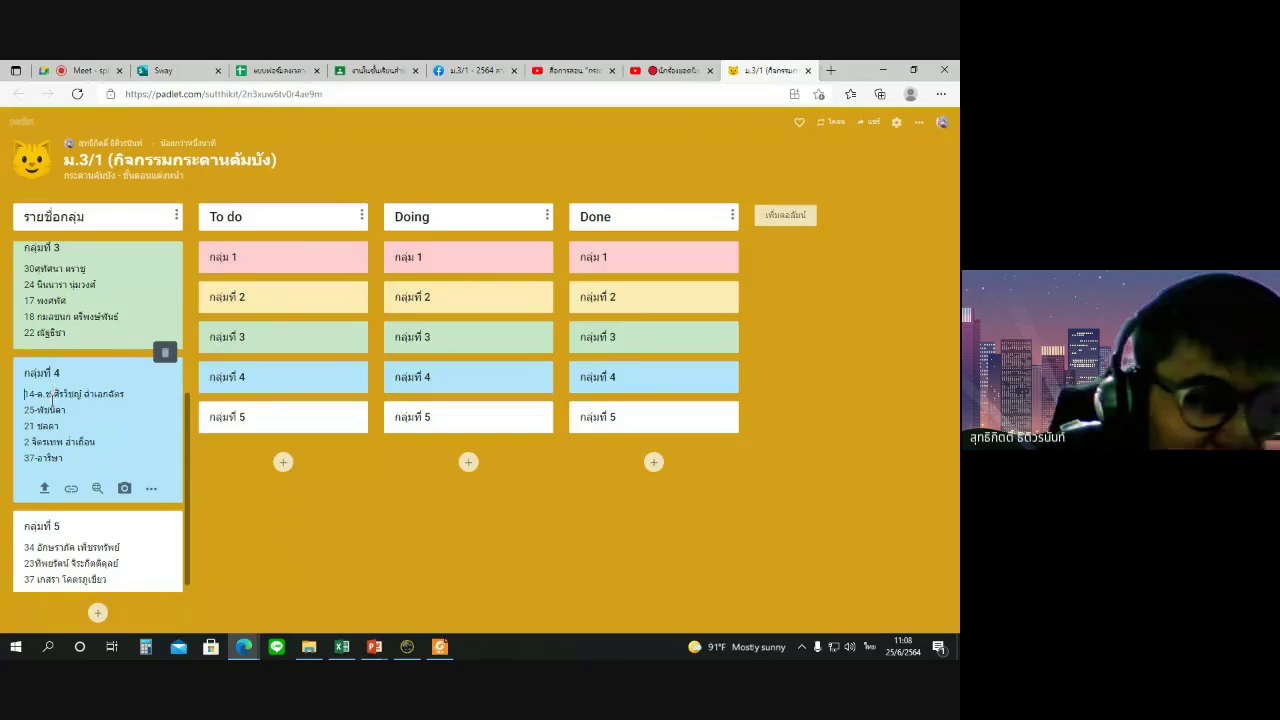
scroll(73, 400, up, 3)
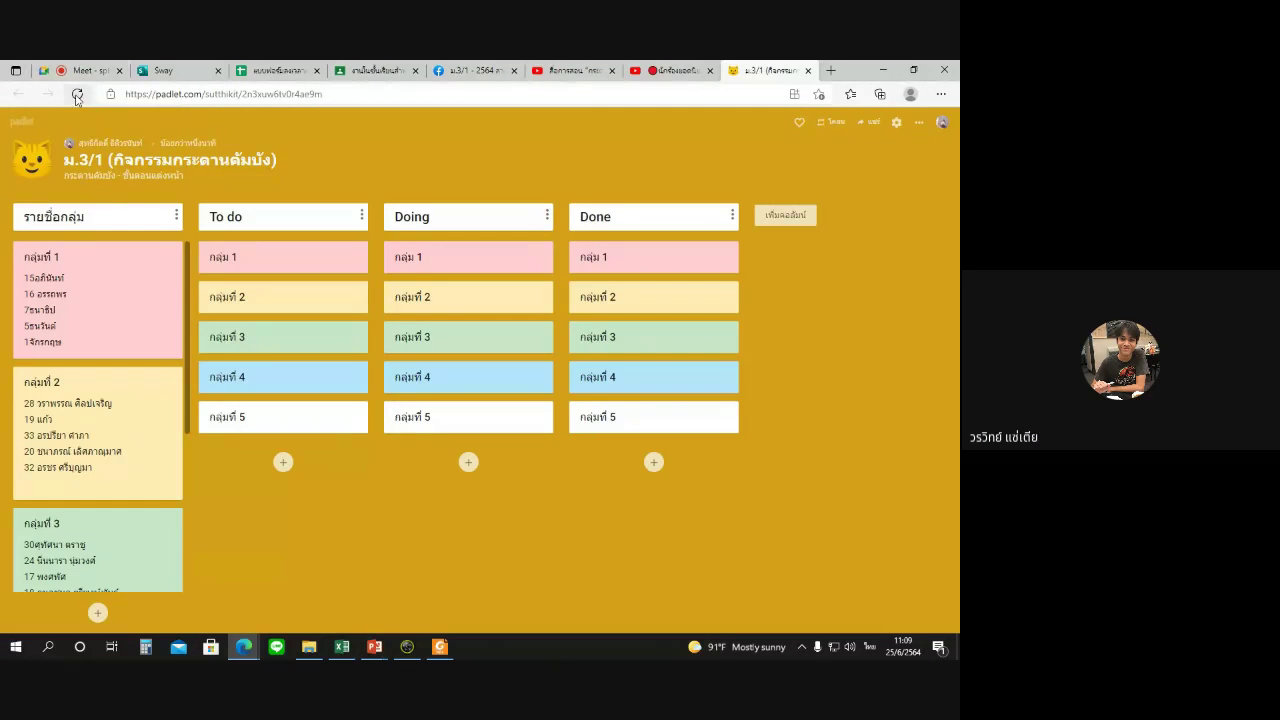
click(77, 94)
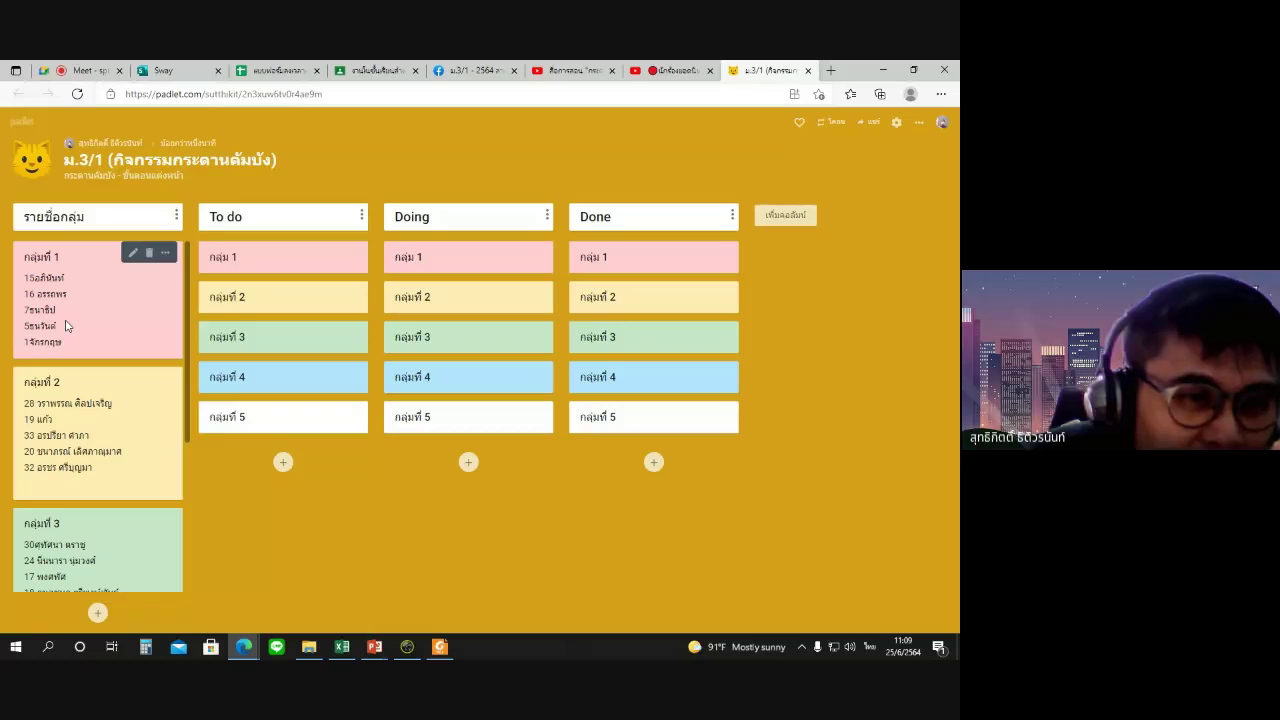
Step: Scroll the รายชื่อกลุ่ม column to review every group card's member list
scroll(66, 325, down, 3)
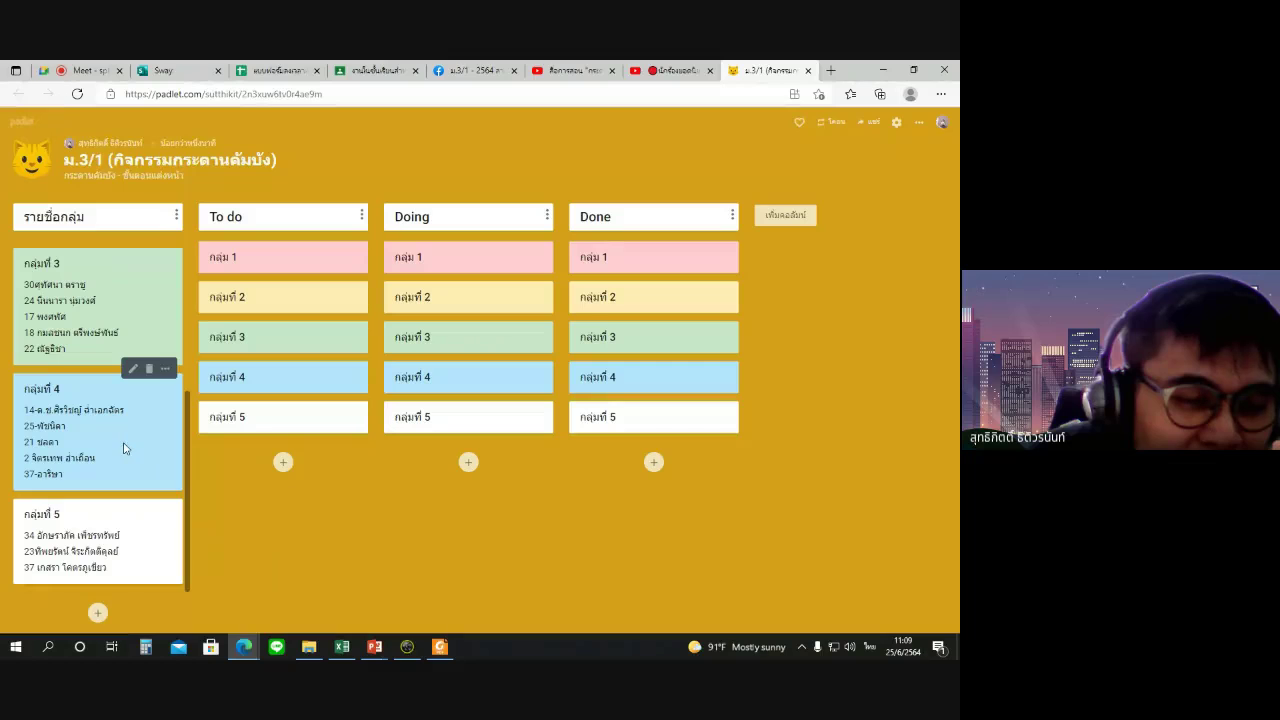
scroll(122, 440, up, 3)
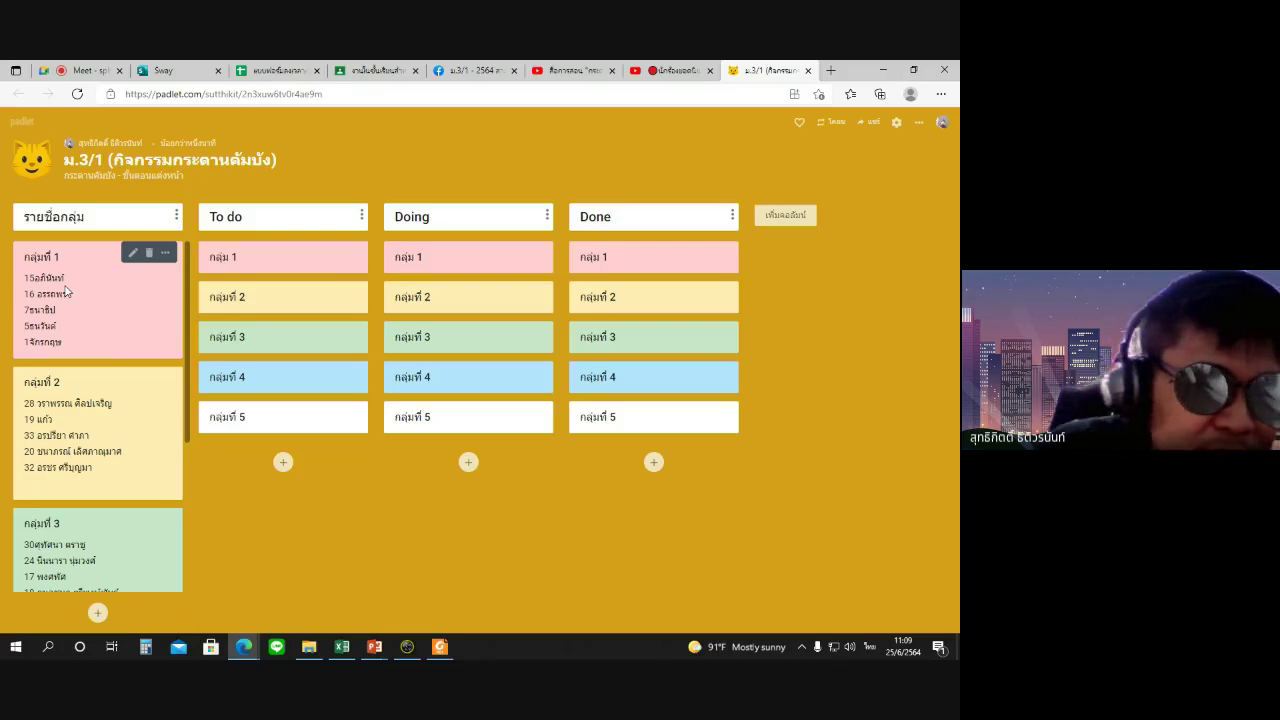
scroll(113, 358, down, 1)
scroll(113, 358, down, 1)
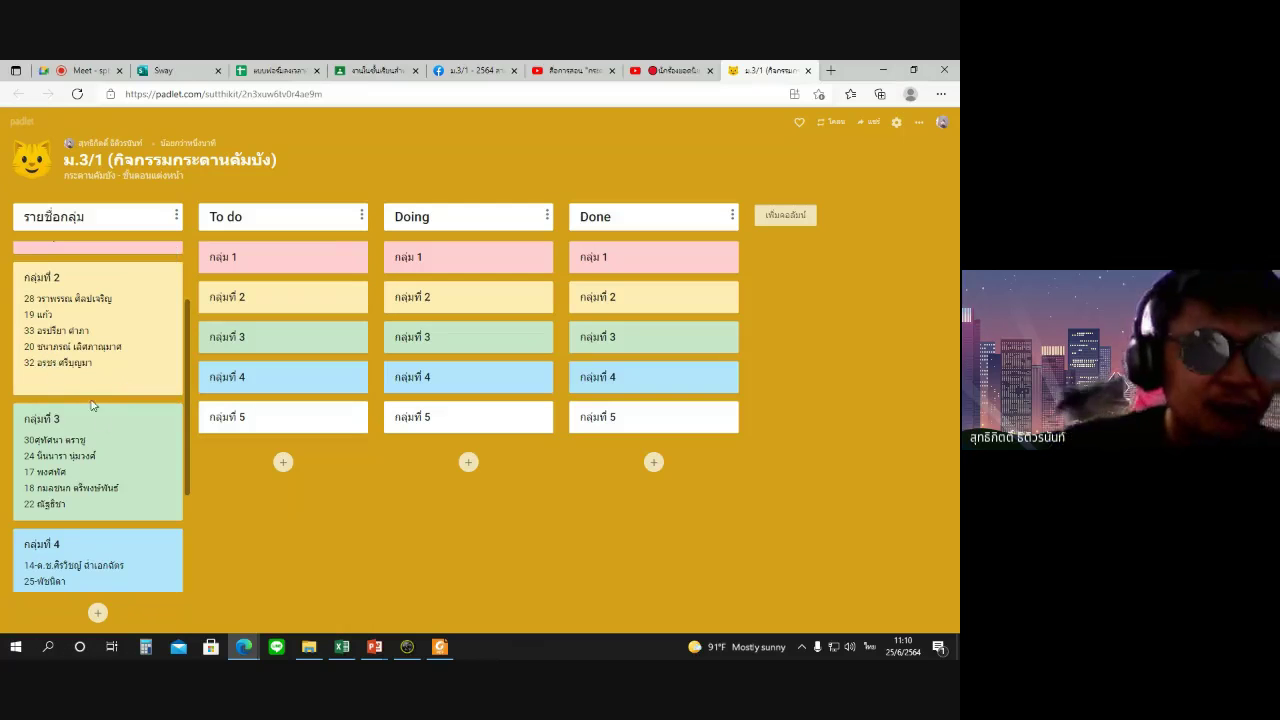
scroll(58, 398, down, 1)
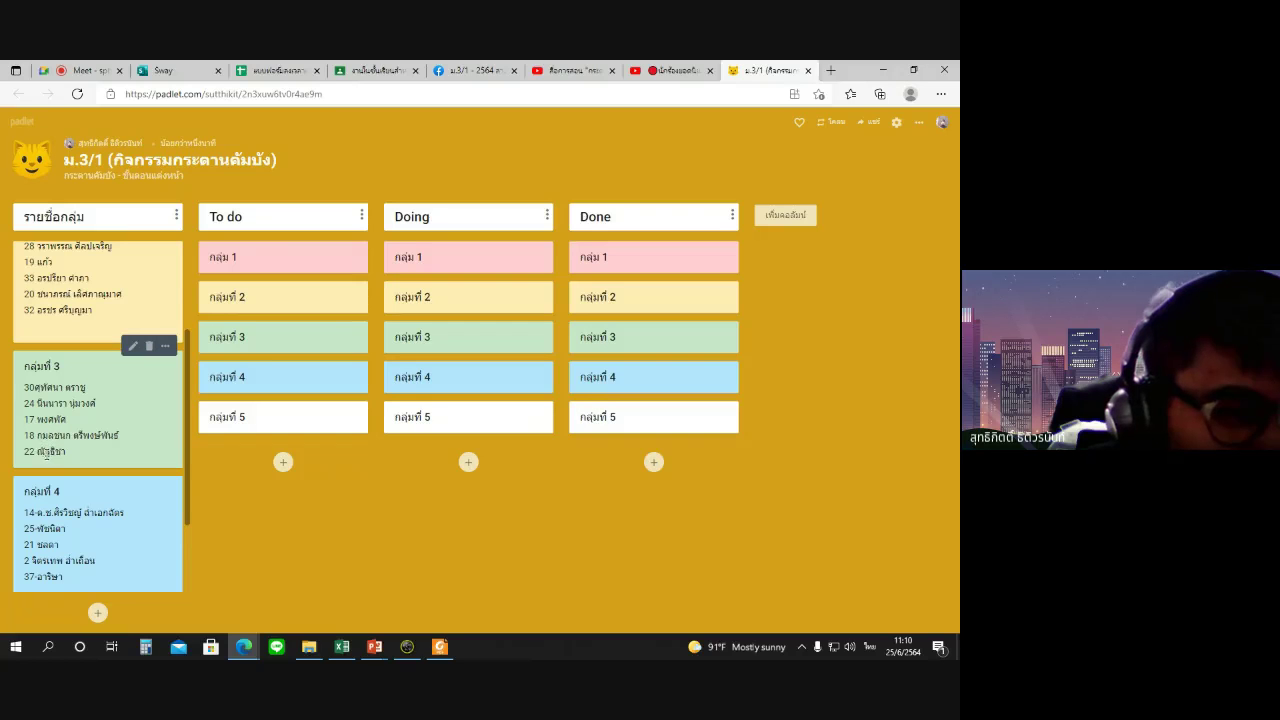
scroll(80, 495, down, 2)
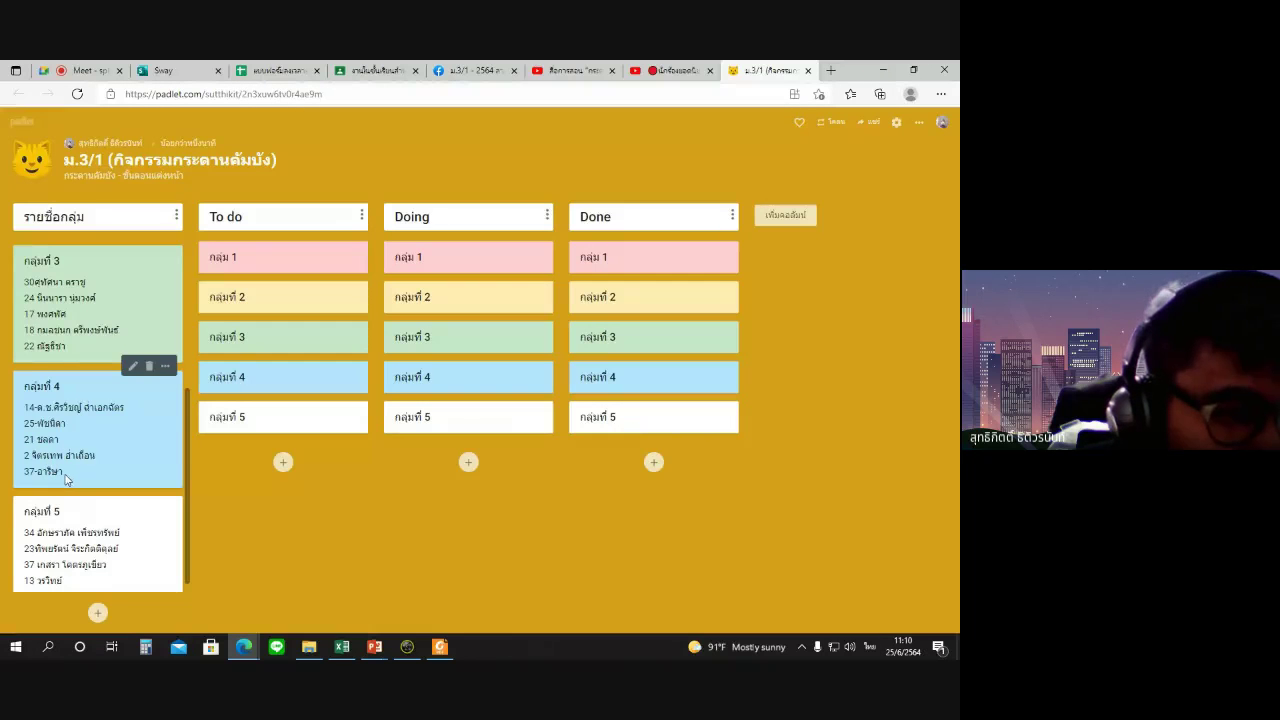
scroll(68, 480, down, 1)
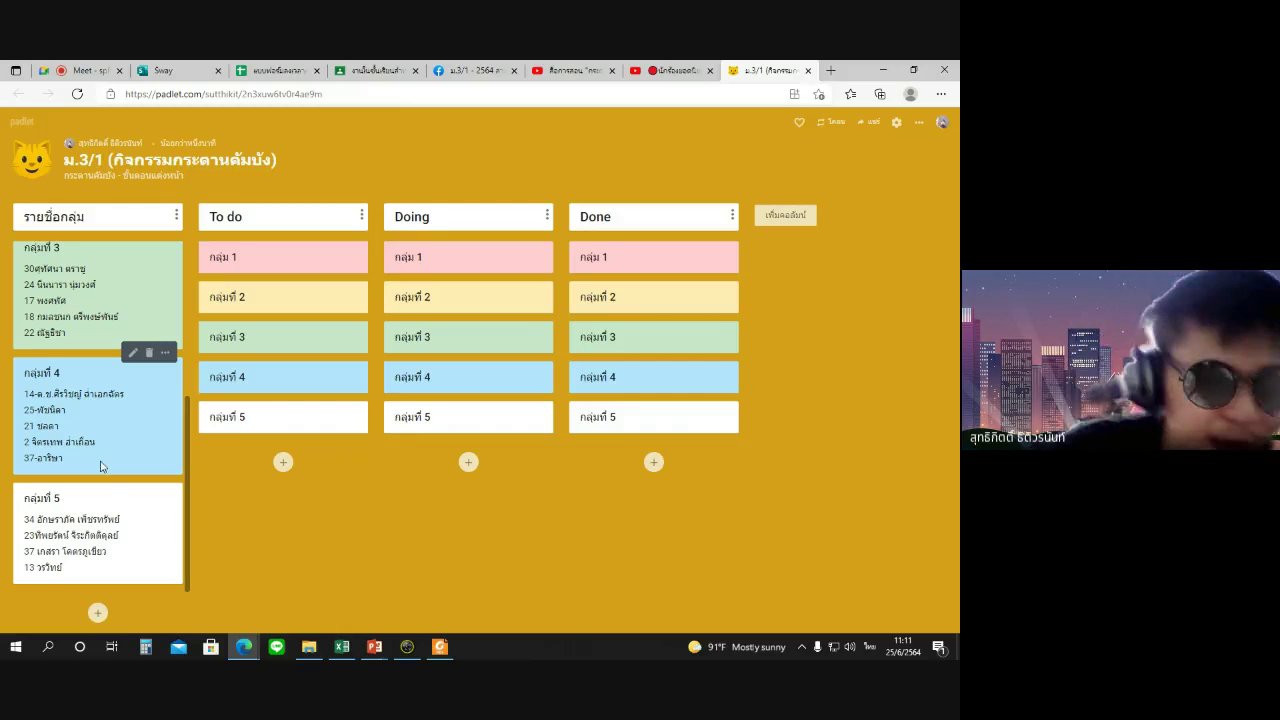
Step: Add a new student's name to the กลุ่มที่ 5 card, then return to the Meet call
click(76, 570)
click(73, 570)
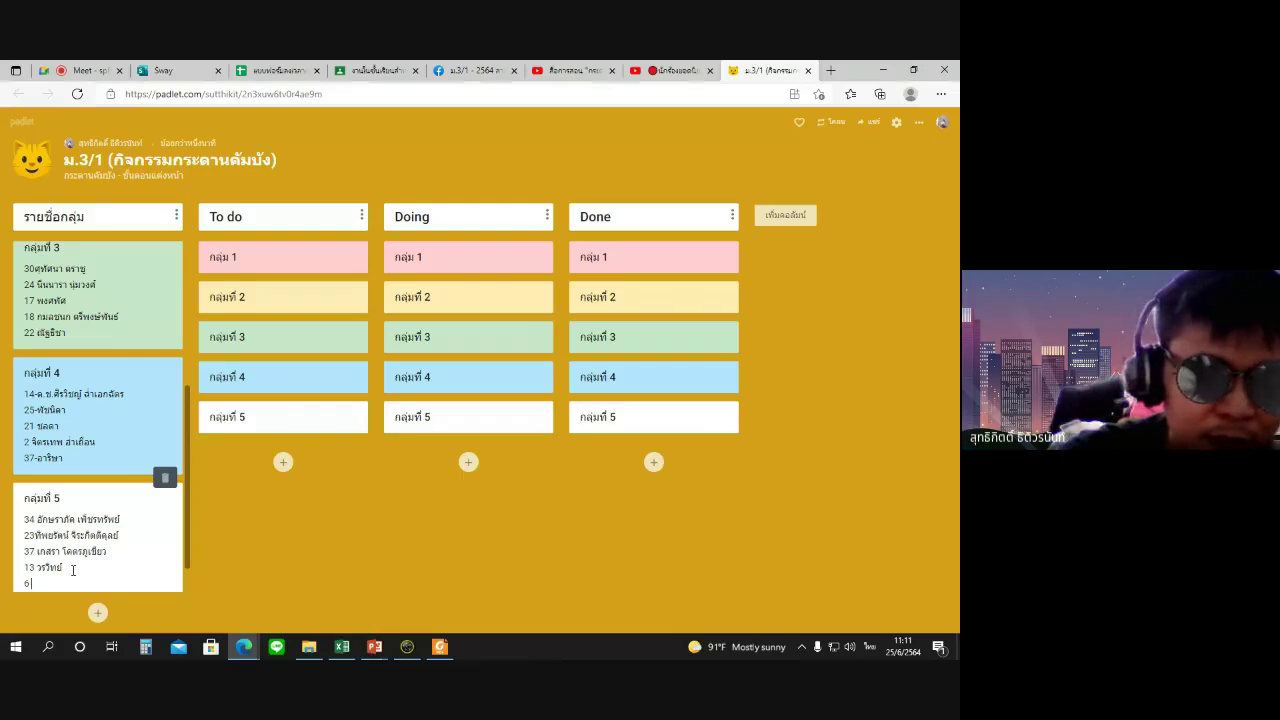
text(ธนากร)
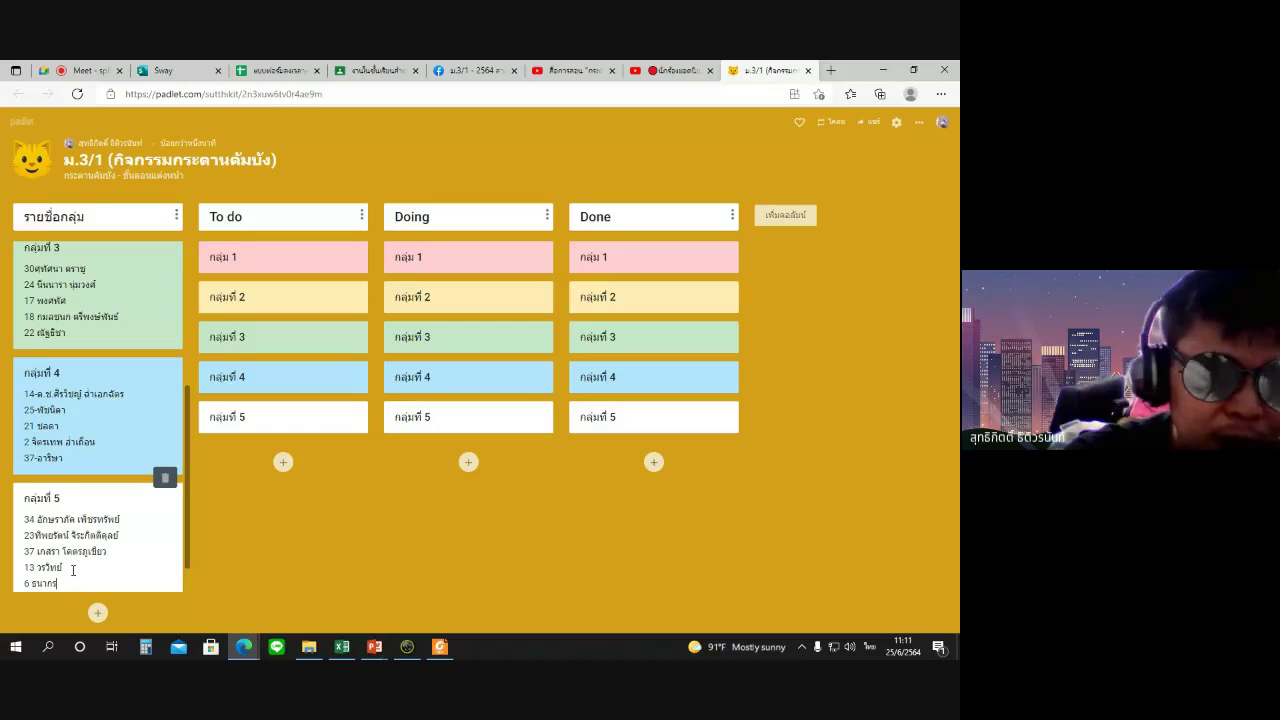
click(85, 70)
click(606, 188)
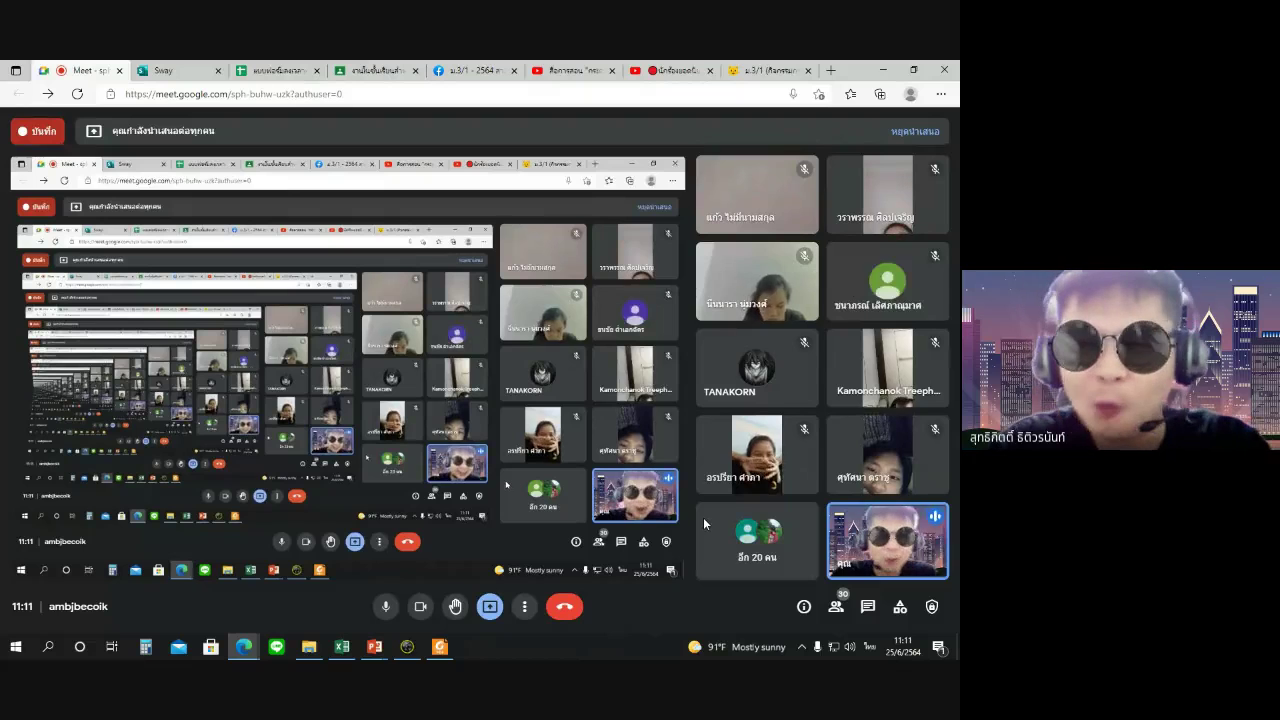
Step: Look over the Meet participant tiles, then switch back to the Padlet ม.3/1 board
mouse_move(762, 332)
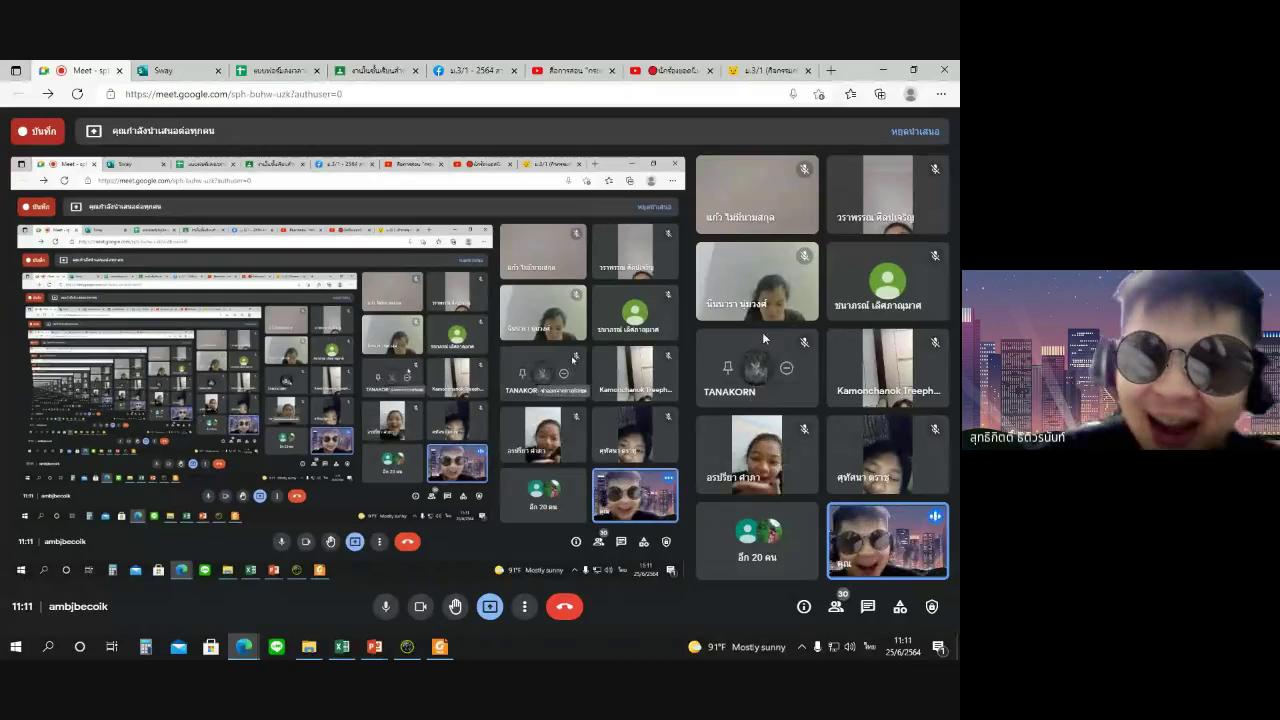
mouse_move(709, 462)
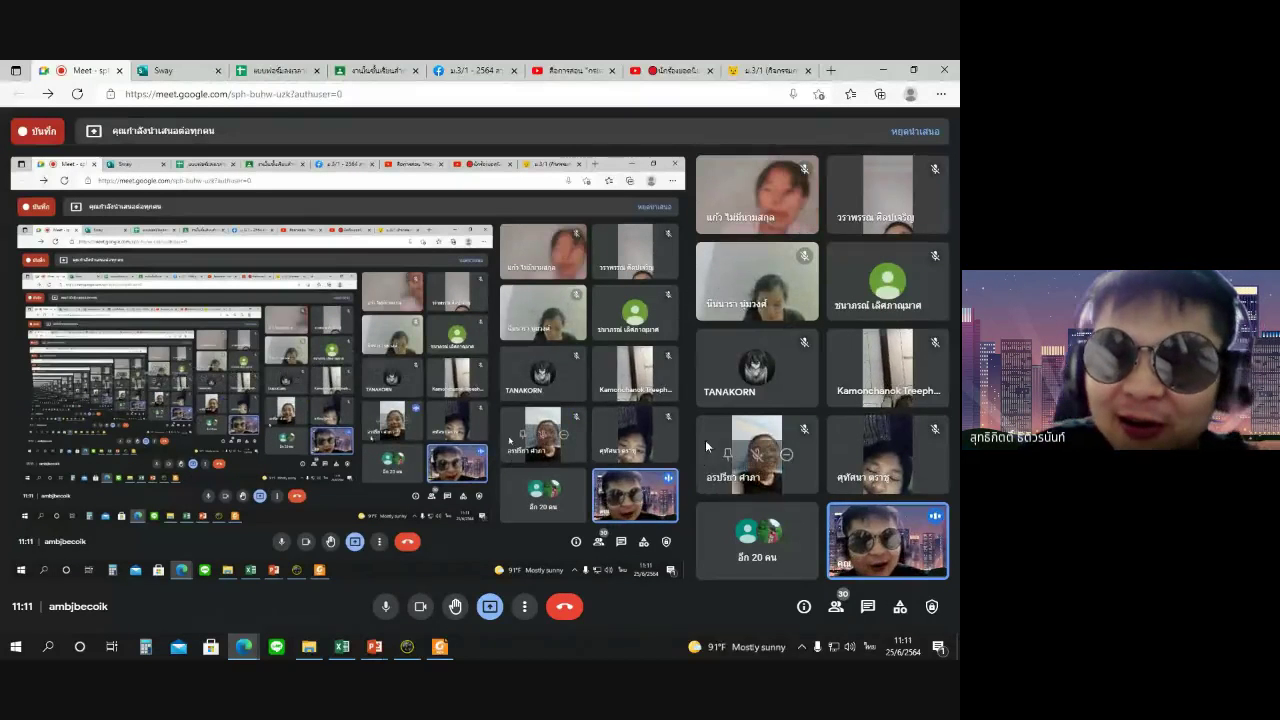
mouse_move(747, 238)
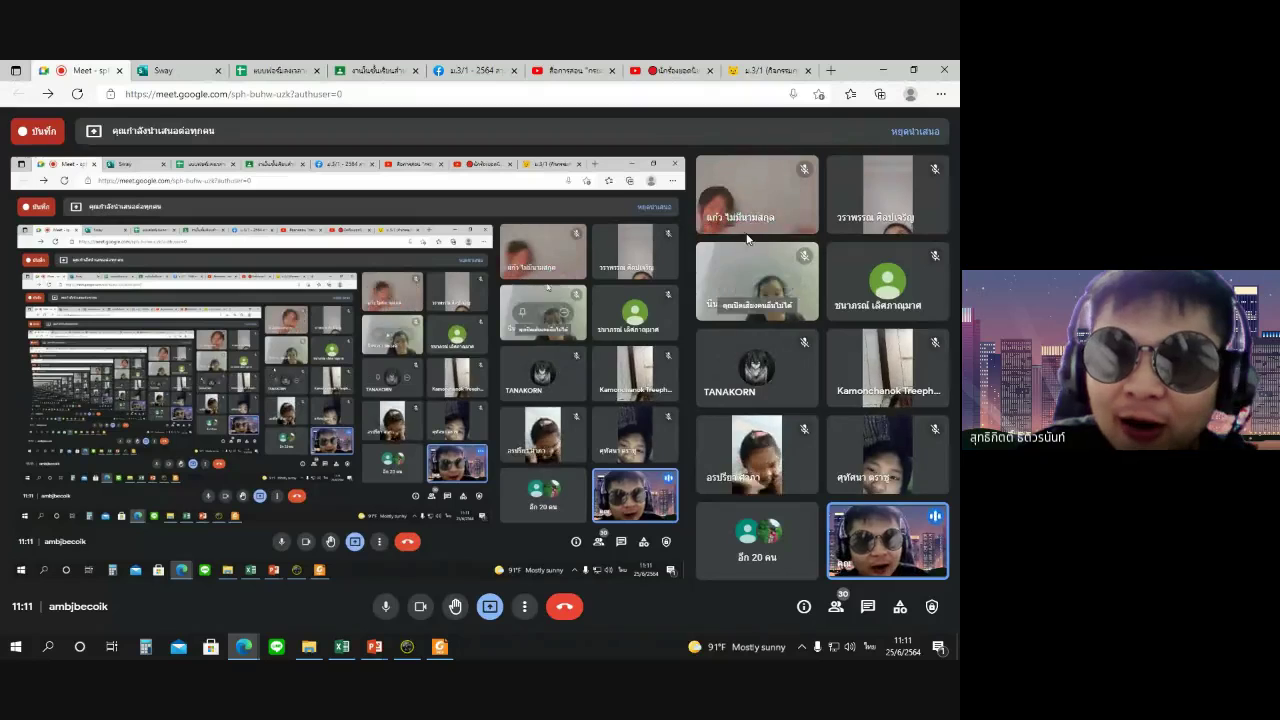
mouse_move(705, 342)
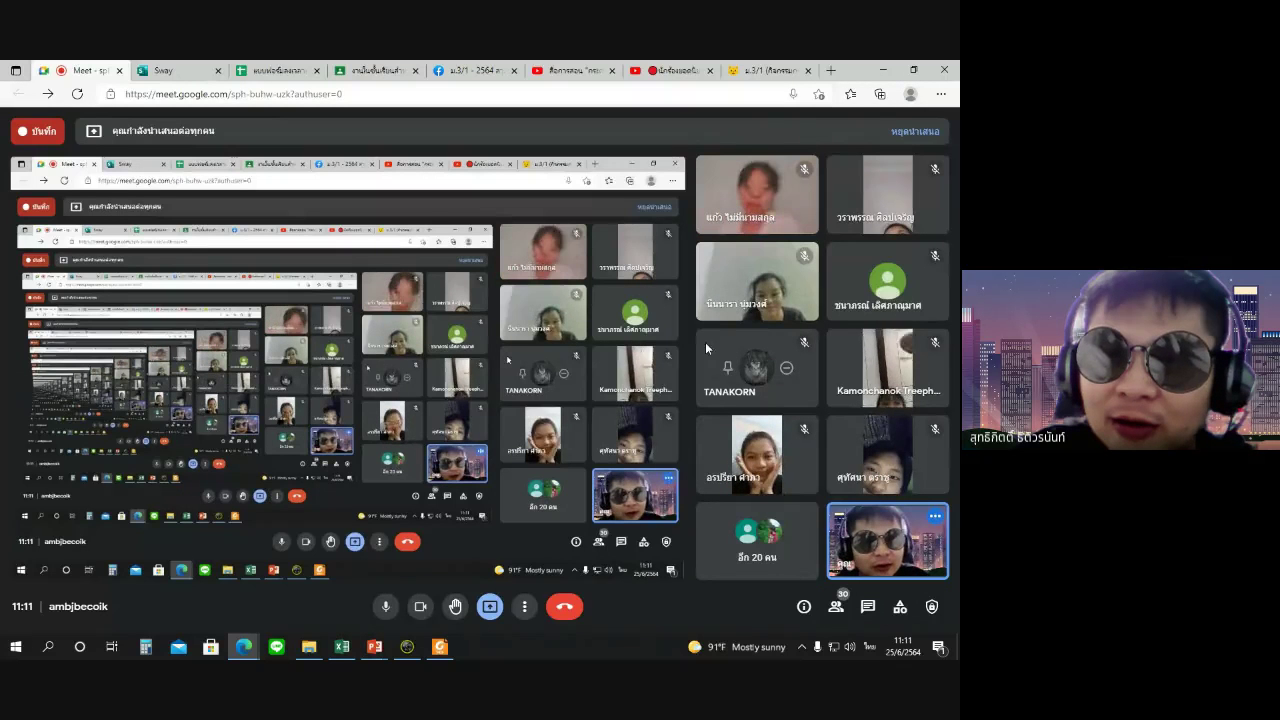
mouse_move(800, 275)
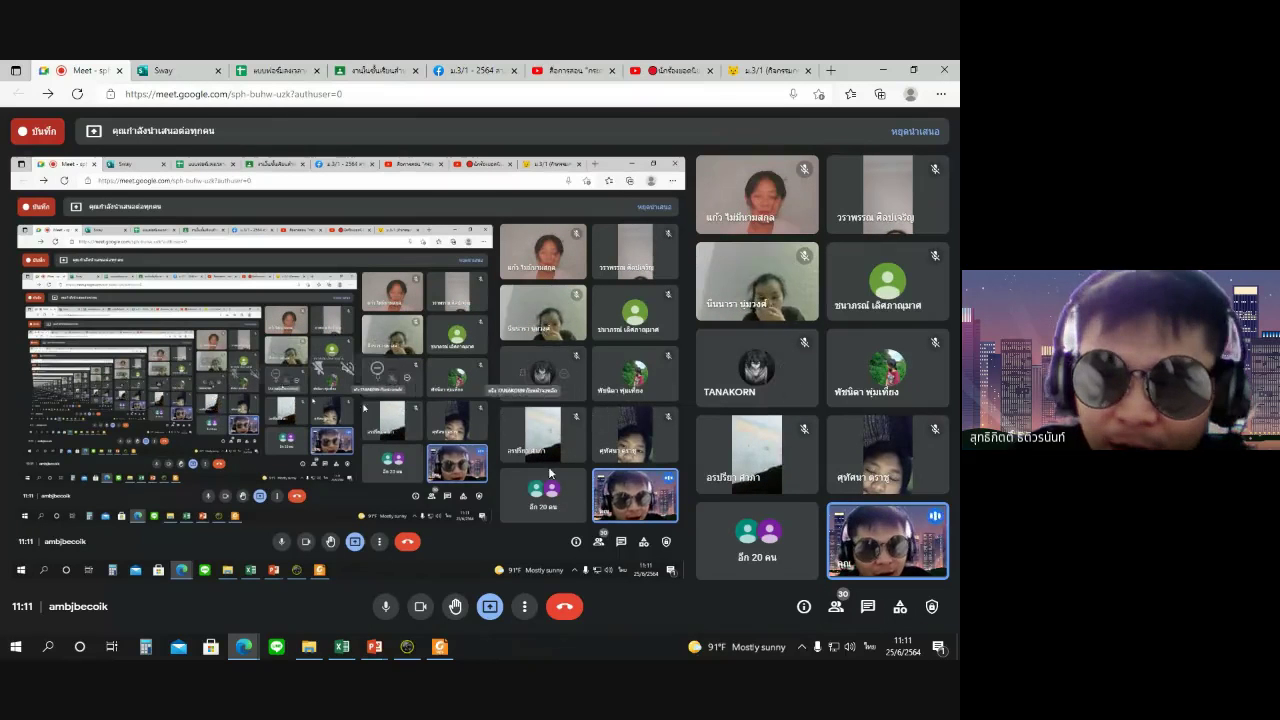
mouse_move(786, 350)
mouse_move(832, 358)
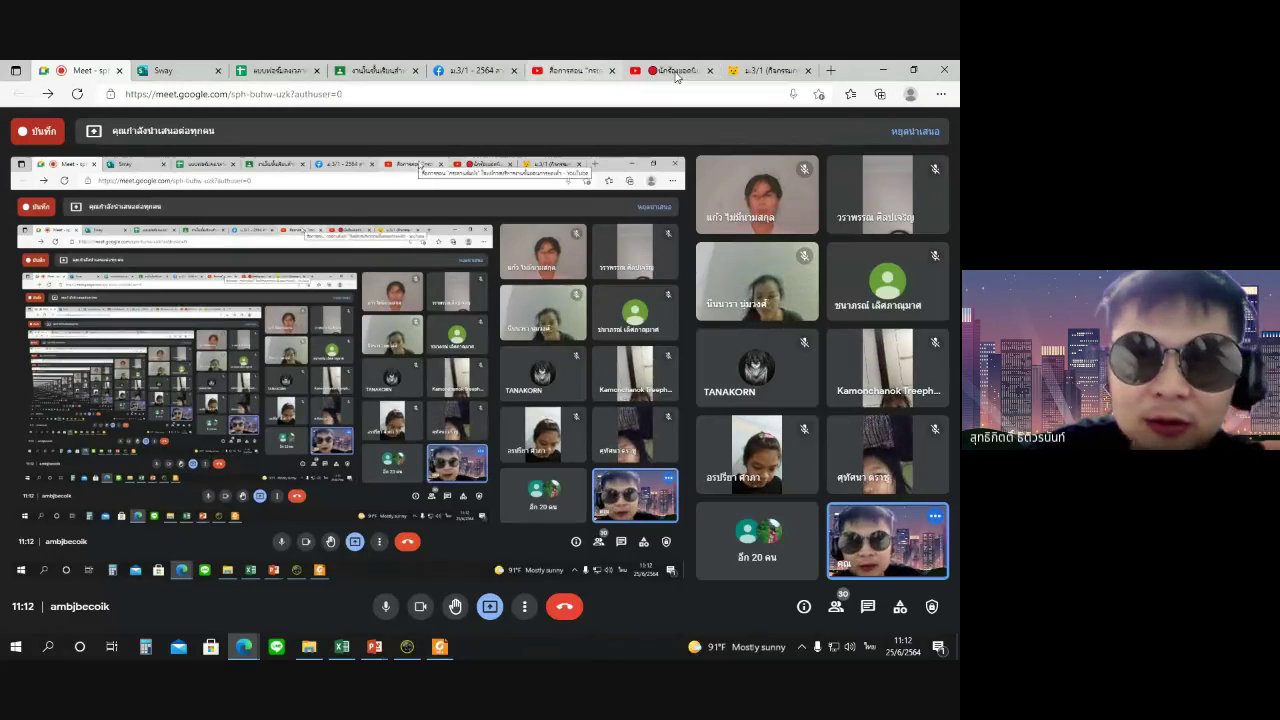
click(771, 72)
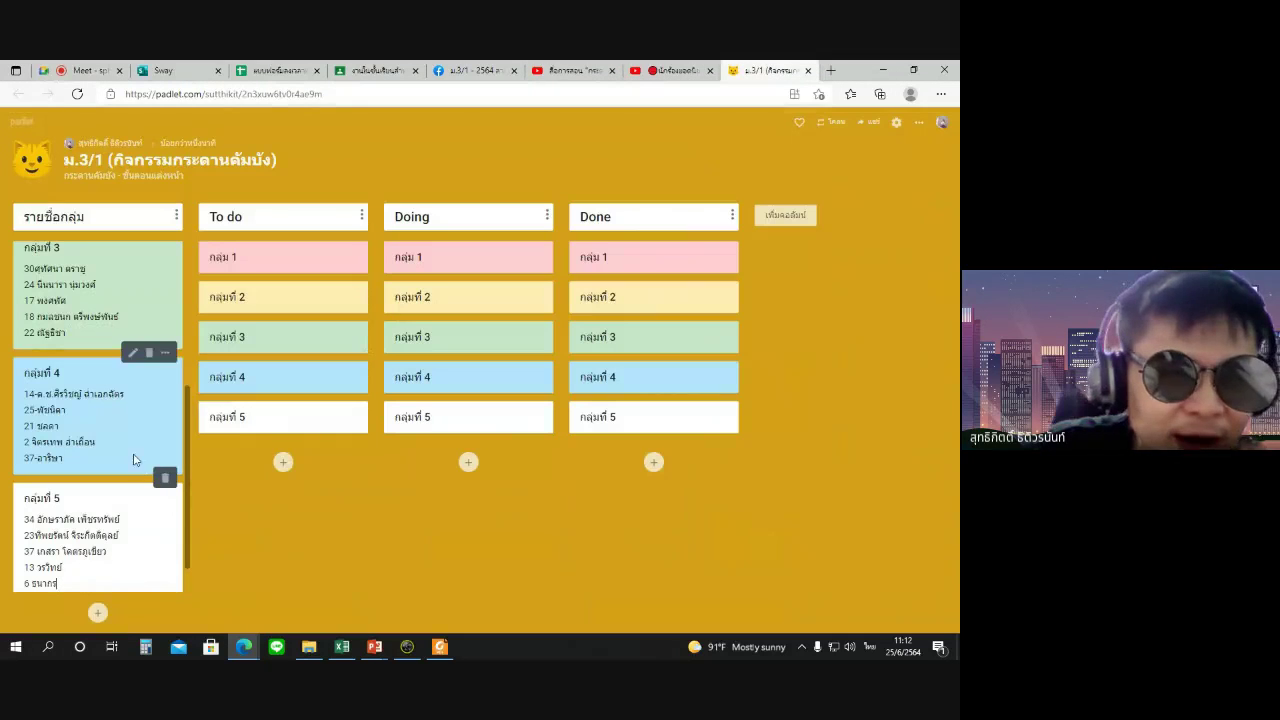
Step: Reopen the กลุ่มที่ 5 card and scroll the board to check every group's member names
click(120, 494)
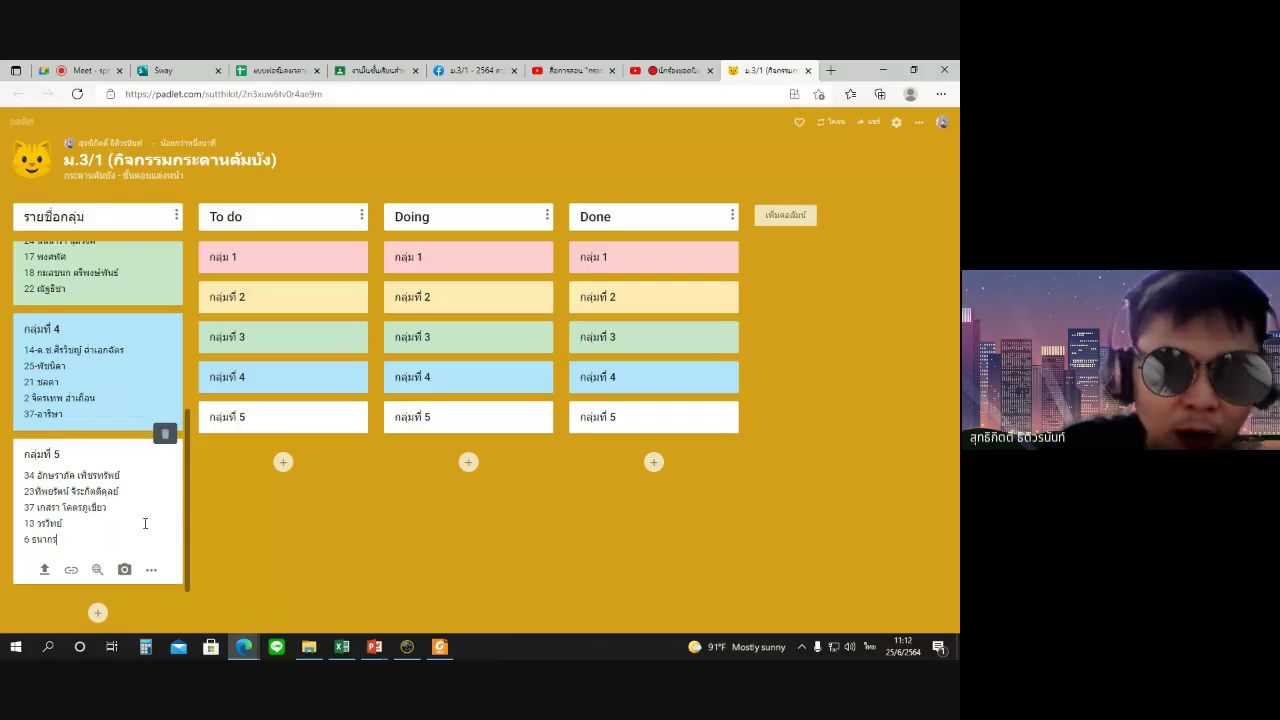
scroll(164, 450, up, 5)
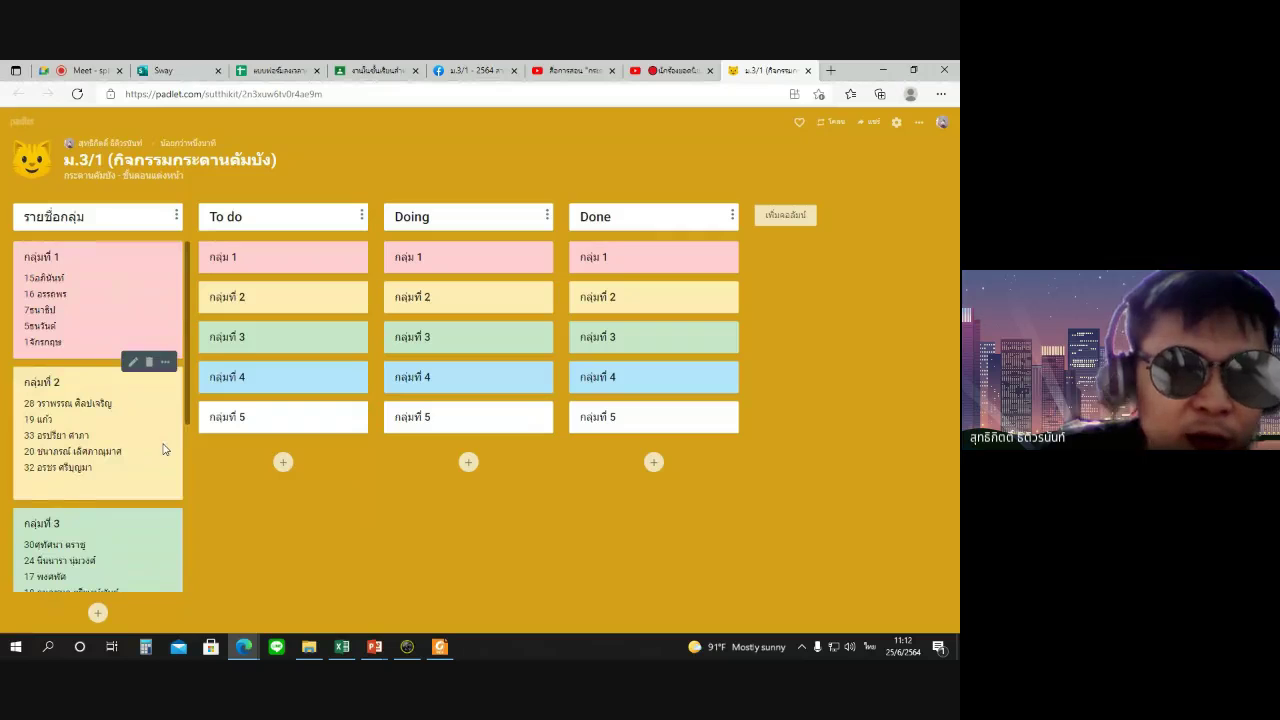
scroll(164, 450, down, 2)
scroll(164, 450, down, 4)
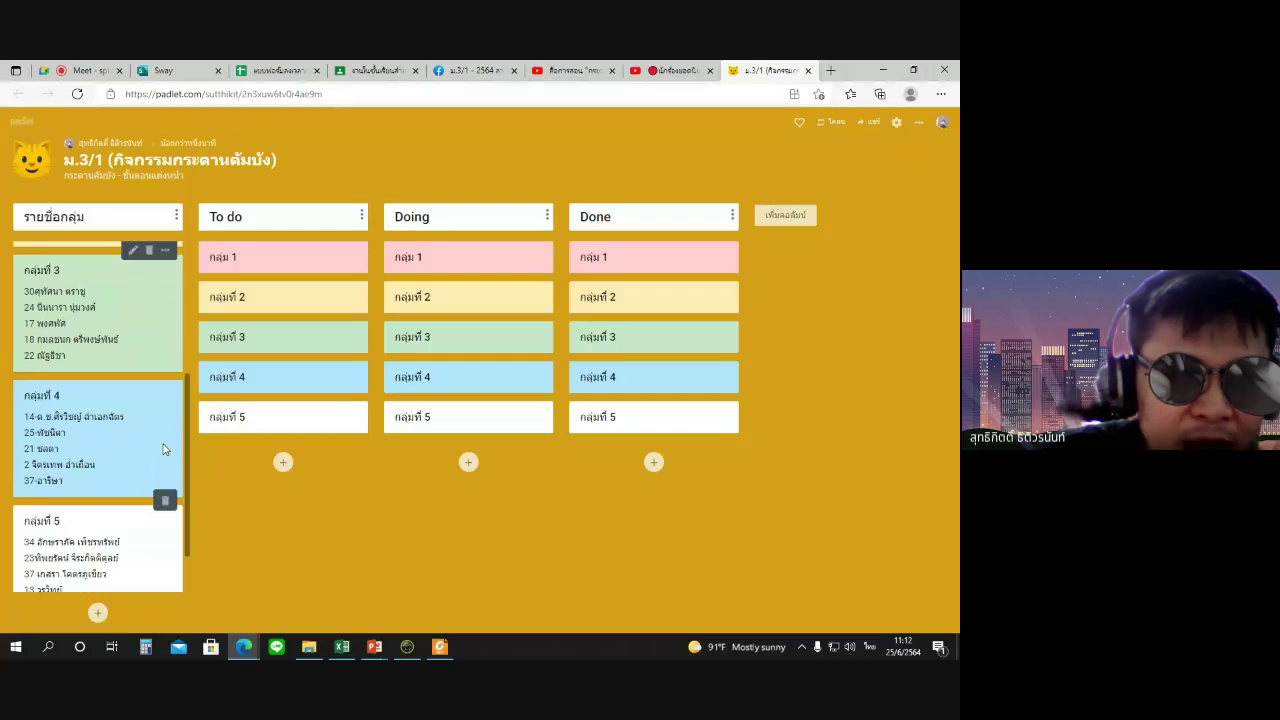
scroll(164, 450, up, 6)
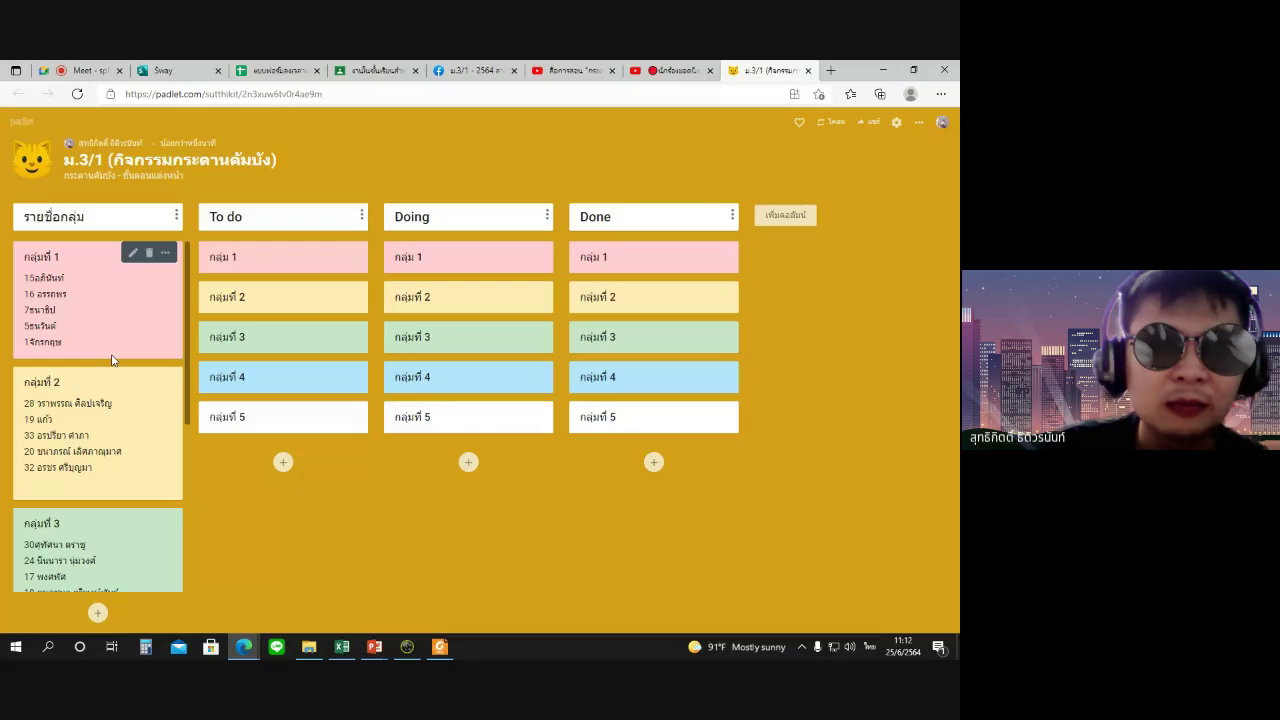
scroll(115, 445, down, 3)
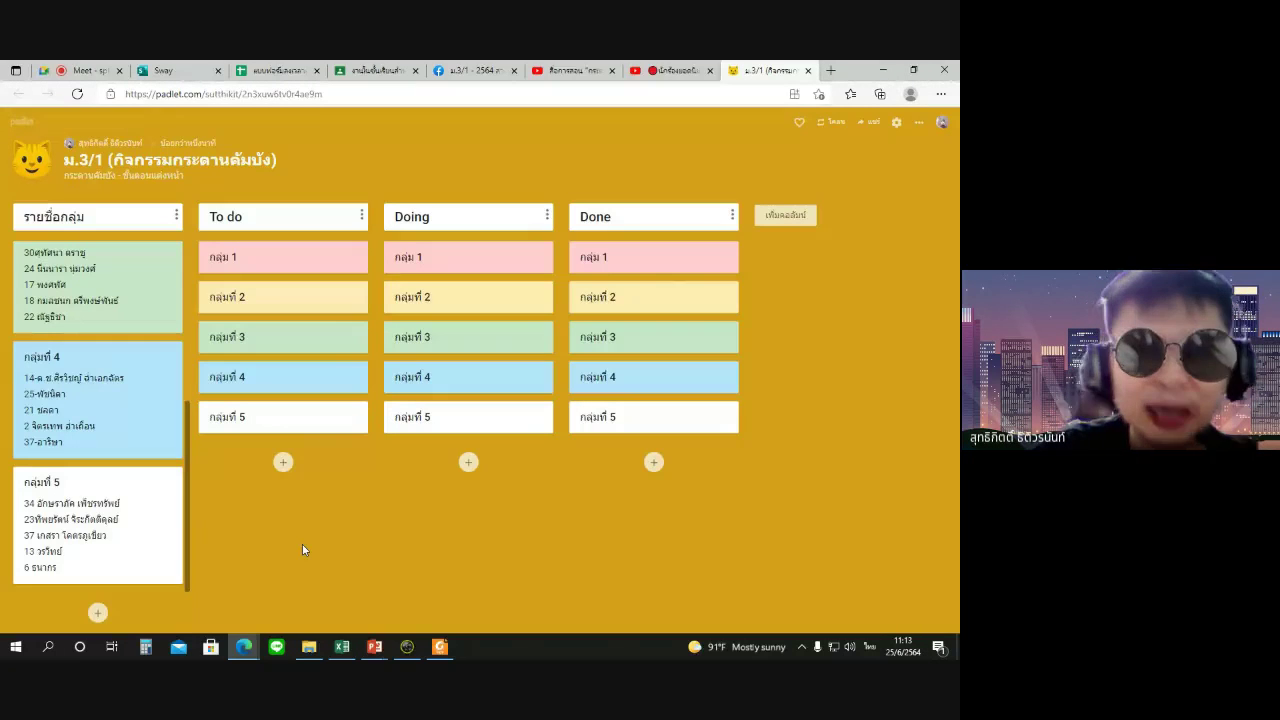
mouse_move(252, 420)
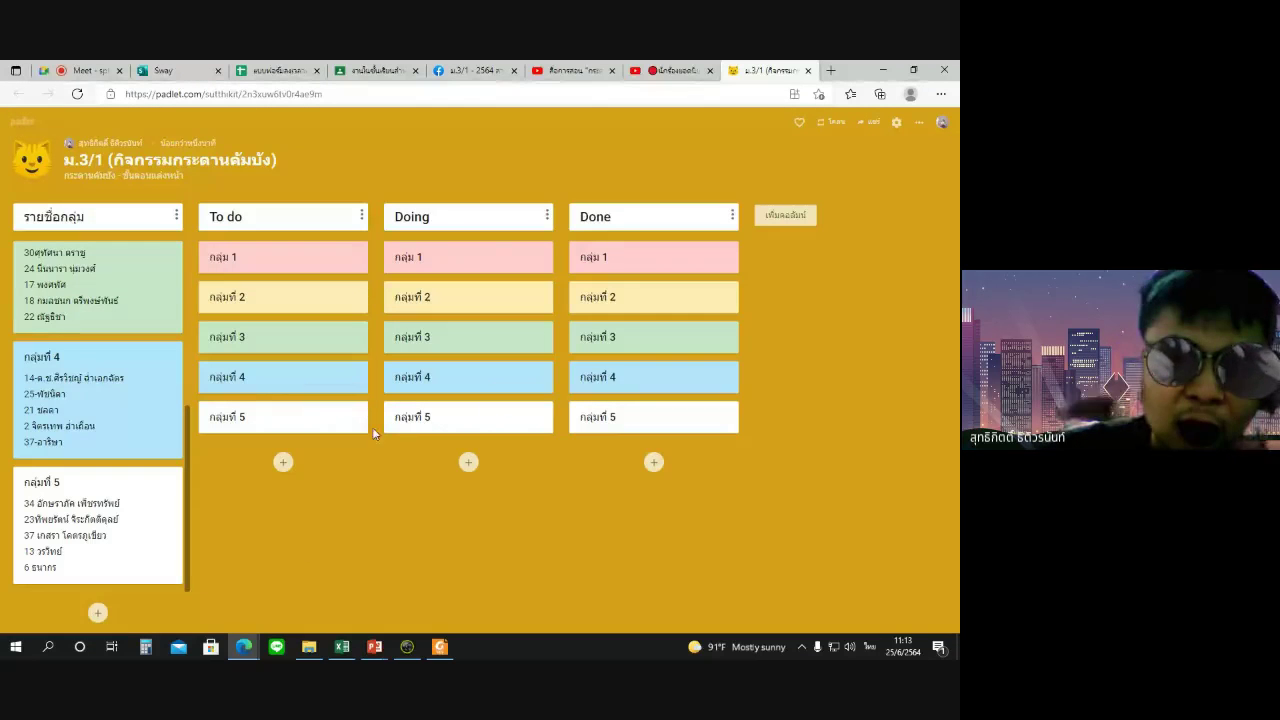
Step: Bring the PowerPoint lesson forward and go to slide 44, the outfit-planning instruction
mouse_move(374, 647)
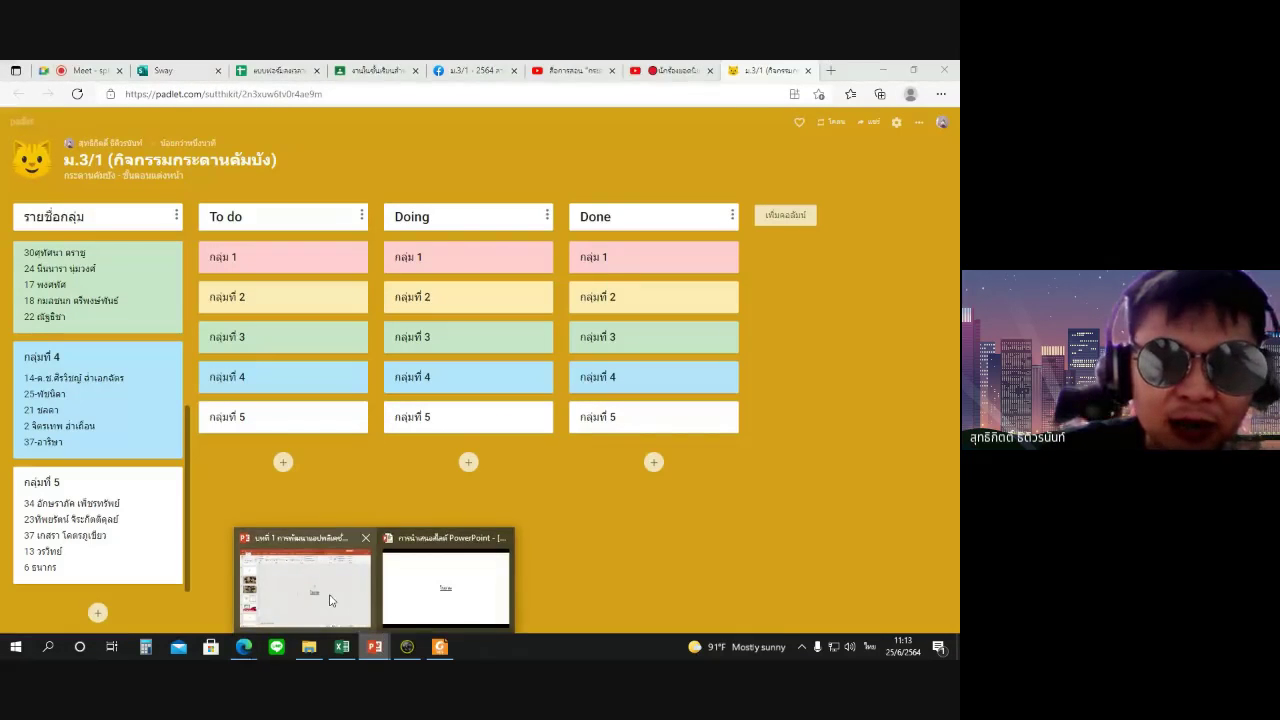
click(331, 600)
scroll(110, 550, down, 3)
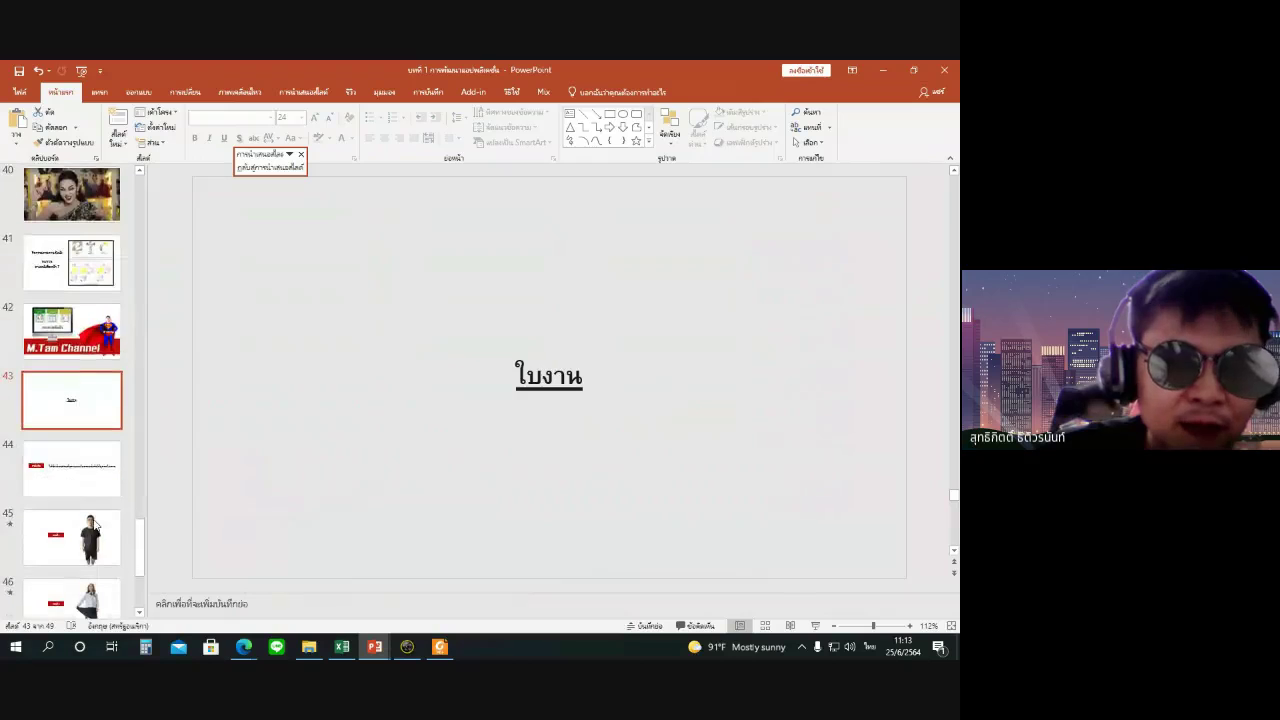
click(110, 550)
key(Up)
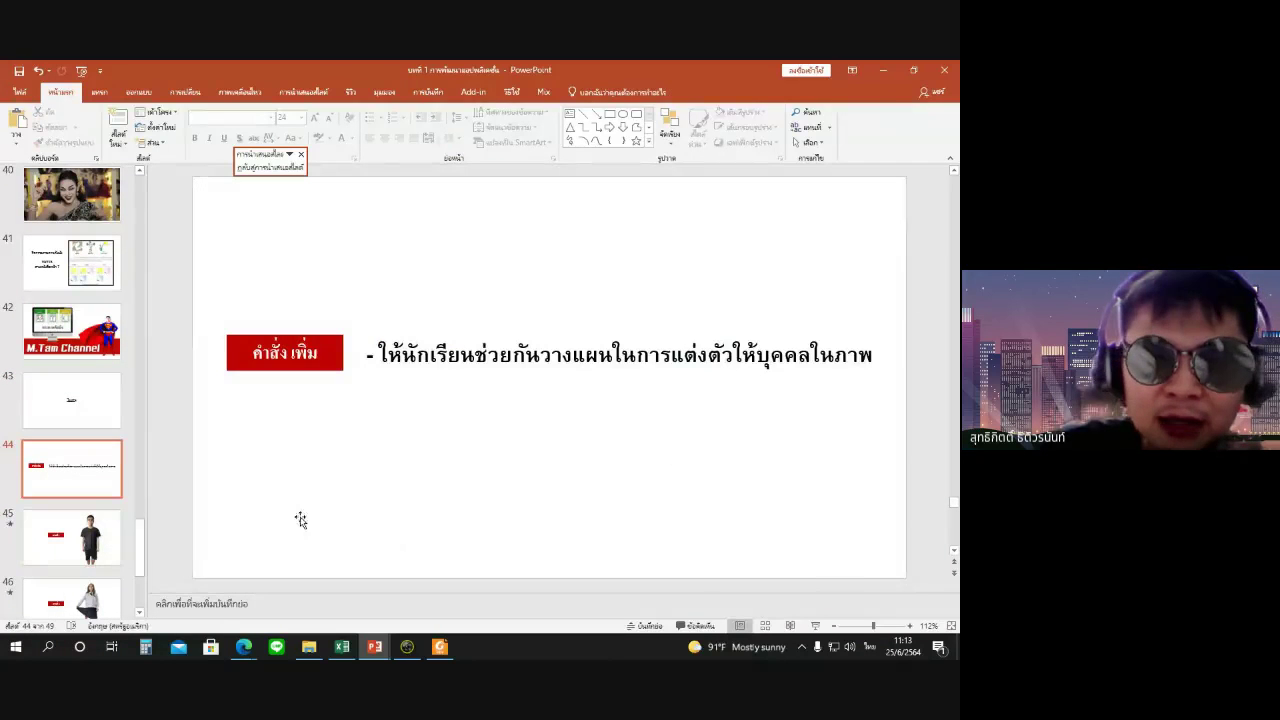
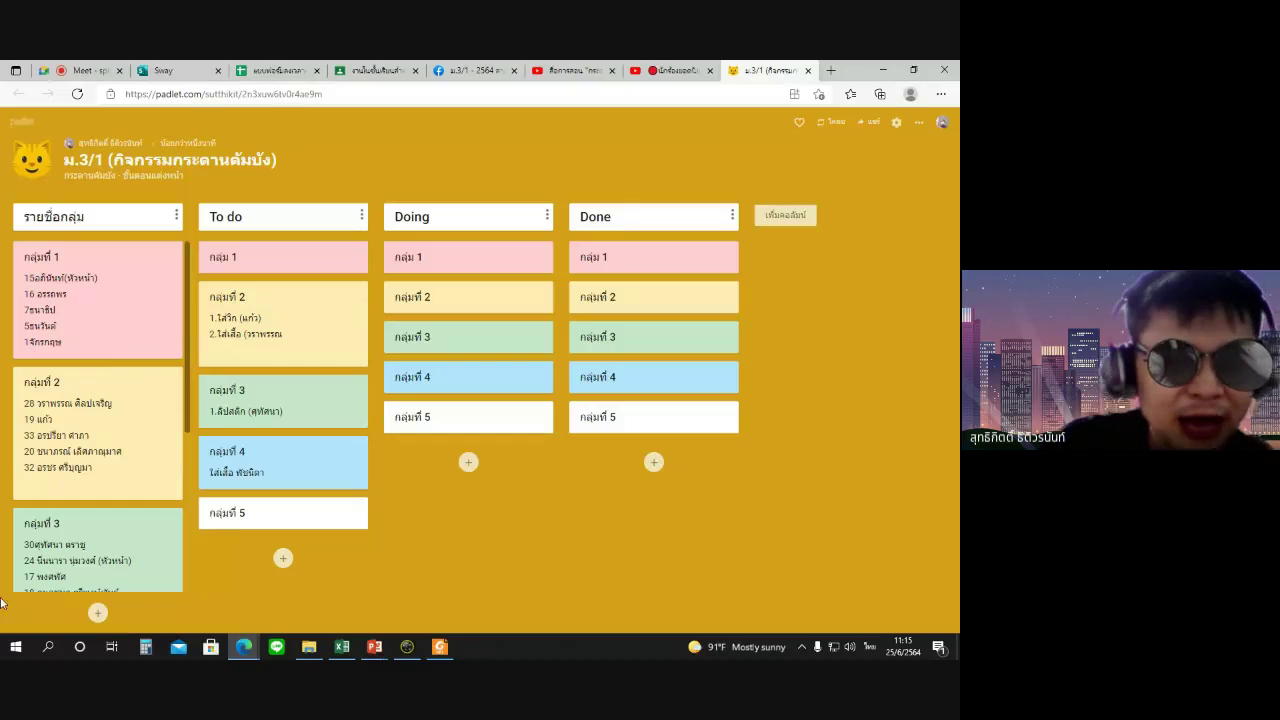
Step: Scroll the Padlet roster column as students add To do tasks, then return to the Meet call
scroll(70, 530, down, 3)
scroll(58, 565, down, 2)
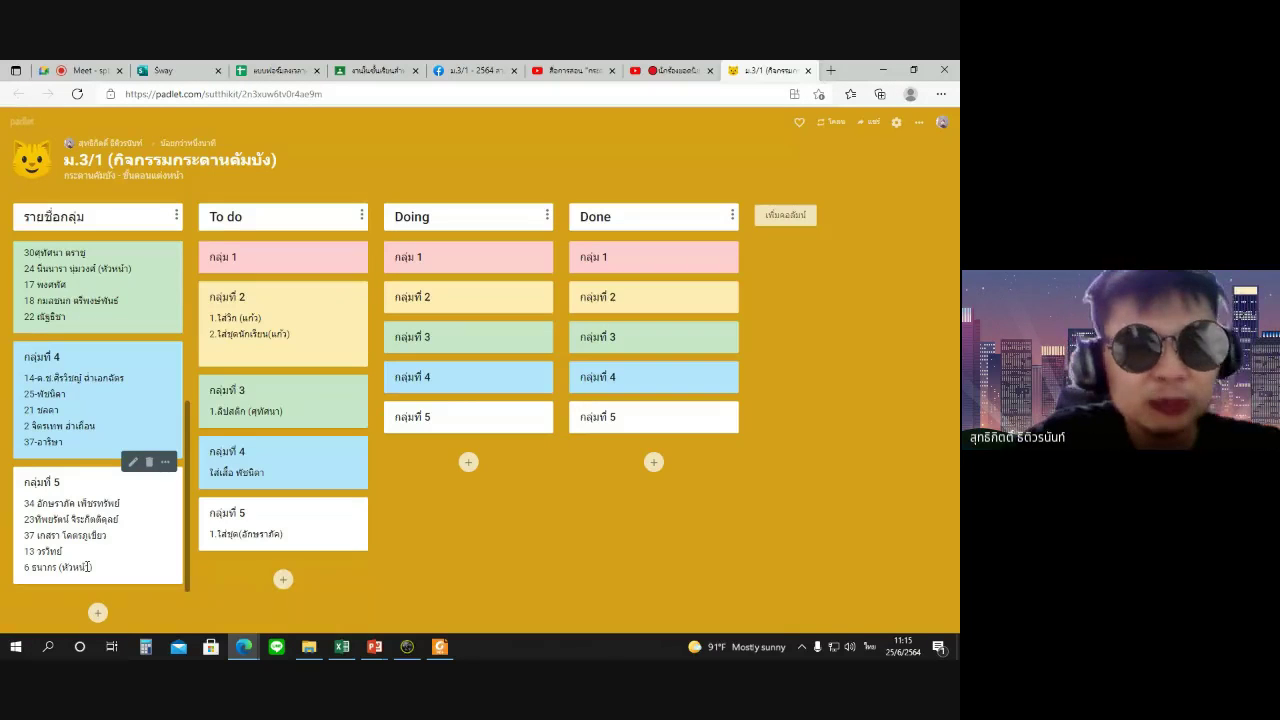
scroll(98, 533, up, 3)
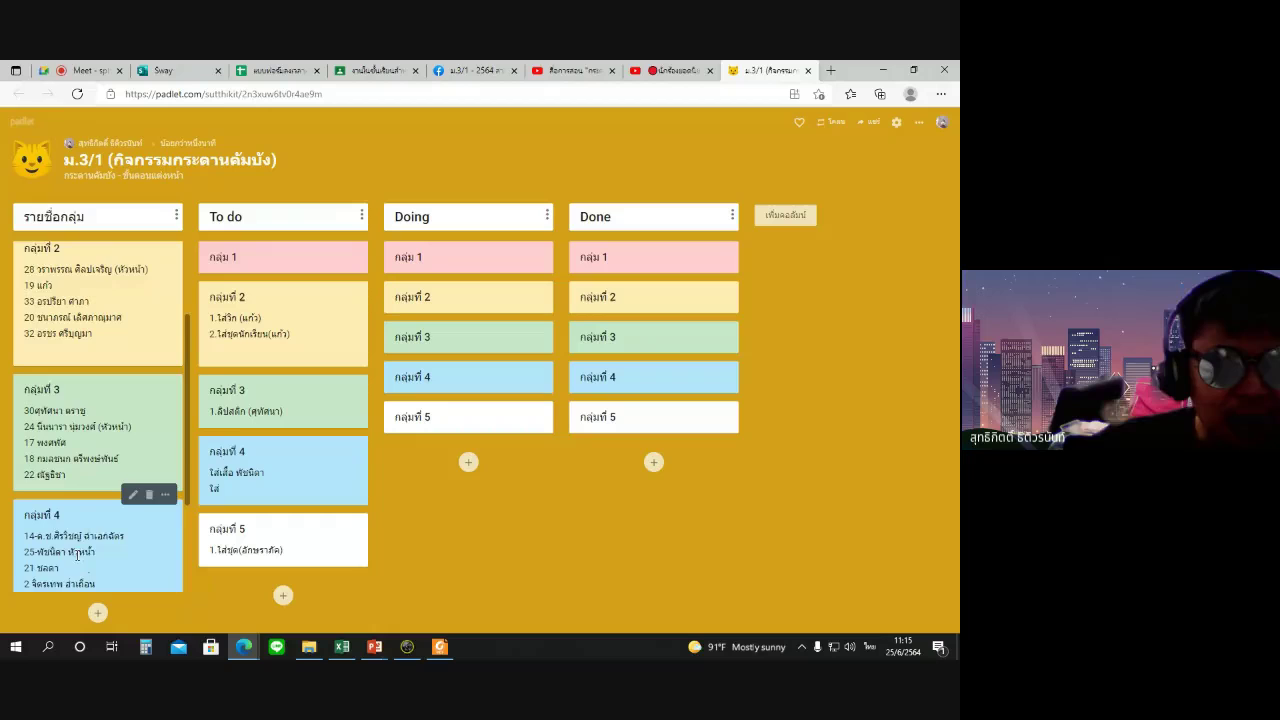
scroll(75, 551, down, 1)
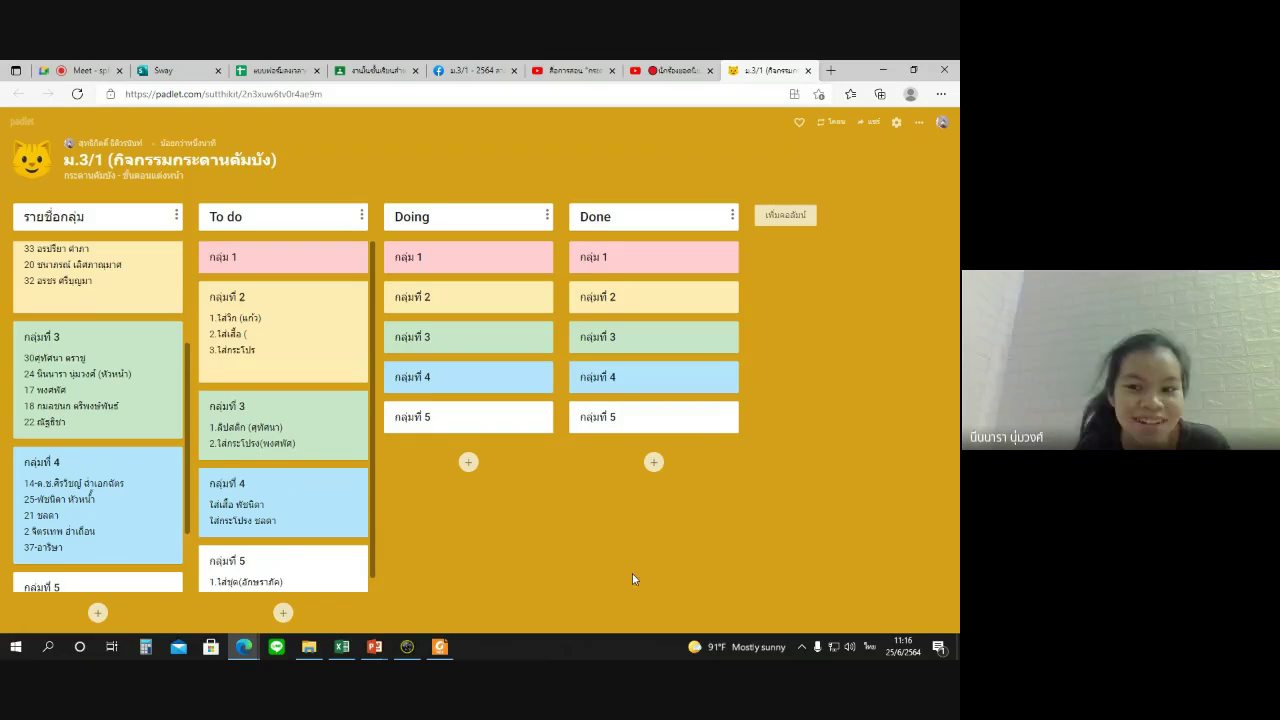
click(86, 72)
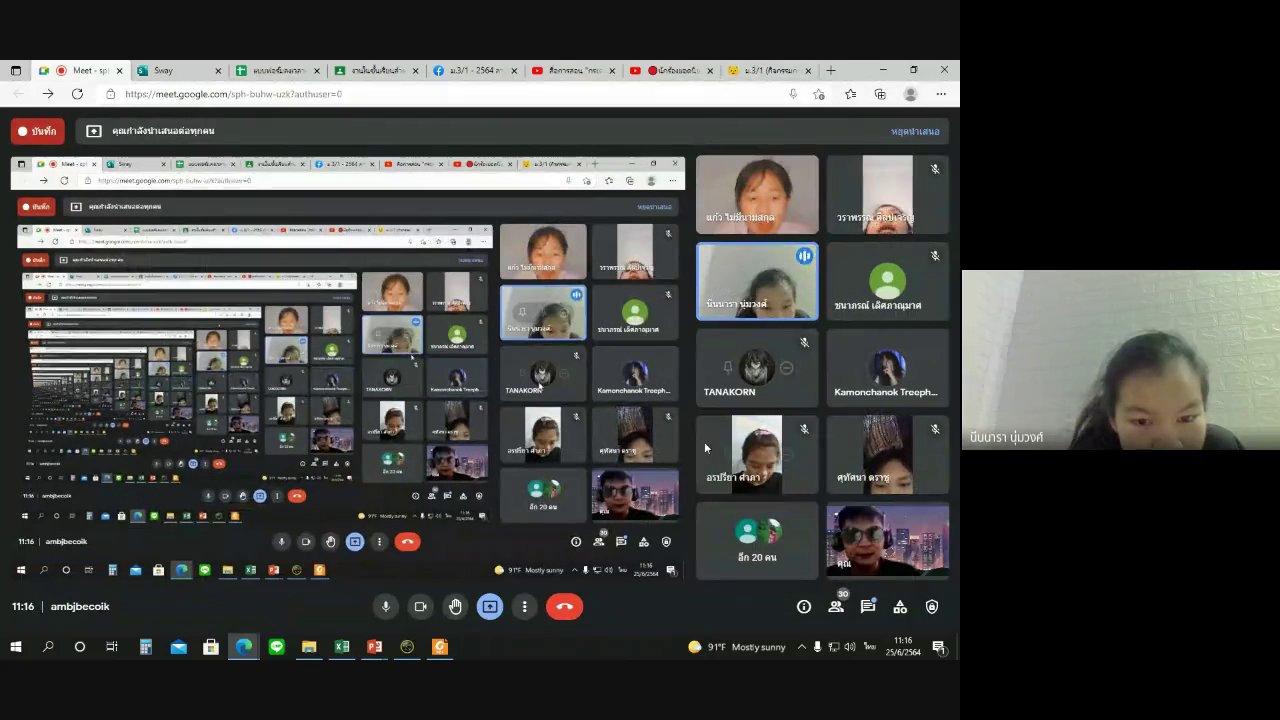
click(342, 646)
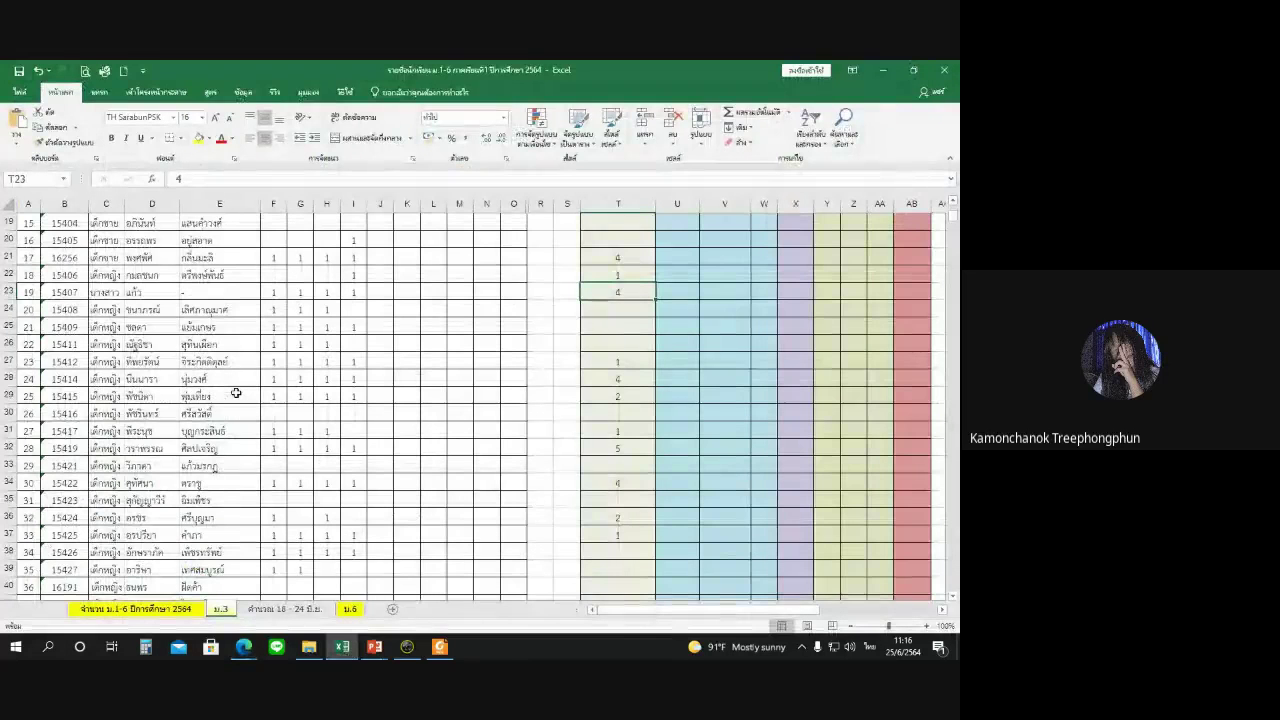
scroll(240, 392, down, 1)
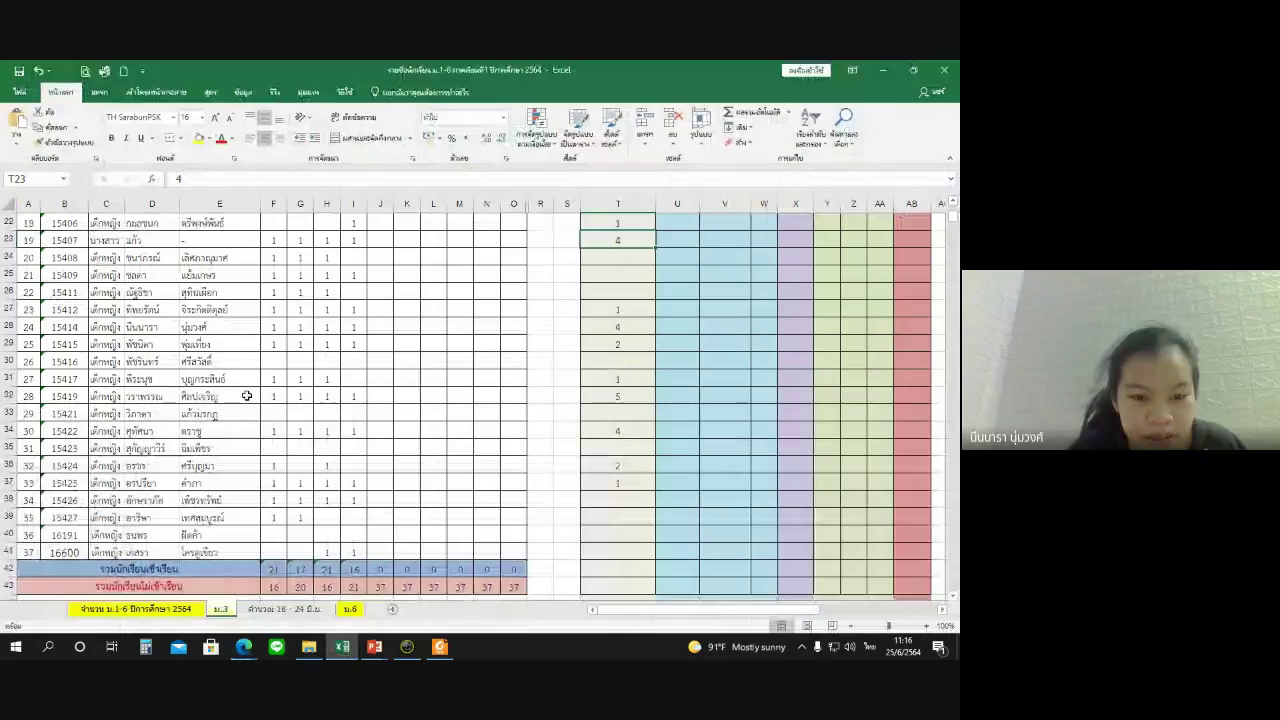
click(338, 645)
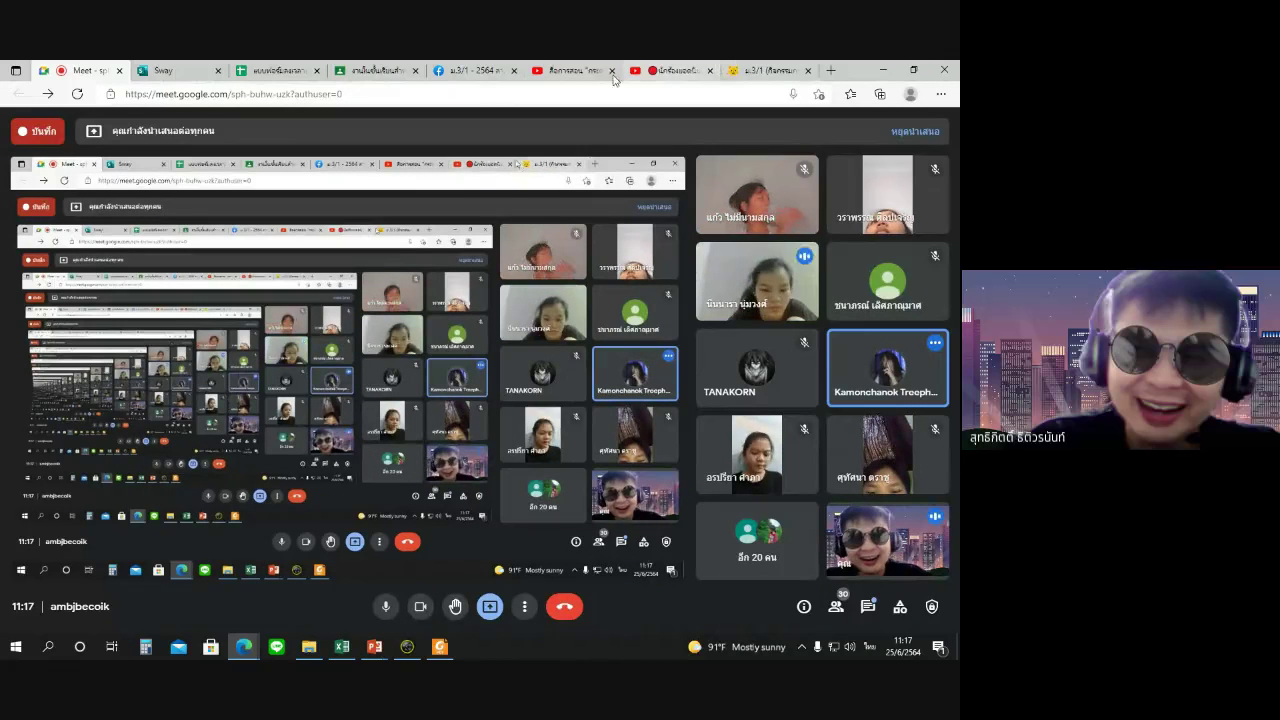
Step: Return to the ม.3/1 board, scroll the roster to the top, then go back to Meet
click(755, 72)
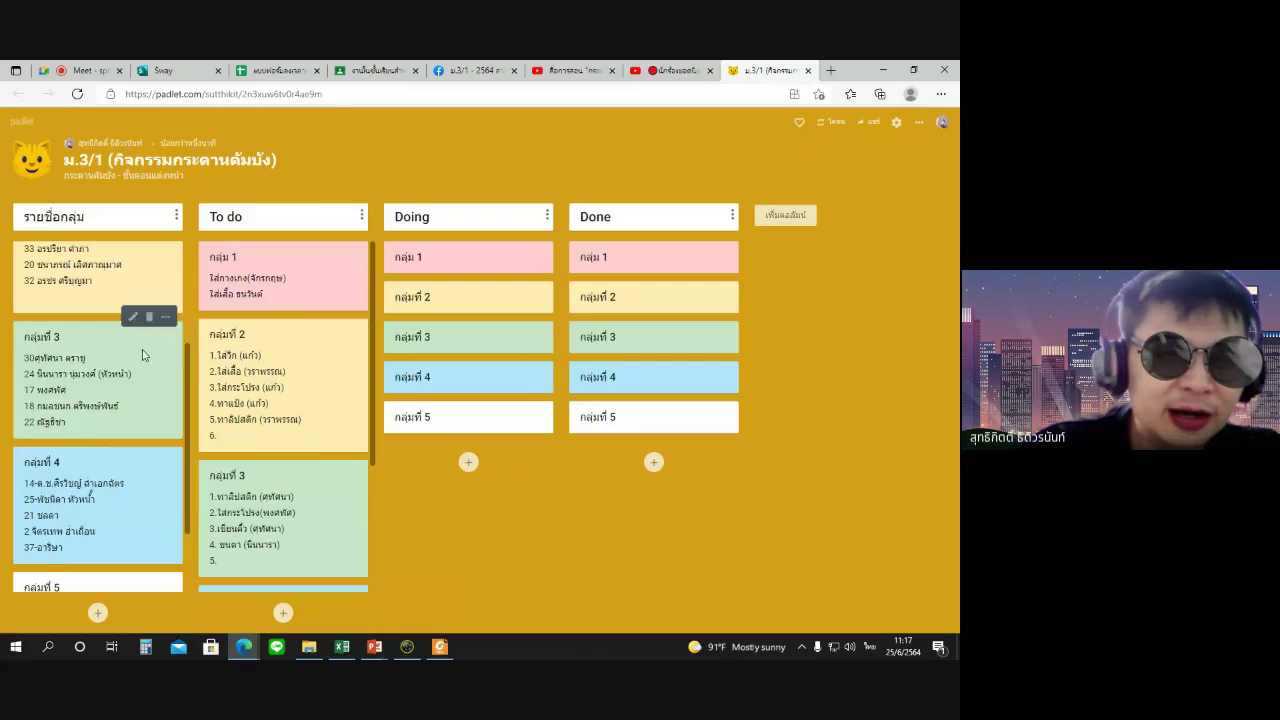
scroll(143, 351, up, 3)
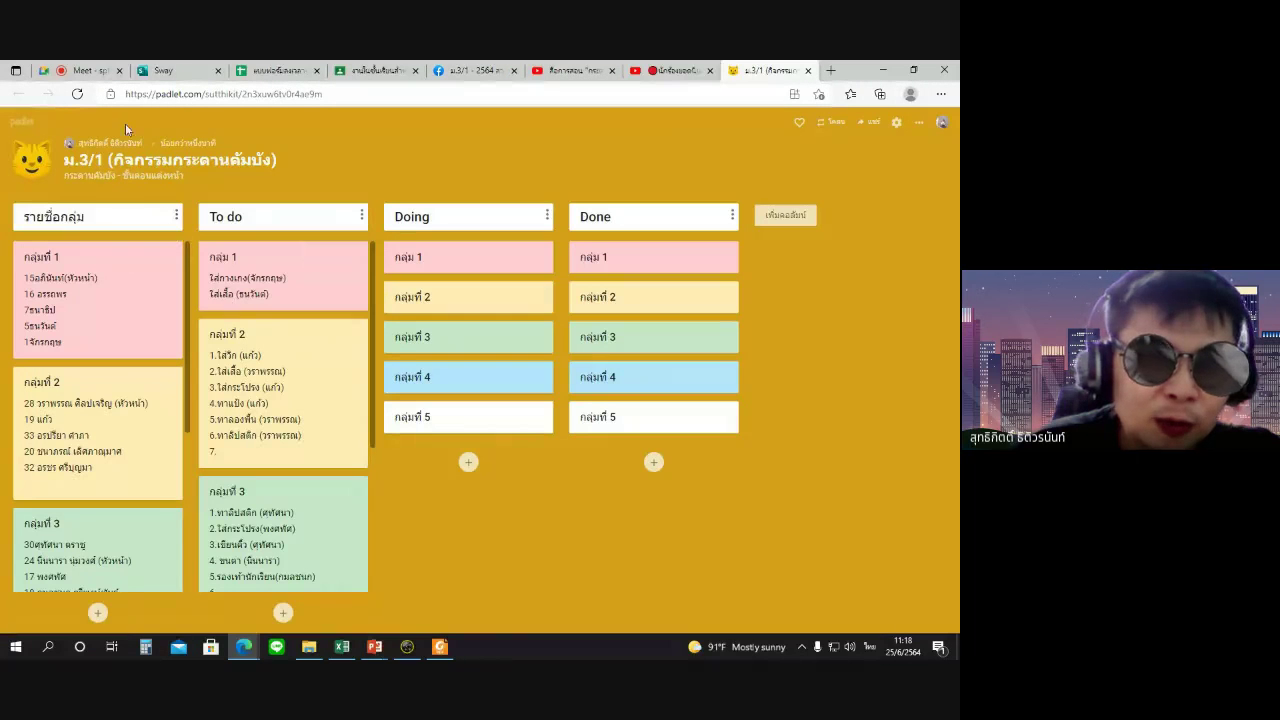
click(82, 71)
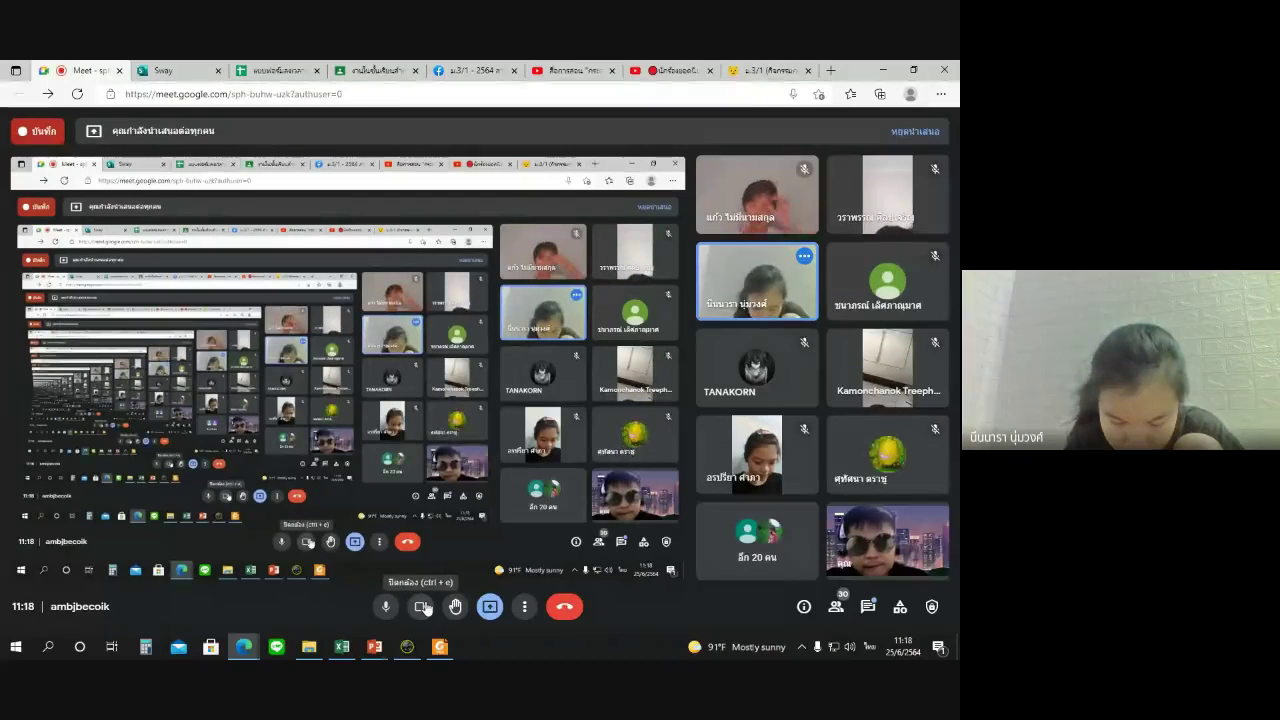
Step: Turn off the Meet camera and microphone, then bring the ม.3/1 Padlet board back up
click(748, 70)
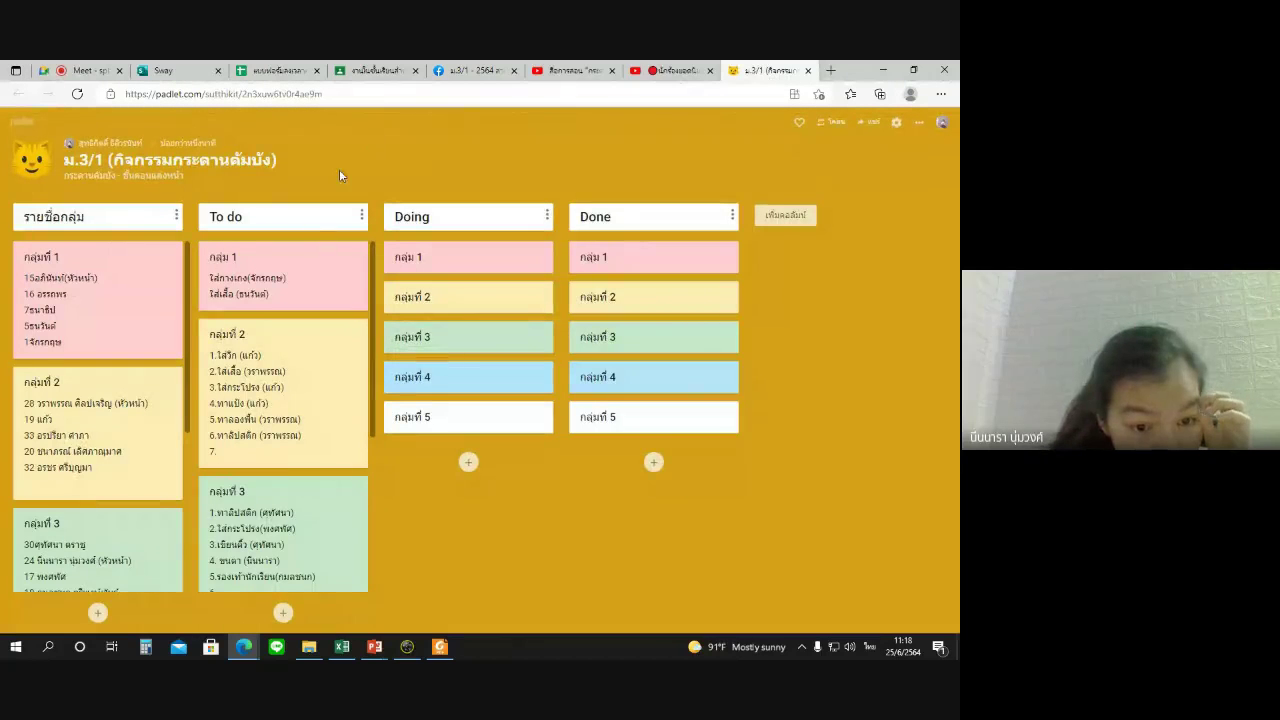
click(92, 70)
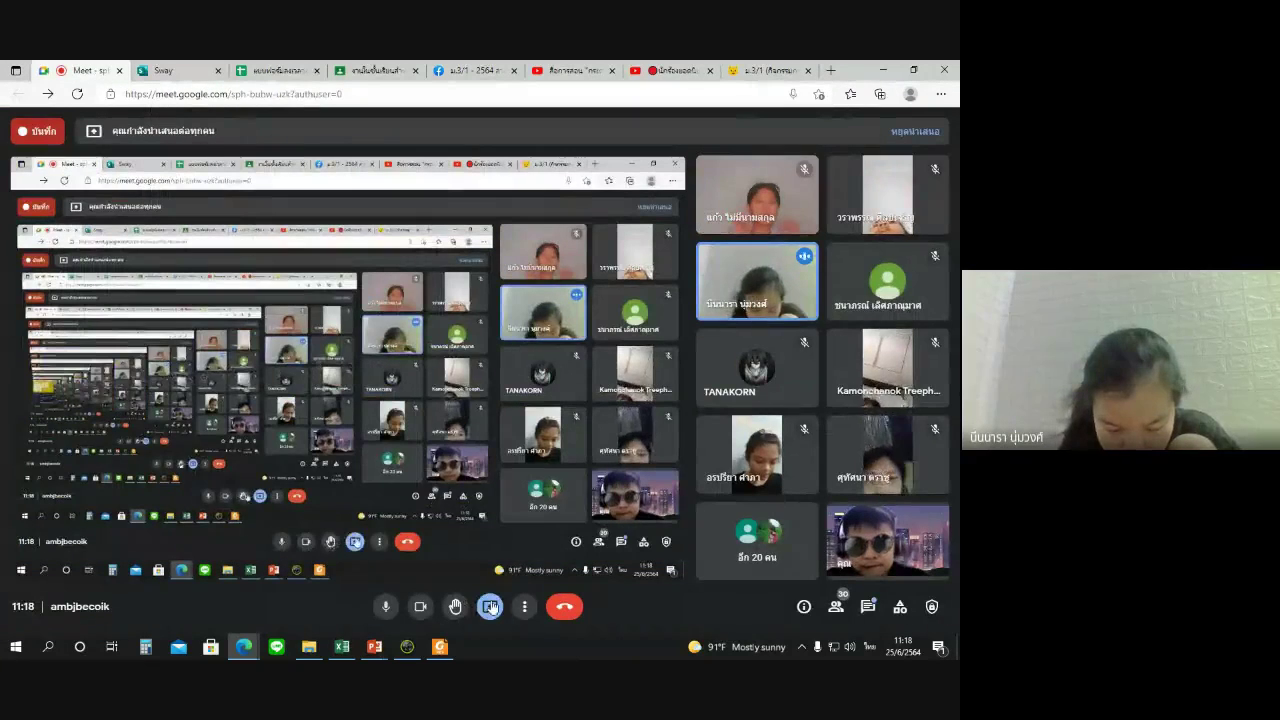
click(420, 606)
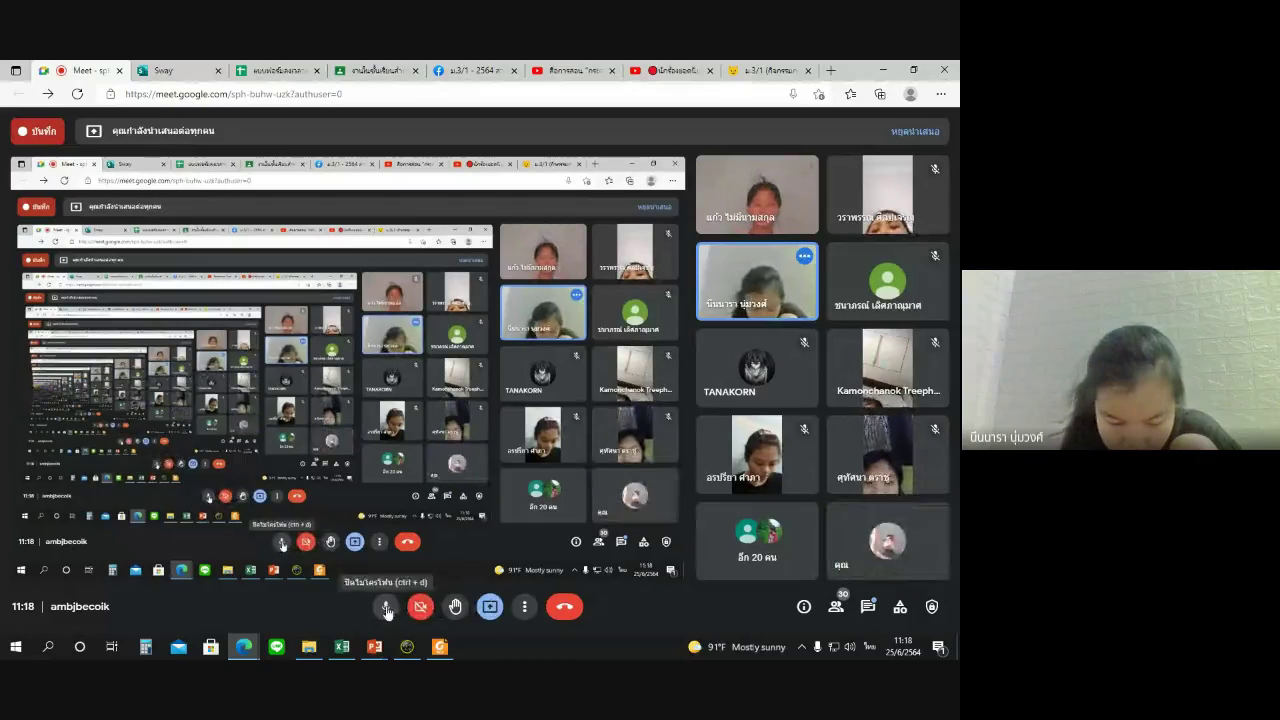
click(387, 607)
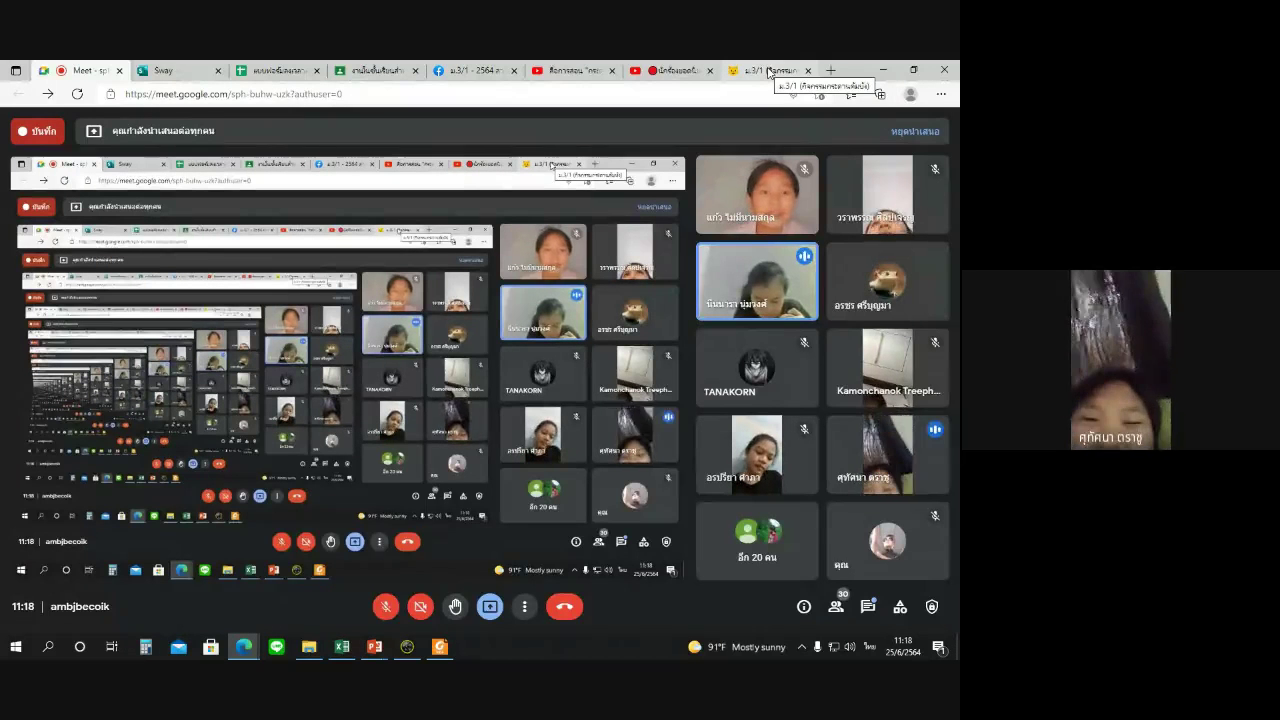
click(769, 71)
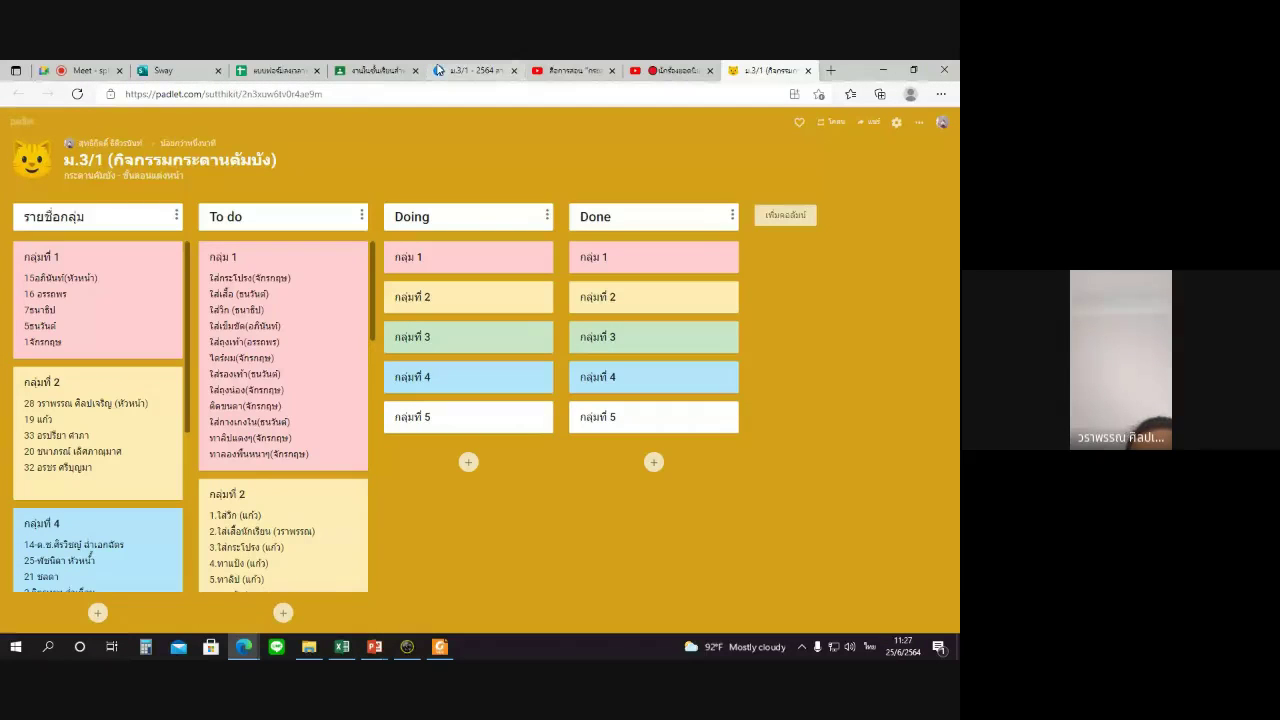
Step: Turn the Meet microphone and camera back on and show the Downloads folder in File Explorer
click(72, 71)
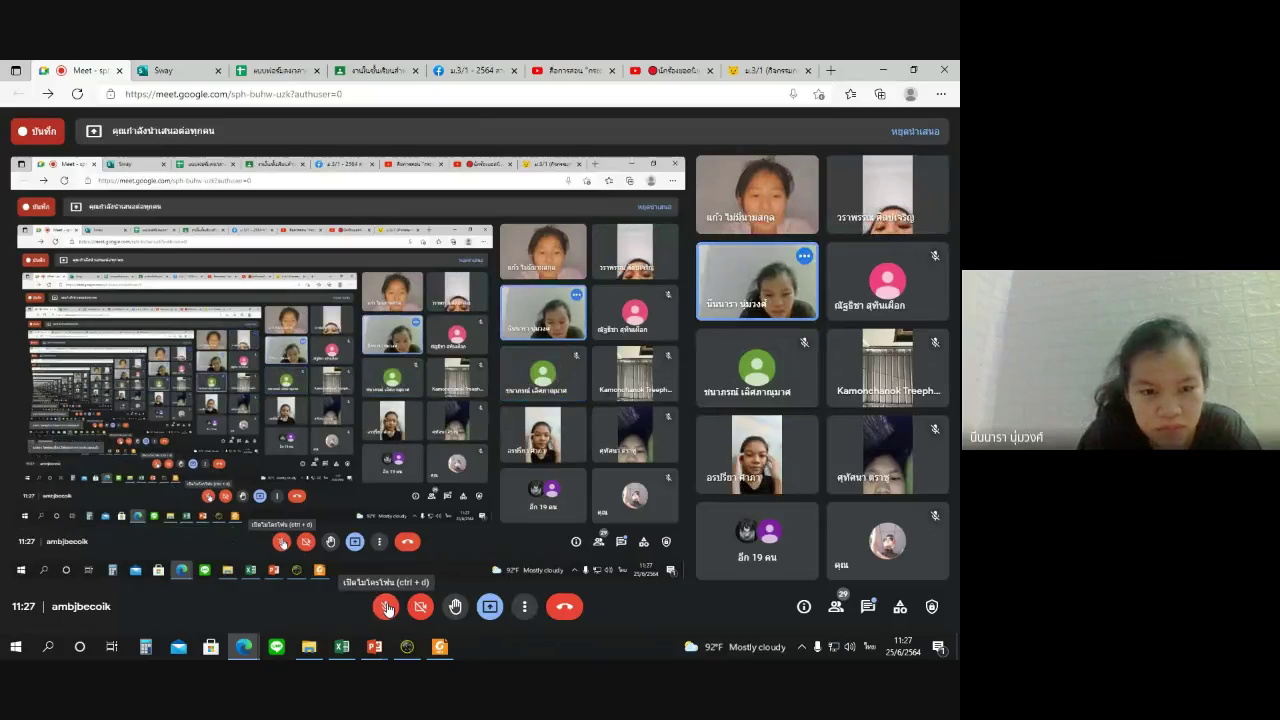
click(387, 606)
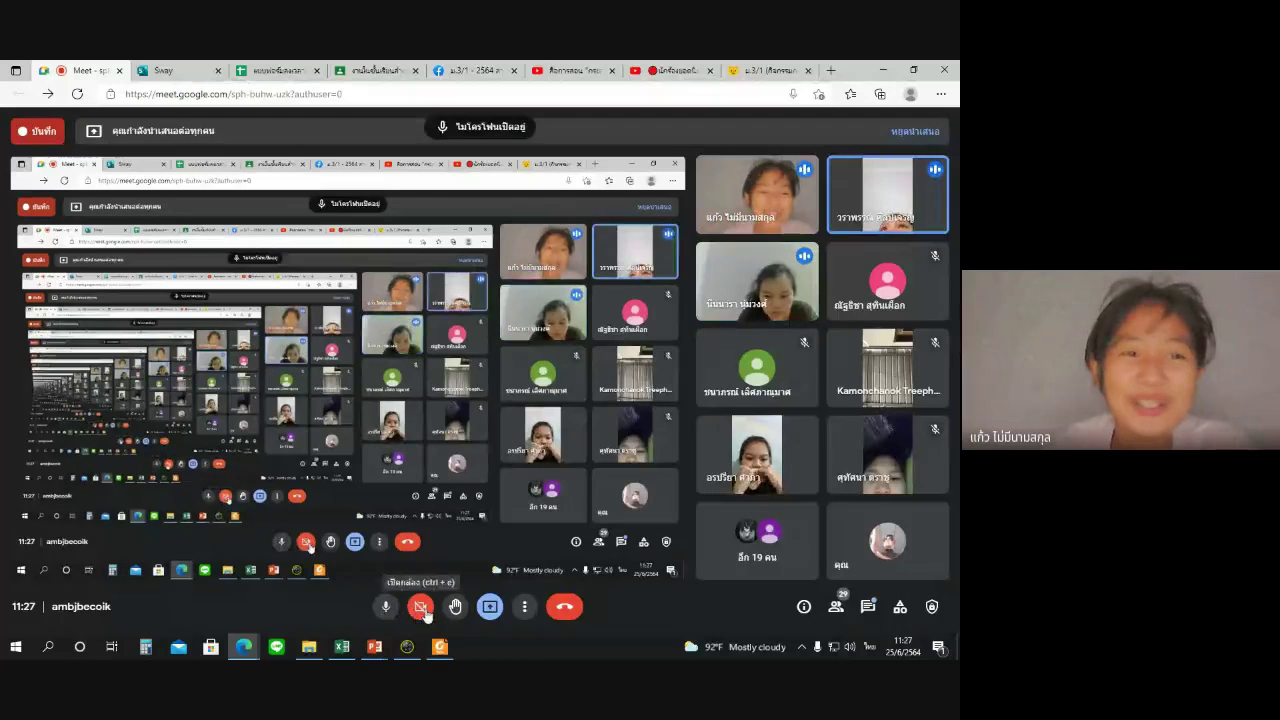
click(421, 607)
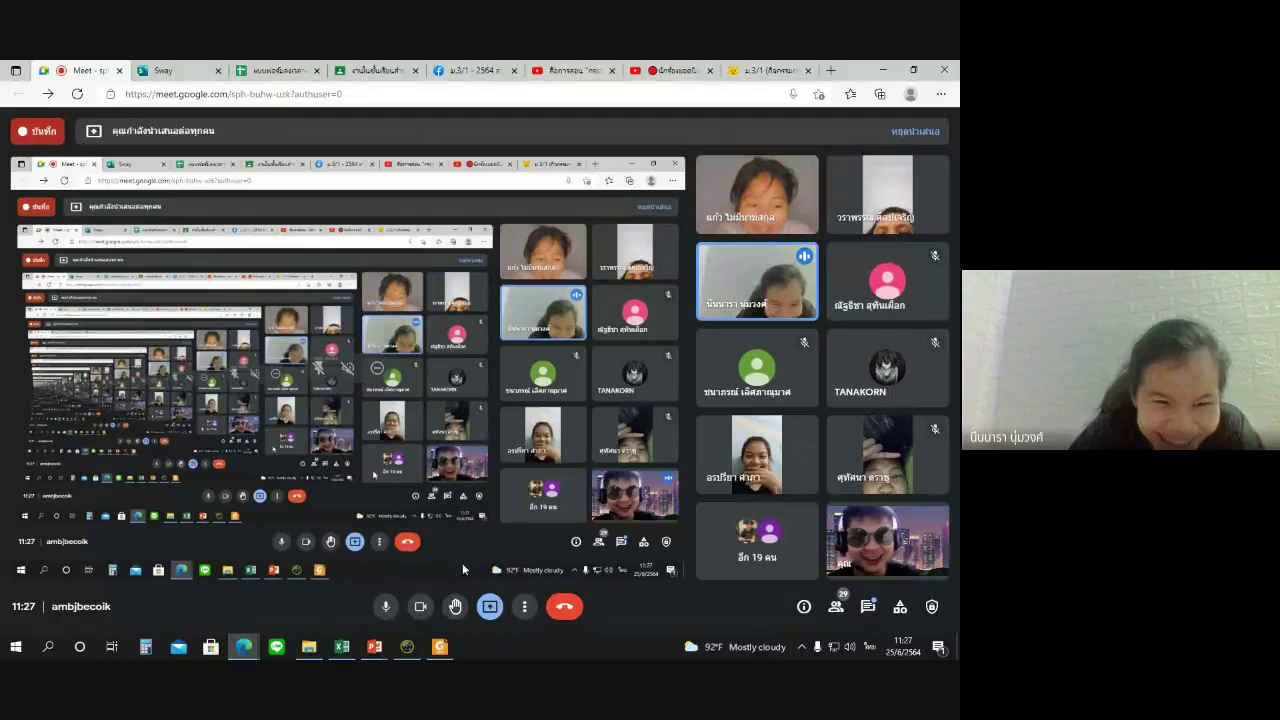
click(308, 648)
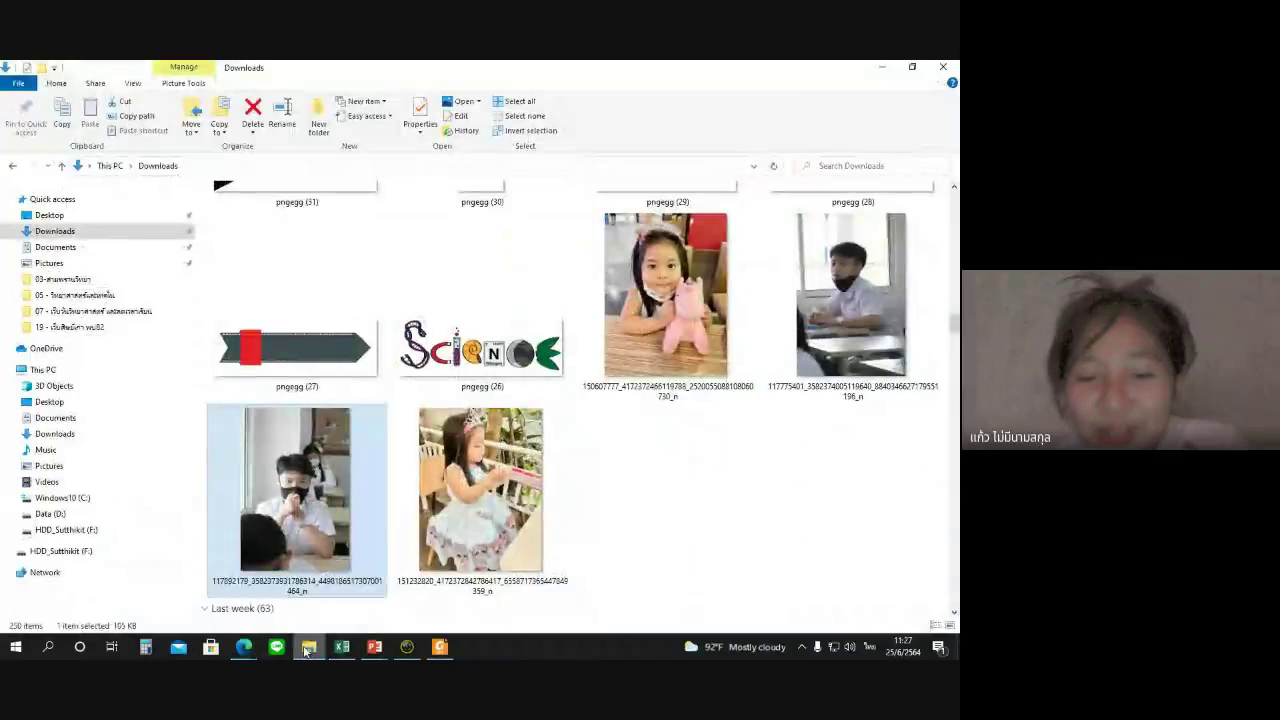
scroll(490, 495, down, 10)
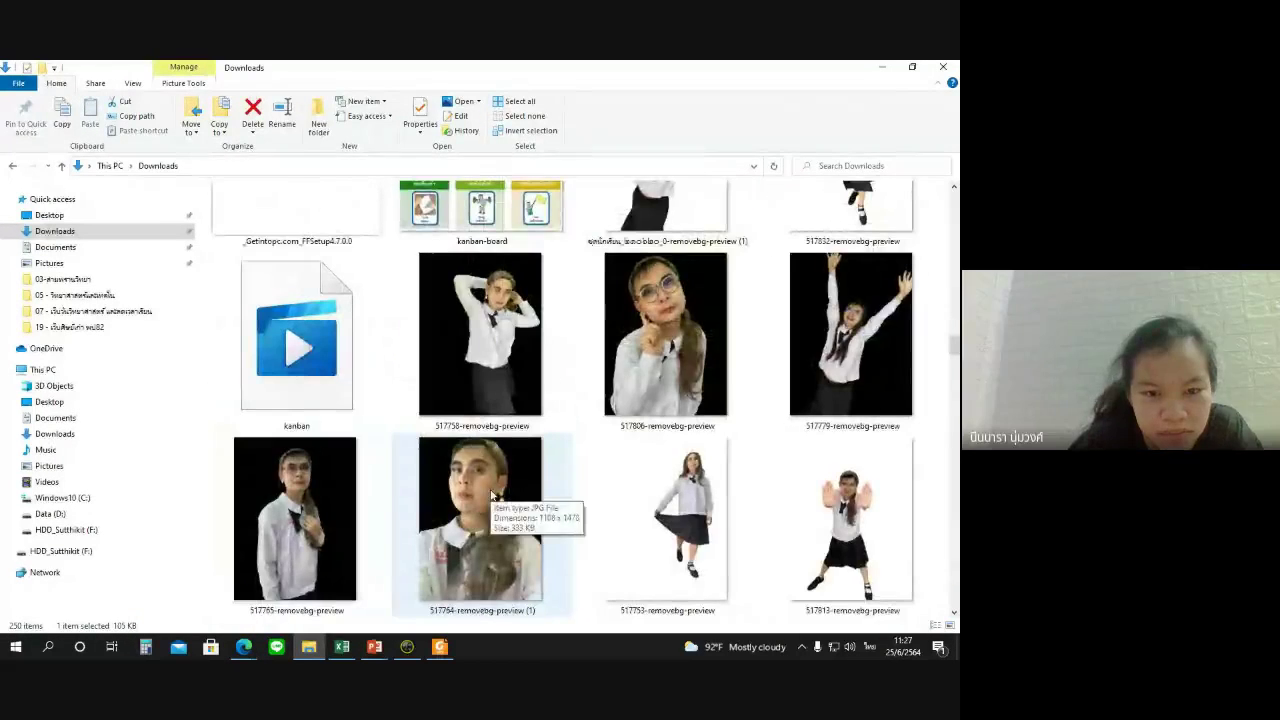
Step: Open 517758-removebg-preview.png in Photos and page through cutouts to the girl seen from behind
double_click(503, 354)
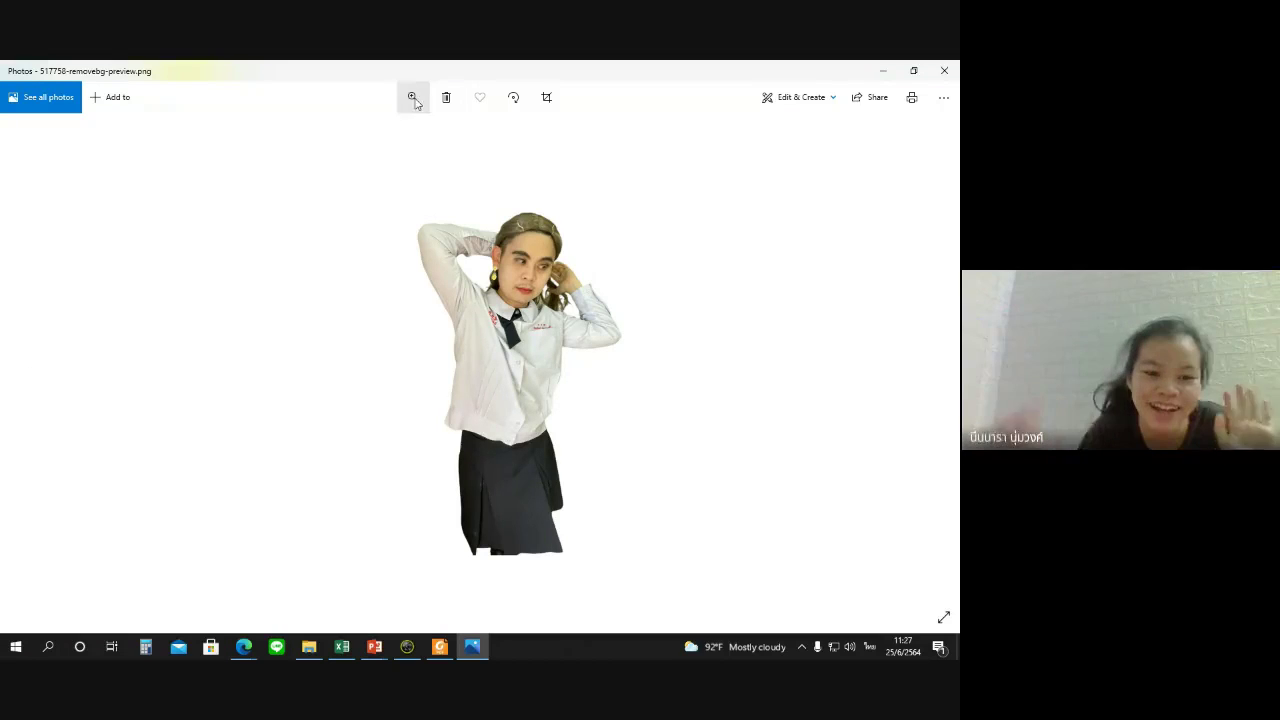
key(Right)
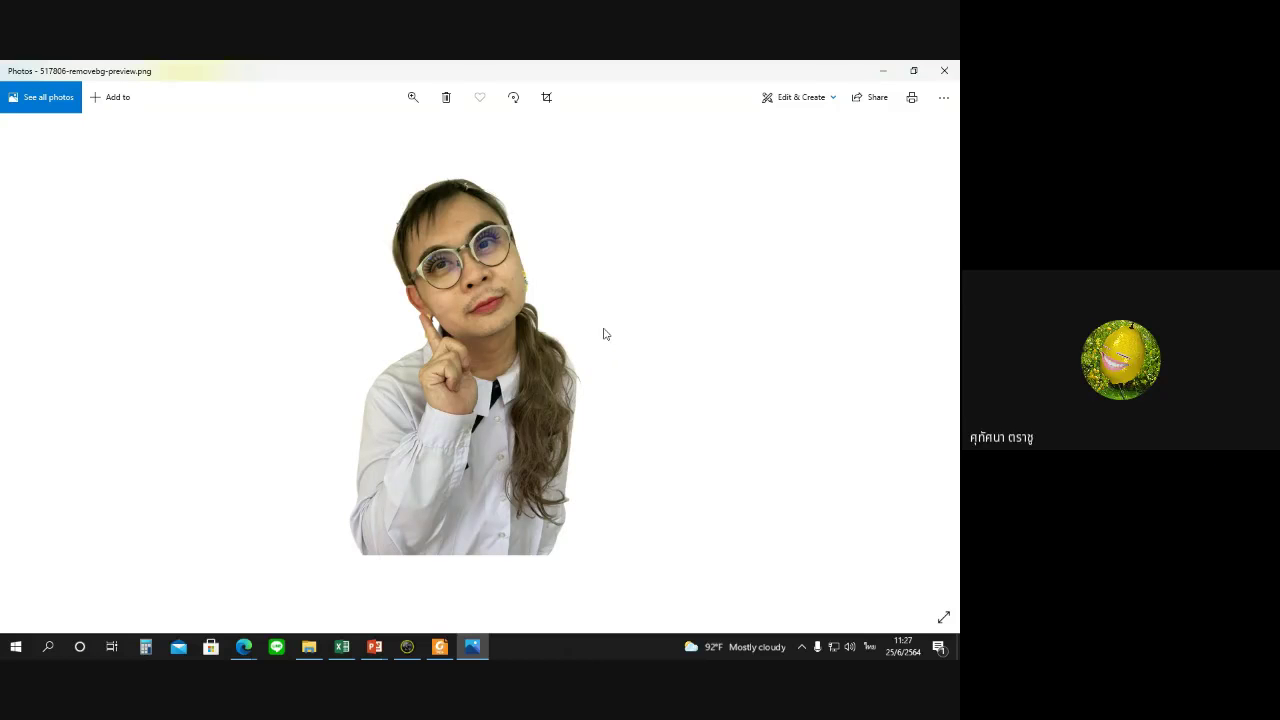
key(Right)
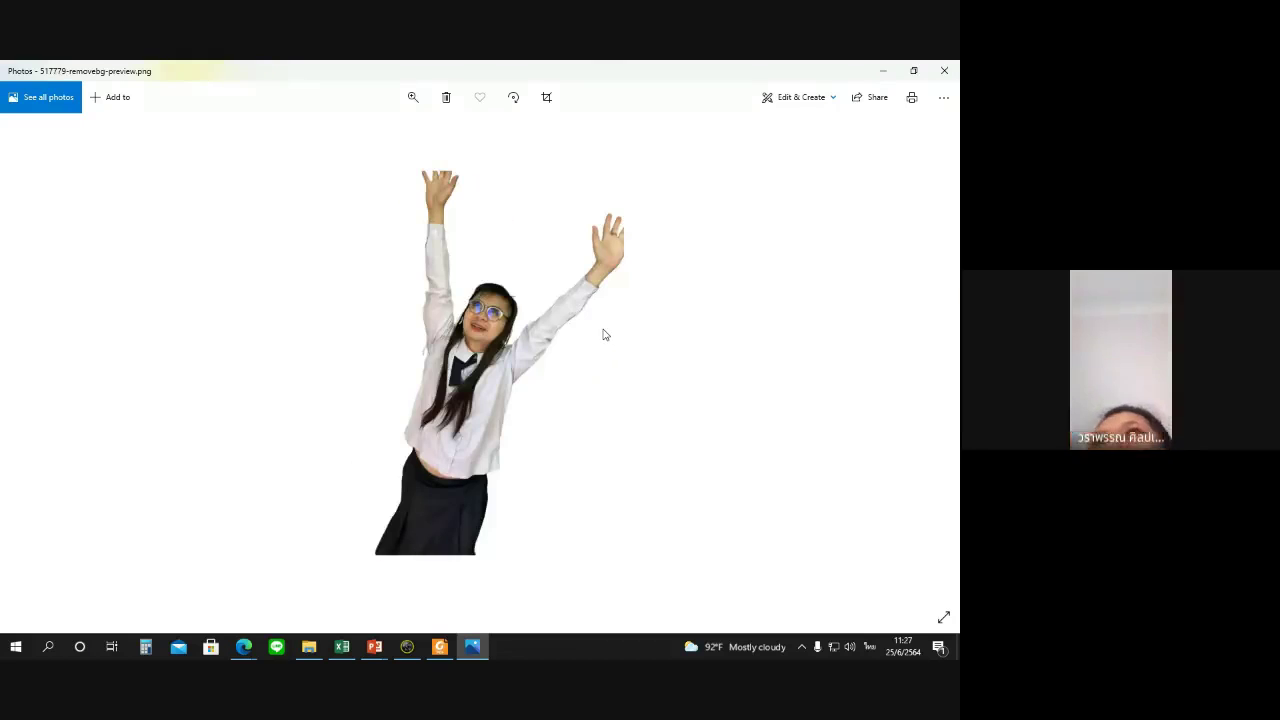
key(Right)
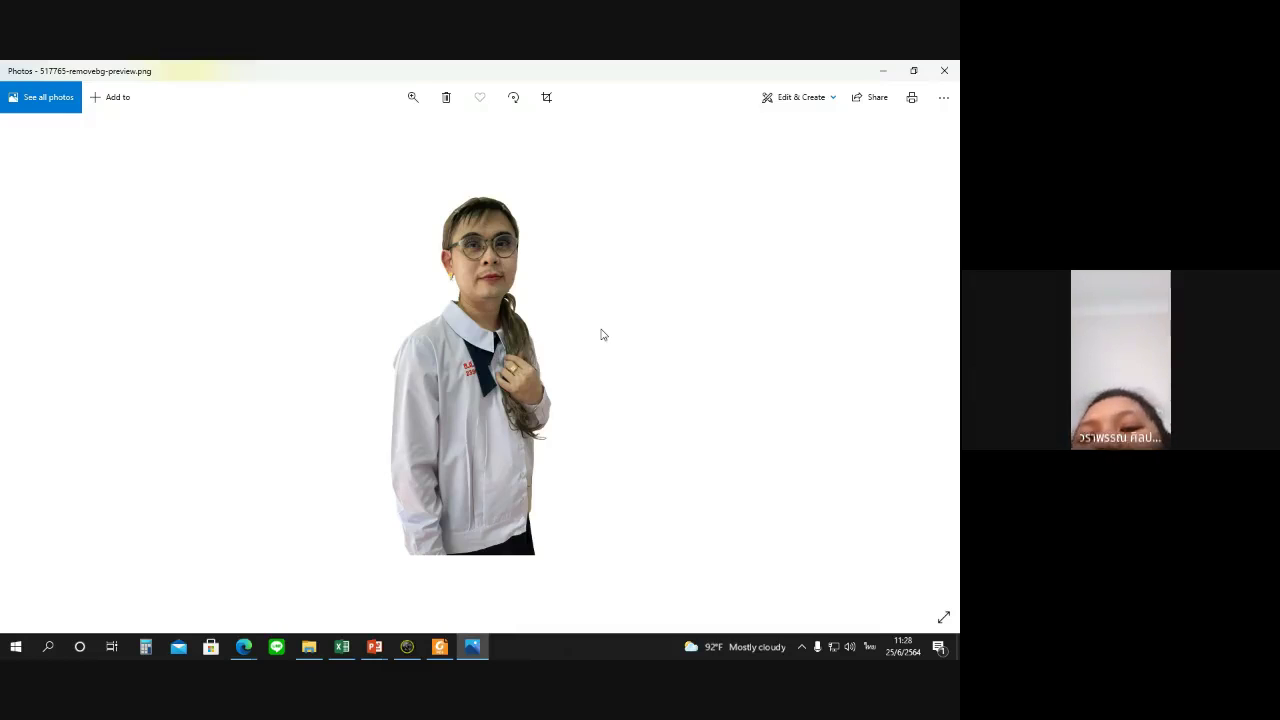
key(Left)
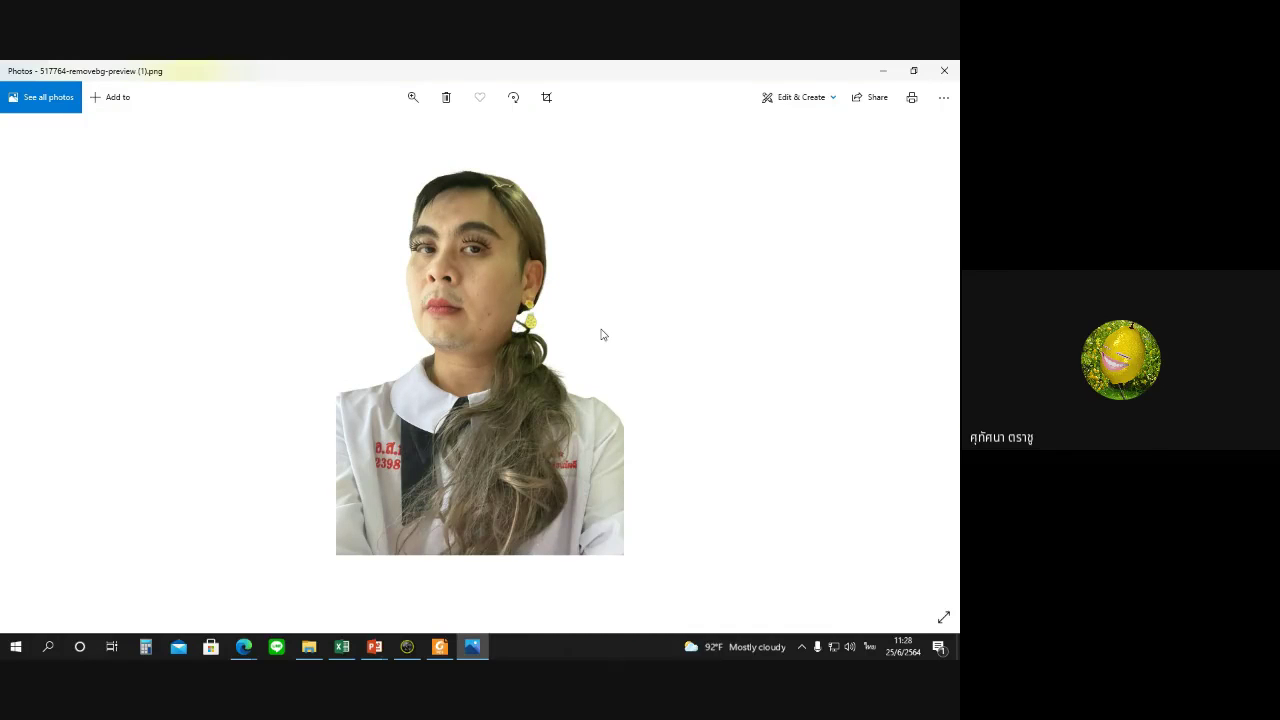
key(Right)
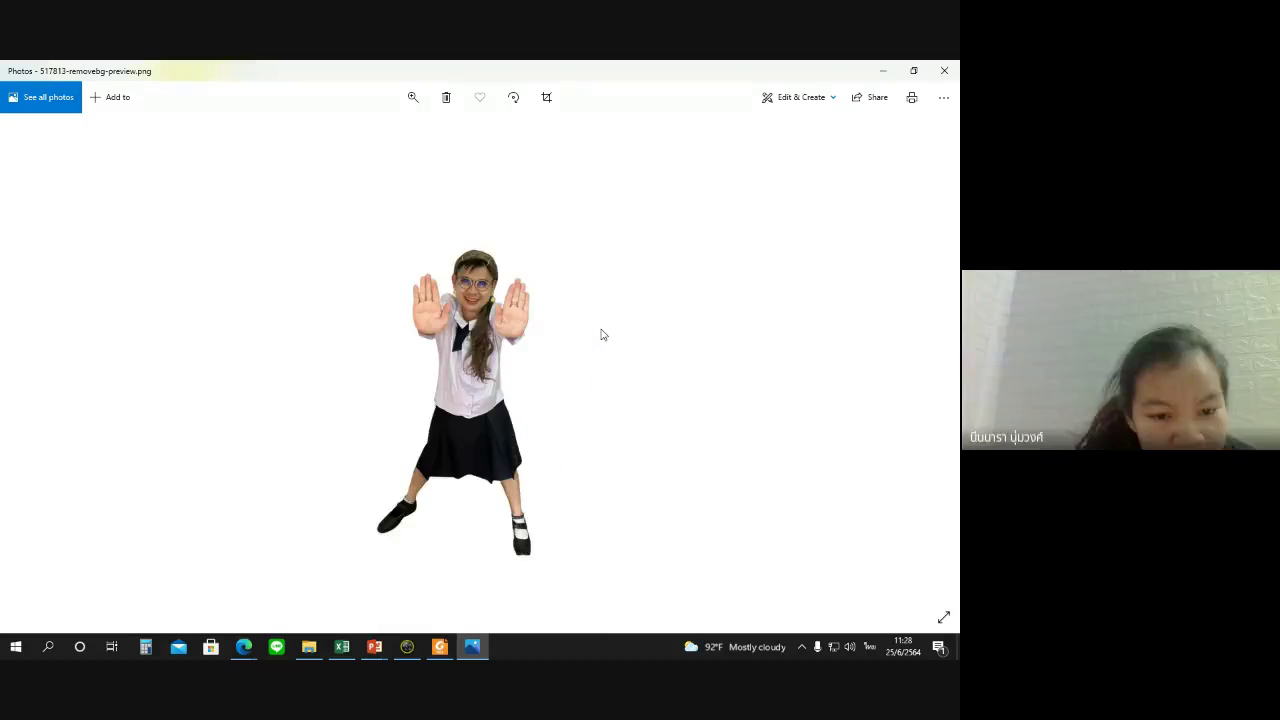
key(Right)
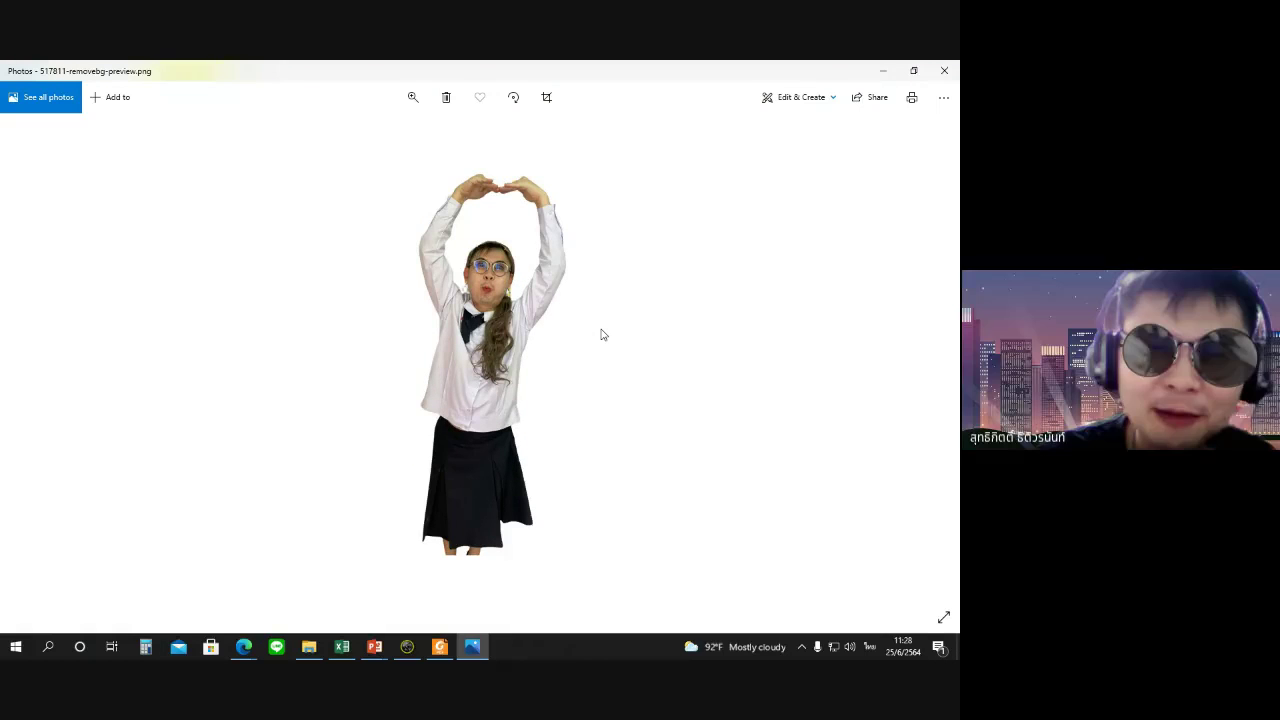
key(Right)
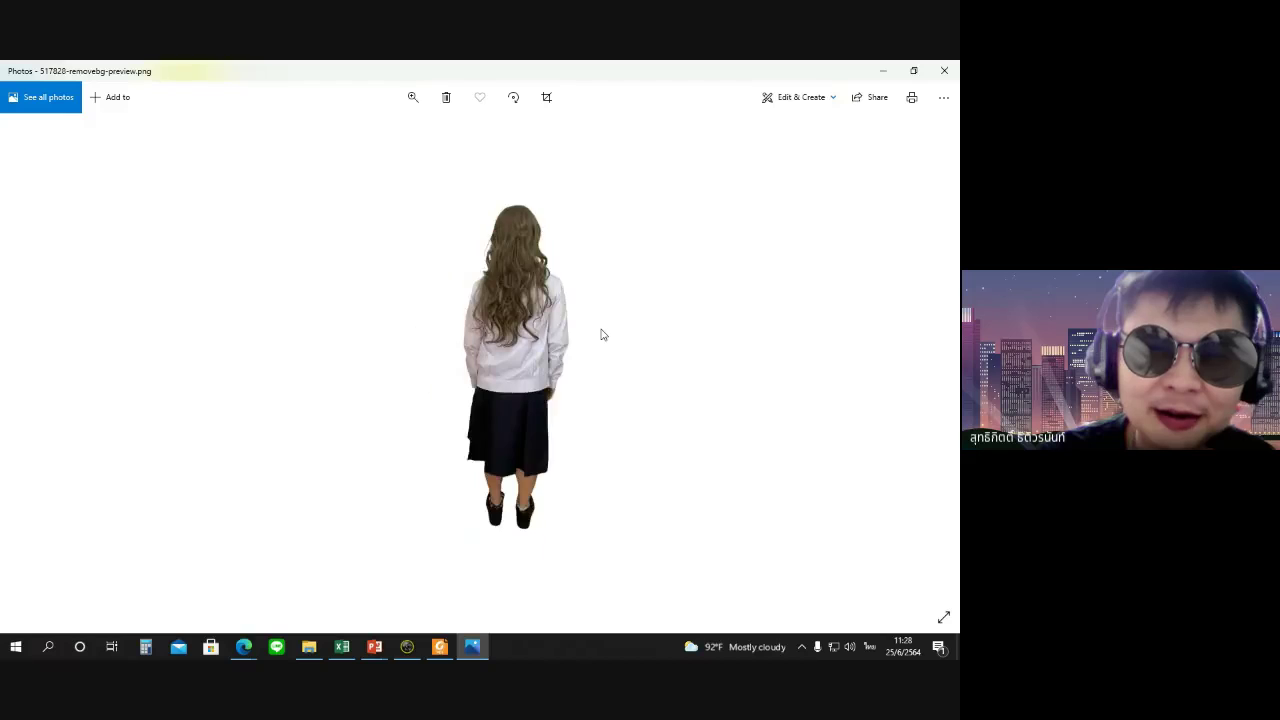
key(Right)
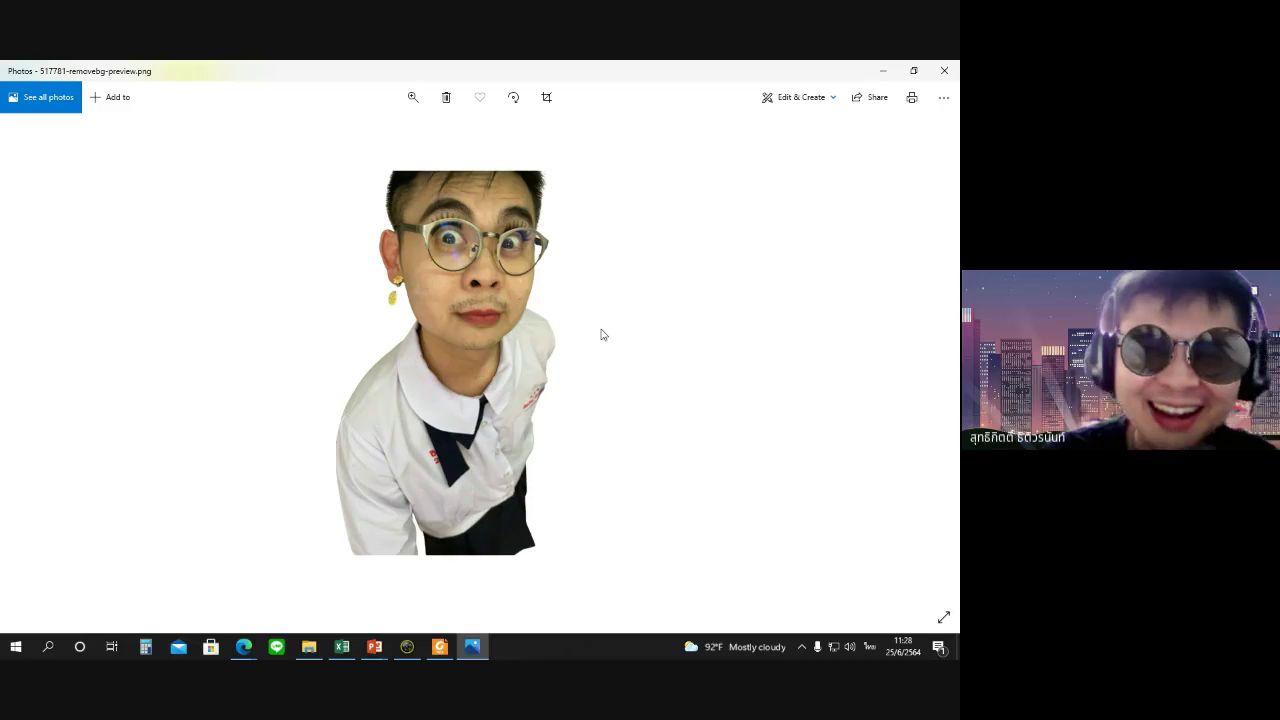
Step: Continue past the long-haired portrait and collar-fixing photo to the girl with arms raised
key(Right)
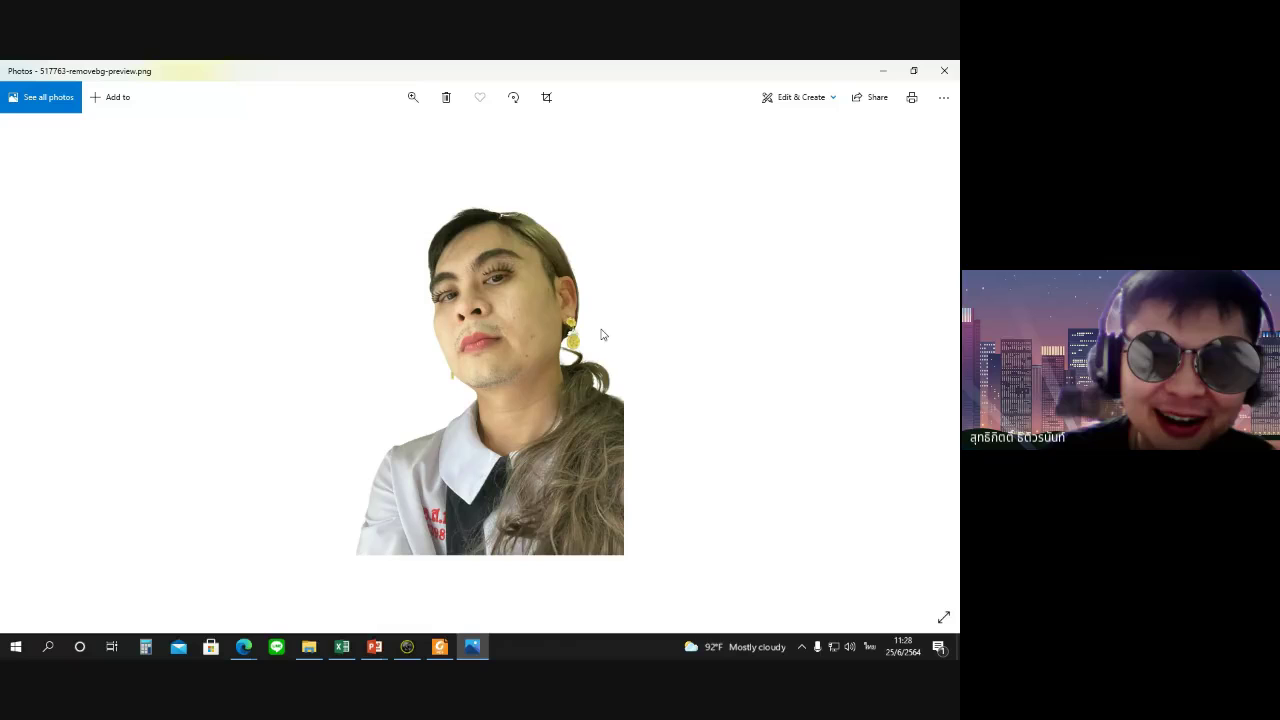
key(Right)
key(Right)
key(Left)
key(Left)
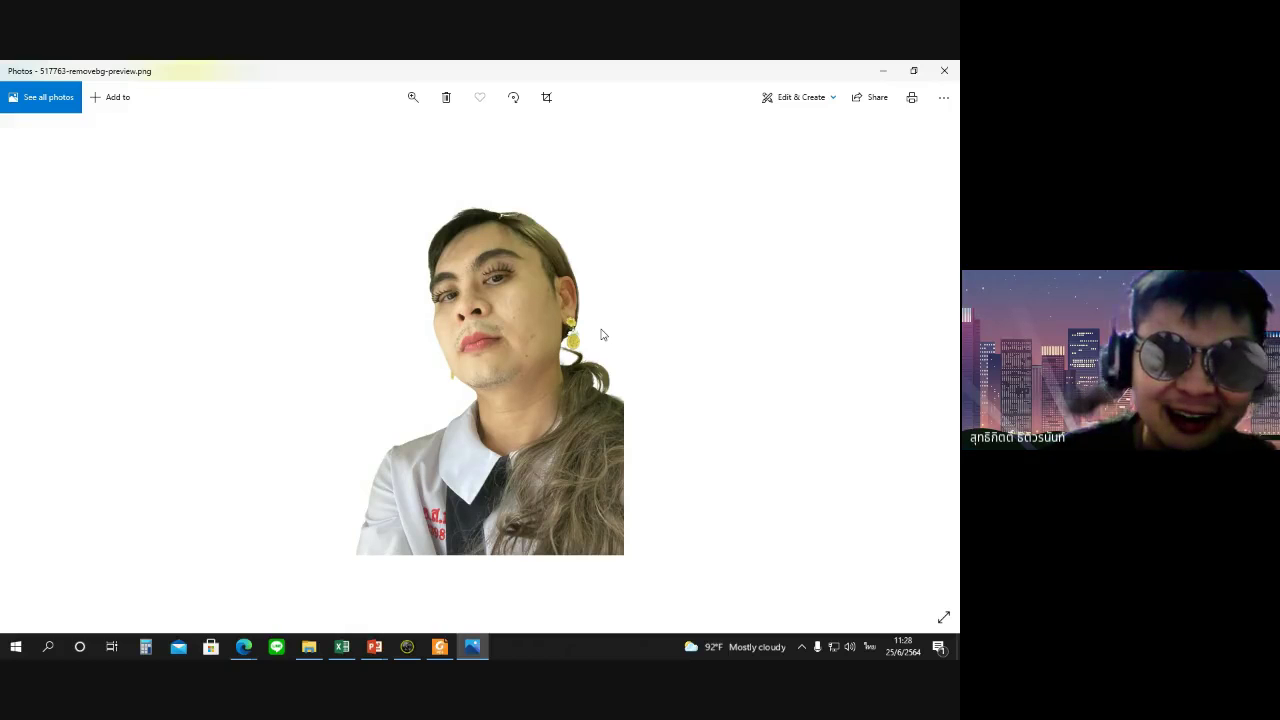
key(Right)
key(Right)
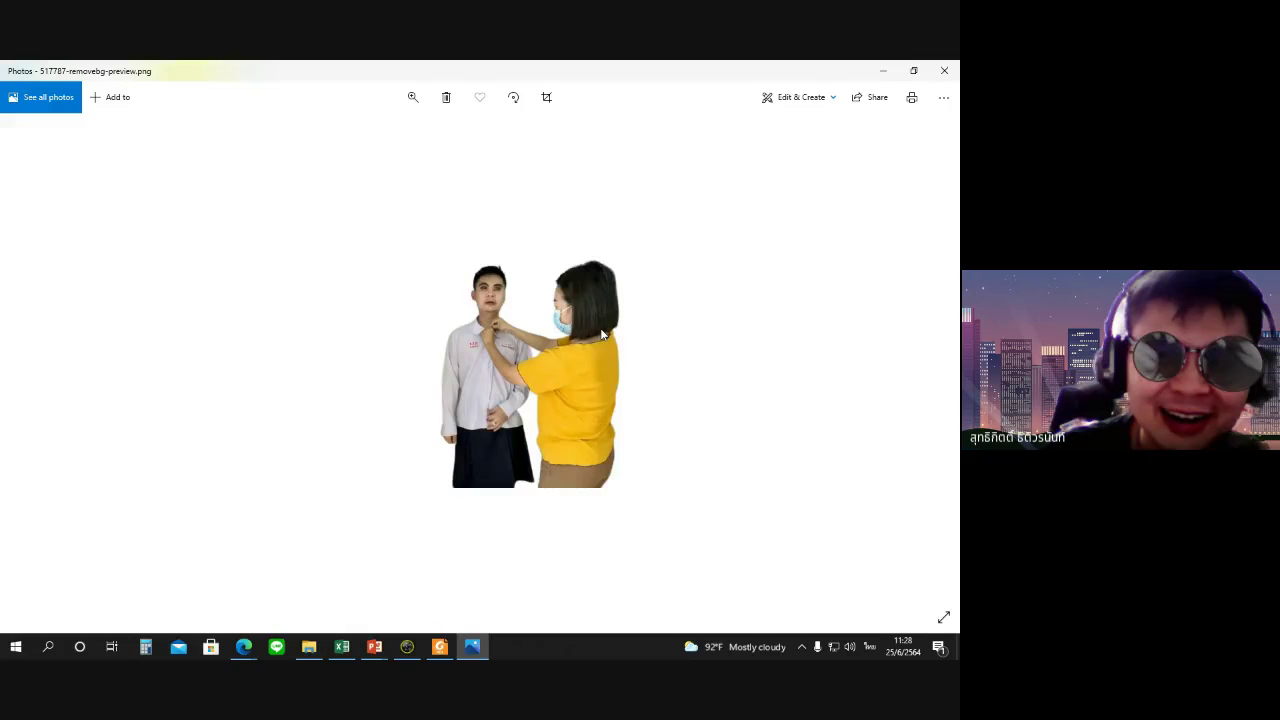
key(Right)
key(Right)
key(Right)
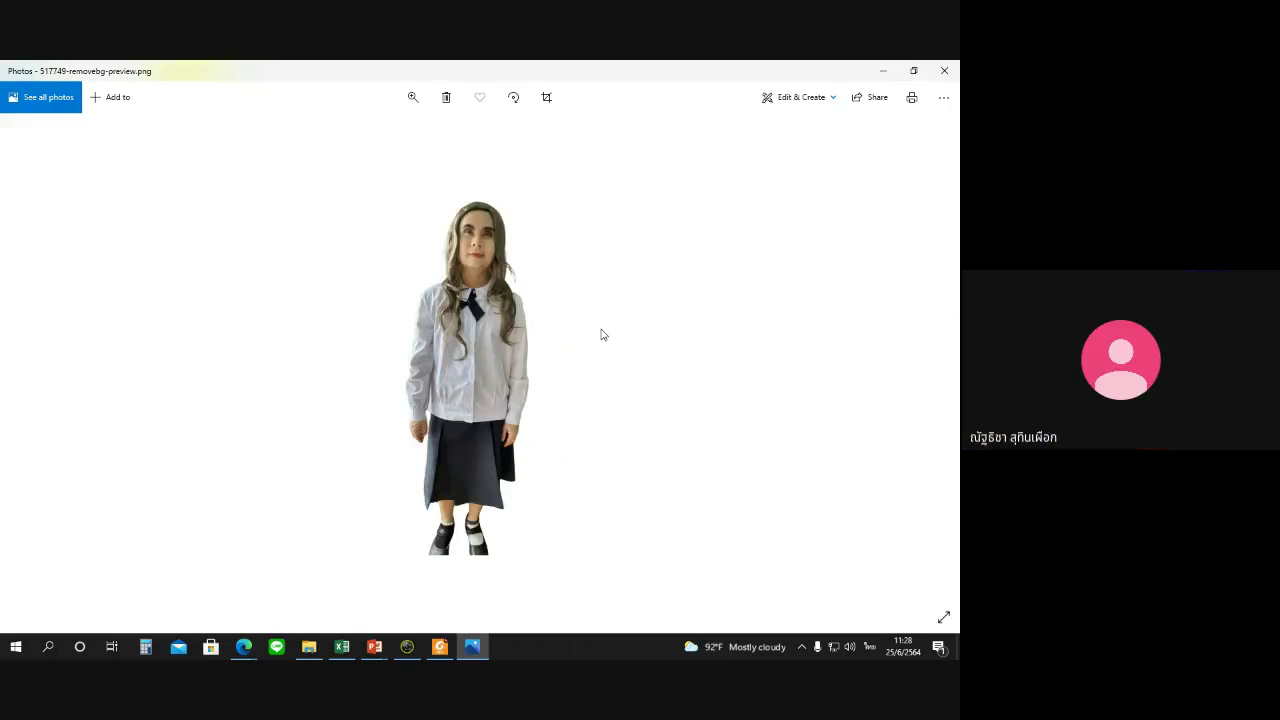
key(Right)
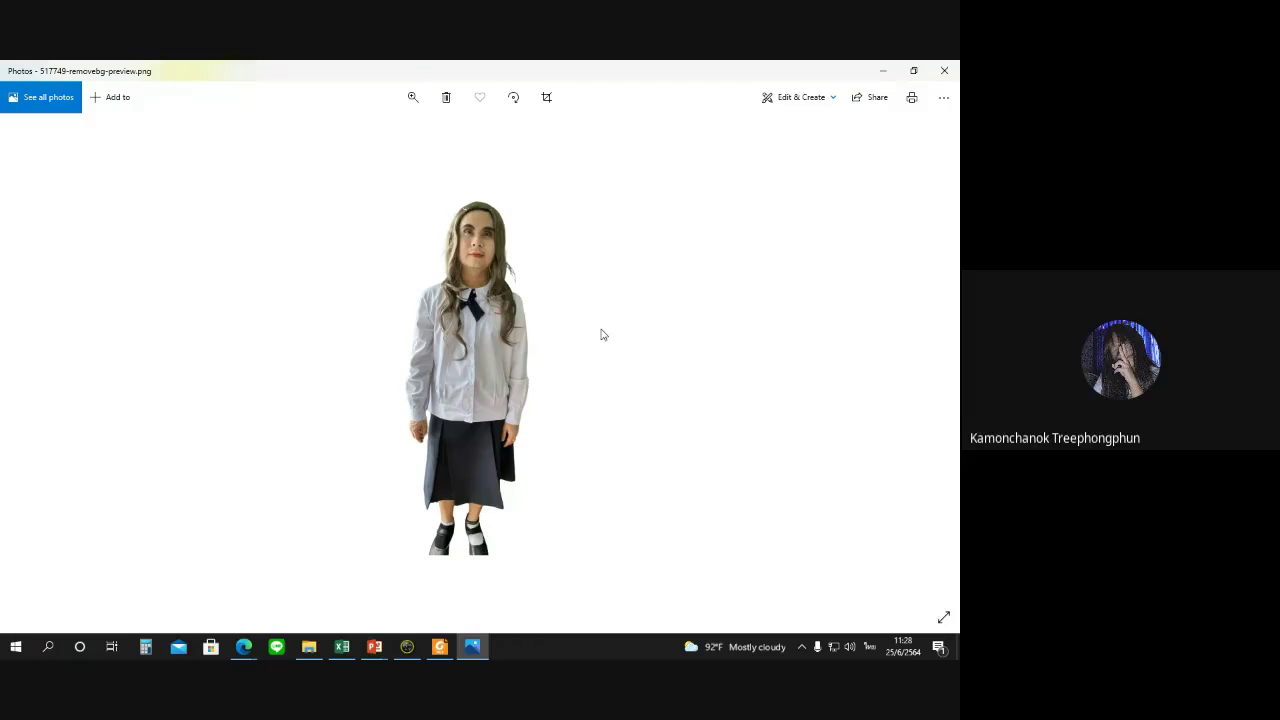
key(Right)
key(Right)
key(Right)
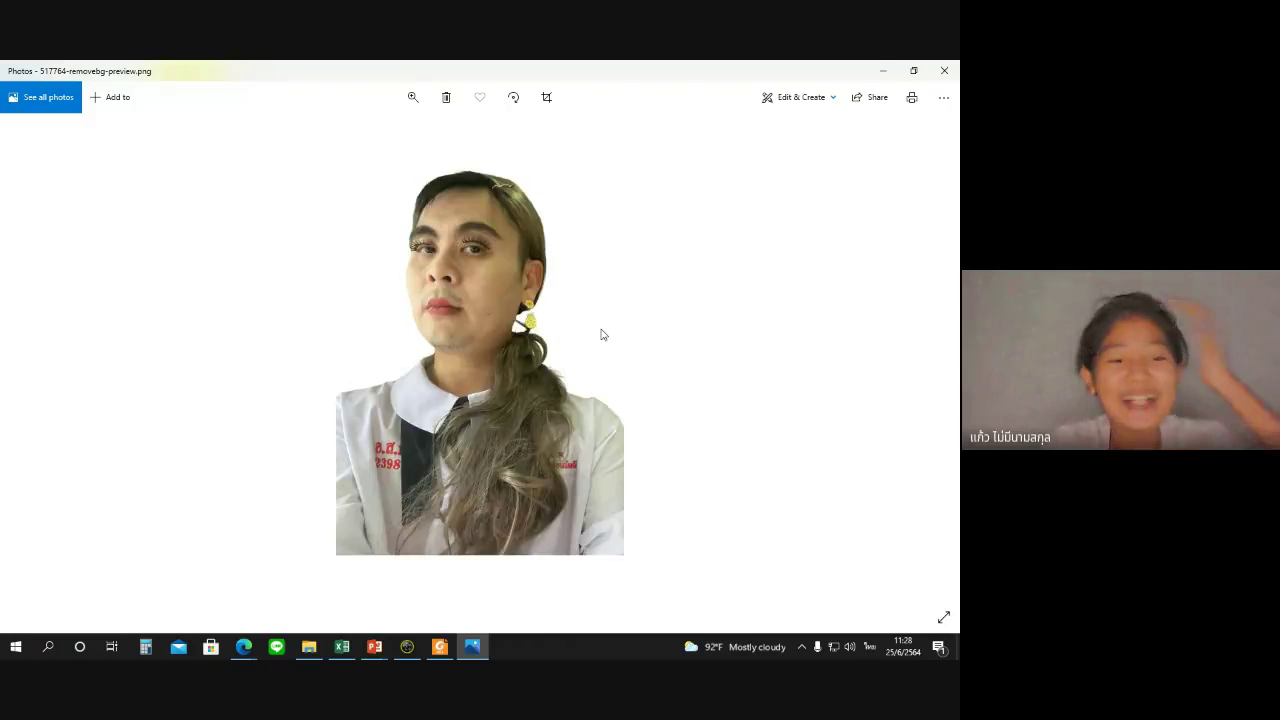
key(Right)
key(Right)
key(Right)
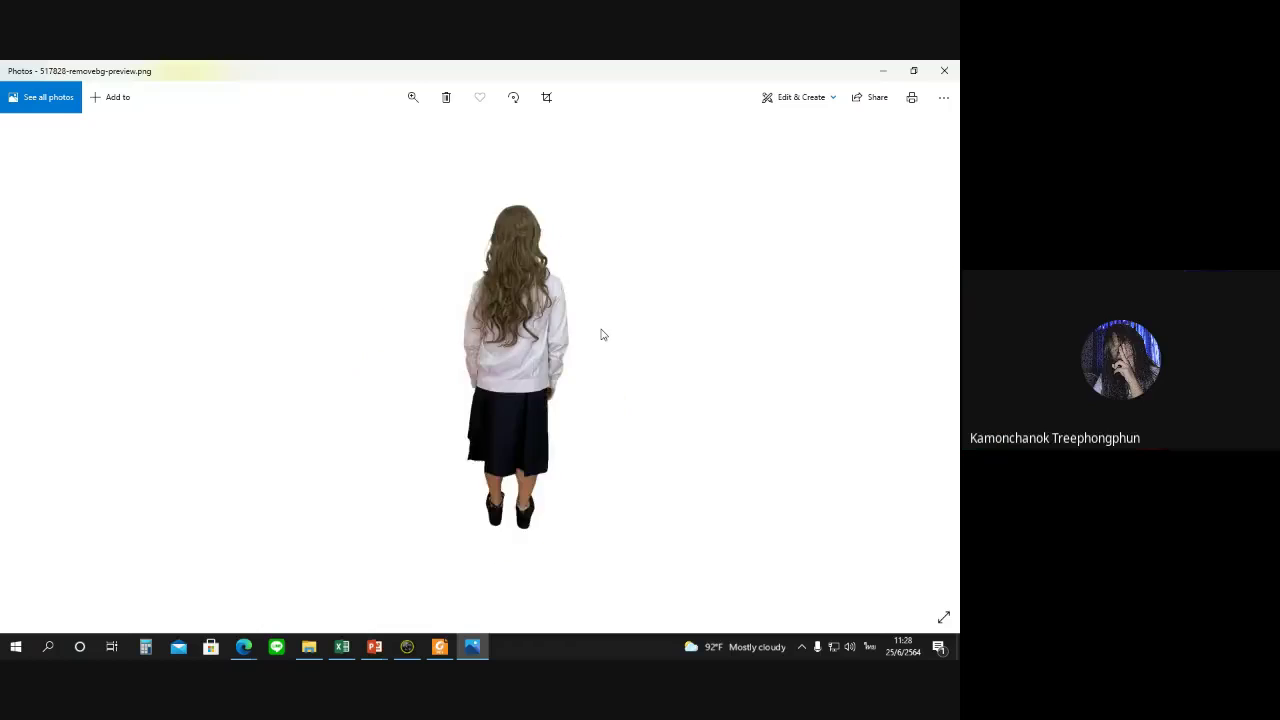
key(Right)
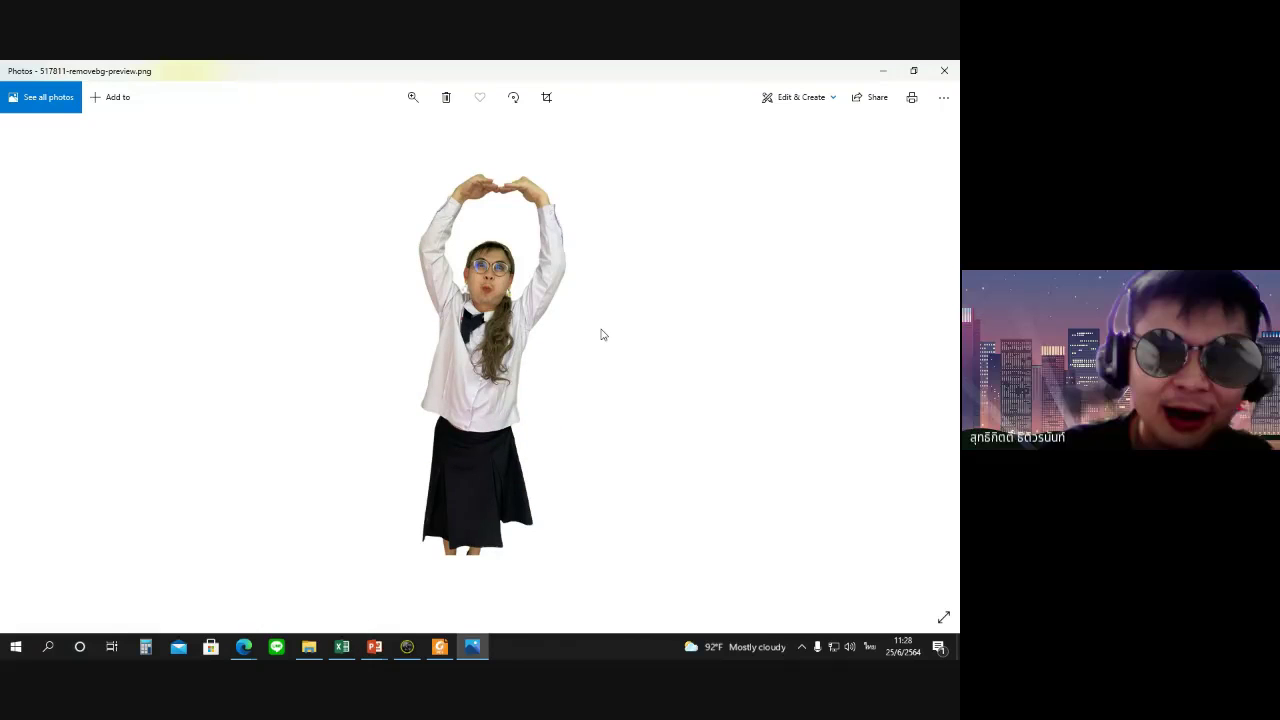
Step: Page forward through the remaining student cutouts, skipping past the unplayable video file
key(Right)
key(Right)
key(Right)
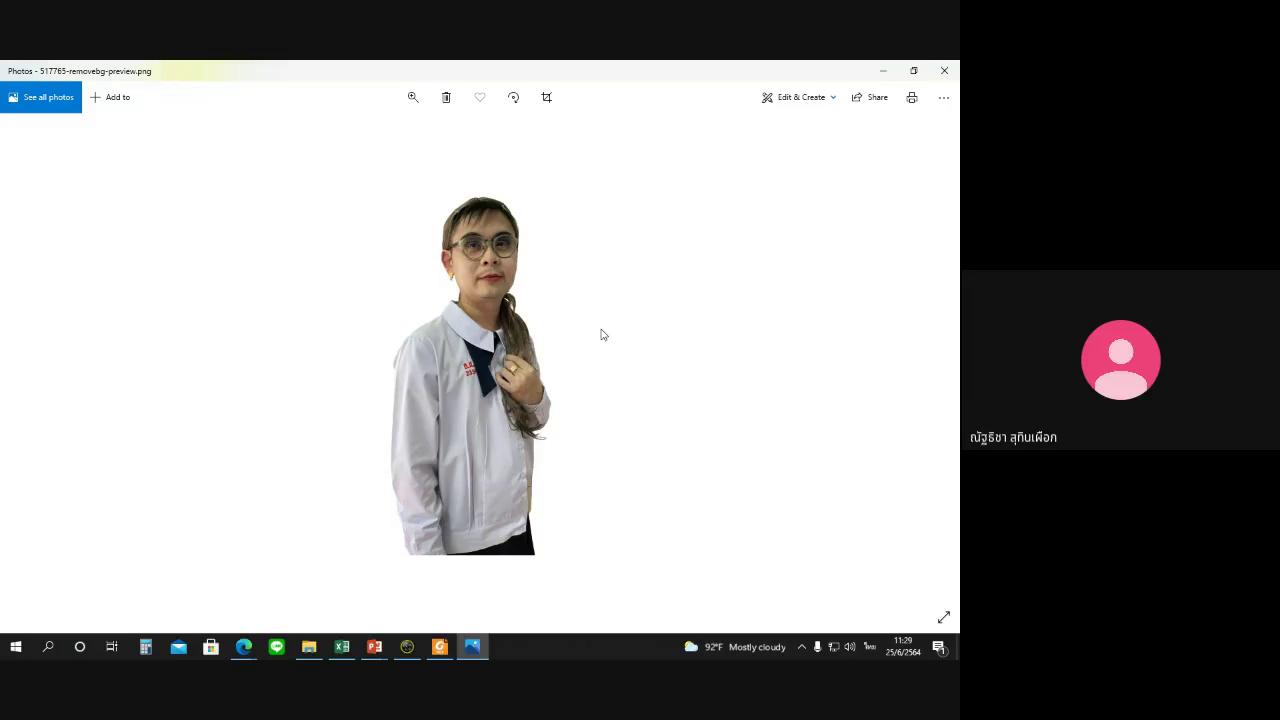
key(Right)
key(Right)
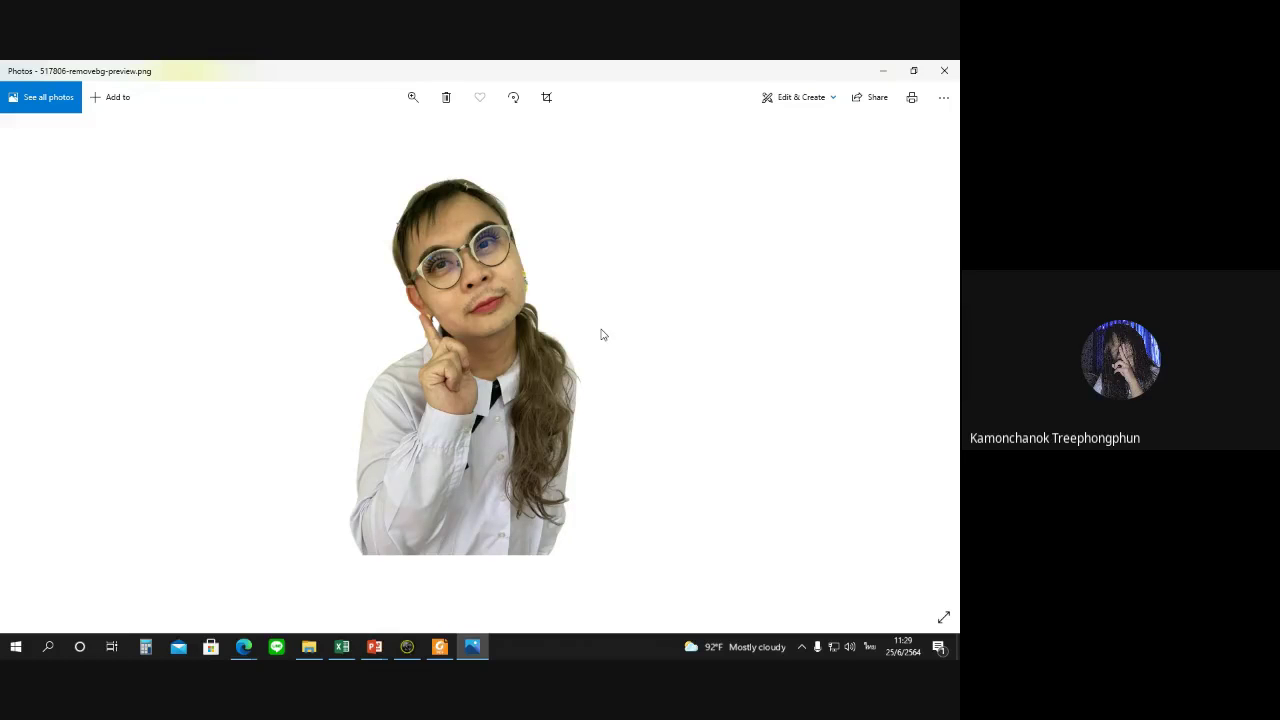
key(Right)
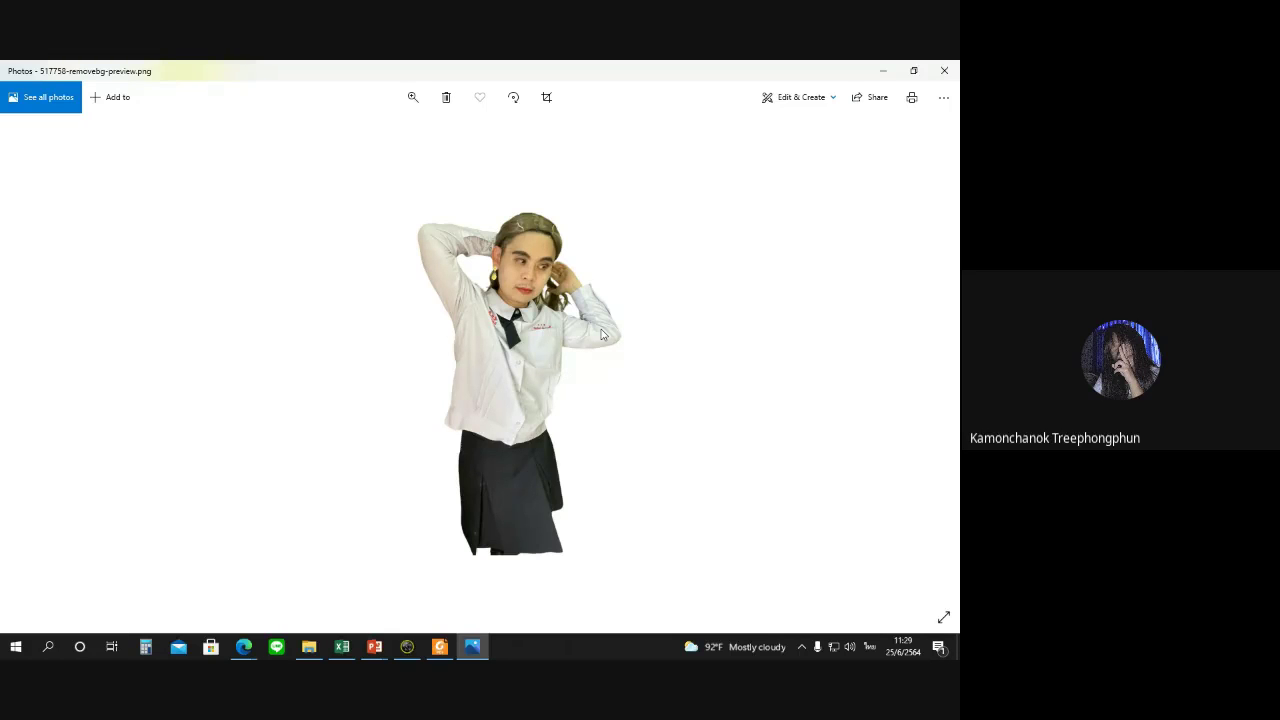
key(Right)
key(Right)
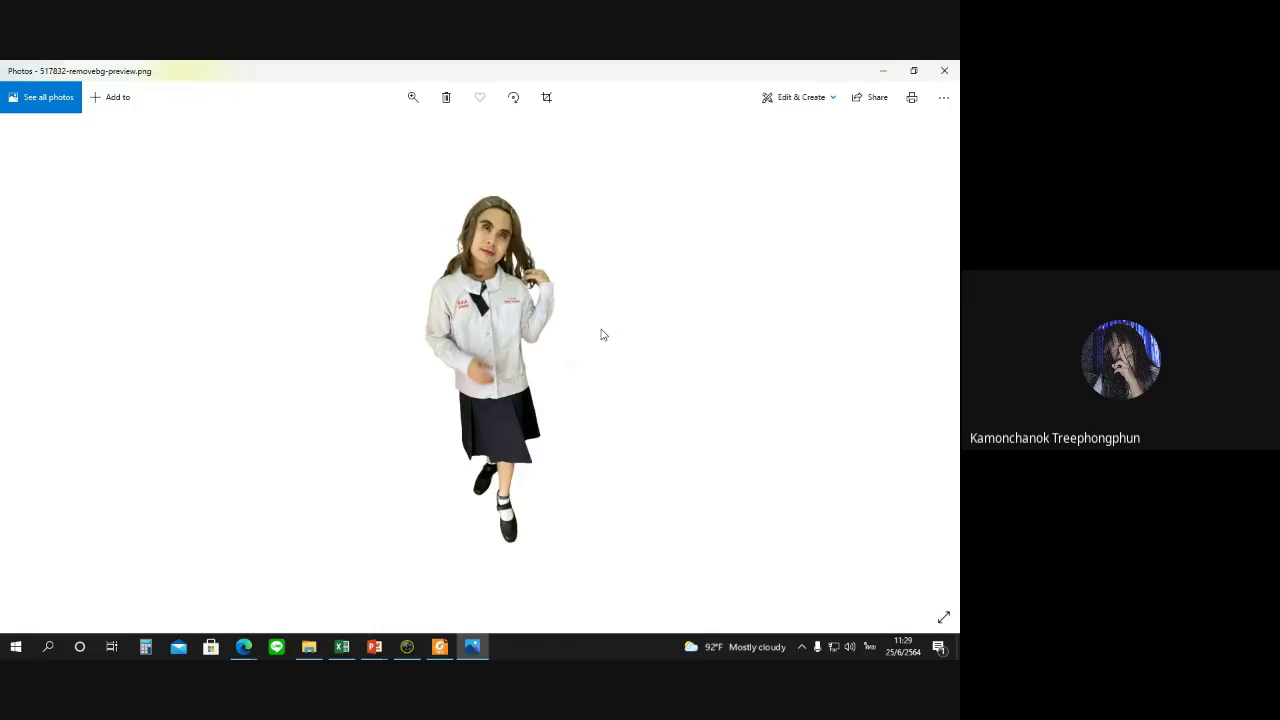
key(Right)
key(Right)
key(Right)
key(Right)
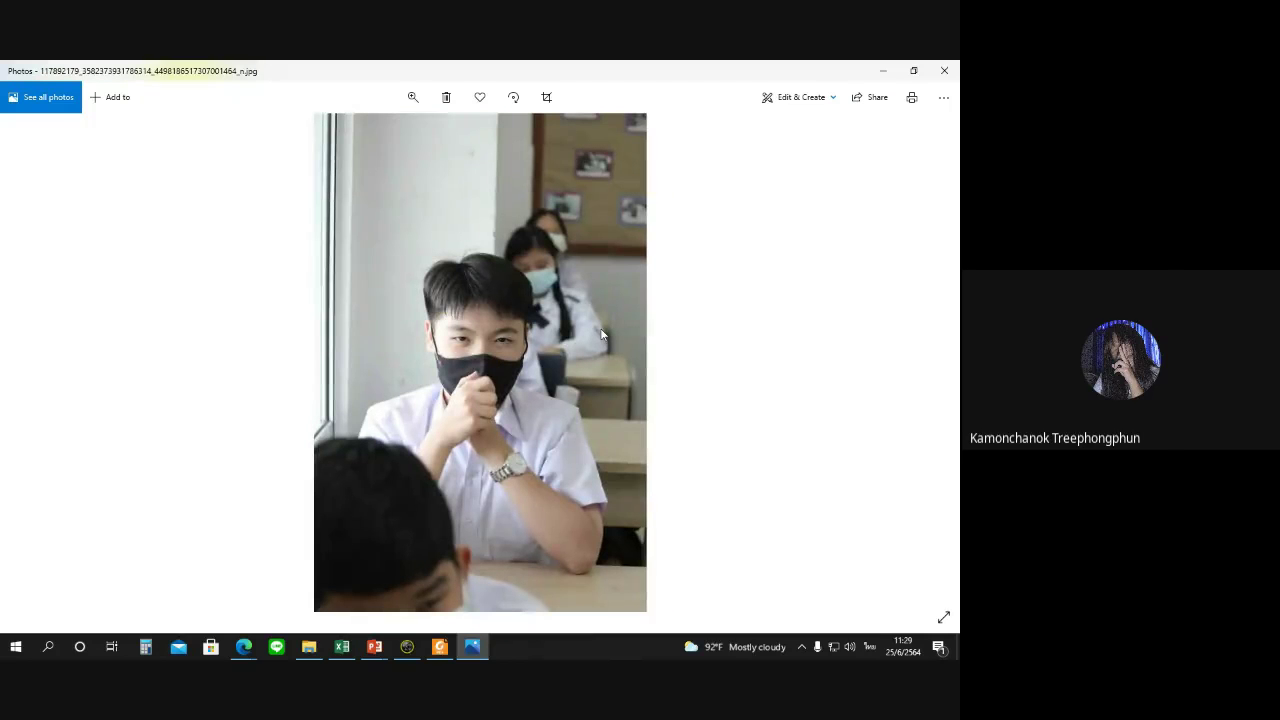
Step: Page back through the last photos to the portrait cutout, then bring the Meet window forward
key(Right)
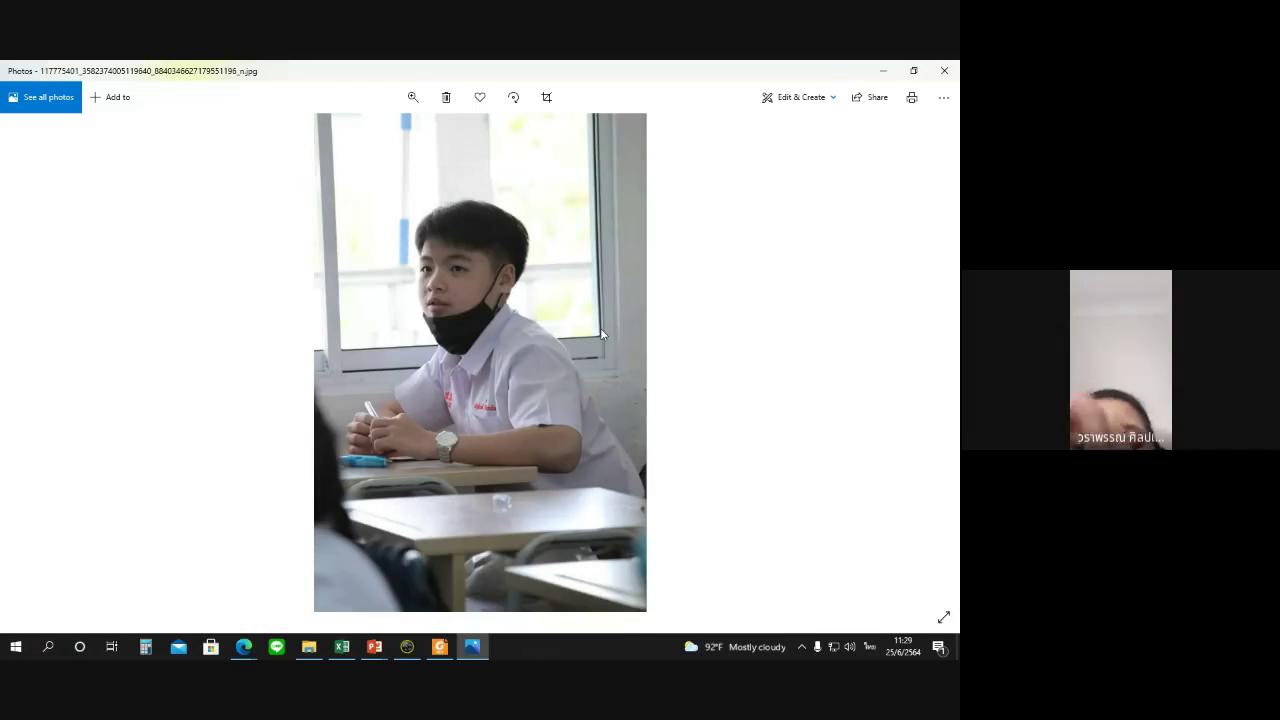
key(Left)
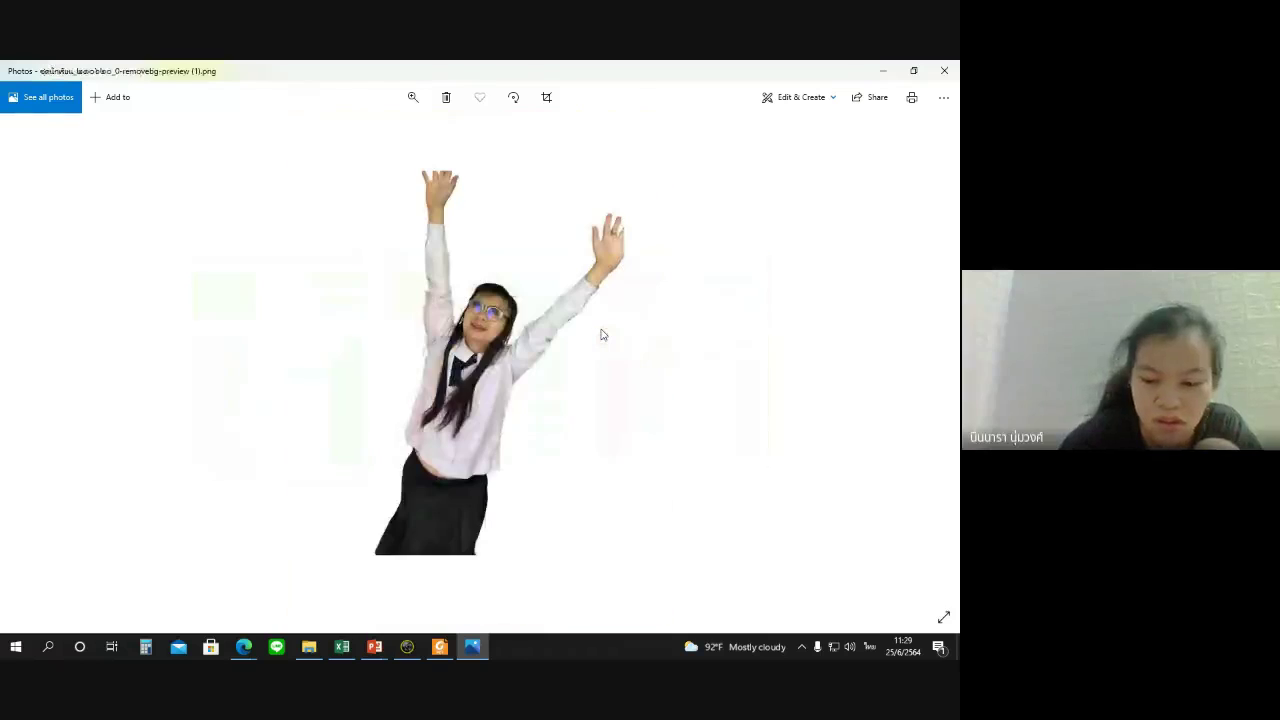
key(Left)
key(Left)
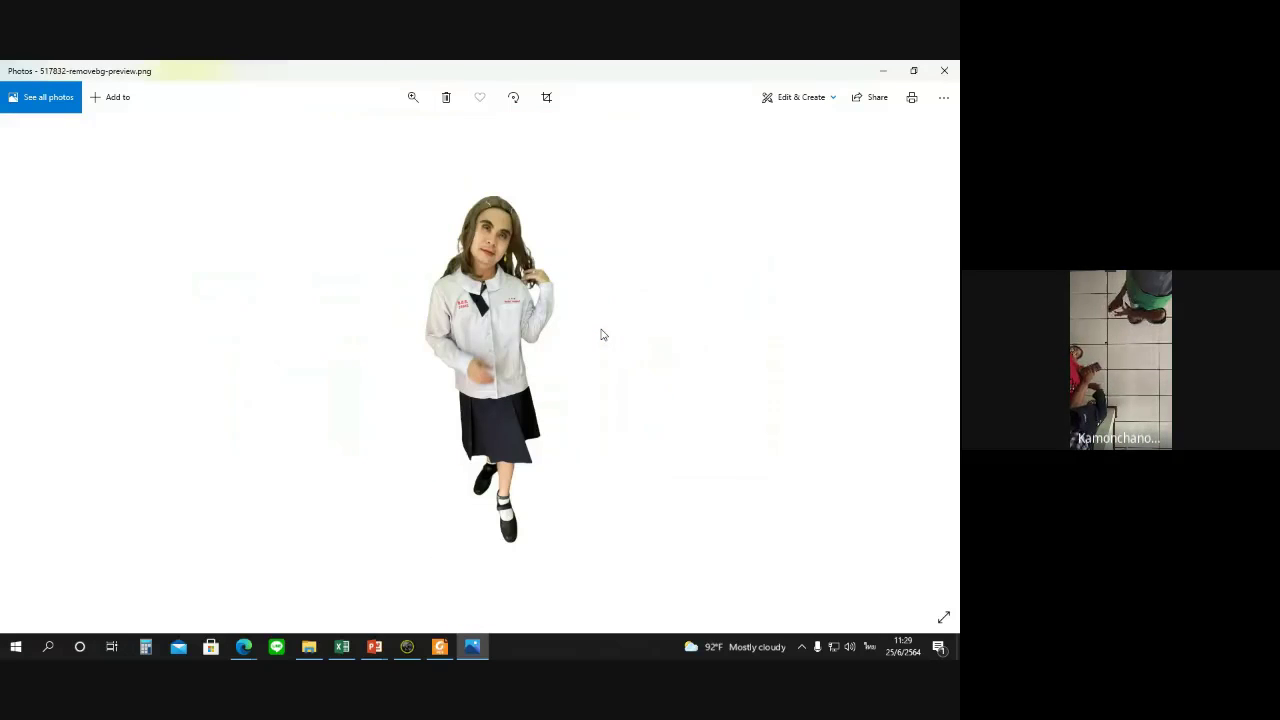
key(Left)
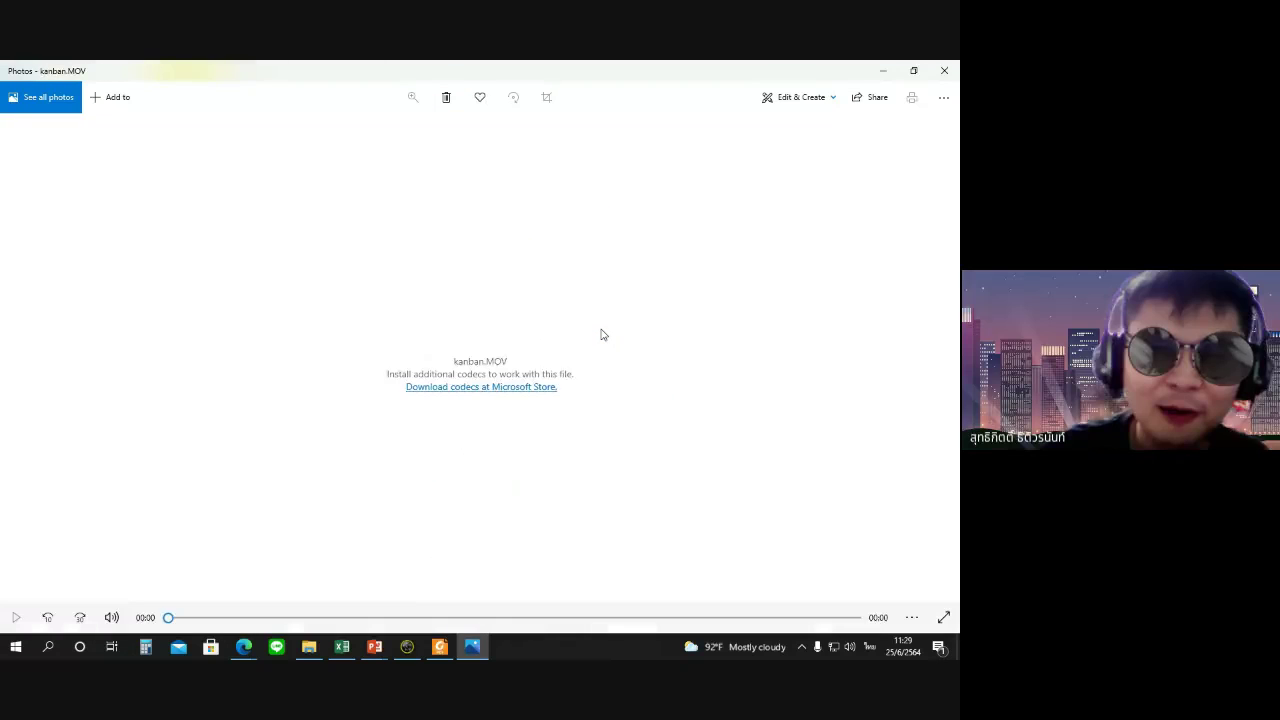
key(Left)
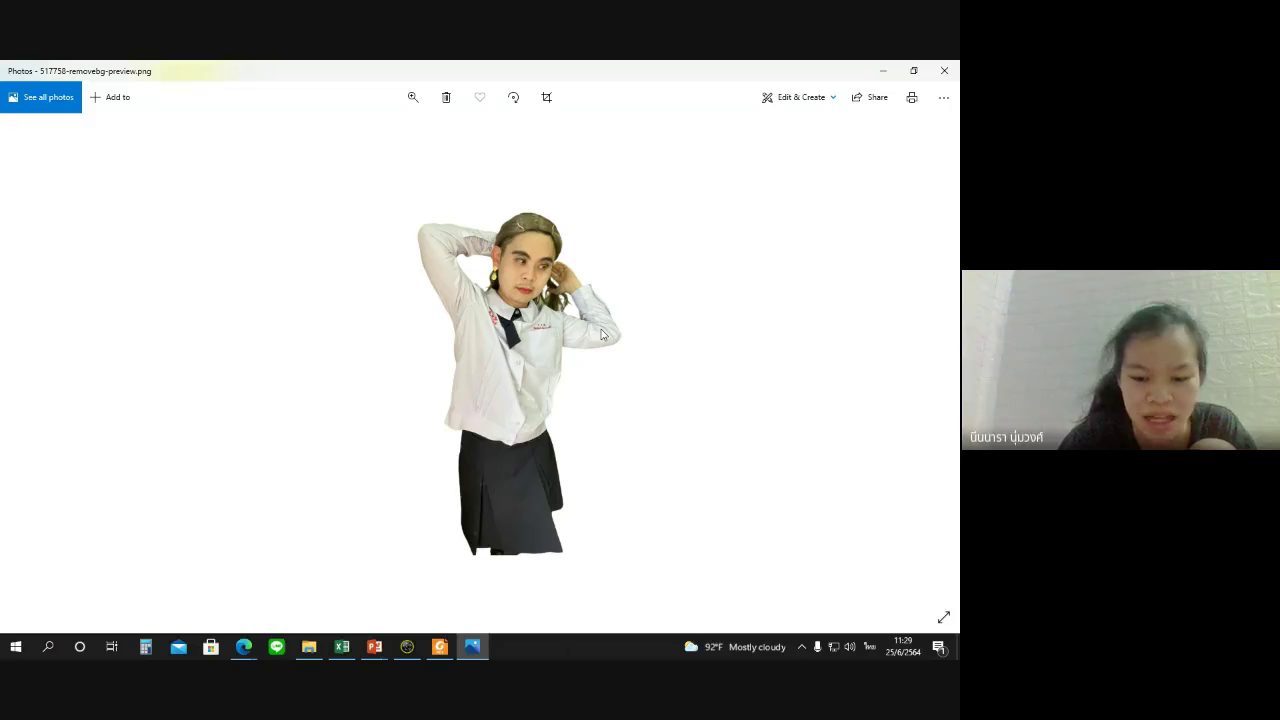
key(Left)
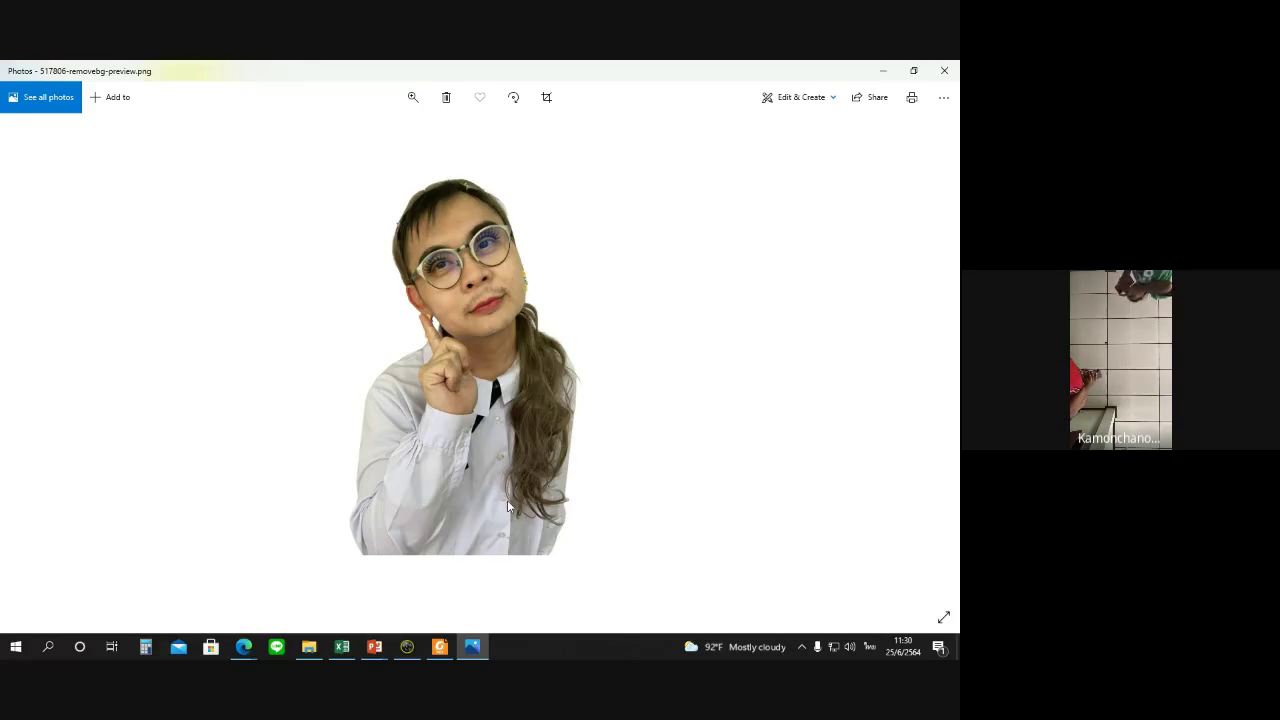
mouse_move(245, 650)
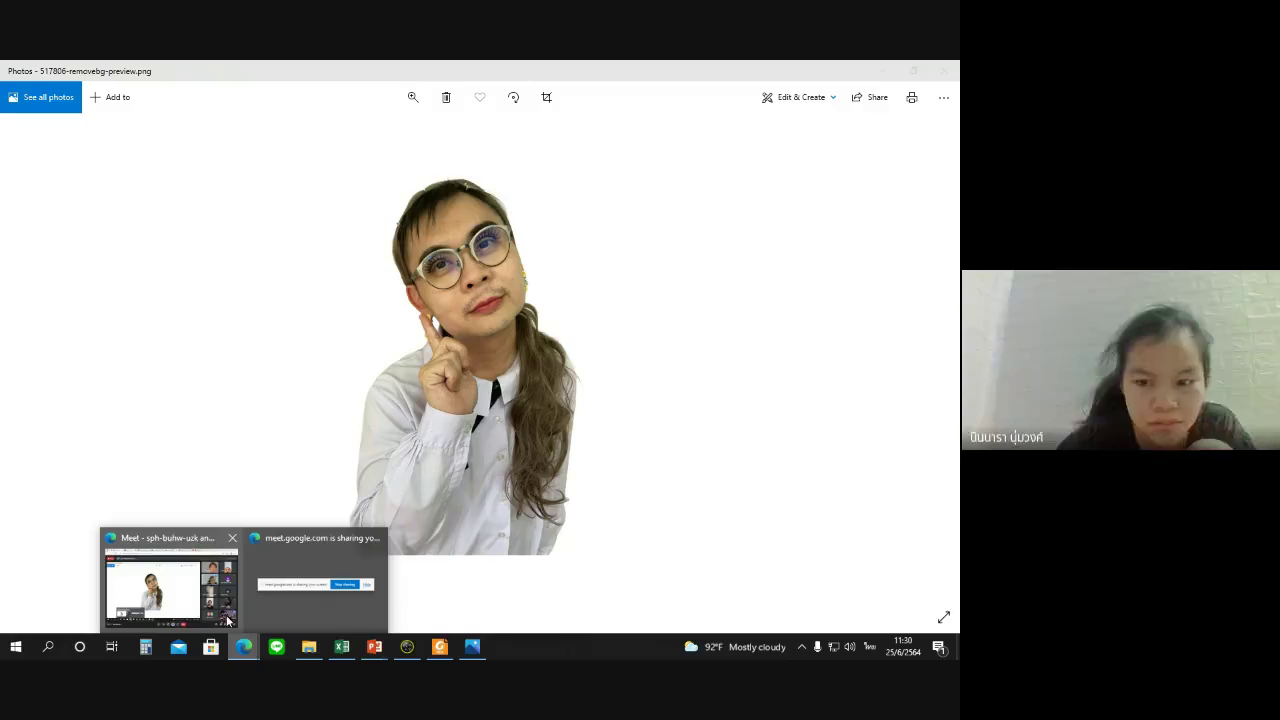
click(228, 621)
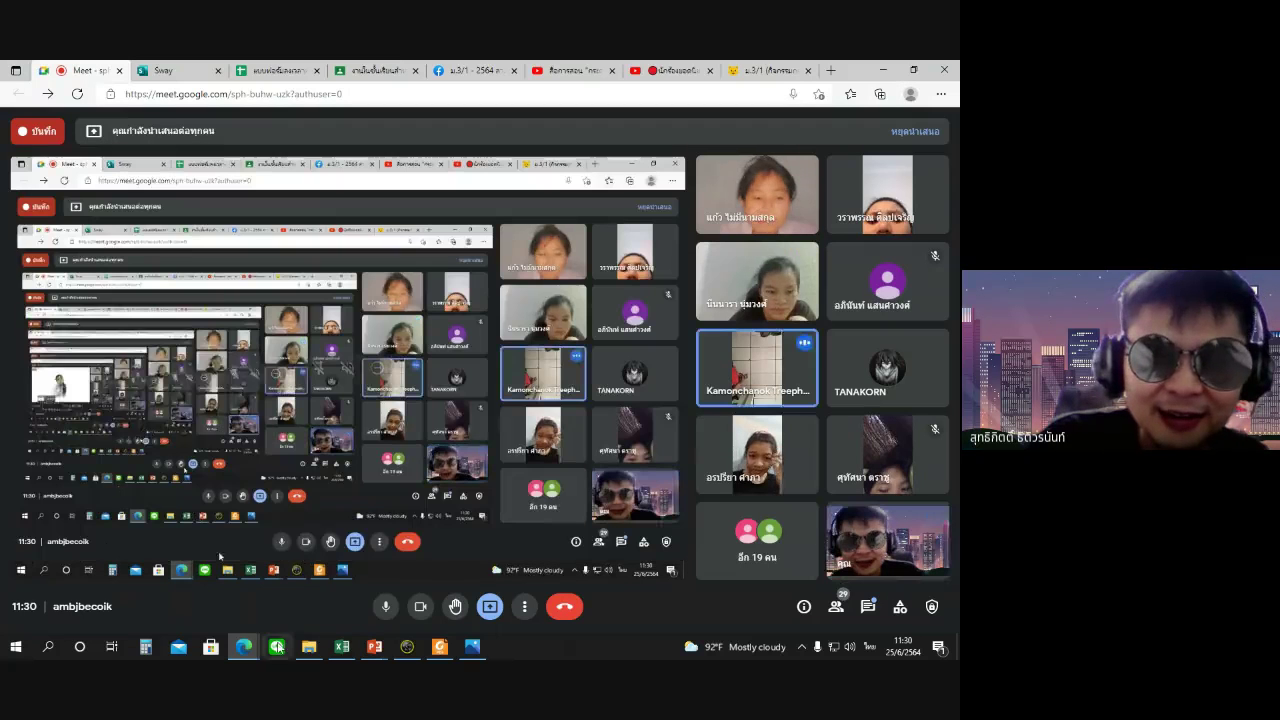
mouse_move(309, 647)
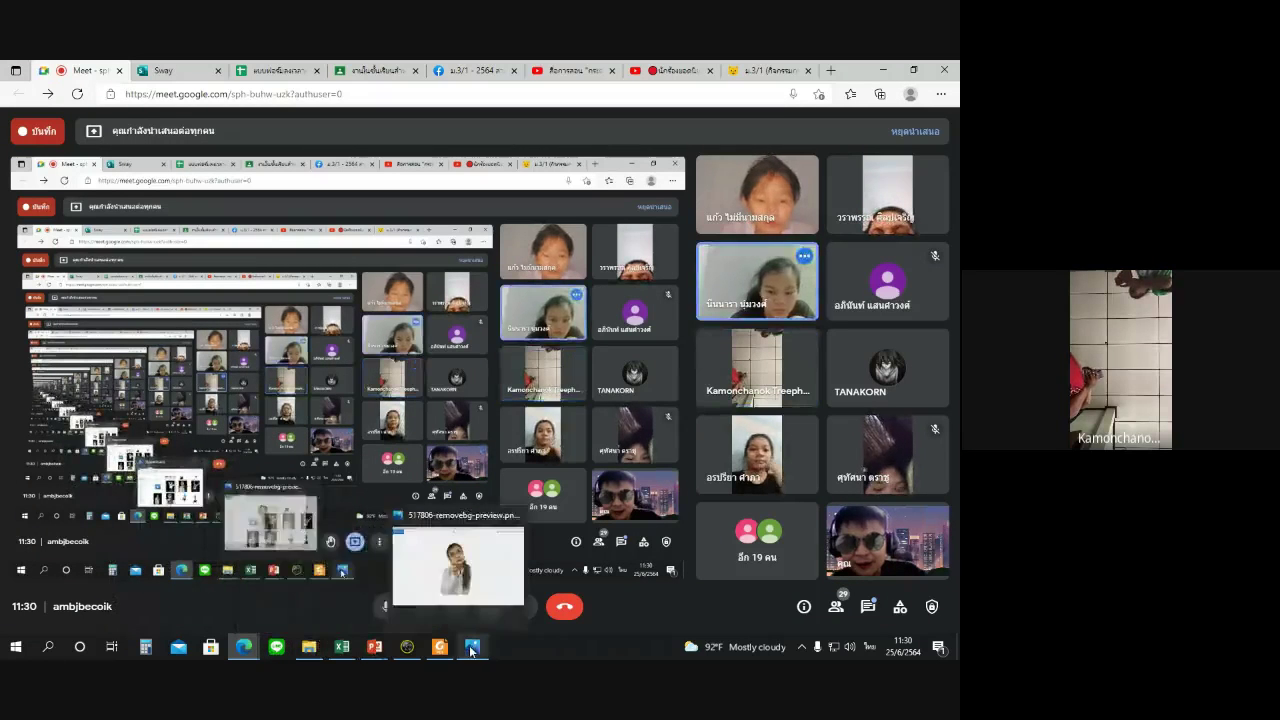
click(497, 598)
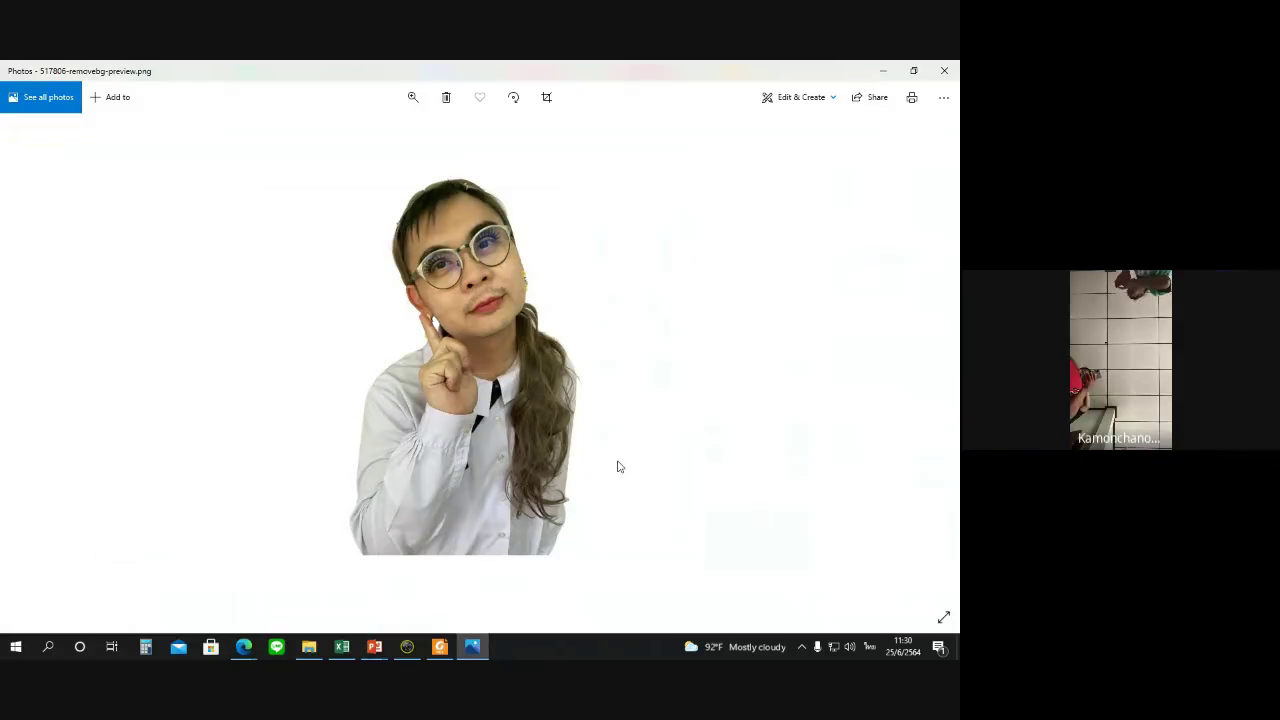
key(Right)
key(Right)
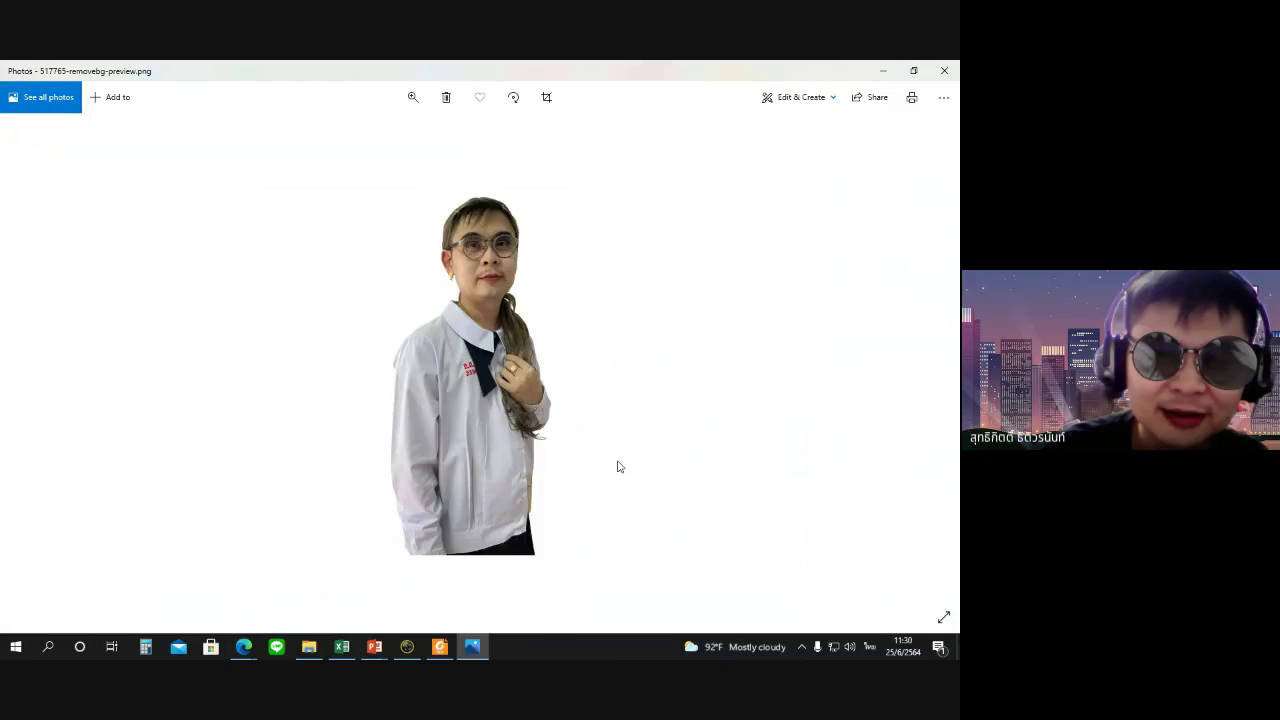
key(Right)
key(Right)
key(Right)
key(Right)
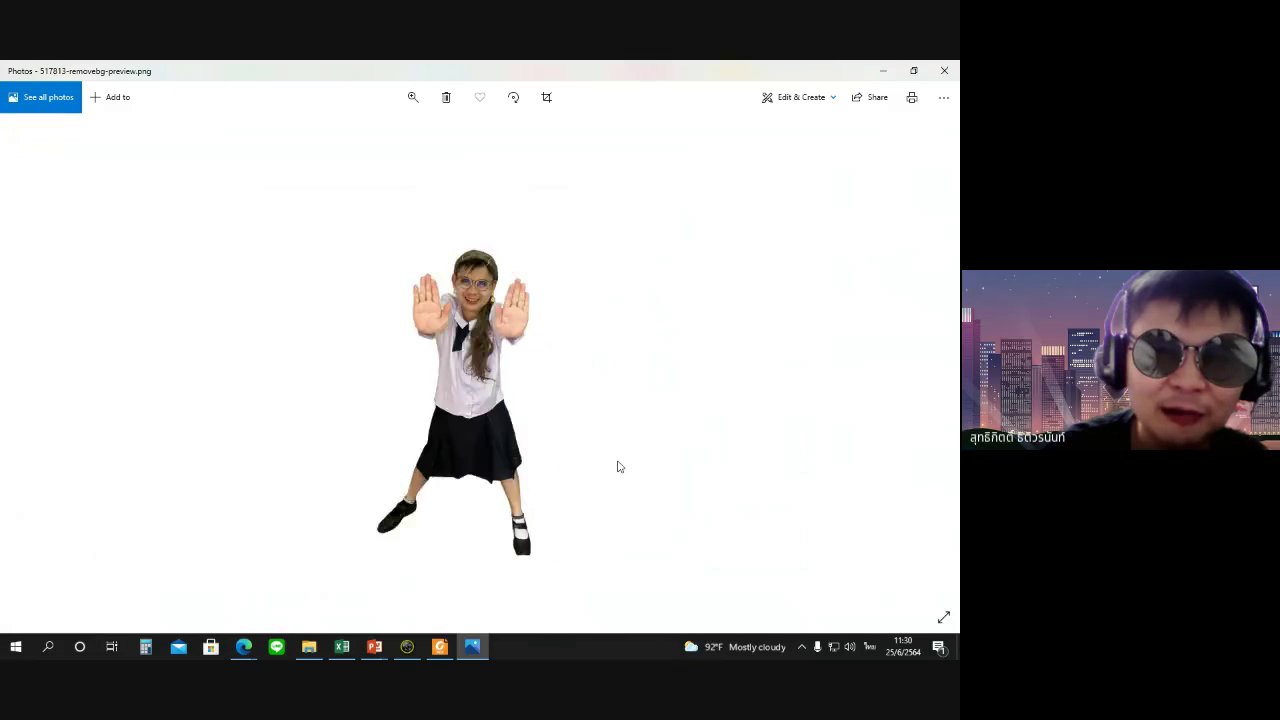
key(Right)
key(Right)
key(Right)
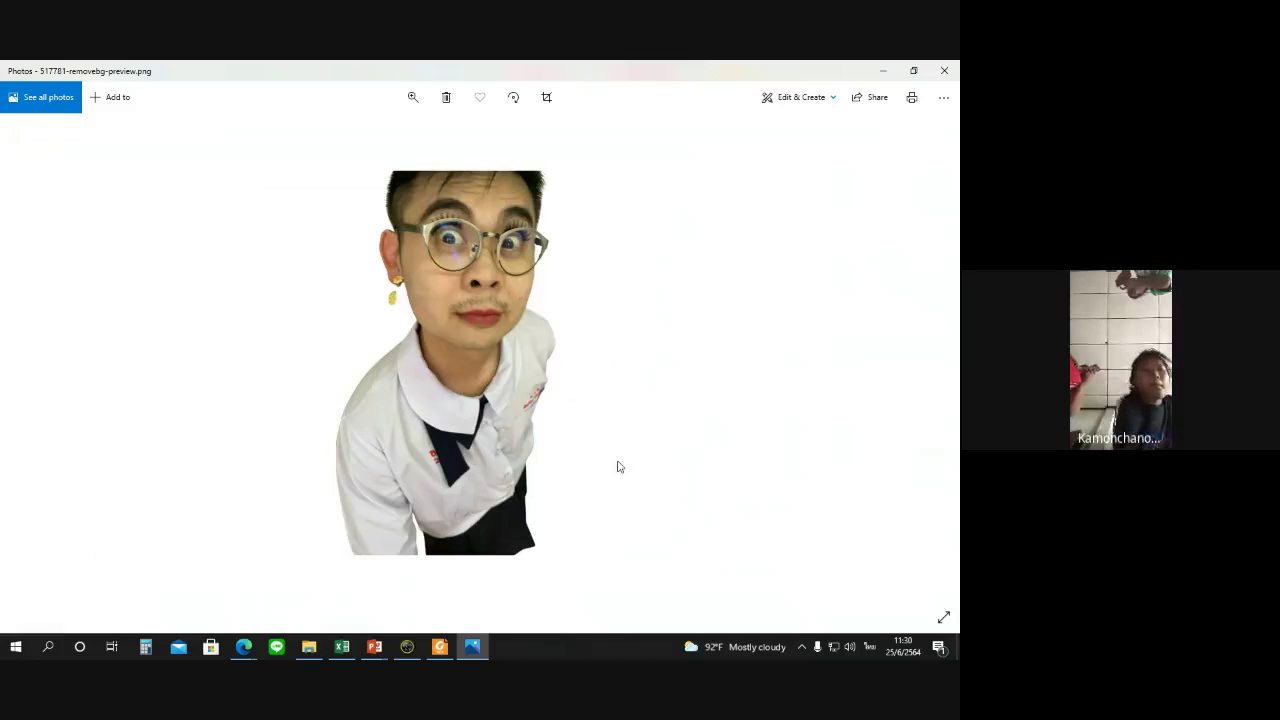
key(Right)
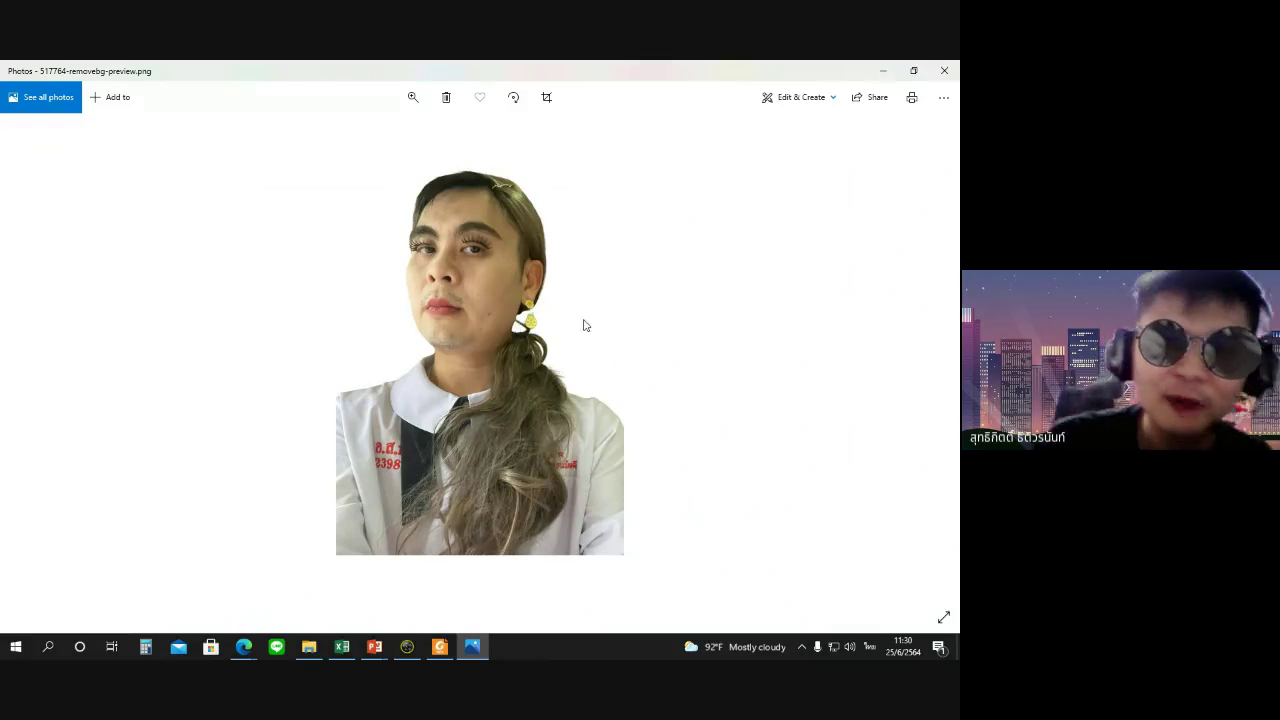
click(944, 66)
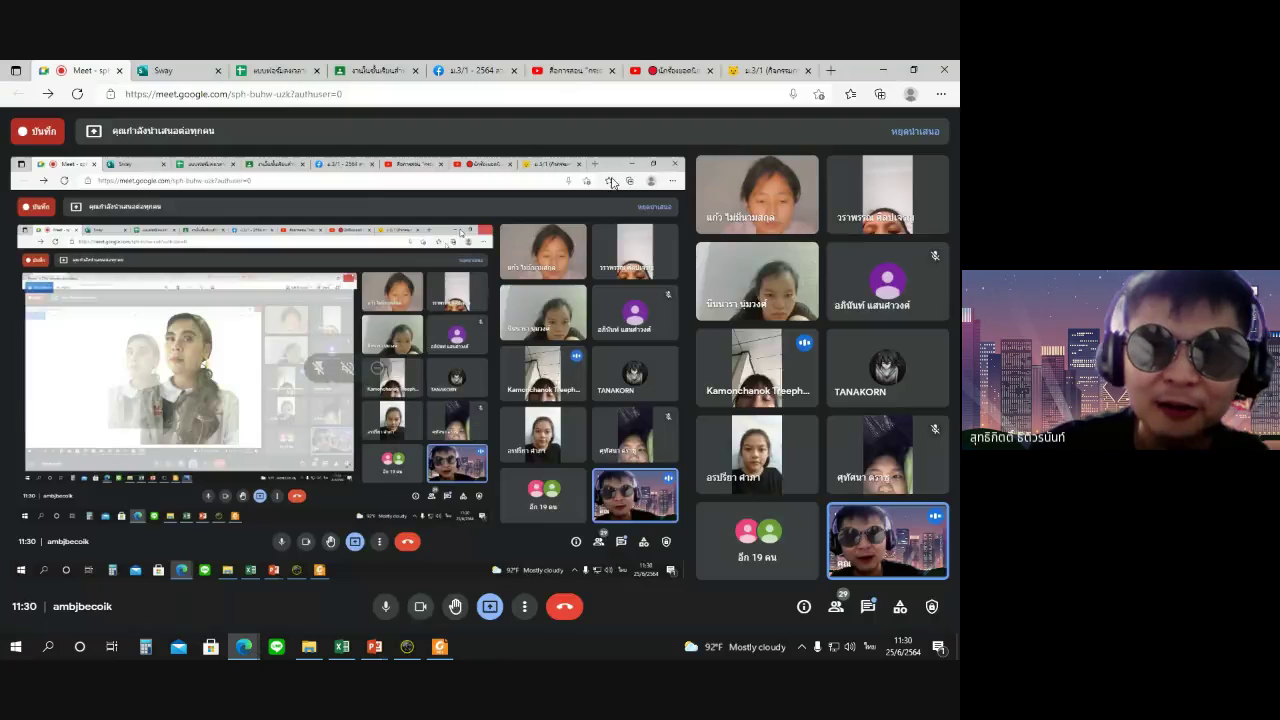
Step: Switch to the ม.3/1 board and scroll the To do column through the กลุ่ม 1–5 cards and back
click(758, 71)
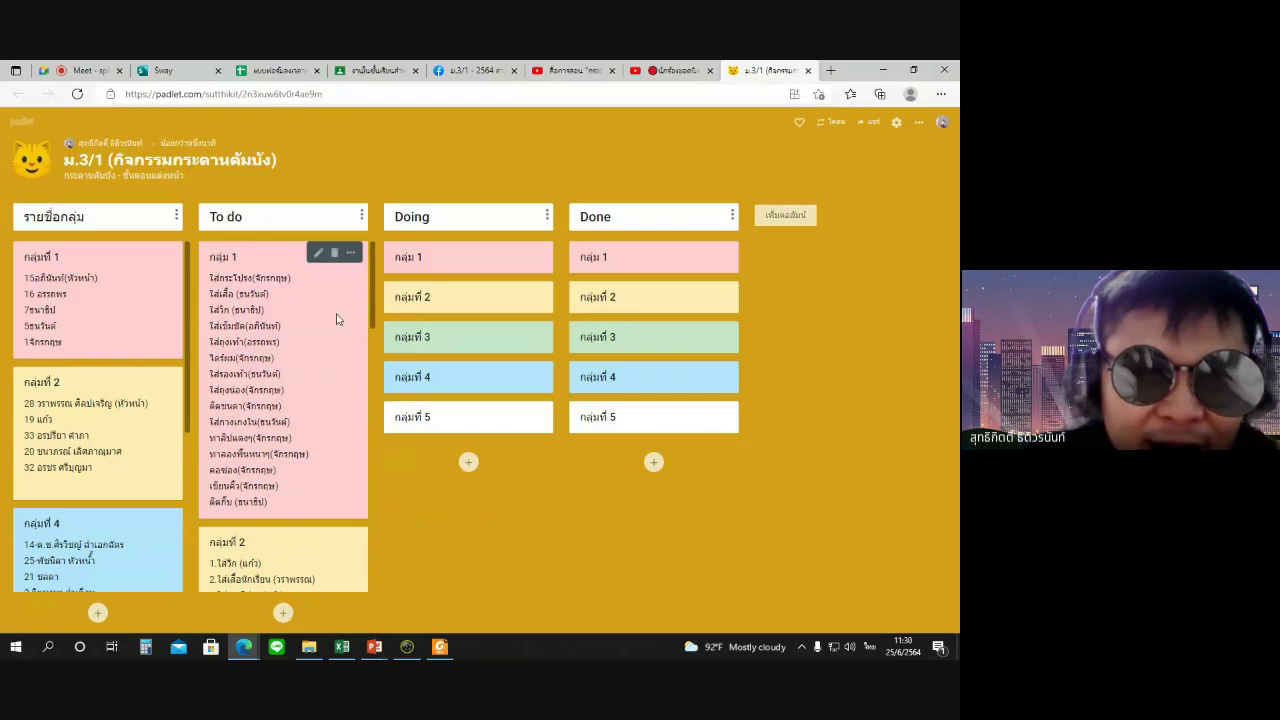
scroll(320, 318, down, 1)
scroll(309, 317, up, 1)
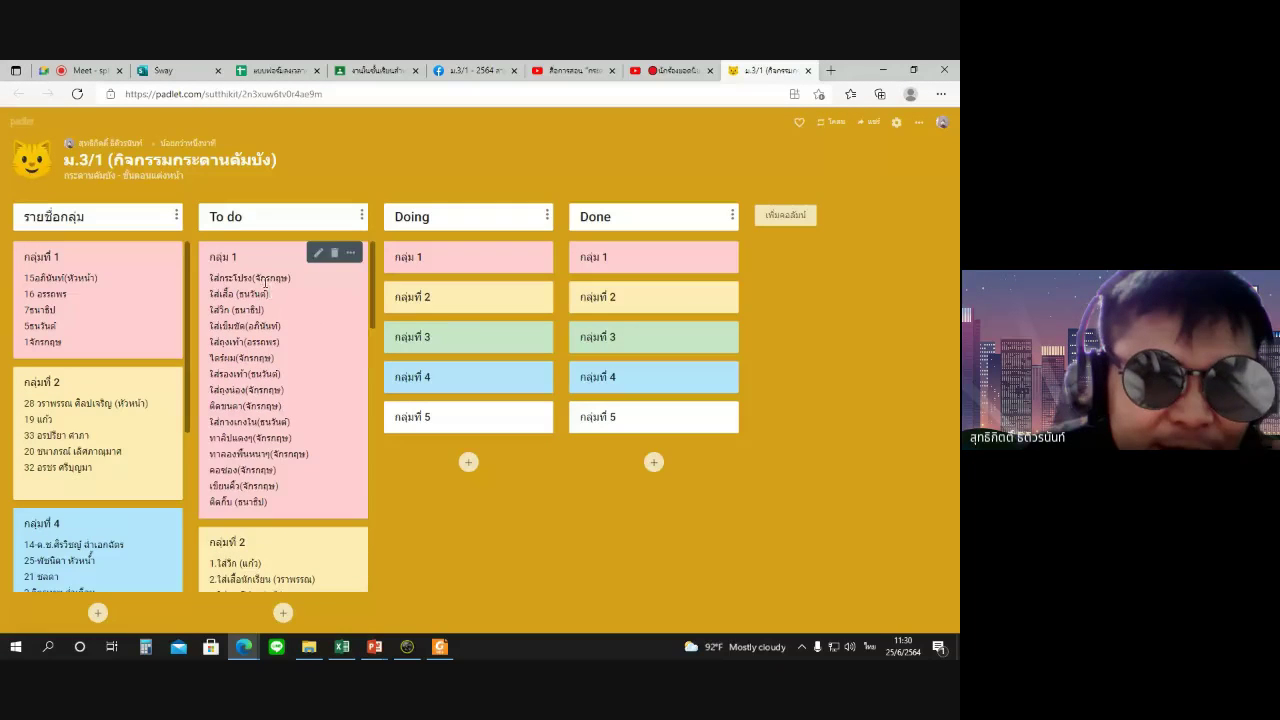
scroll(265, 287, down, 4)
scroll(263, 285, up, 3)
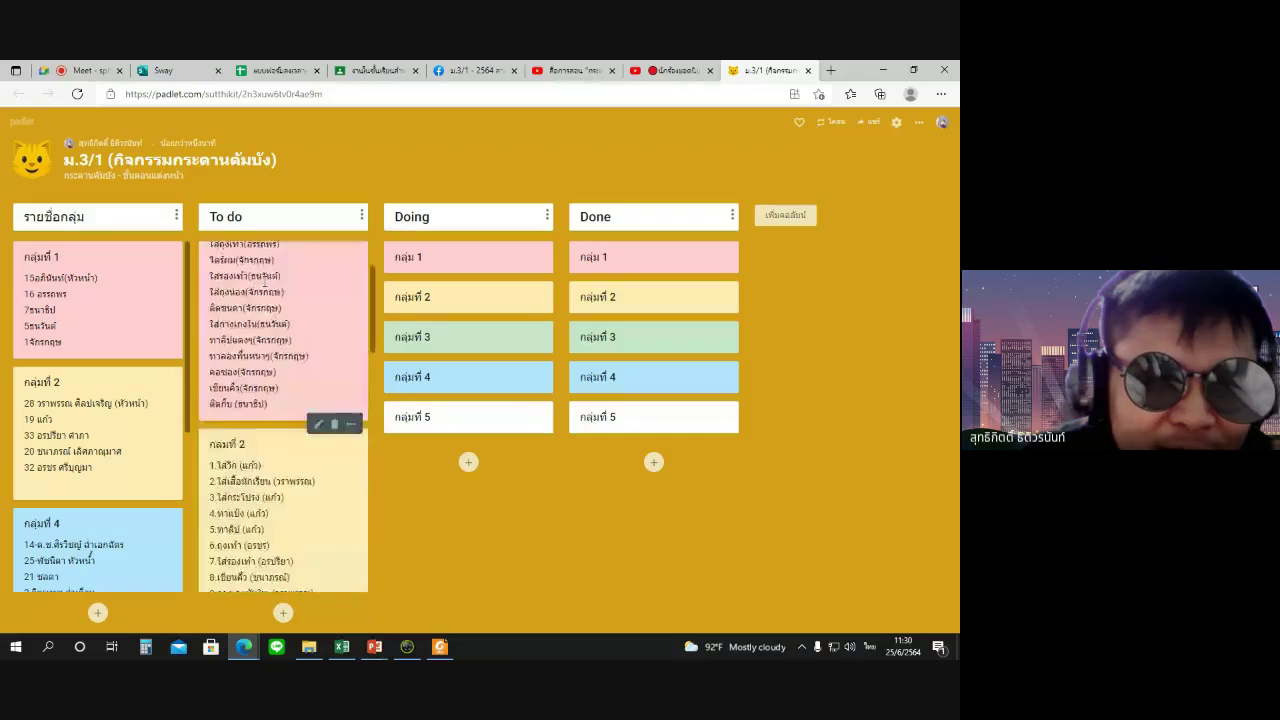
scroll(264, 283, up, 1)
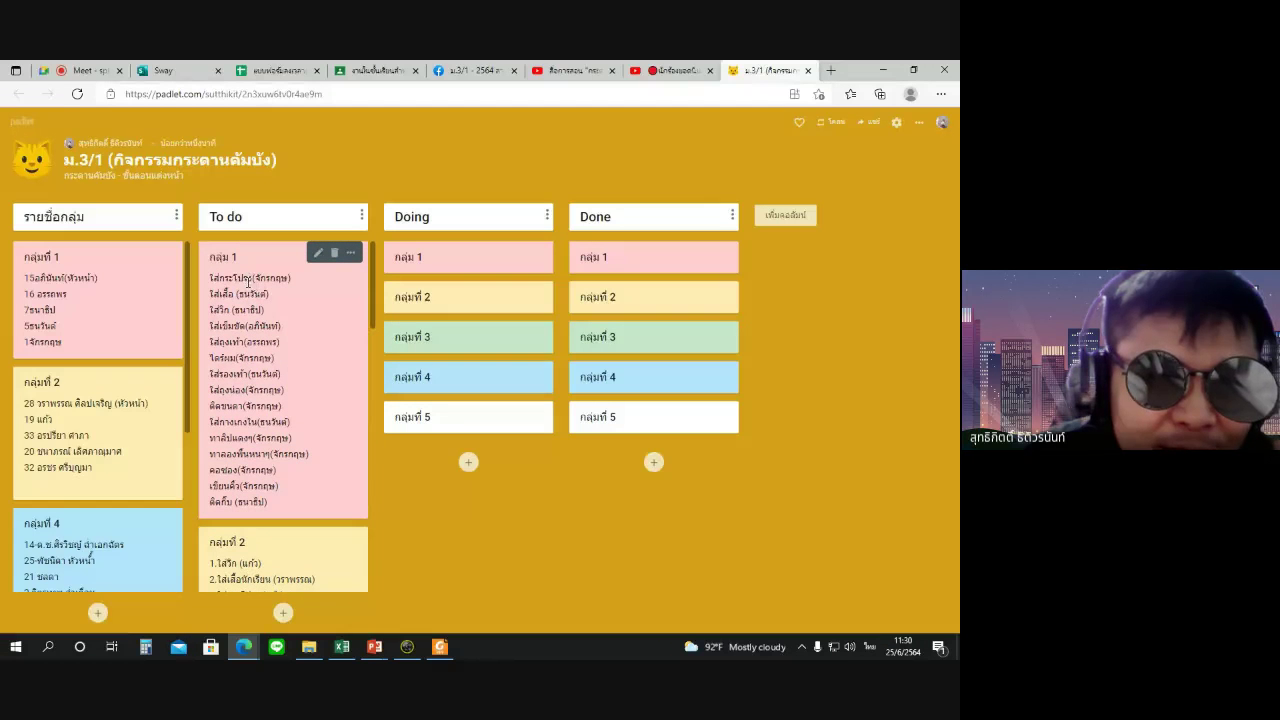
scroll(260, 298, down, 1)
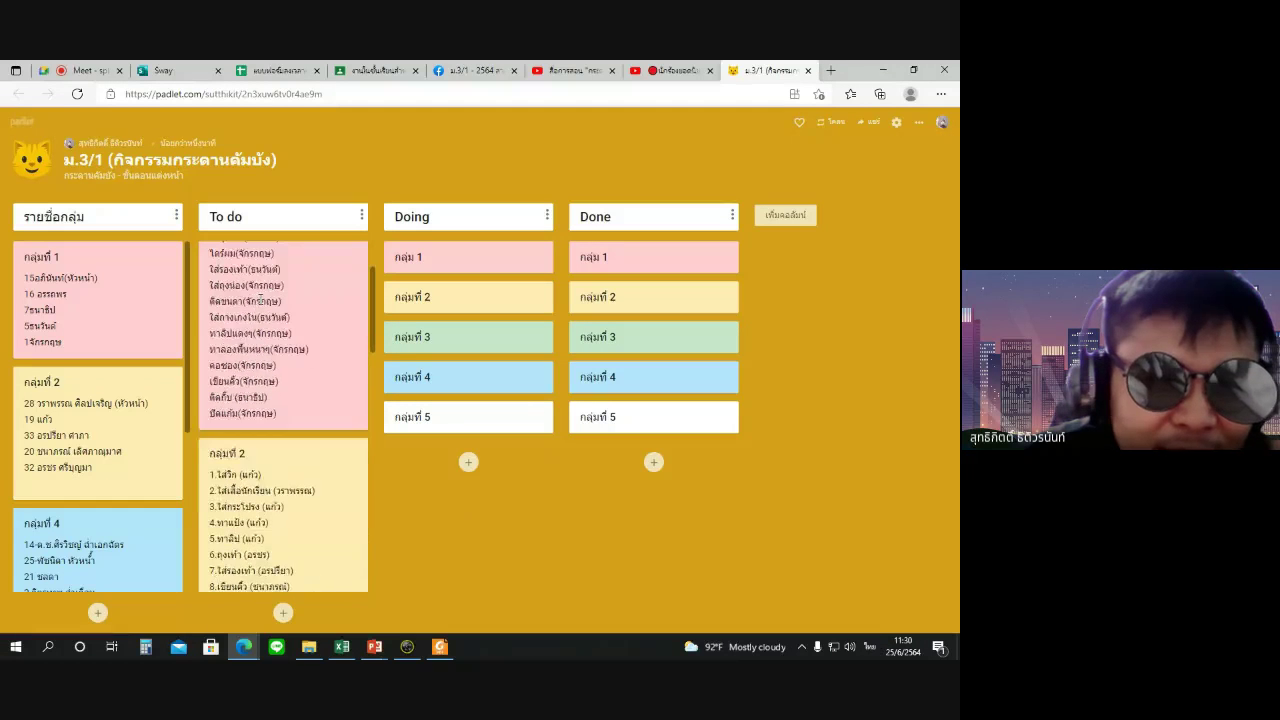
scroll(260, 300, down, 5)
scroll(261, 298, up, 3)
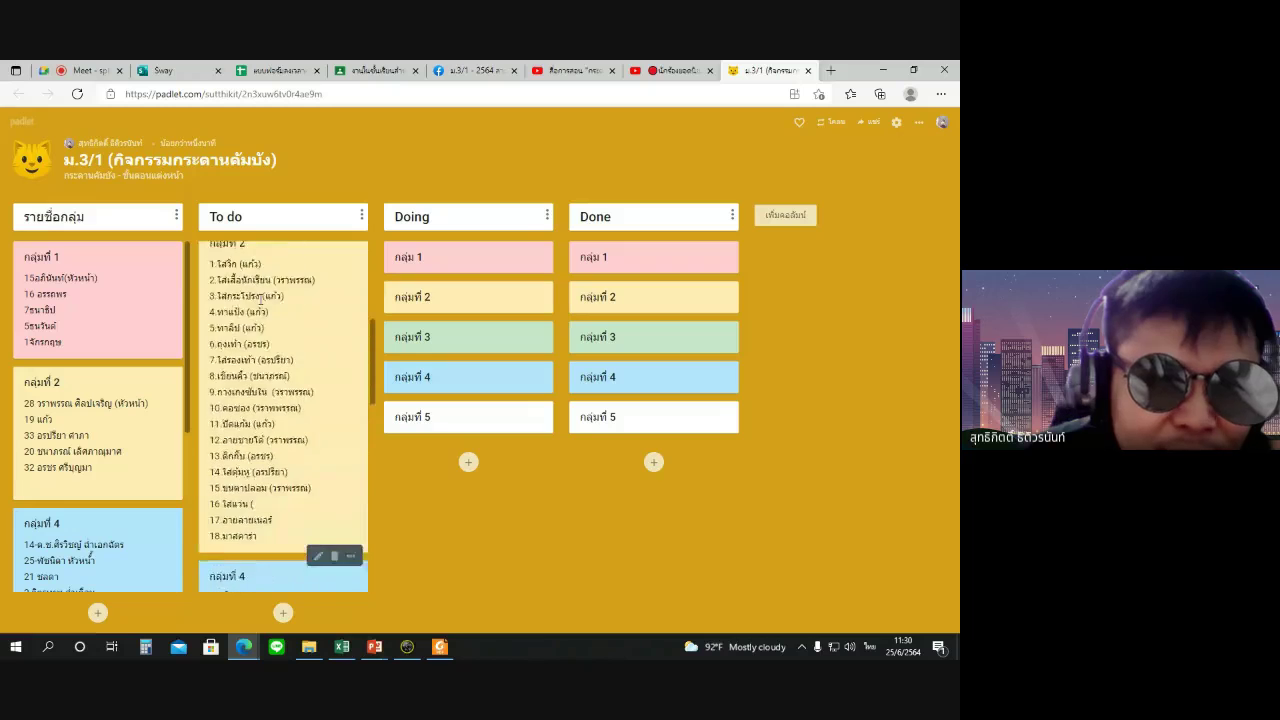
scroll(261, 299, up, 1)
scroll(261, 298, down, 5)
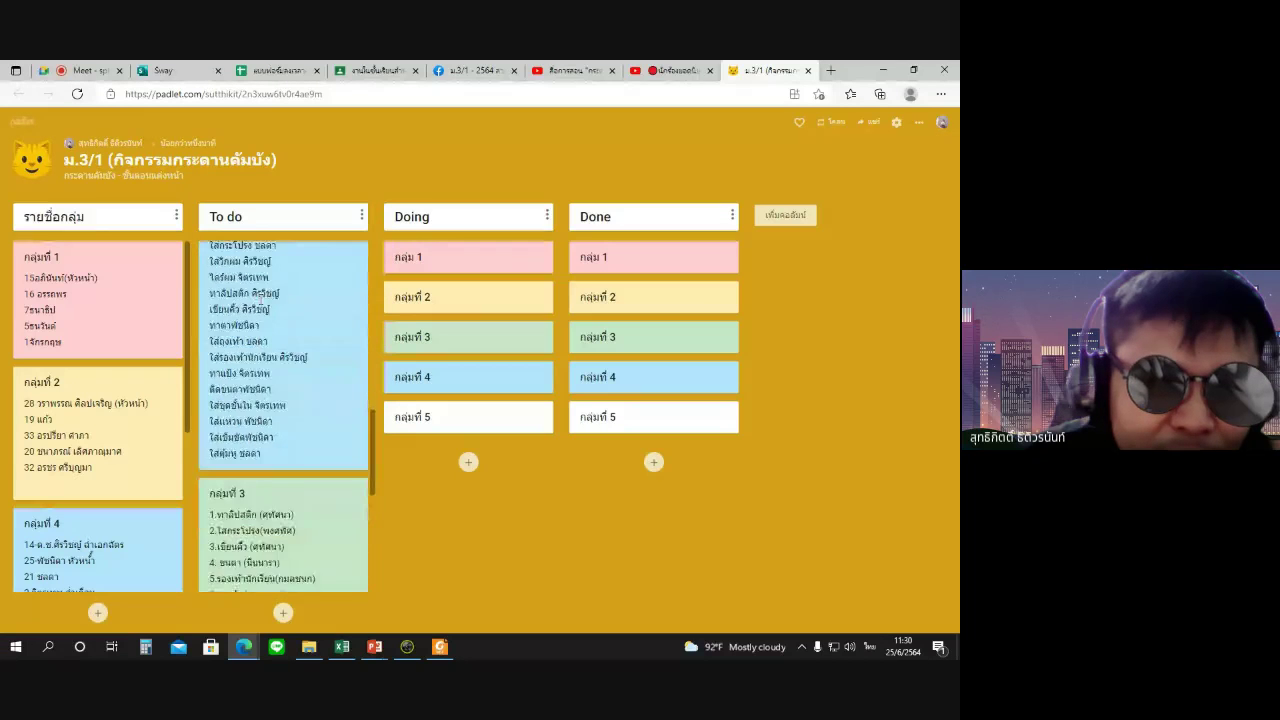
scroll(261, 298, up, 2)
scroll(262, 303, down, 5)
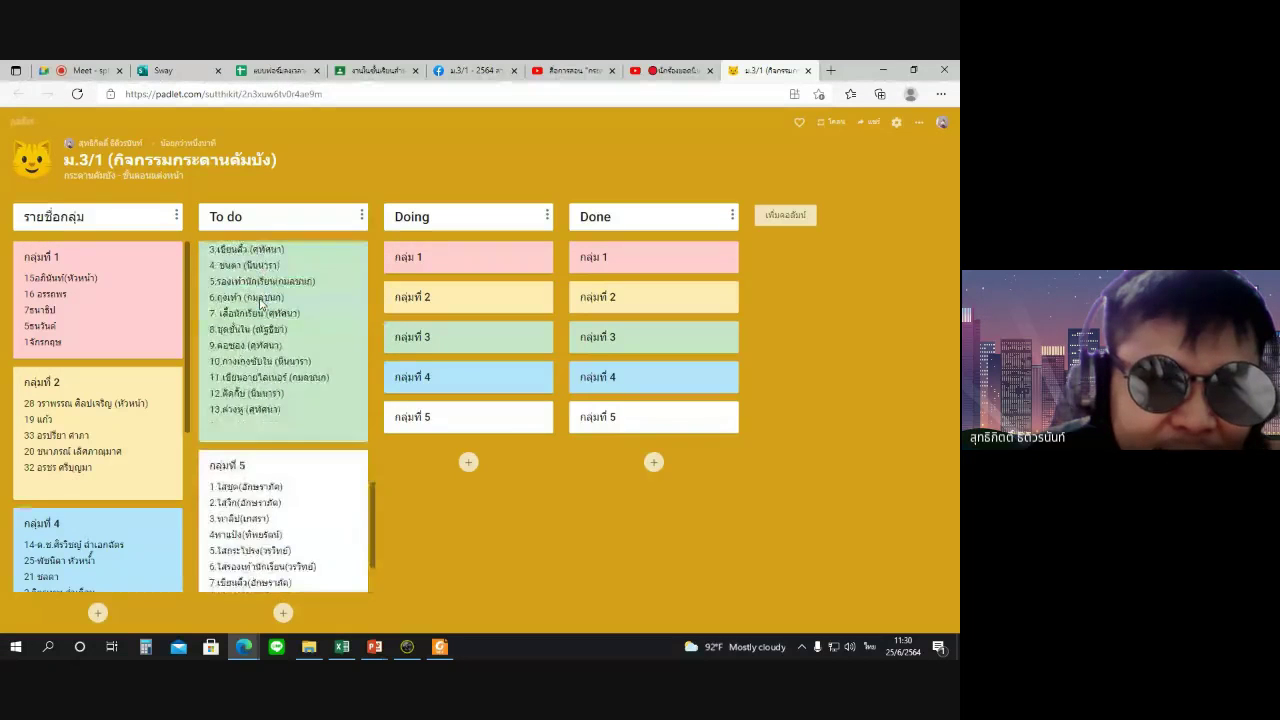
scroll(260, 305, down, 1)
scroll(260, 303, up, 4)
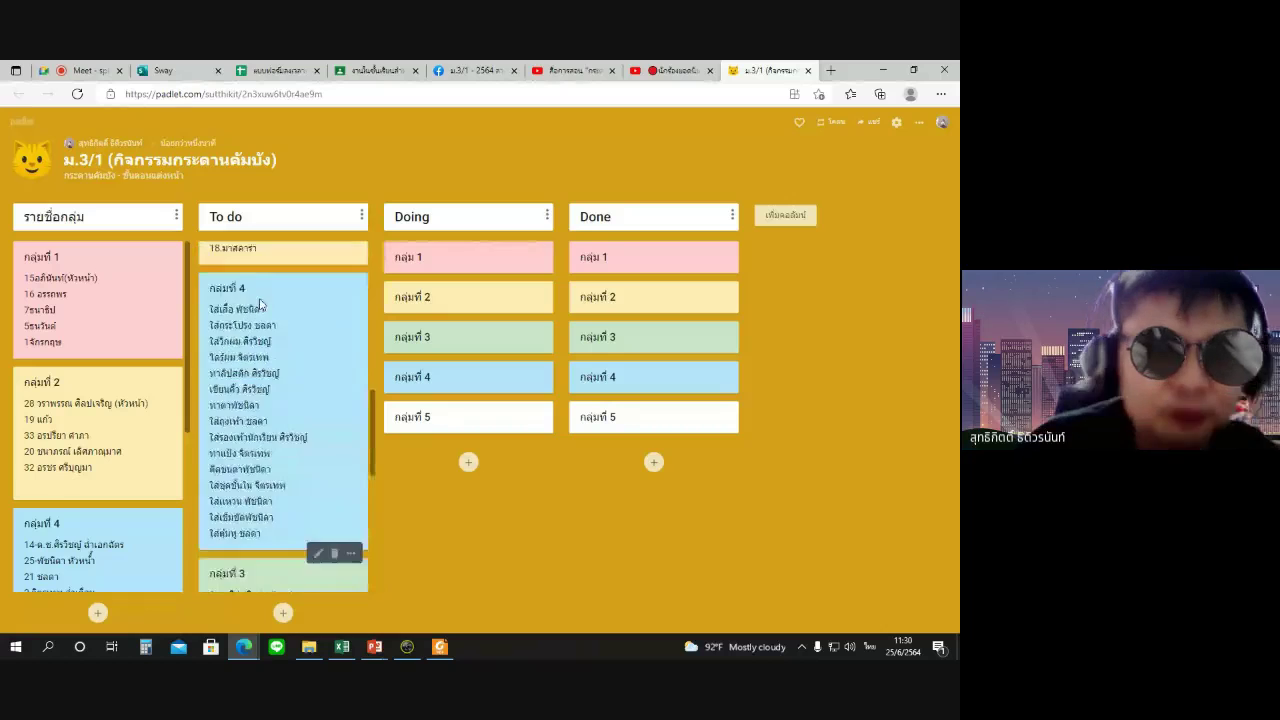
scroll(260, 303, up, 6)
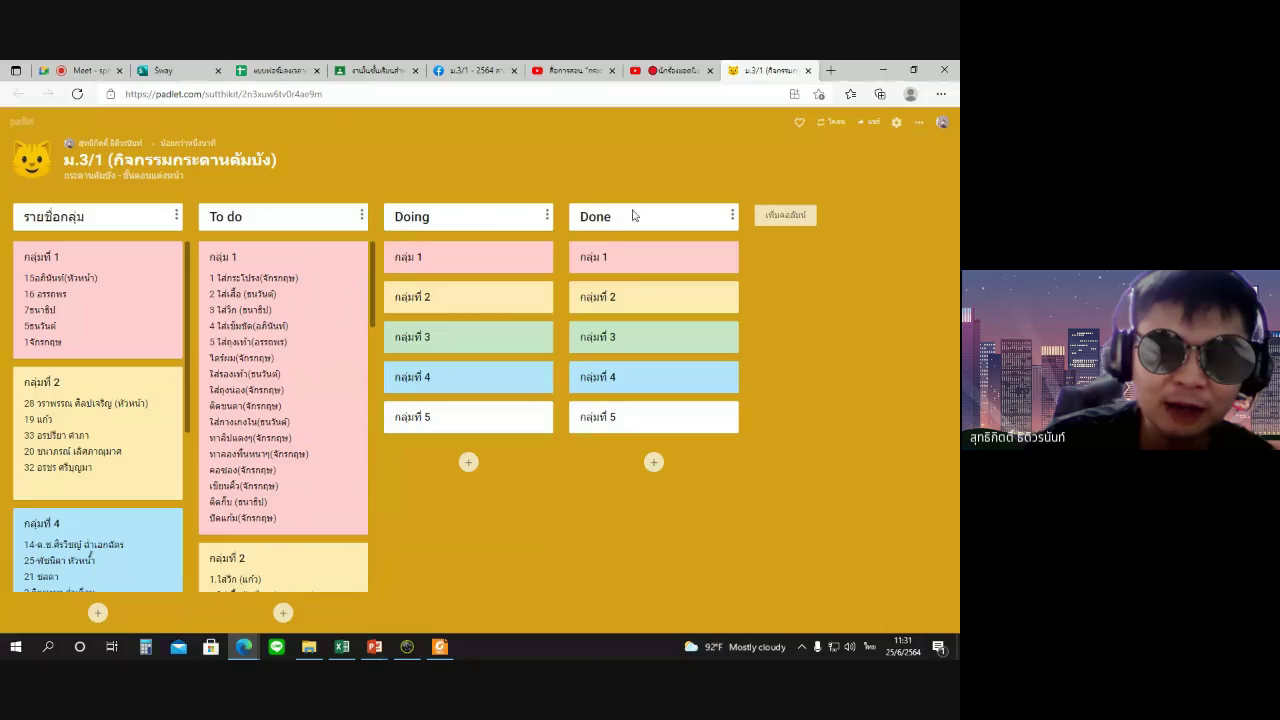
mouse_move(500, 294)
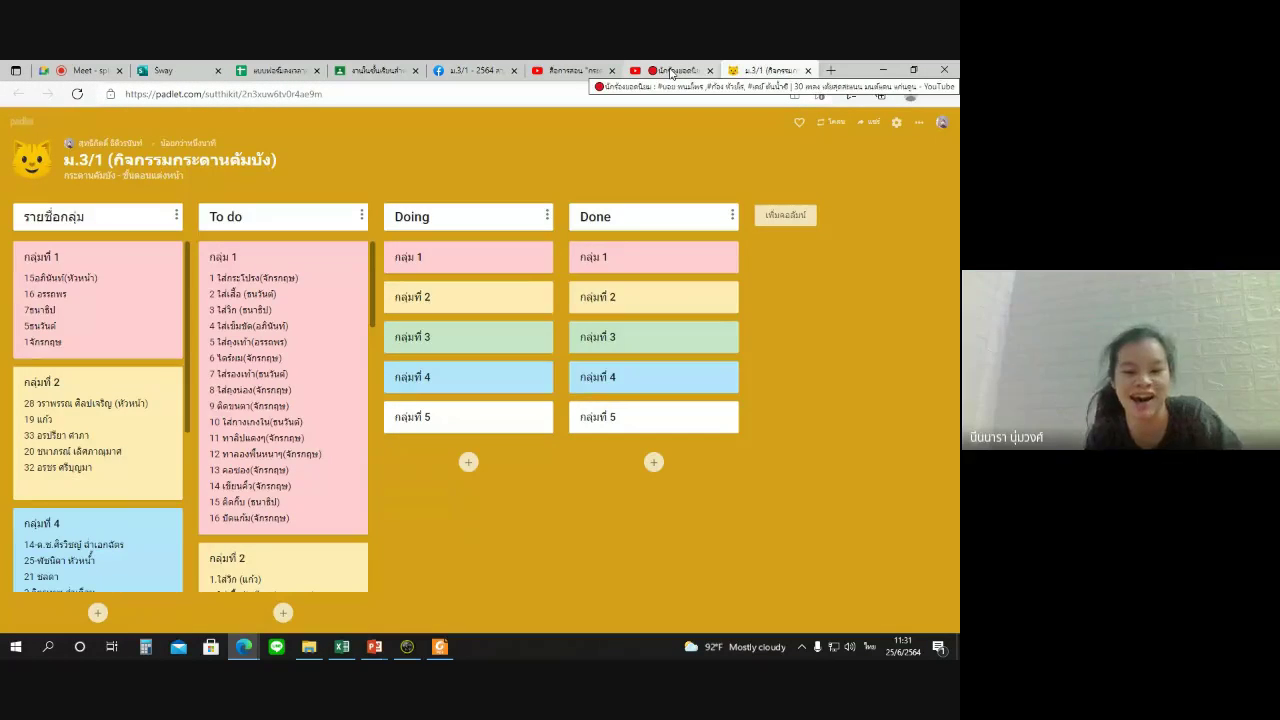
Step: Close the music video tab, open the teaching-video tab, and stop presenting in Meet
click(670, 72)
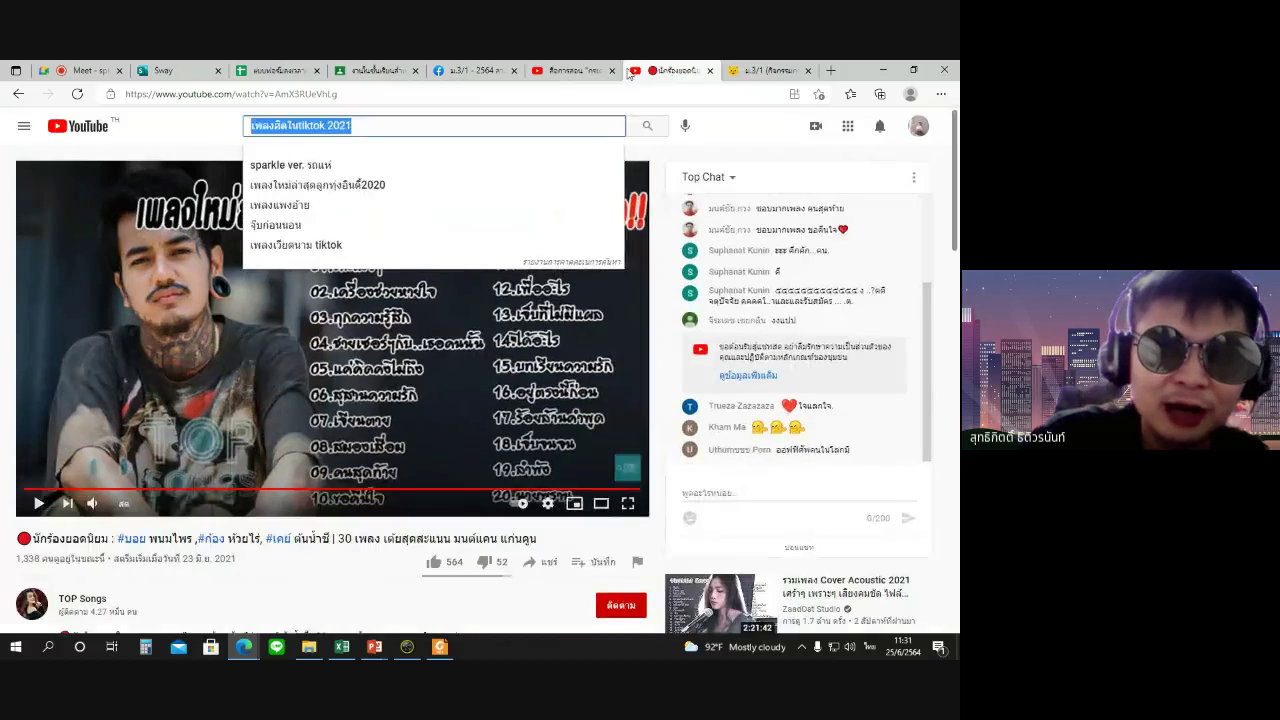
click(710, 70)
click(565, 70)
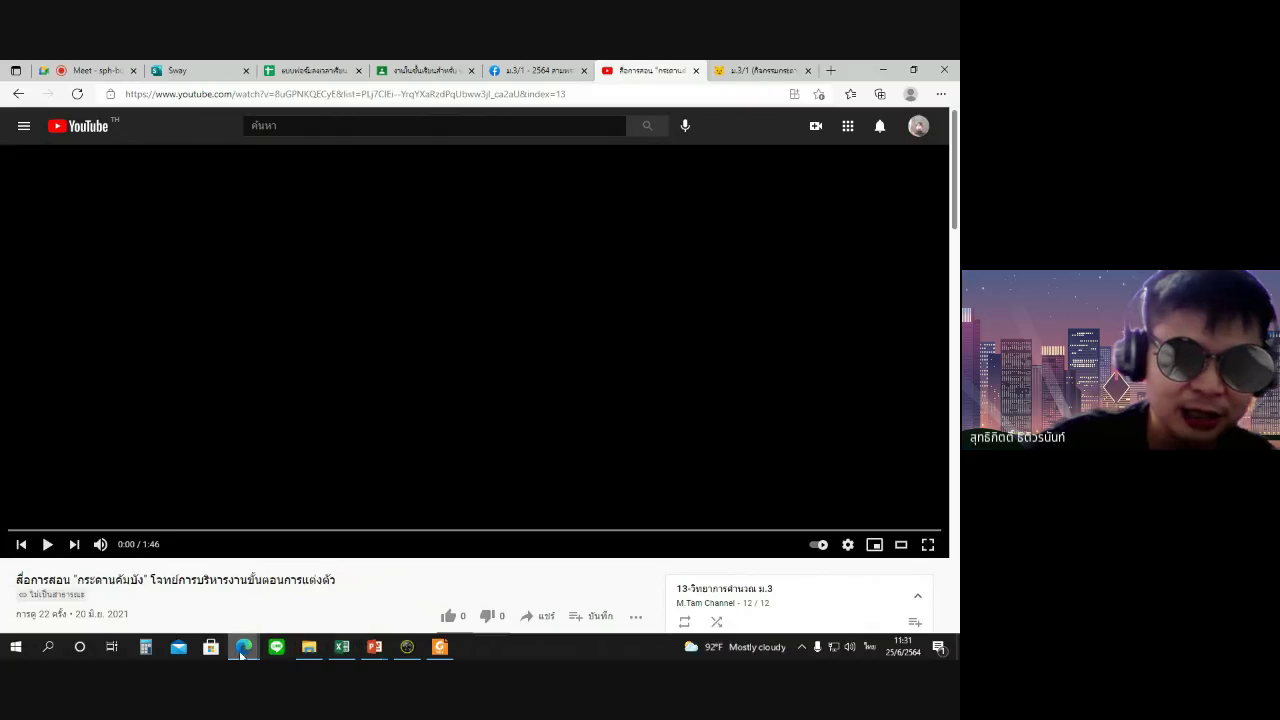
click(97, 70)
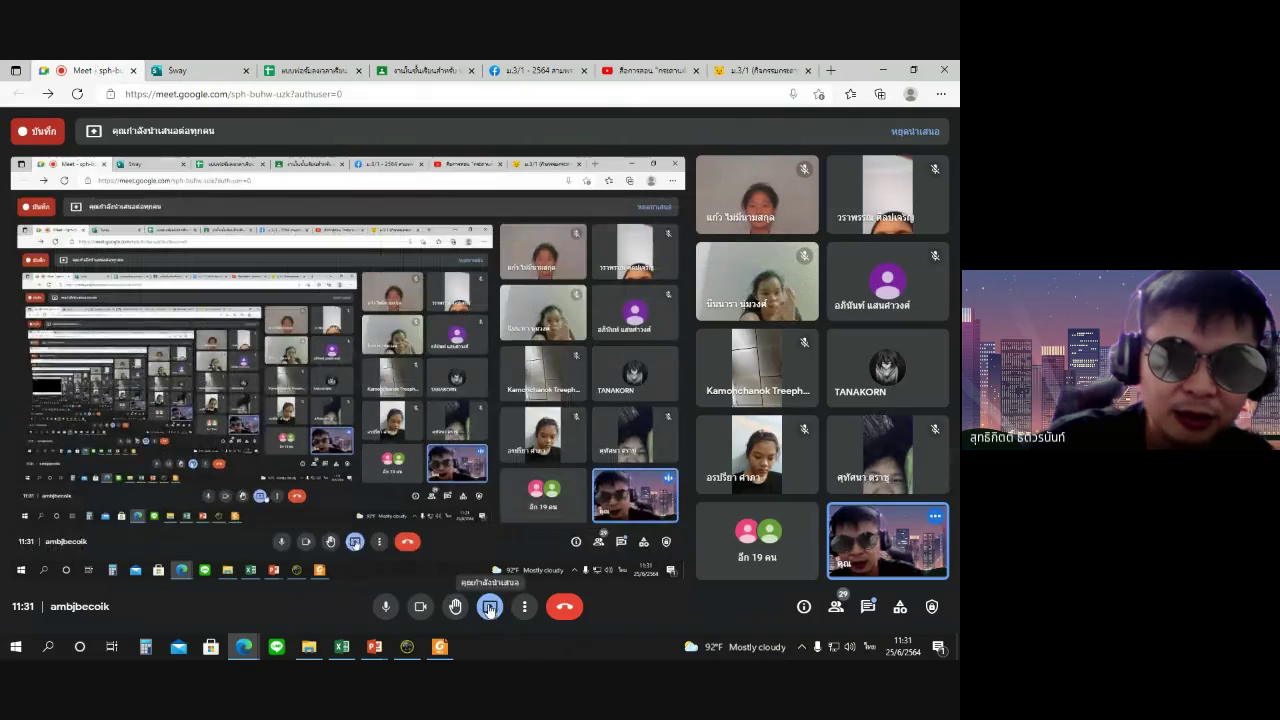
click(489, 607)
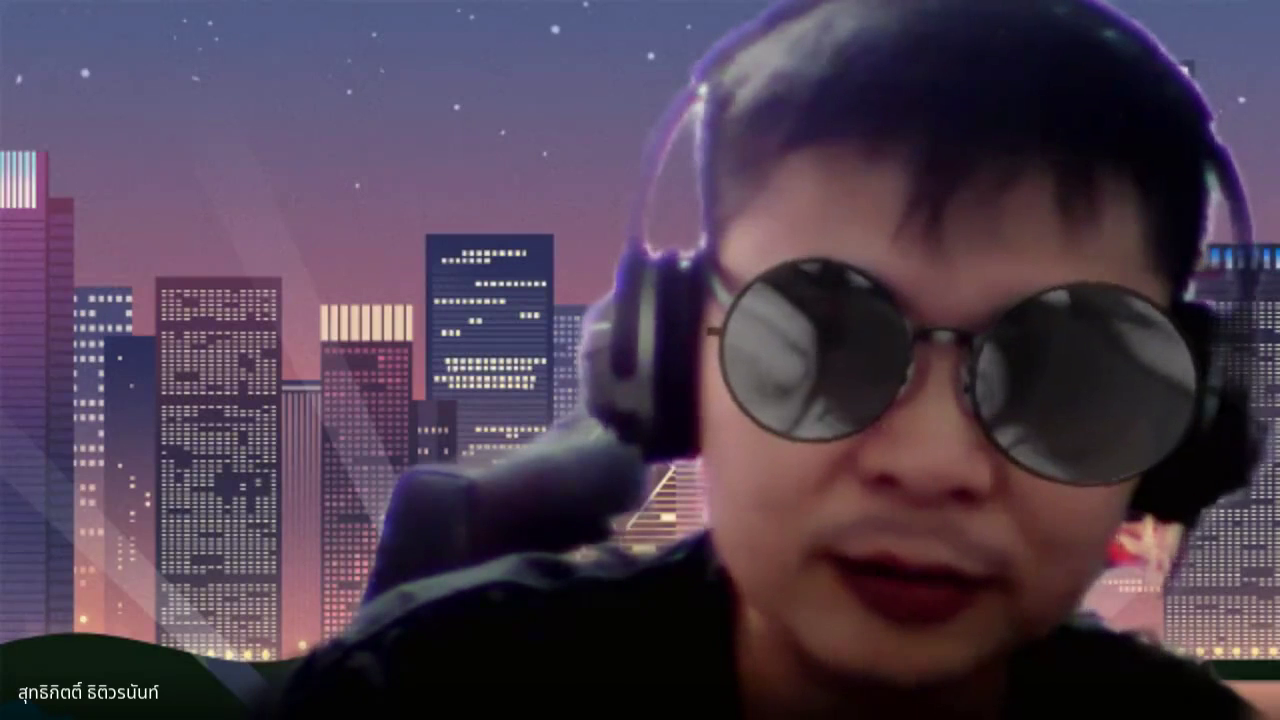